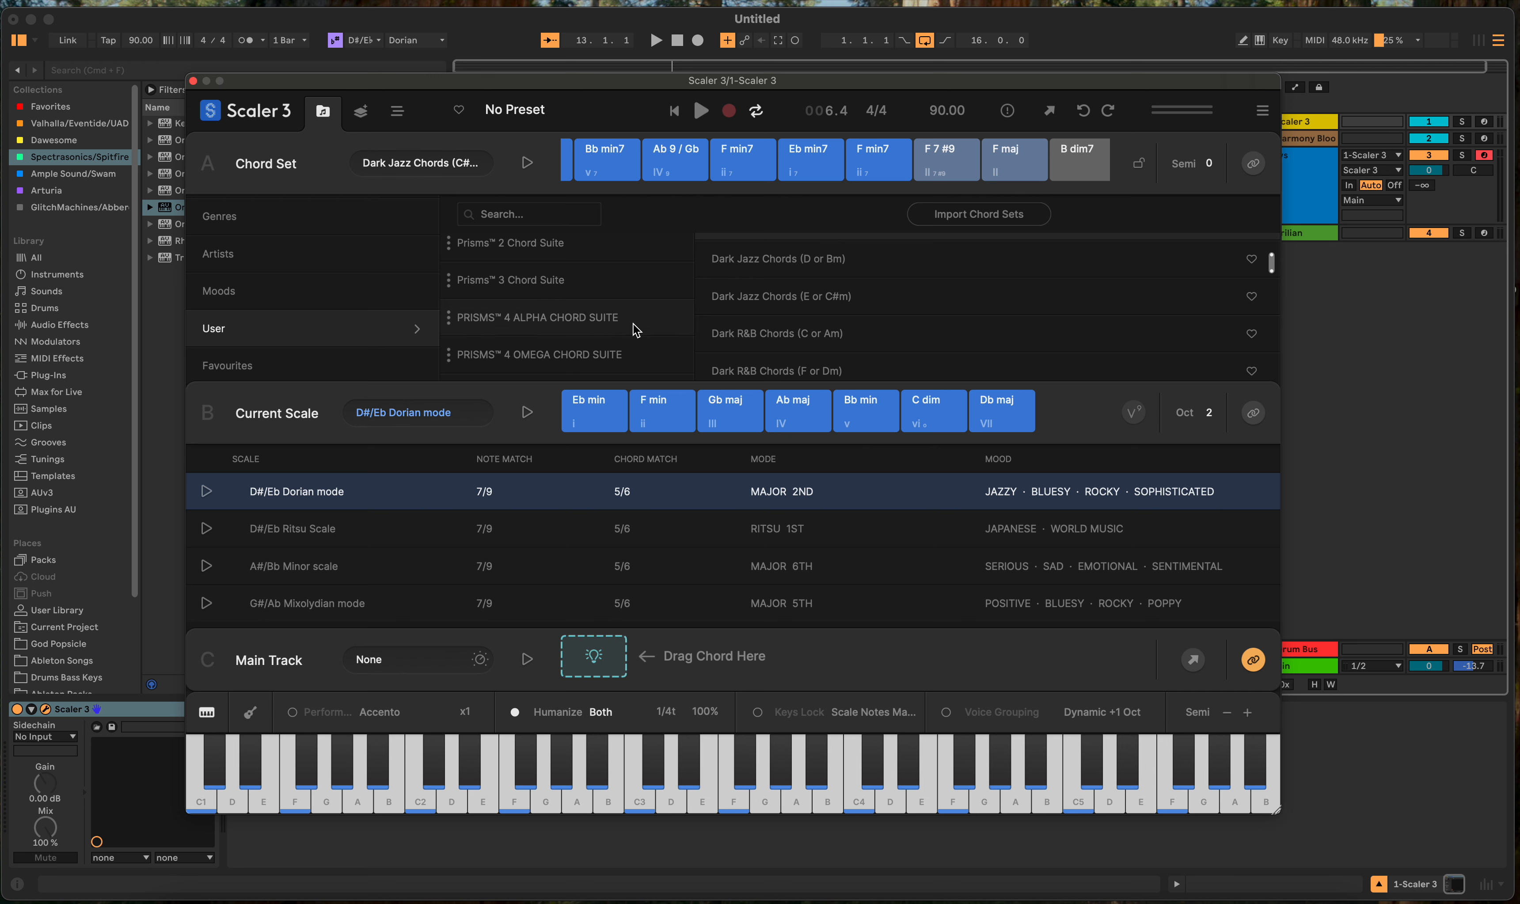
Step: Load the Abm or B (LateR&B) chord set from the PRISMS 4 ALPHA CHORD SUITE user collection
click(582, 326)
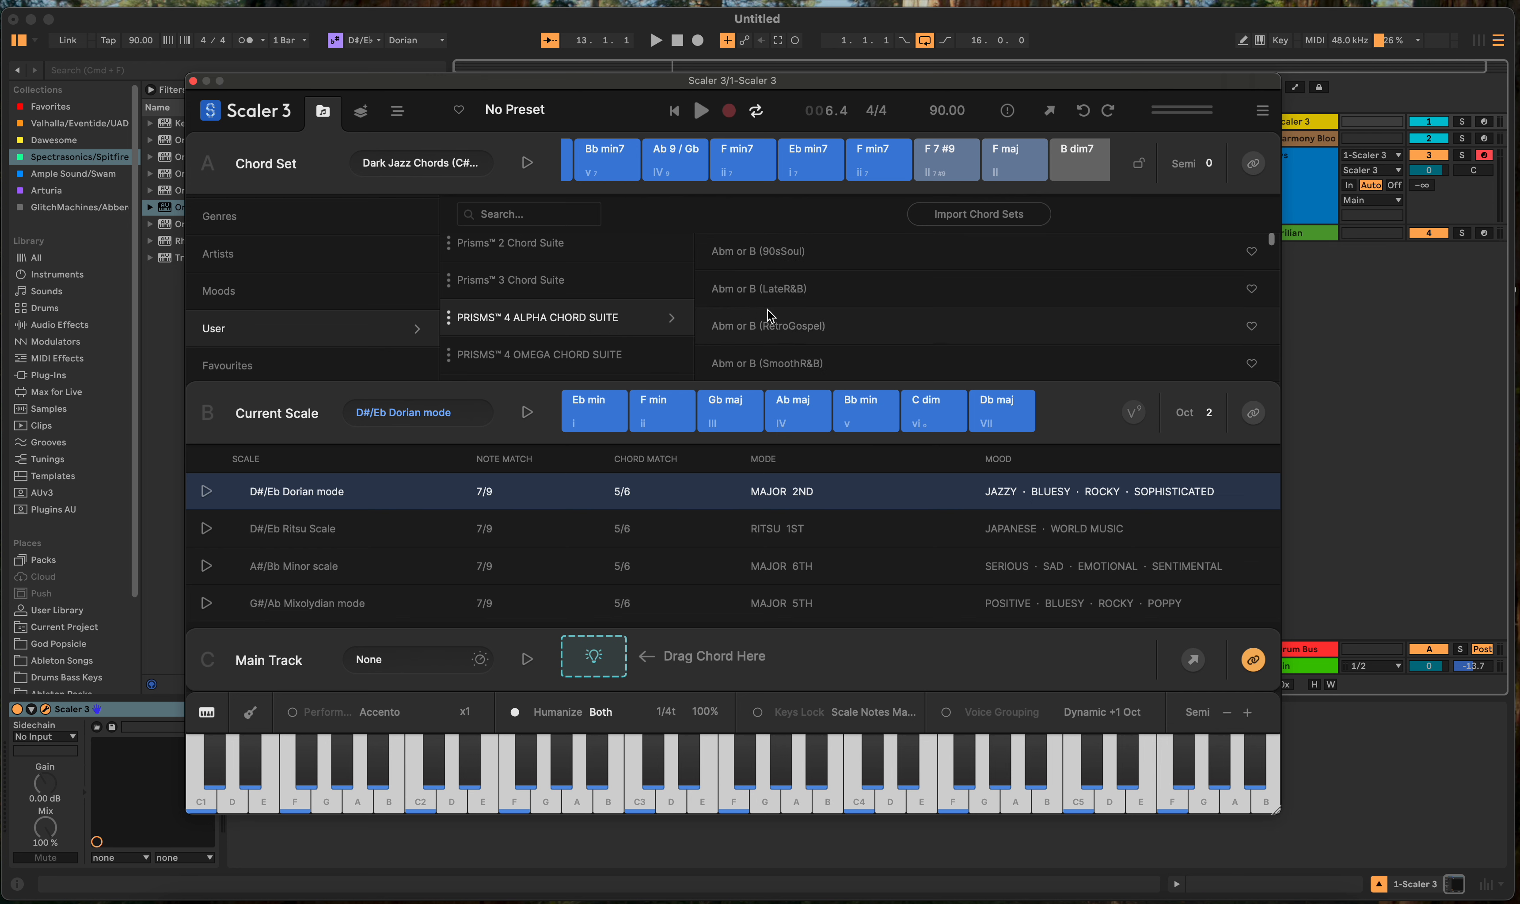
click(783, 290)
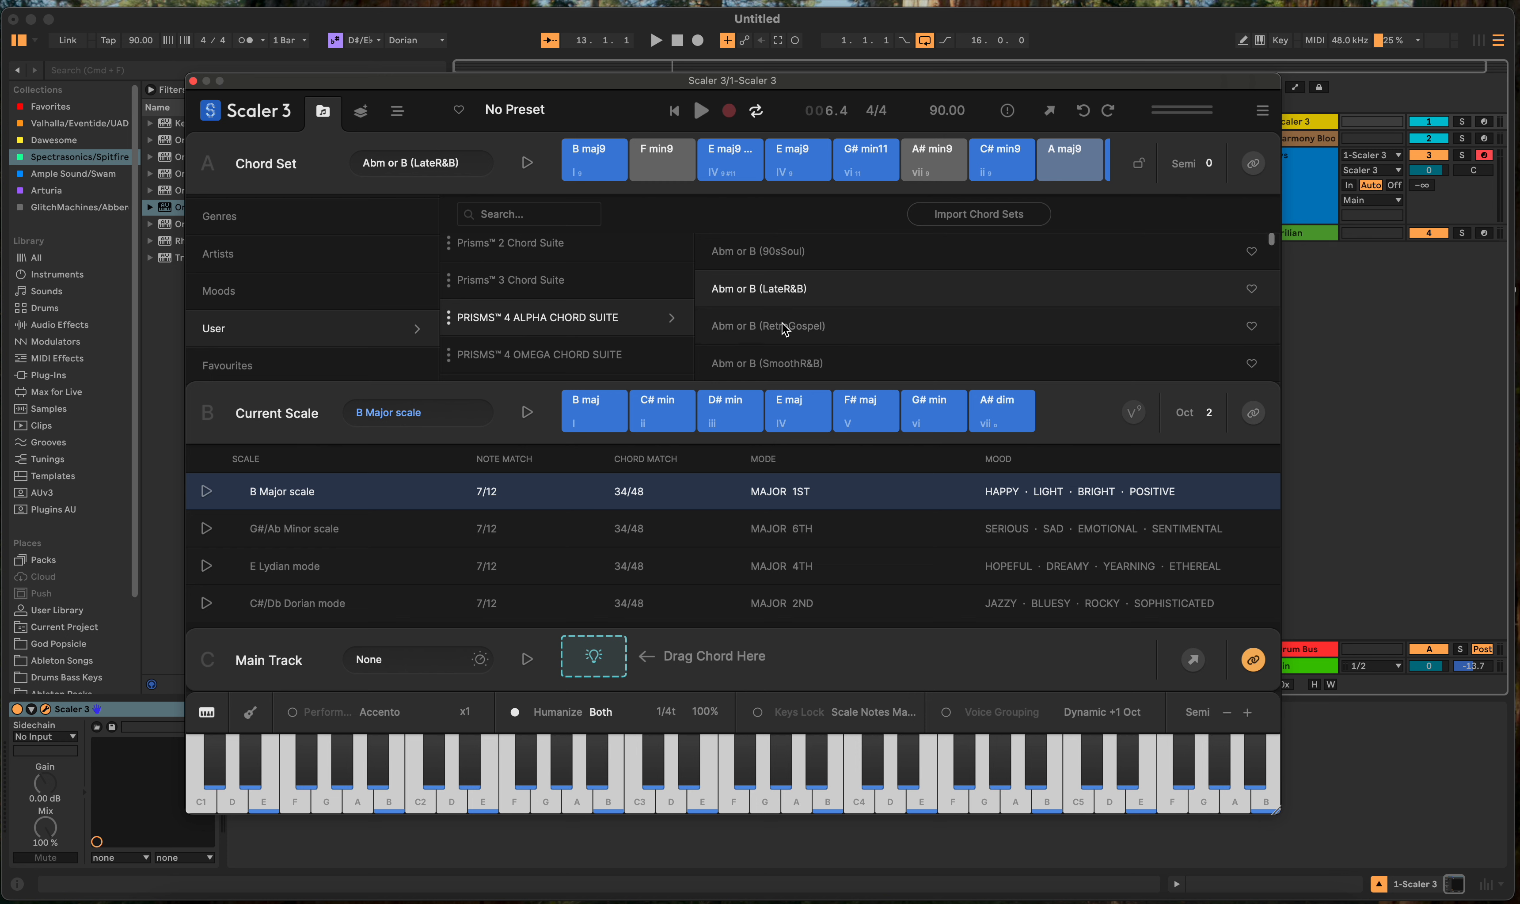
scroll(785, 327, down, 3)
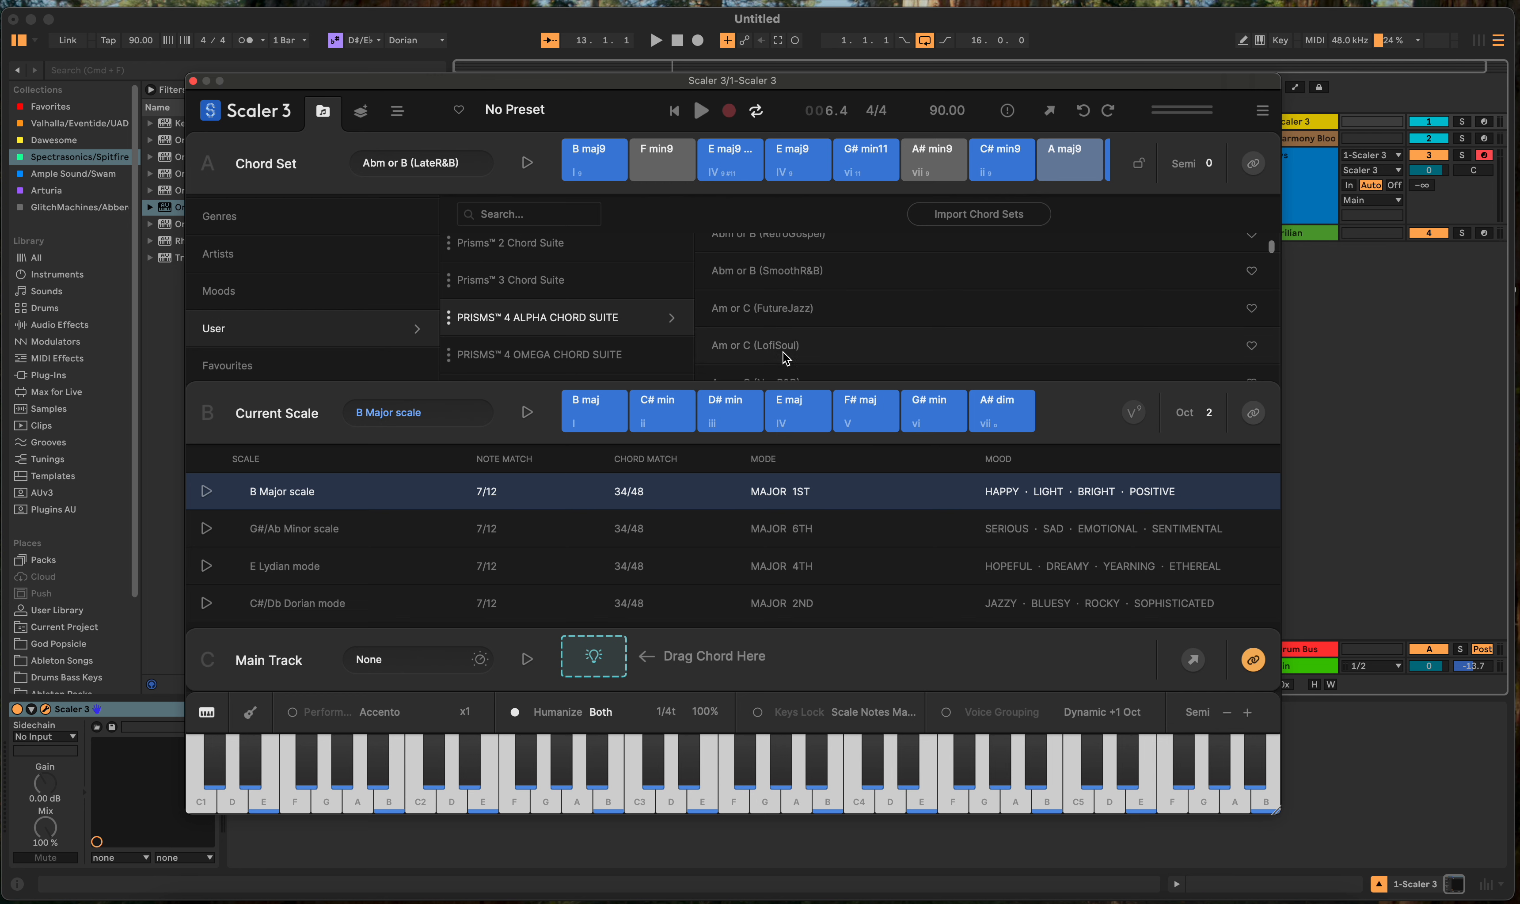
scroll(802, 354, up, 3)
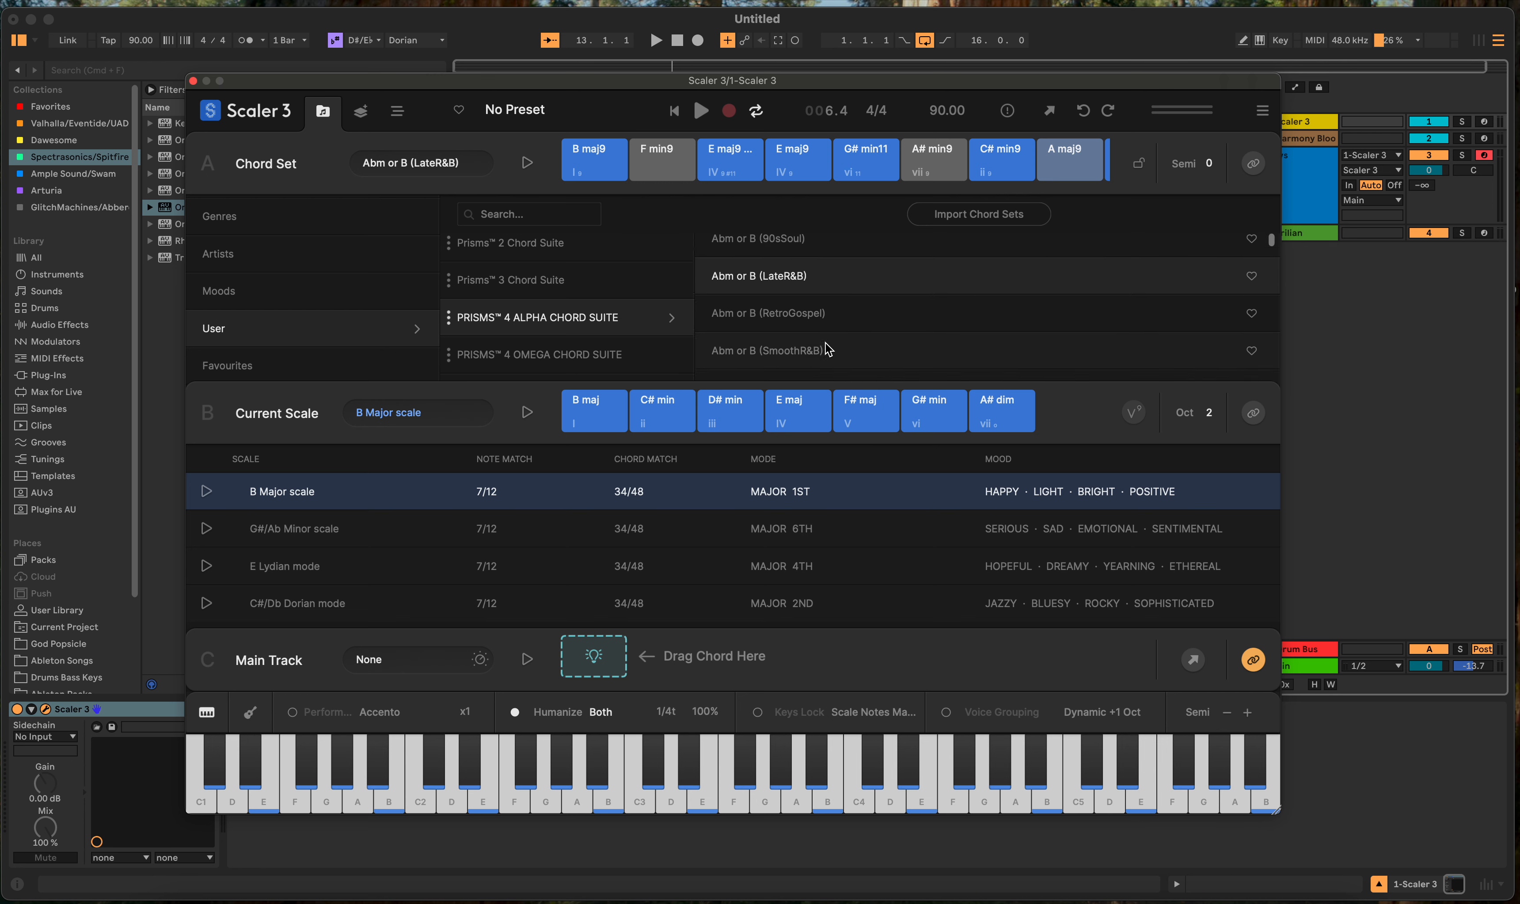
scroll(825, 346, up, 2)
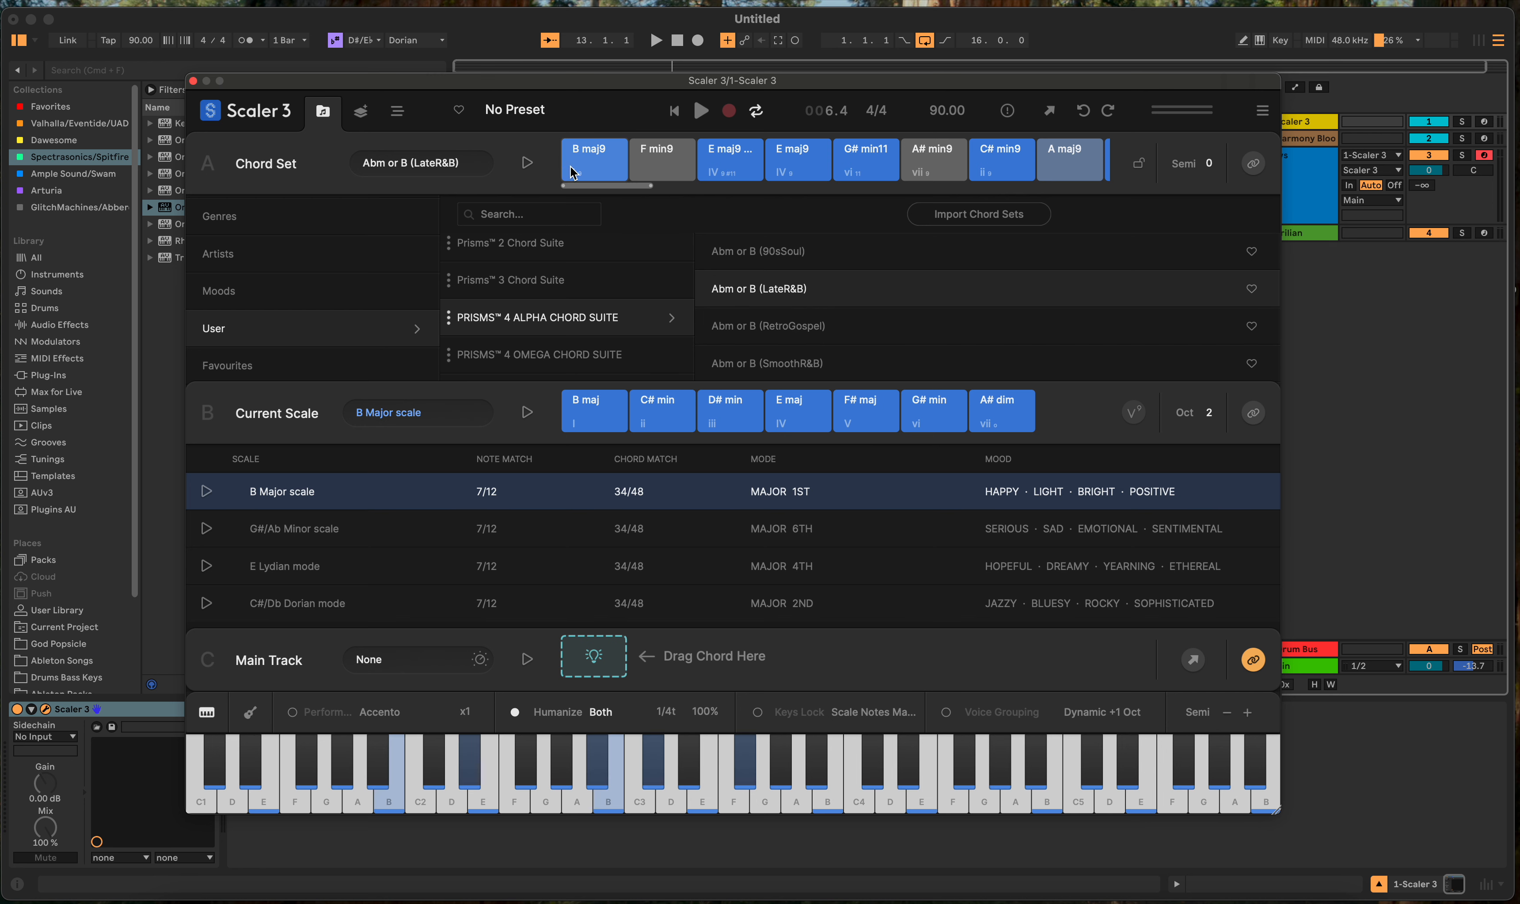
Step: Audition the B maj9, E maj9 and G# min11 chords of the loaded chord set
click(594, 162)
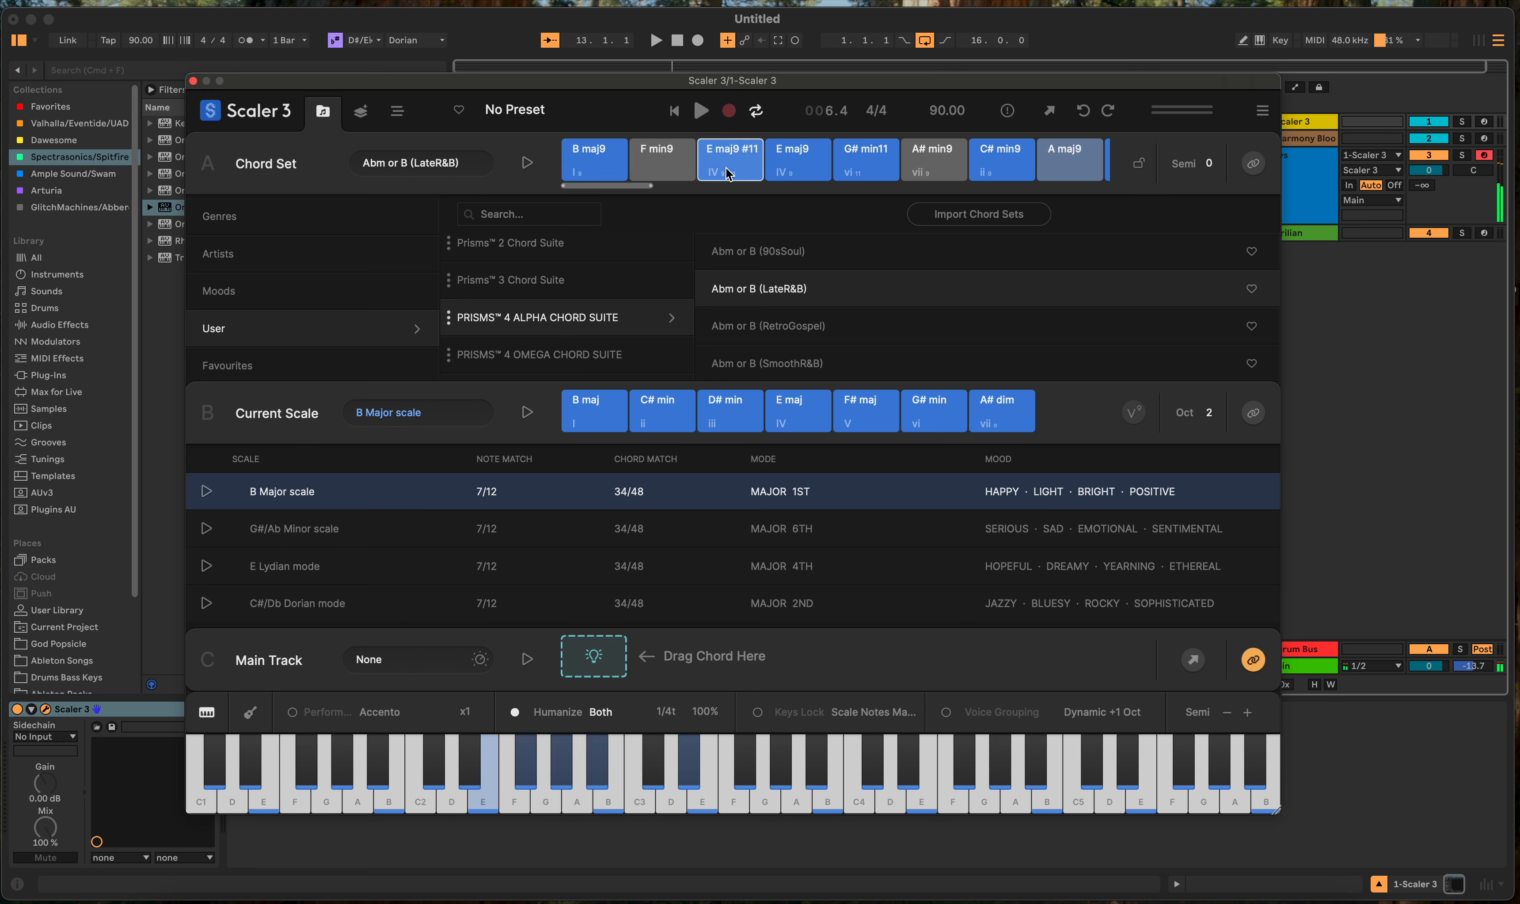
click(791, 157)
click(850, 173)
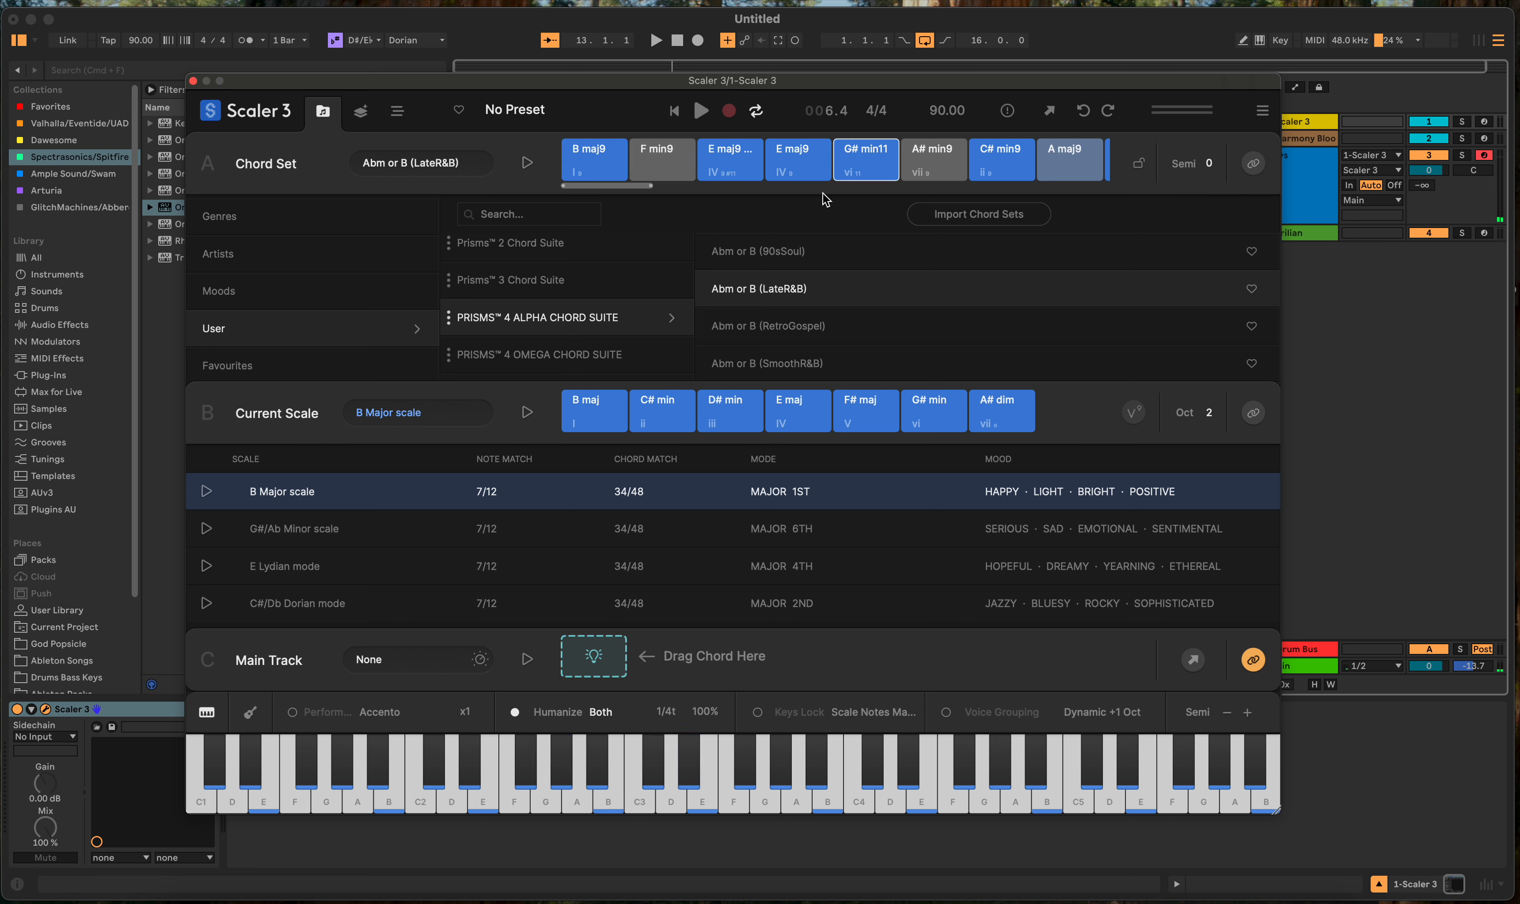
Step: Bind the keyboard to the Chord Set section and look through the set's chords
click(1253, 163)
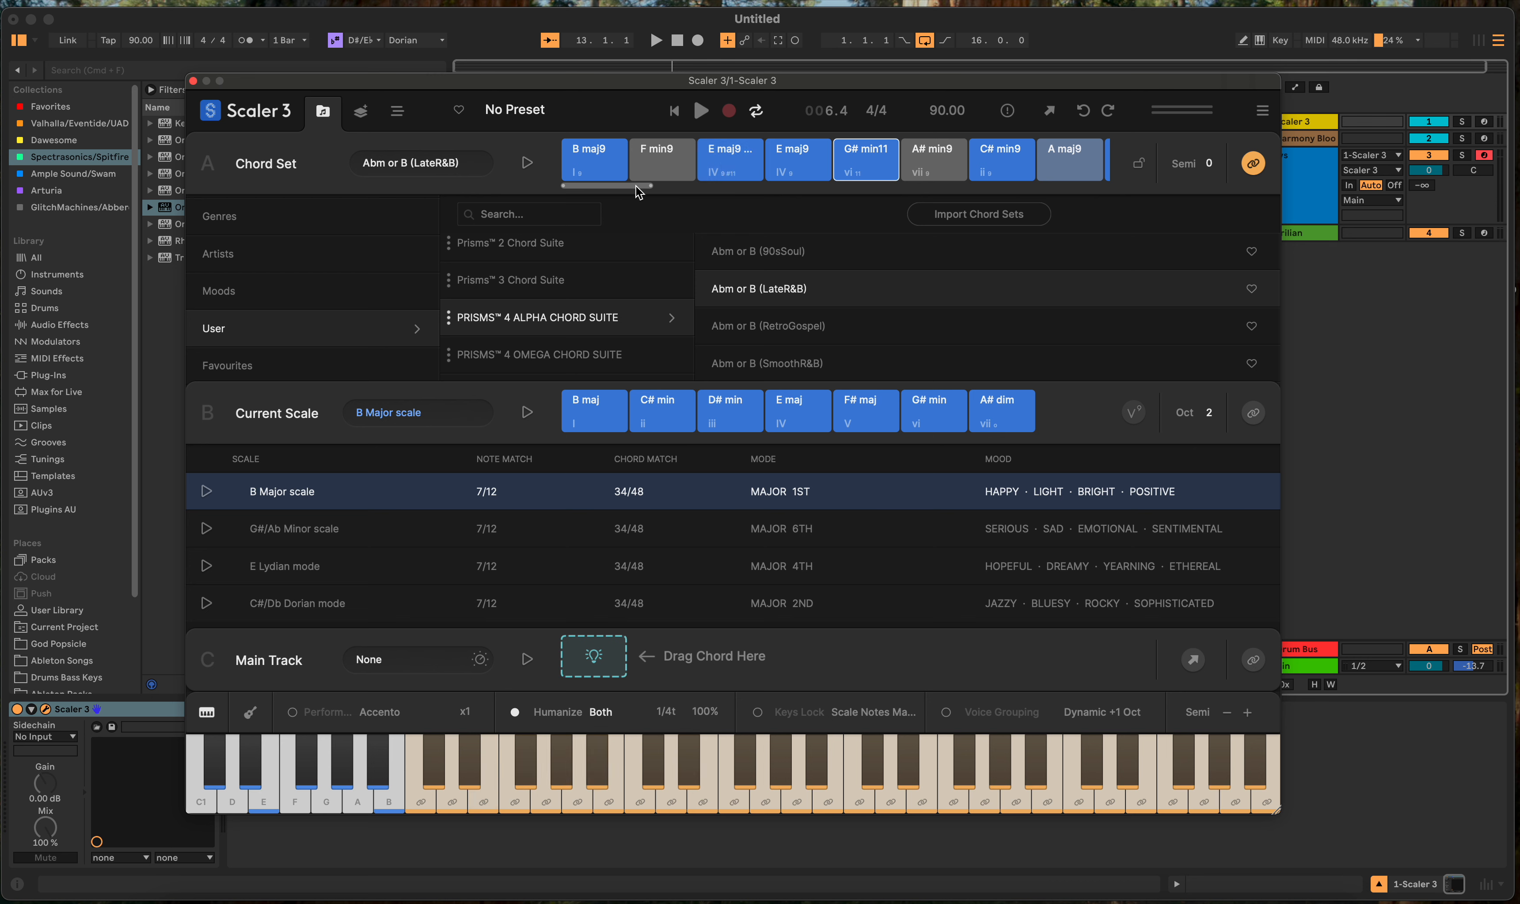
drag(638, 192, 1096, 187)
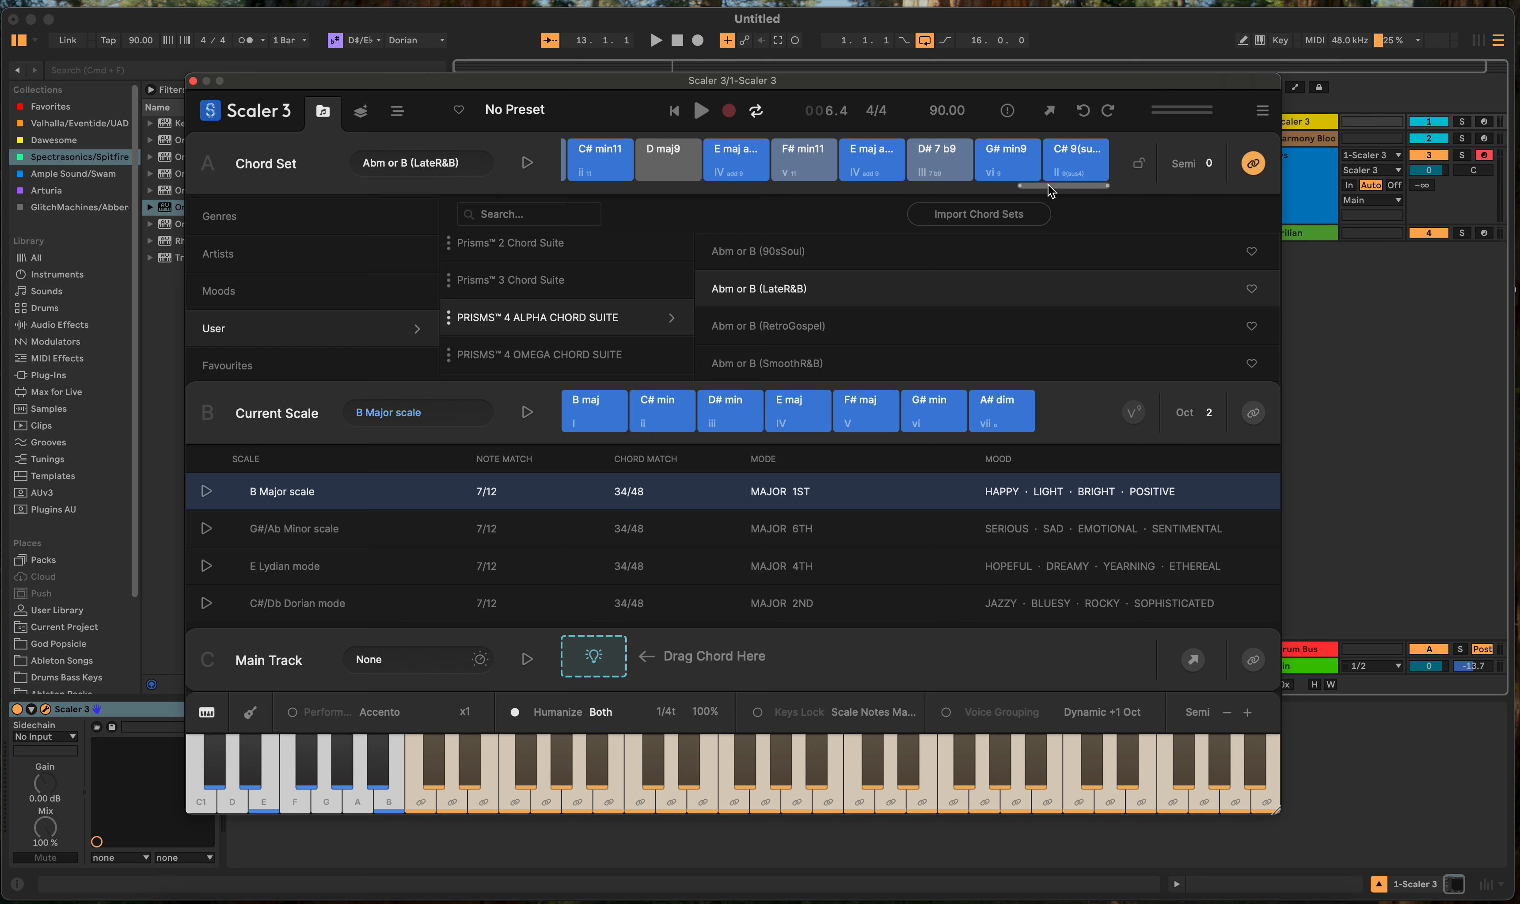
drag(1038, 193, 597, 217)
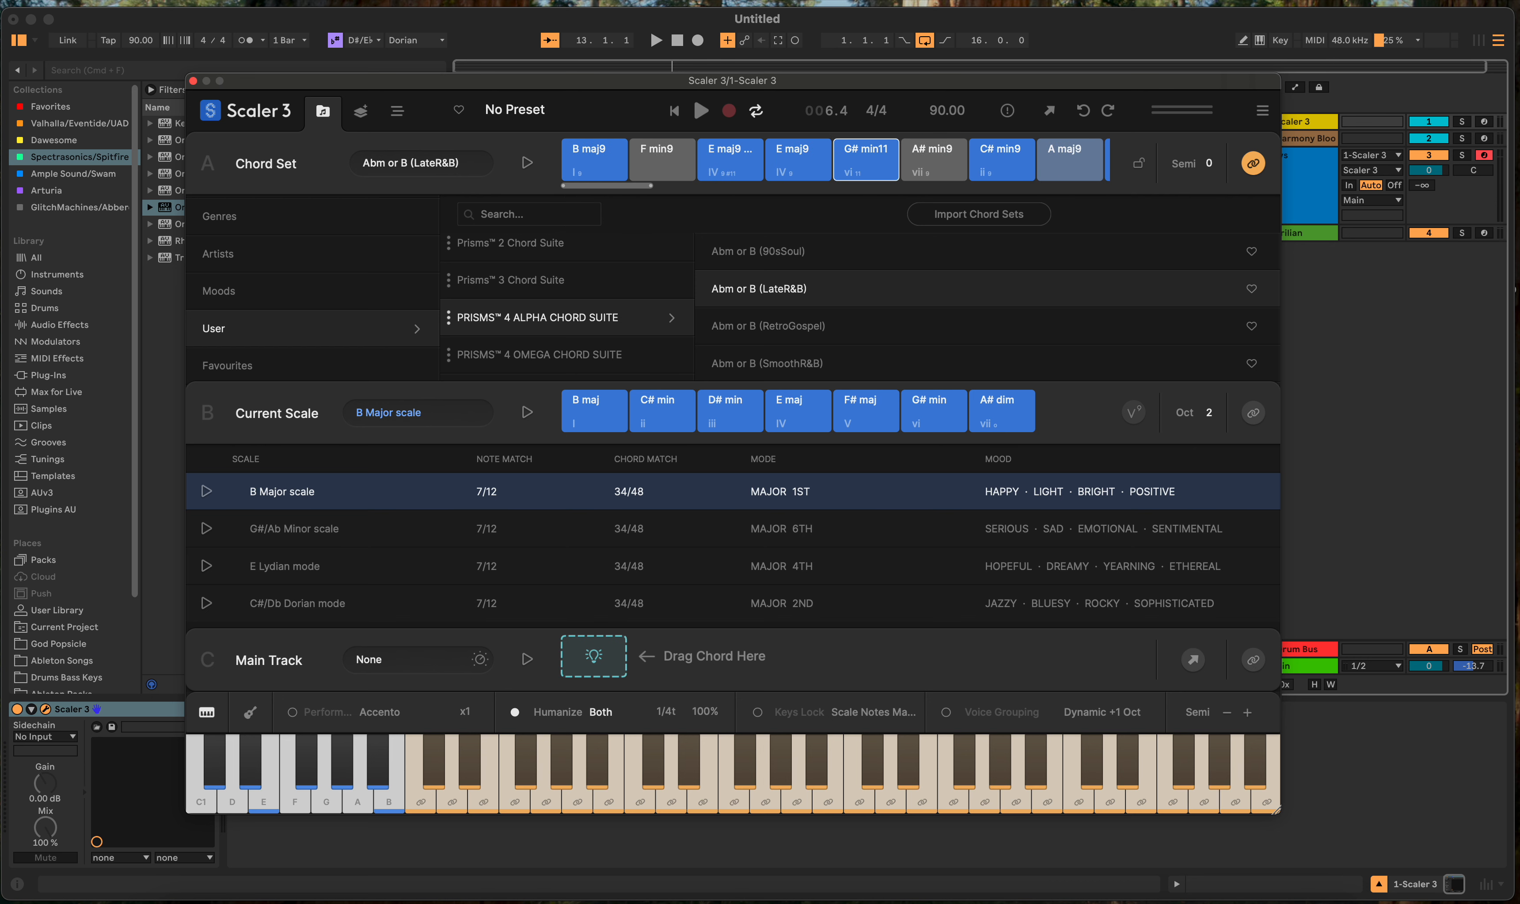
Step: Add C# min9, E maj9, B maj9 and a second B maj9 from the chord set to the Main Track
drag(1000, 162, 594, 656)
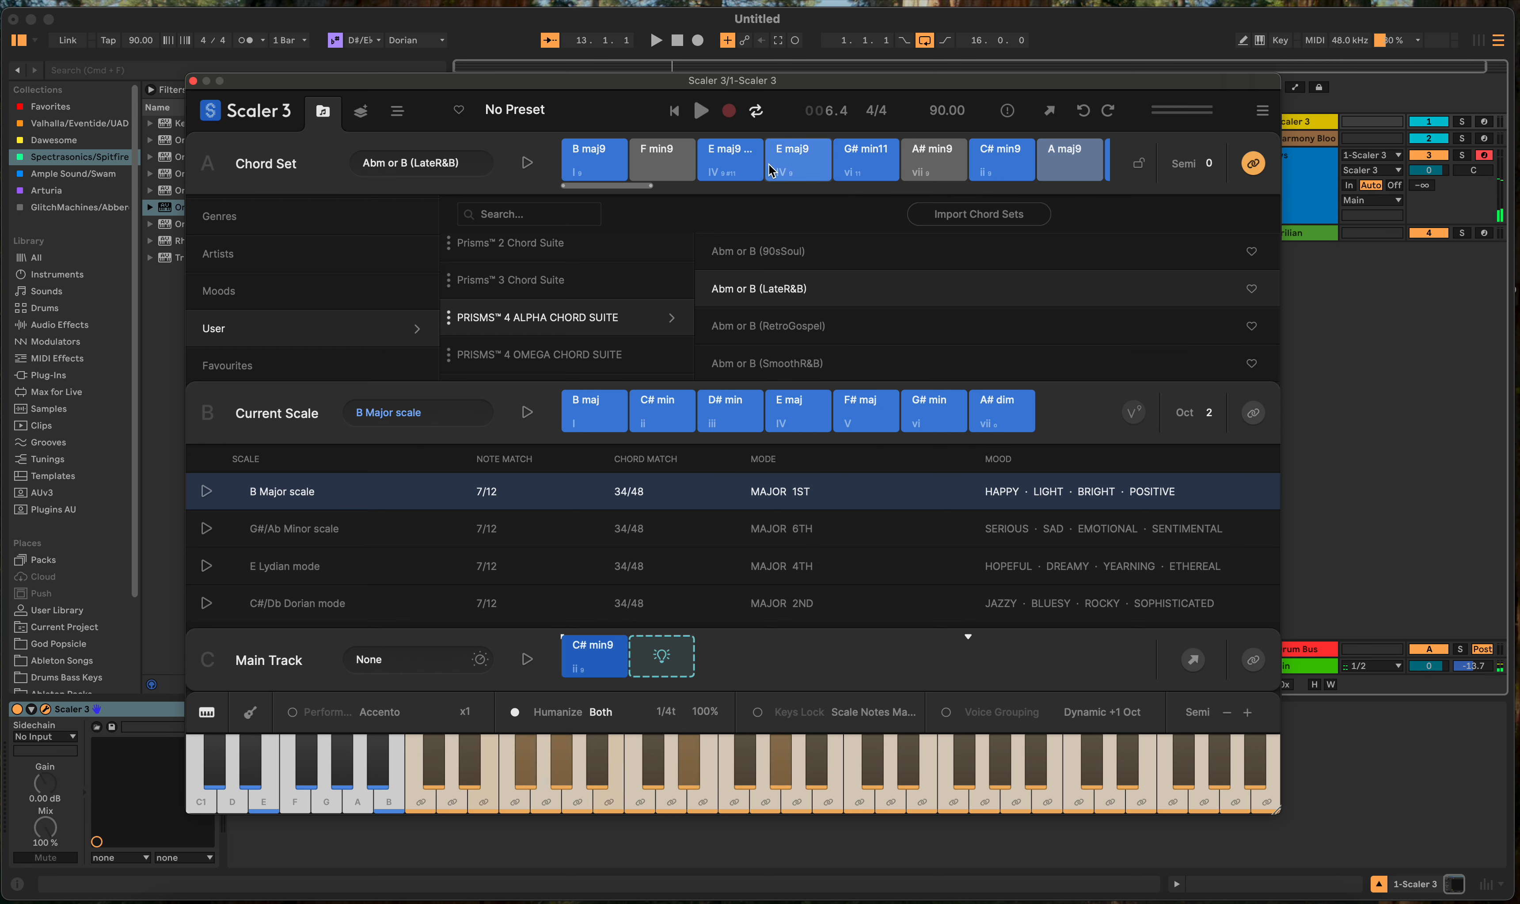
drag(771, 170, 702, 641)
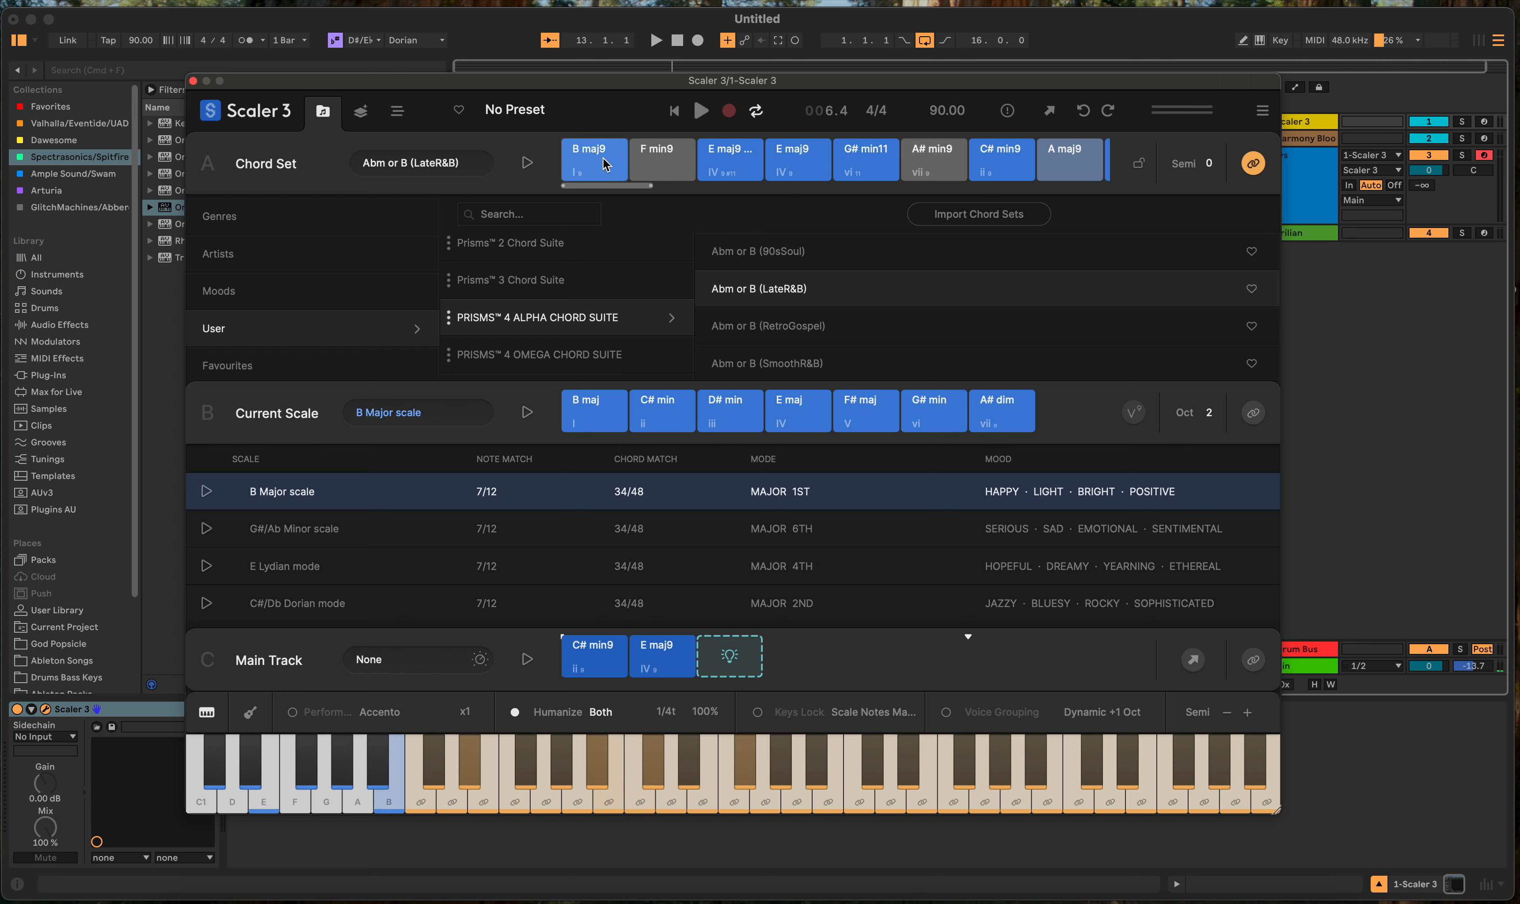
drag(604, 161, 730, 657)
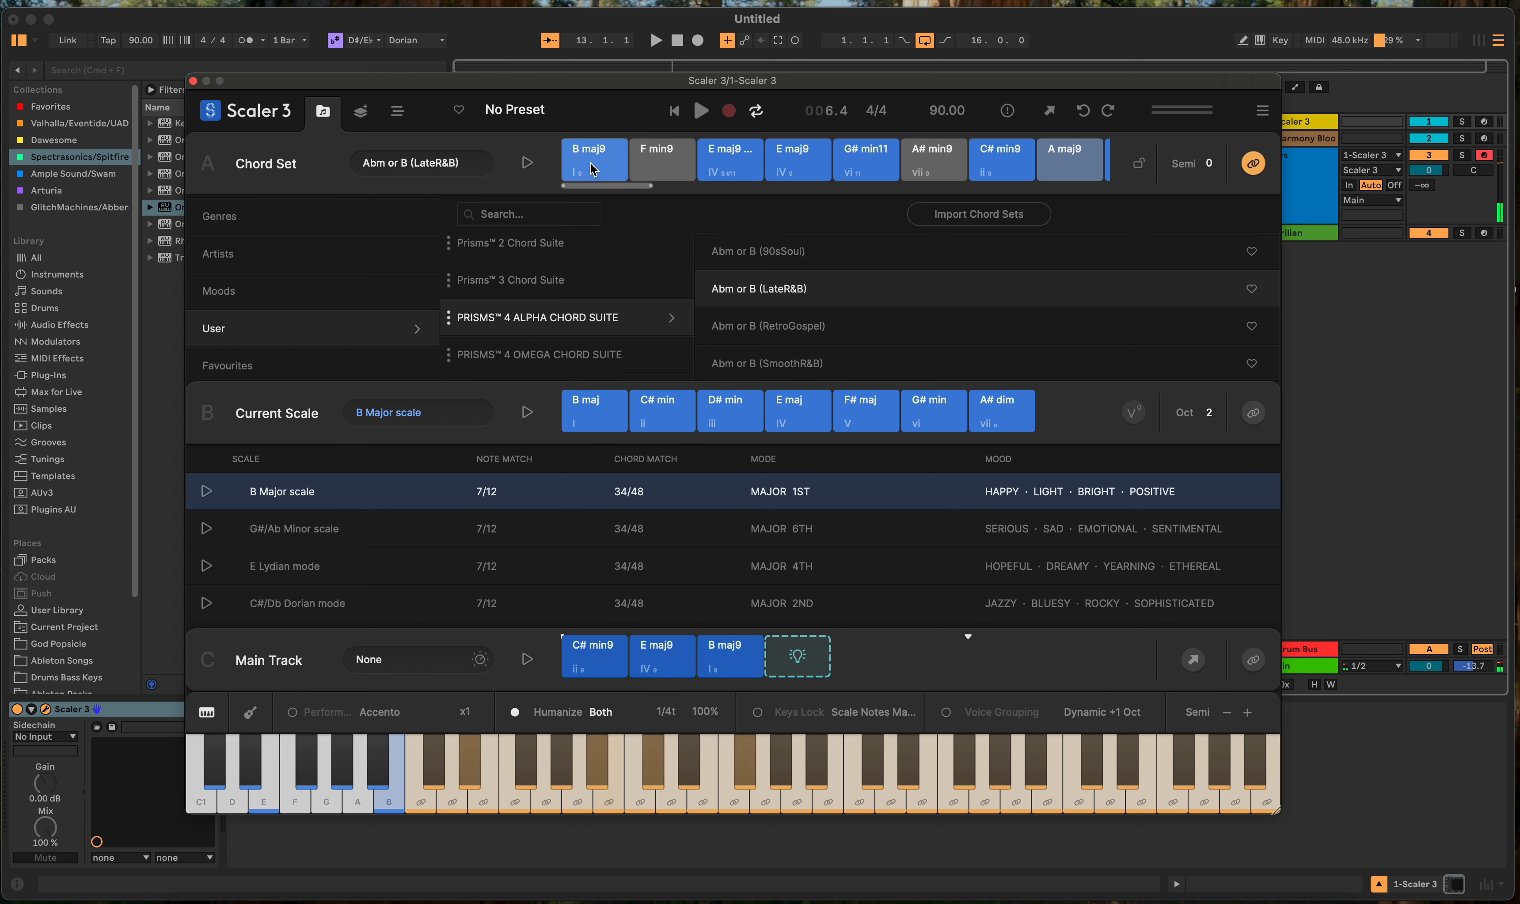
drag(592, 168, 790, 655)
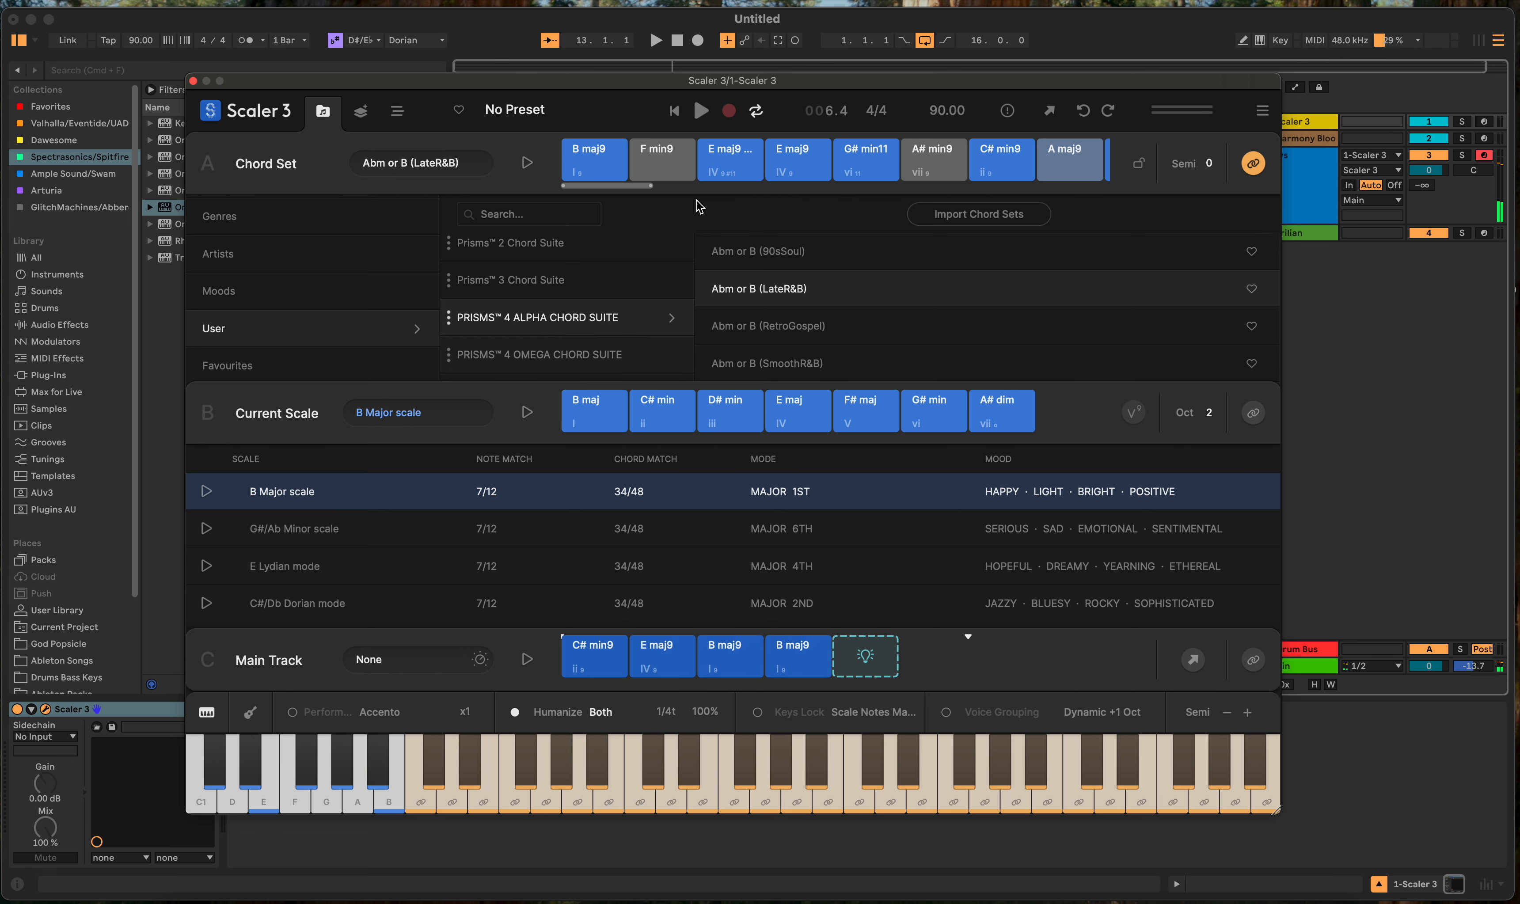
Step: Audition chords further along the set and append G# min9 and C# min9 to the Main Track
drag(643, 195, 834, 198)
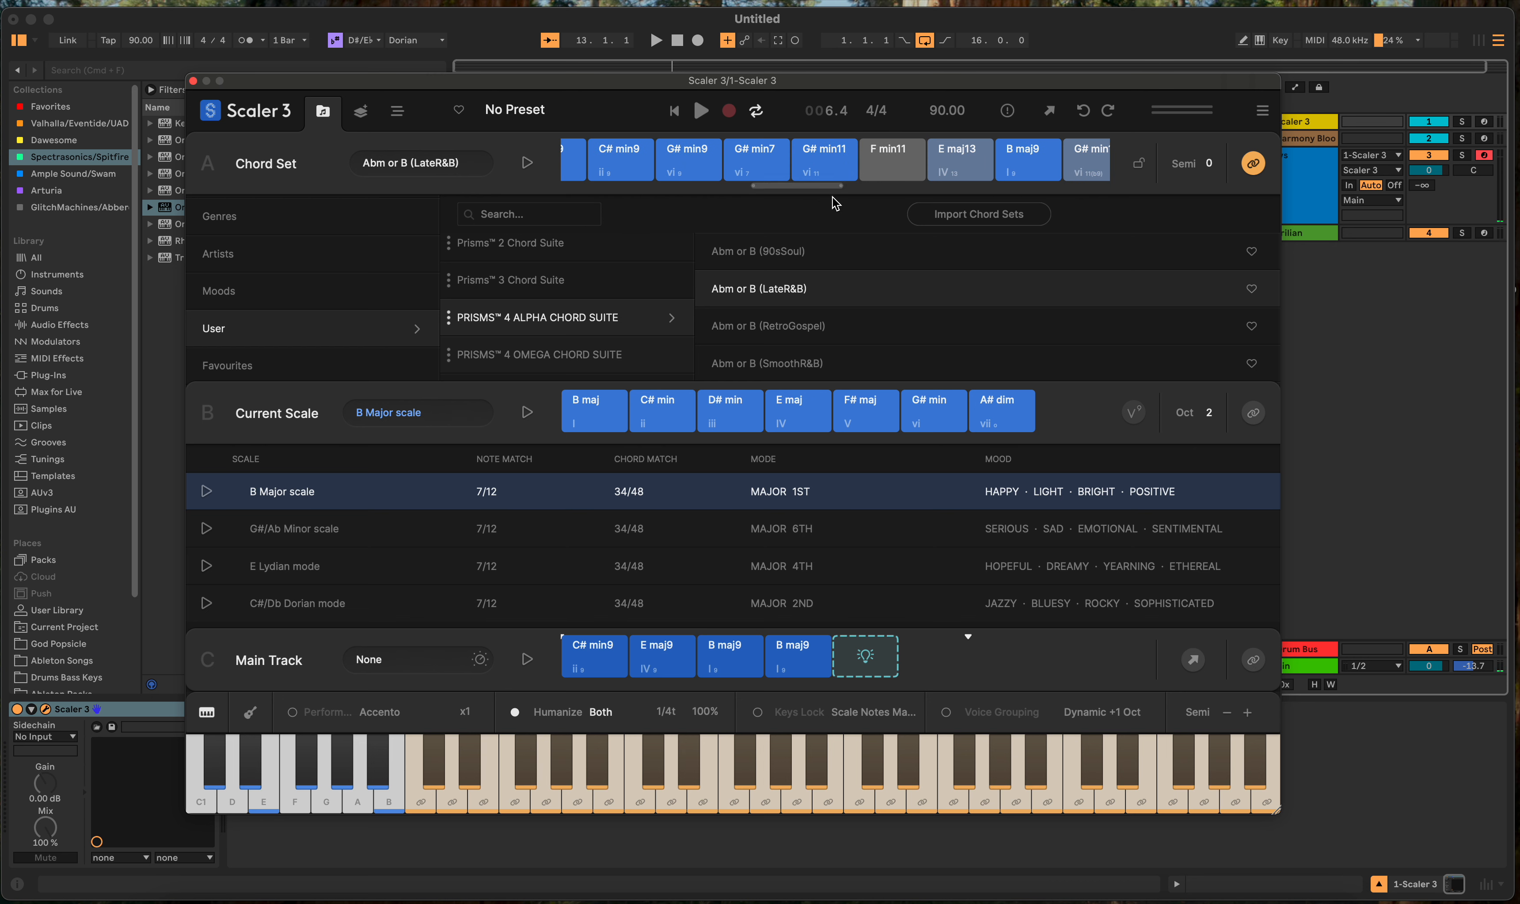
click(765, 159)
click(961, 164)
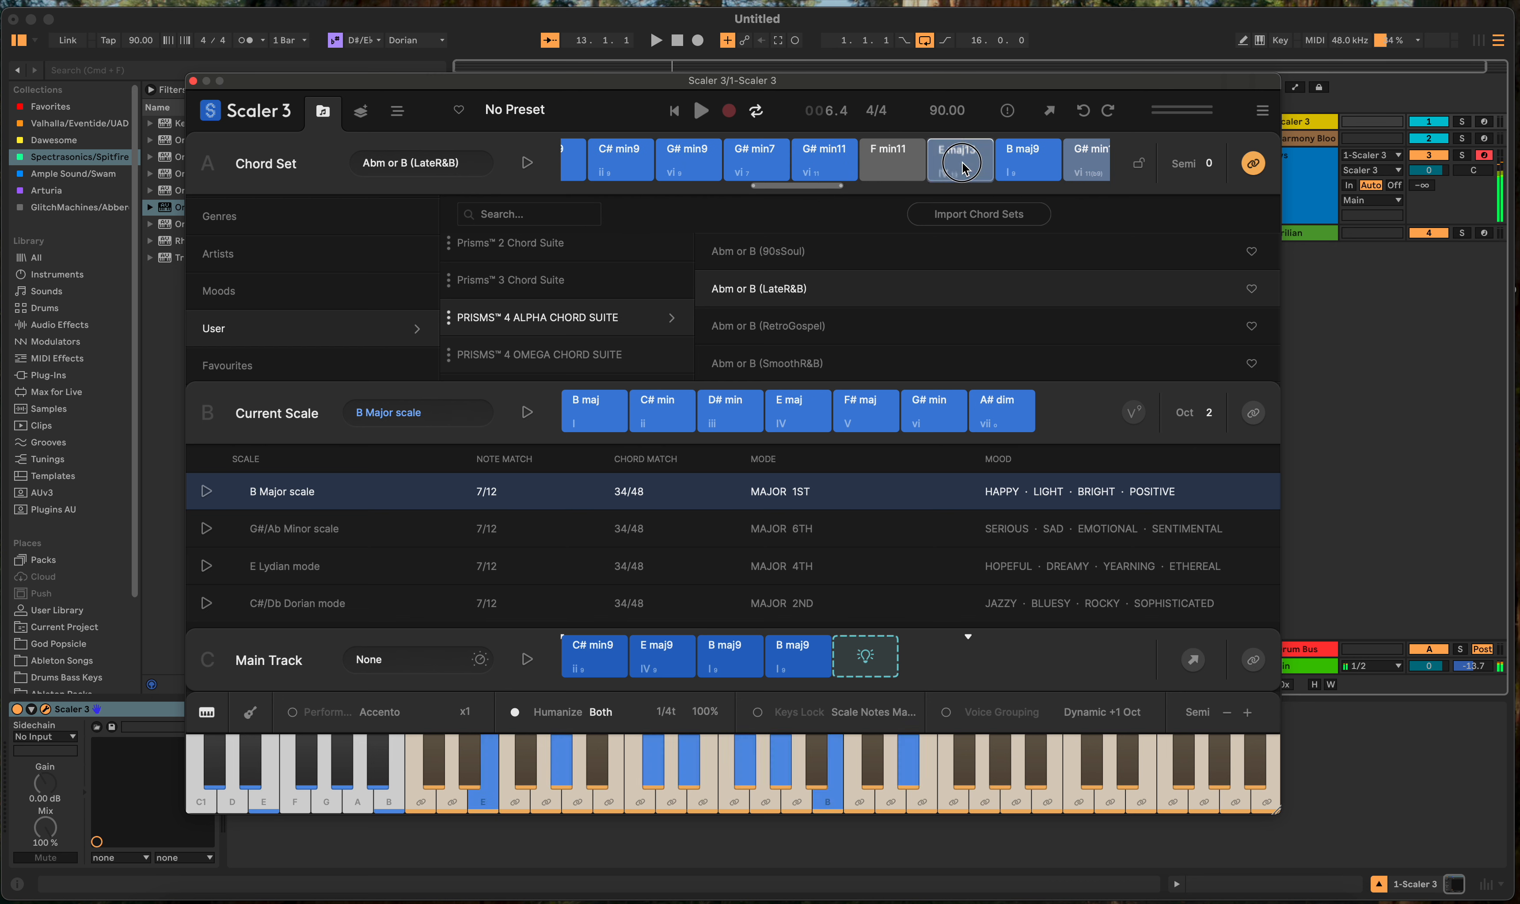
drag(964, 168, 938, 230)
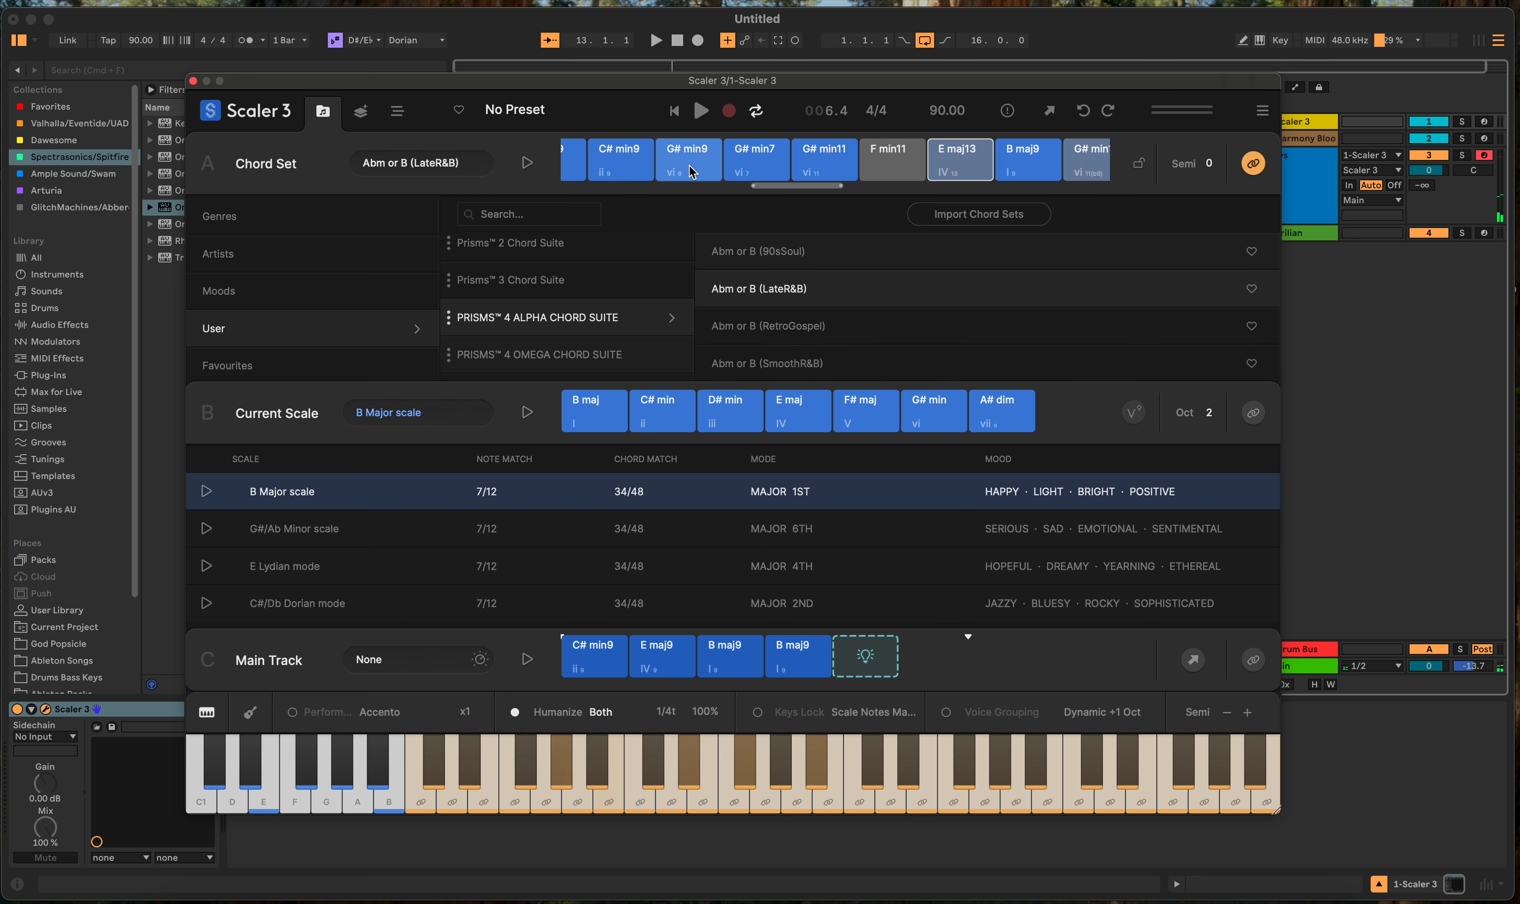
drag(688, 159, 870, 663)
drag(621, 159, 953, 661)
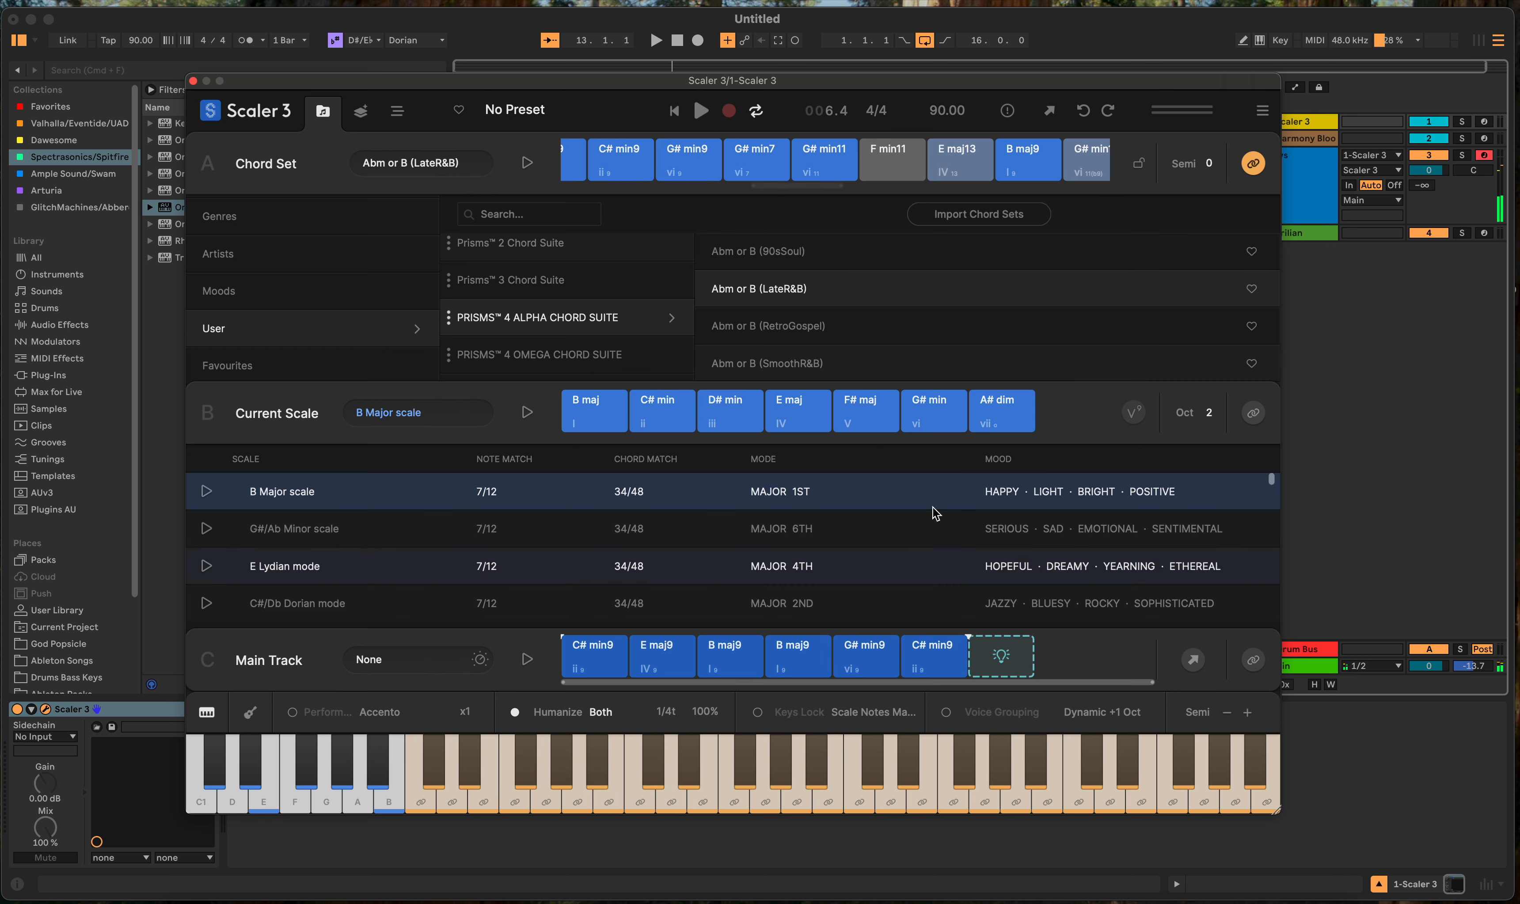
Step: Compare F min11, E maj13 and B maj9, and append B maj9 as the Main Track's seventh chord
click(905, 171)
click(903, 165)
click(982, 165)
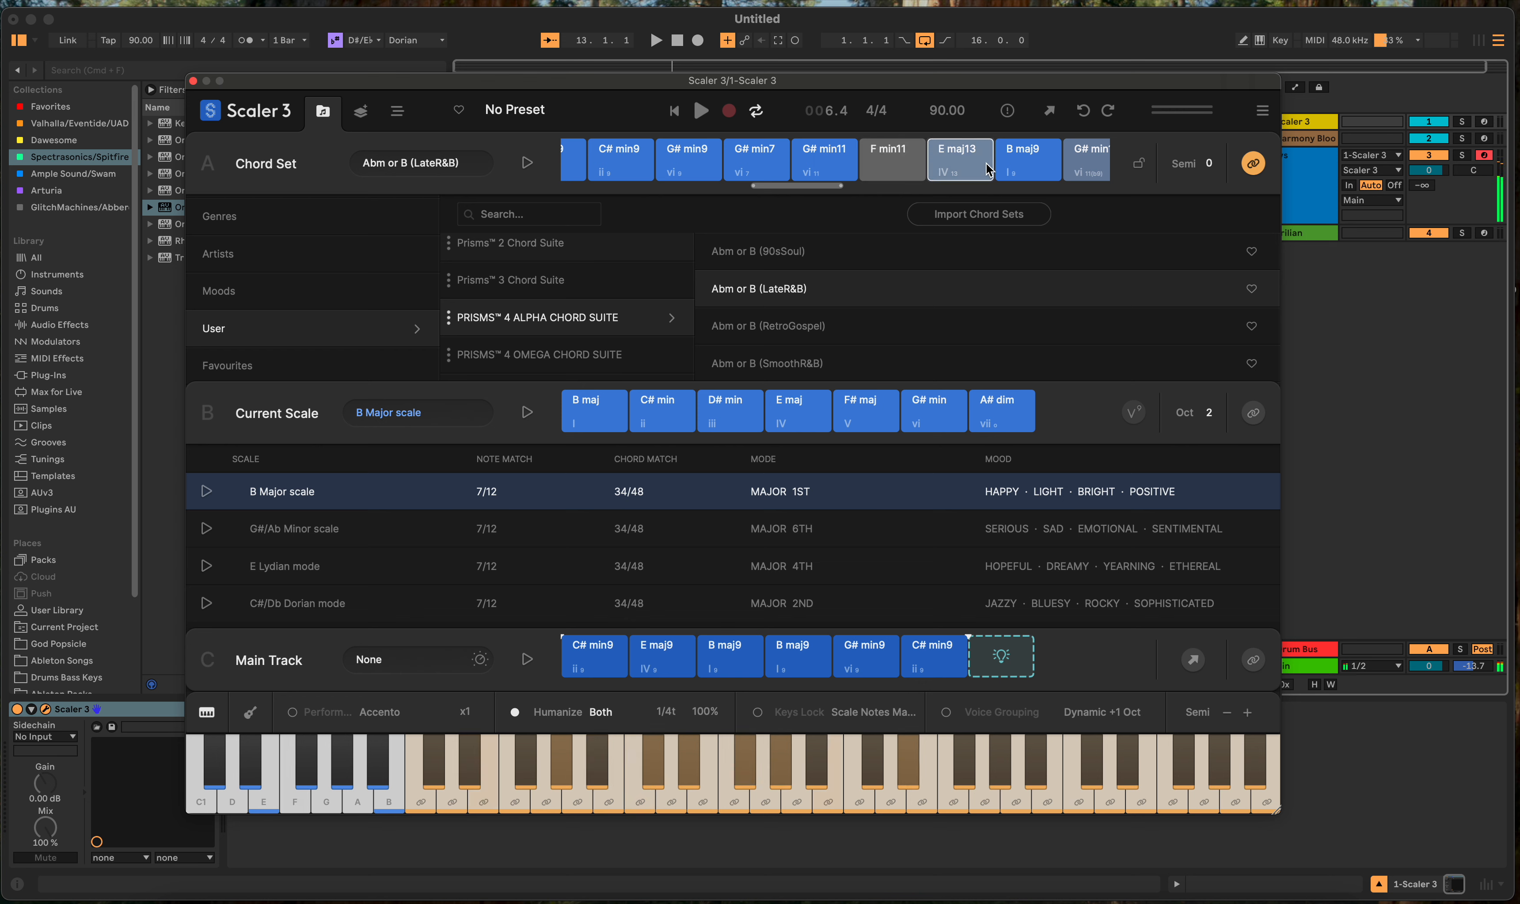
click(1030, 162)
drag(1030, 166, 1012, 644)
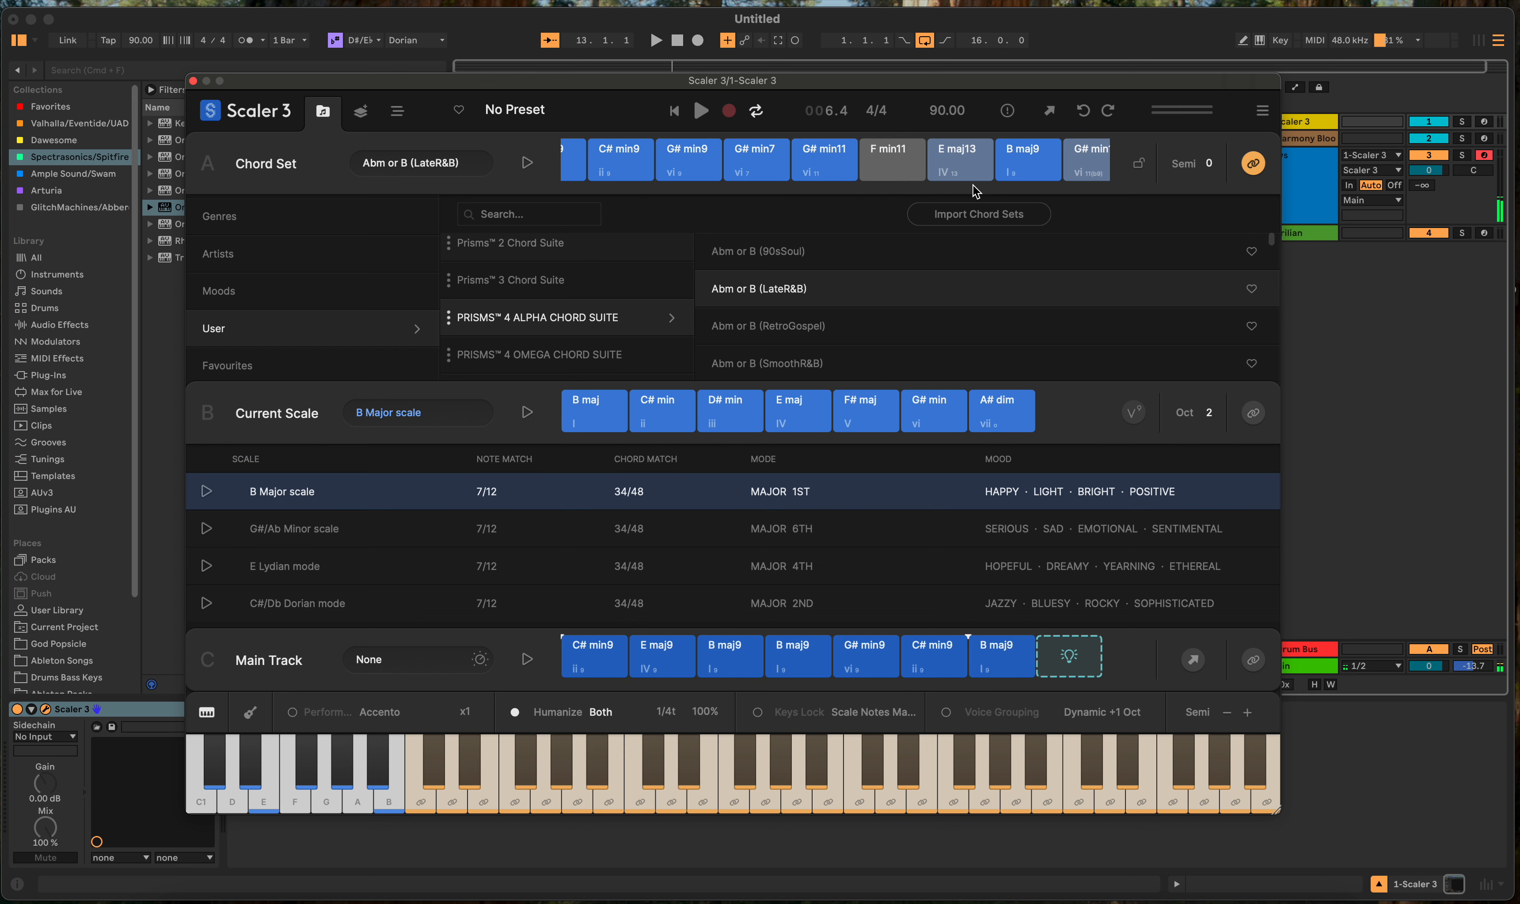
Step: Append D# min11 from further along the chord set as the Main Track's eighth chord
click(971, 180)
click(1086, 164)
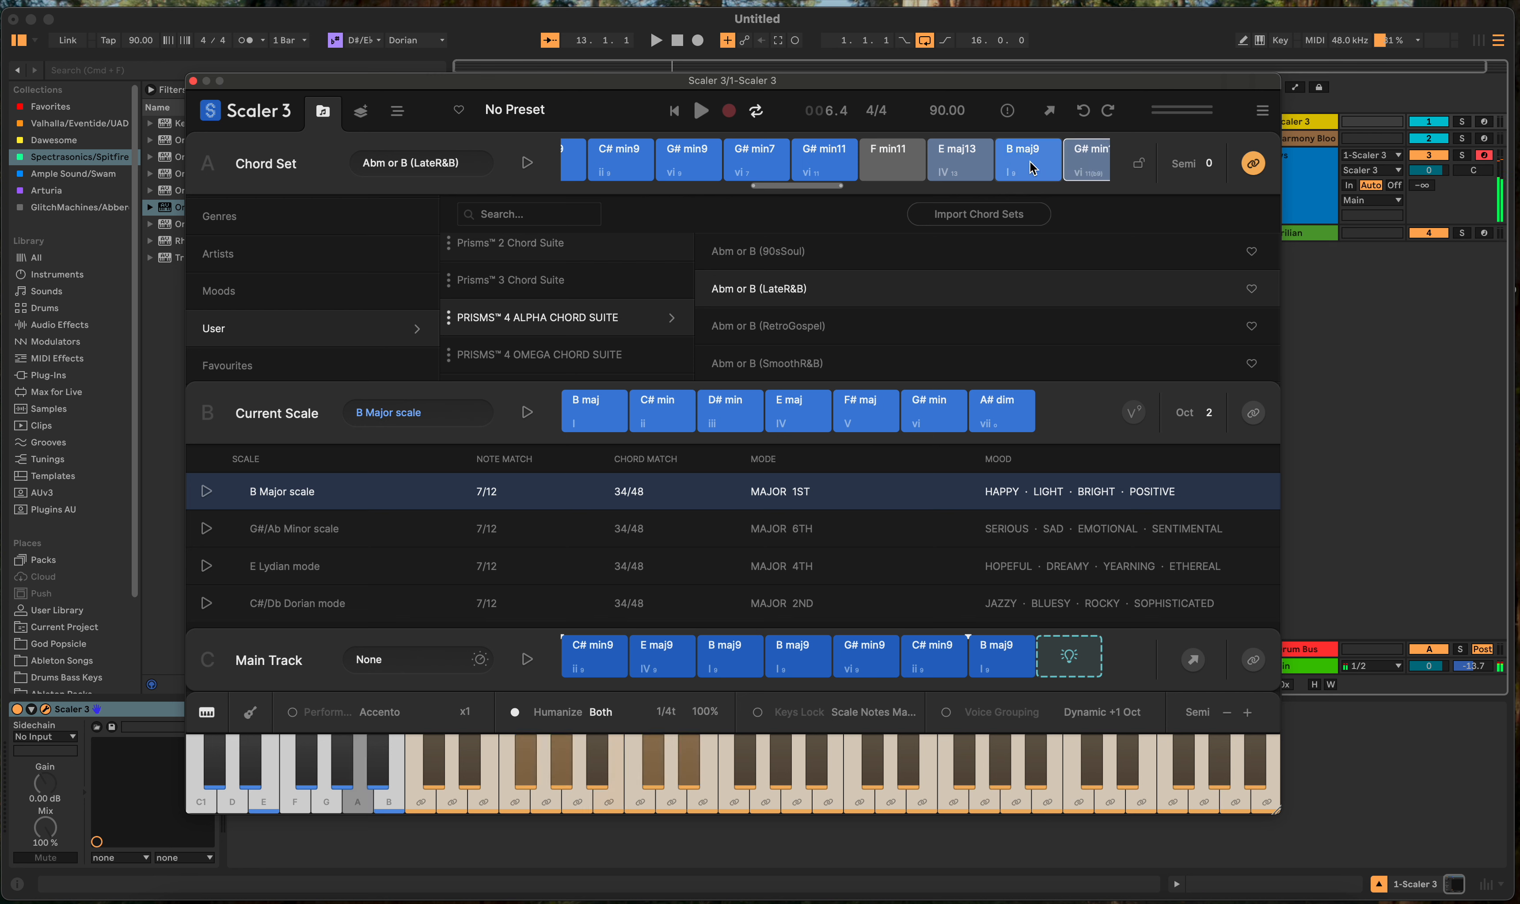
drag(810, 191, 1089, 651)
click(881, 159)
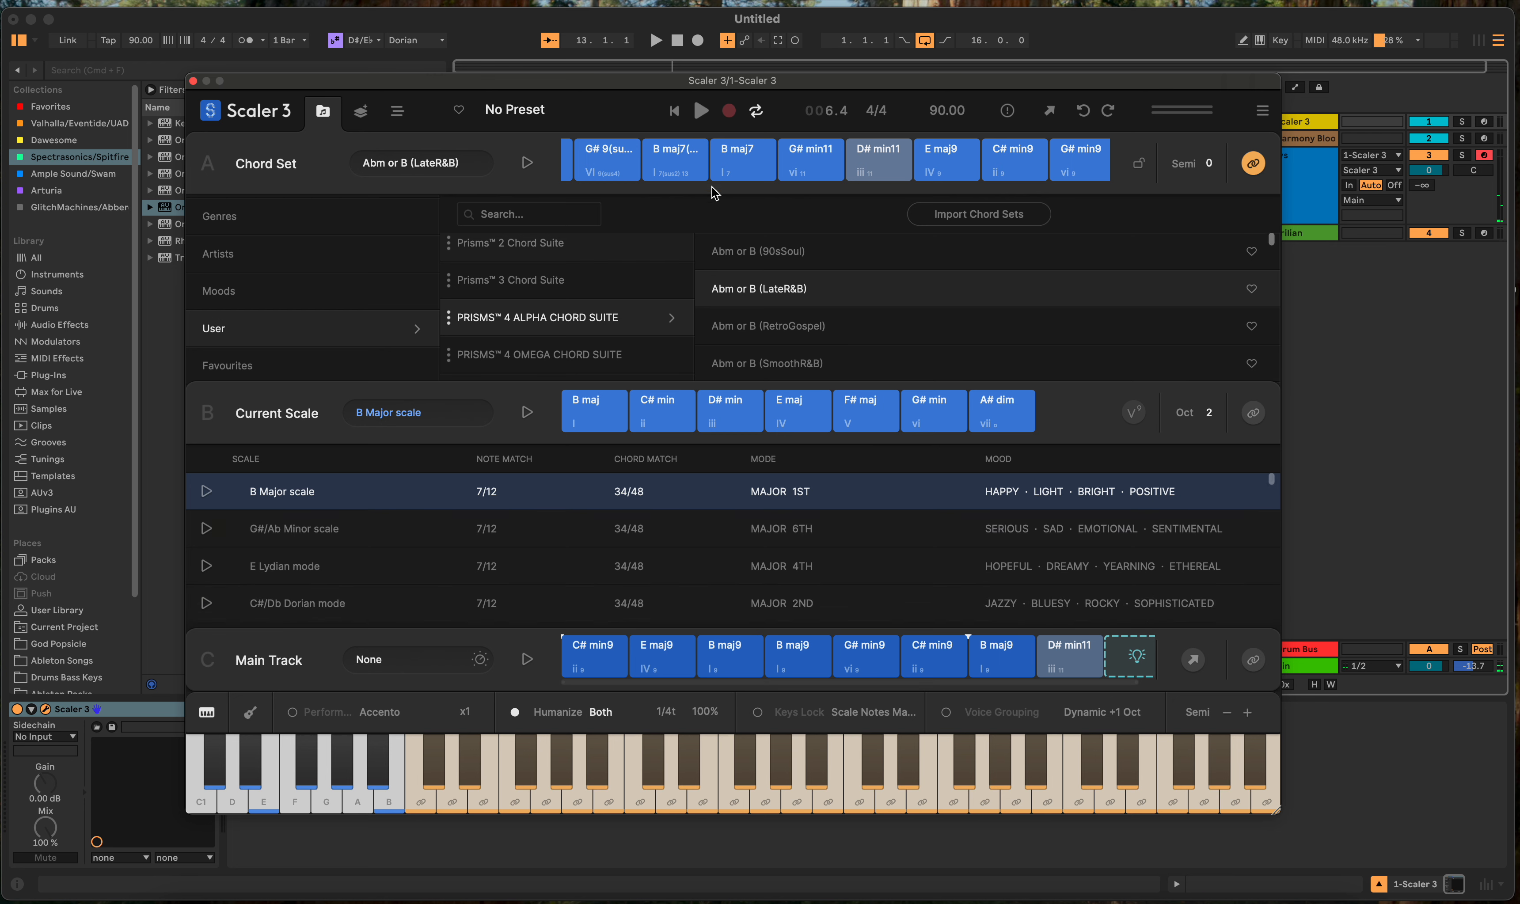
Step: Open the Arrange view and extend the loop range to the end of the eighth chord
click(395, 120)
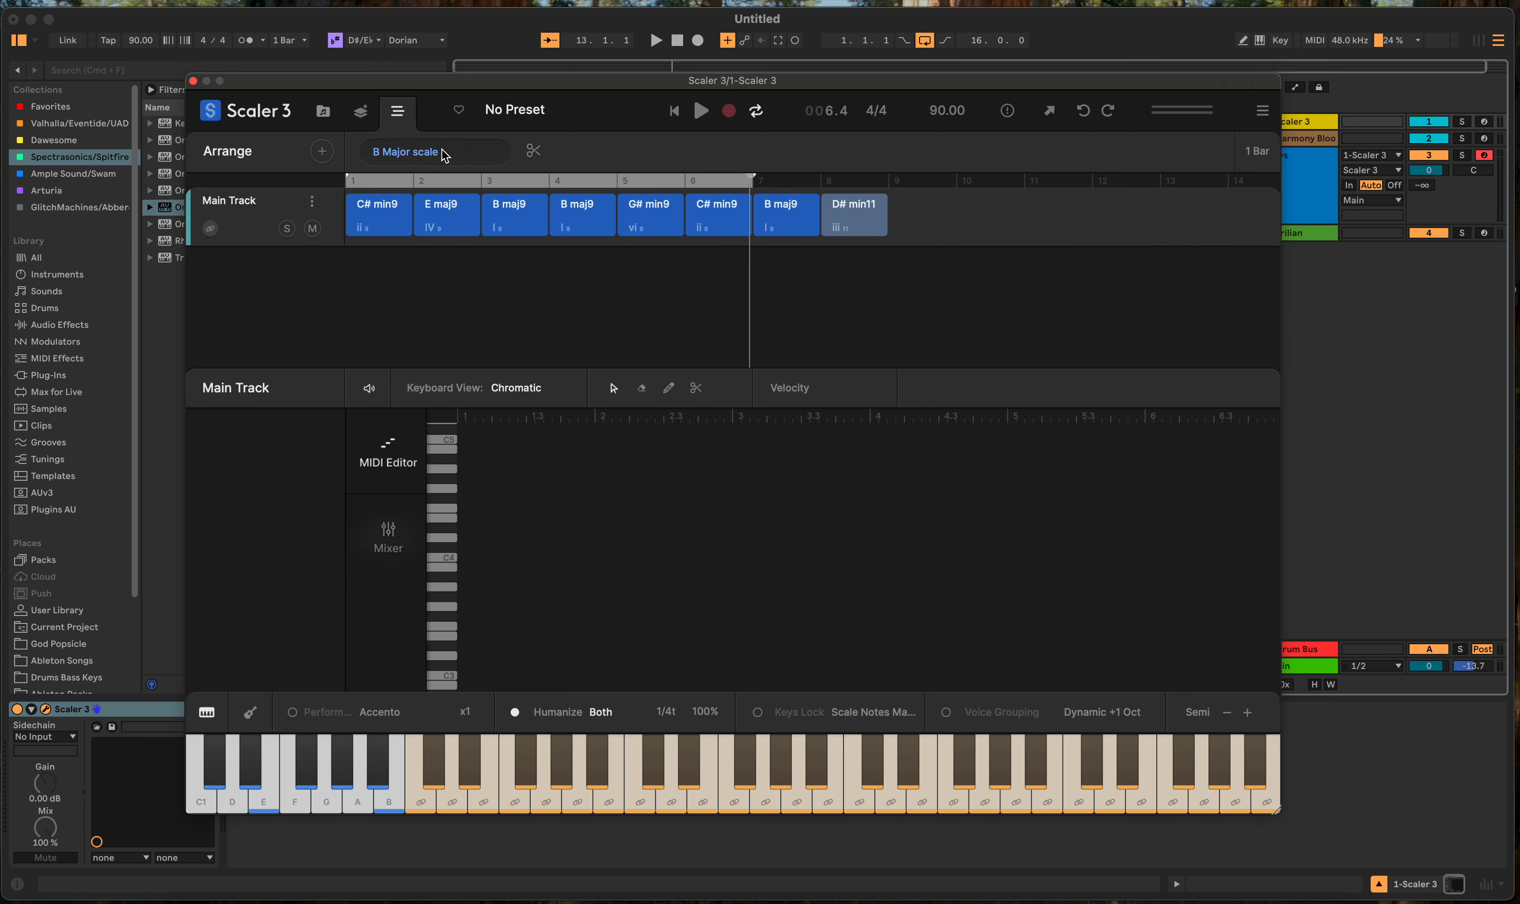
mouse_move(752, 179)
mouse_down()
mouse_move(890, 187)
mouse_move(536, 176)
mouse_move(911, 196)
mouse_up()
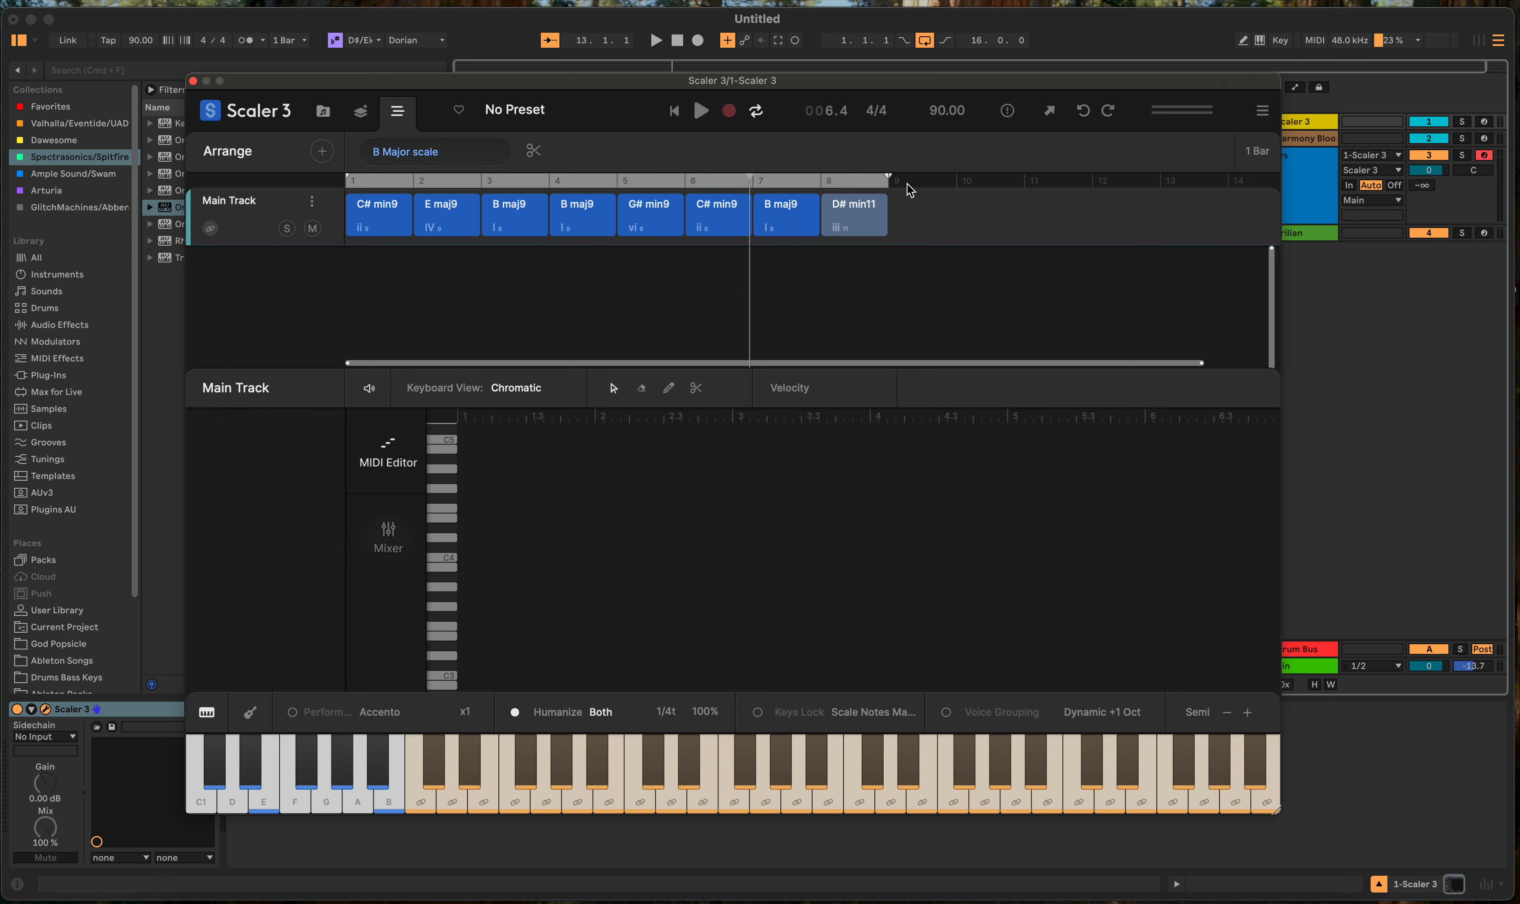
click(1264, 154)
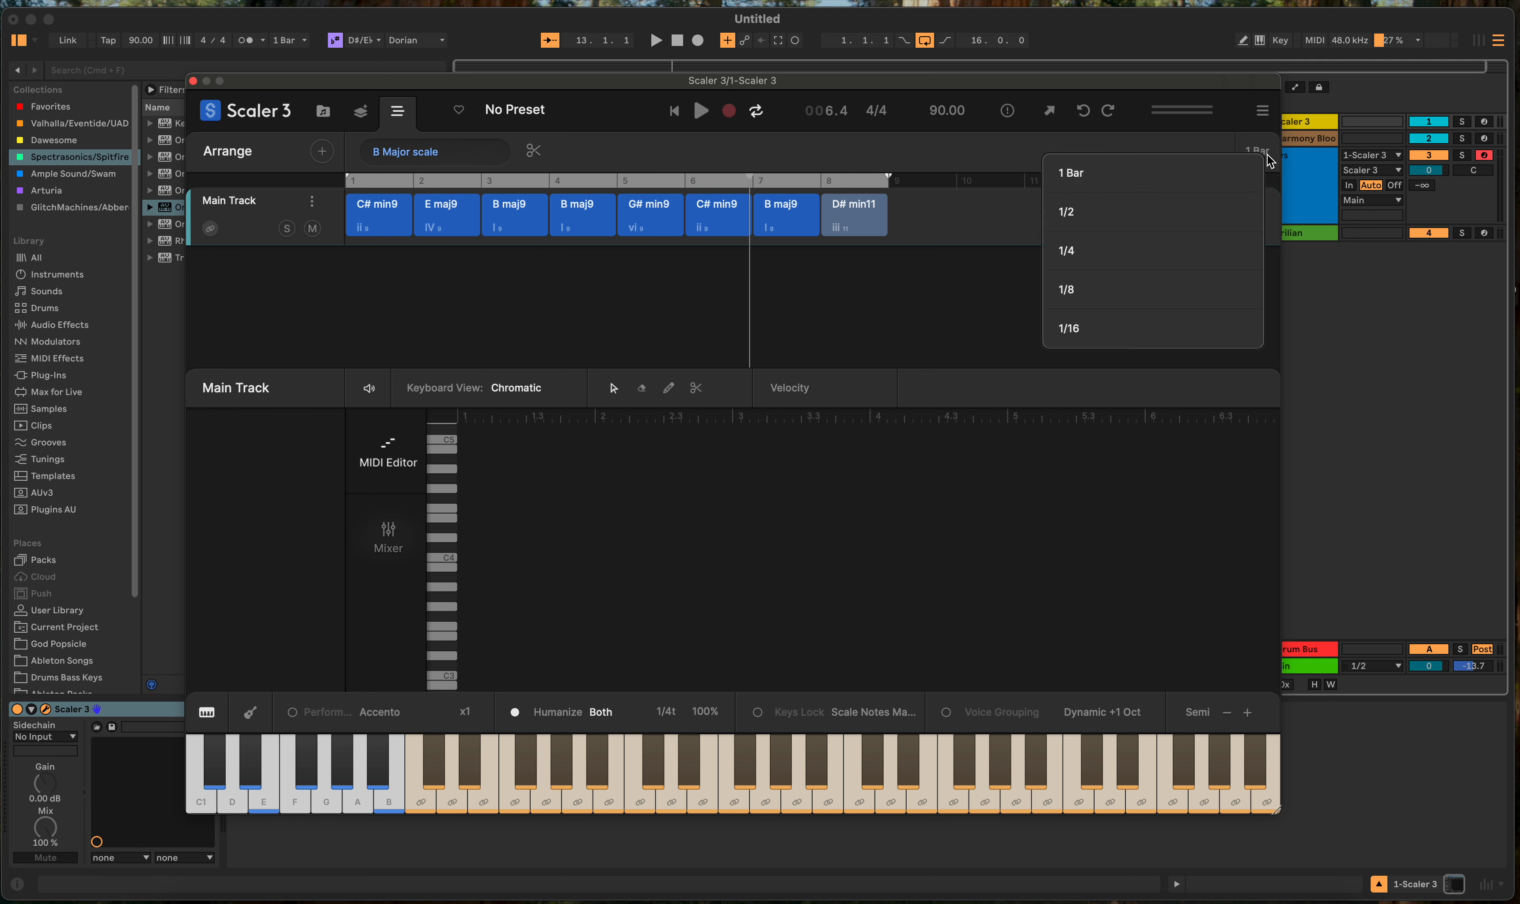
click(1266, 154)
click(1120, 145)
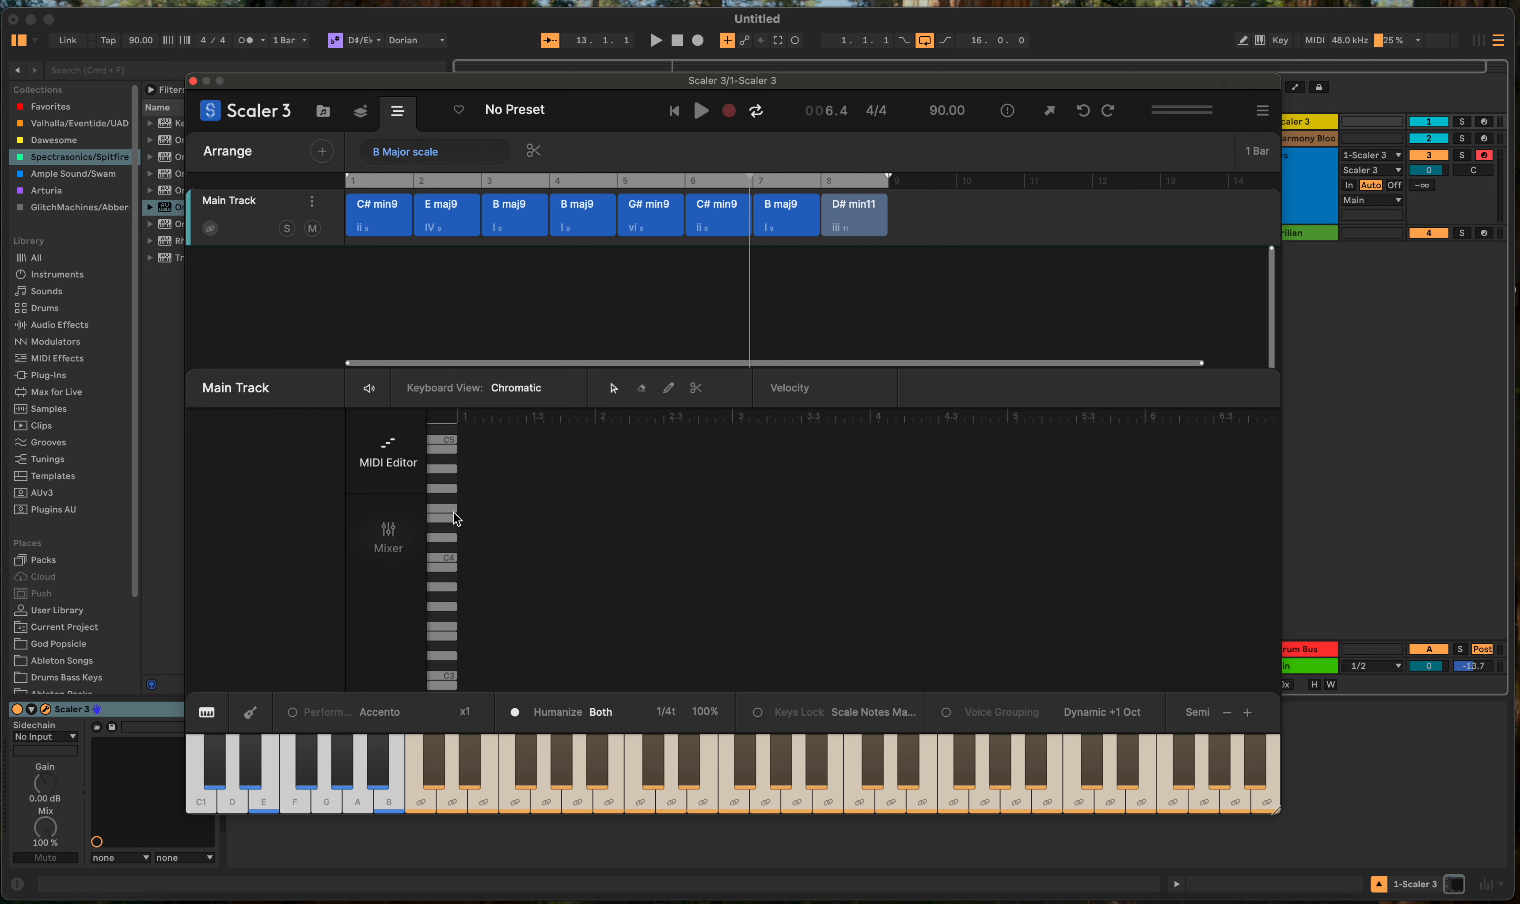
Step: Set the MIDI editor's keyboard view to Scale Notes
click(520, 394)
click(496, 381)
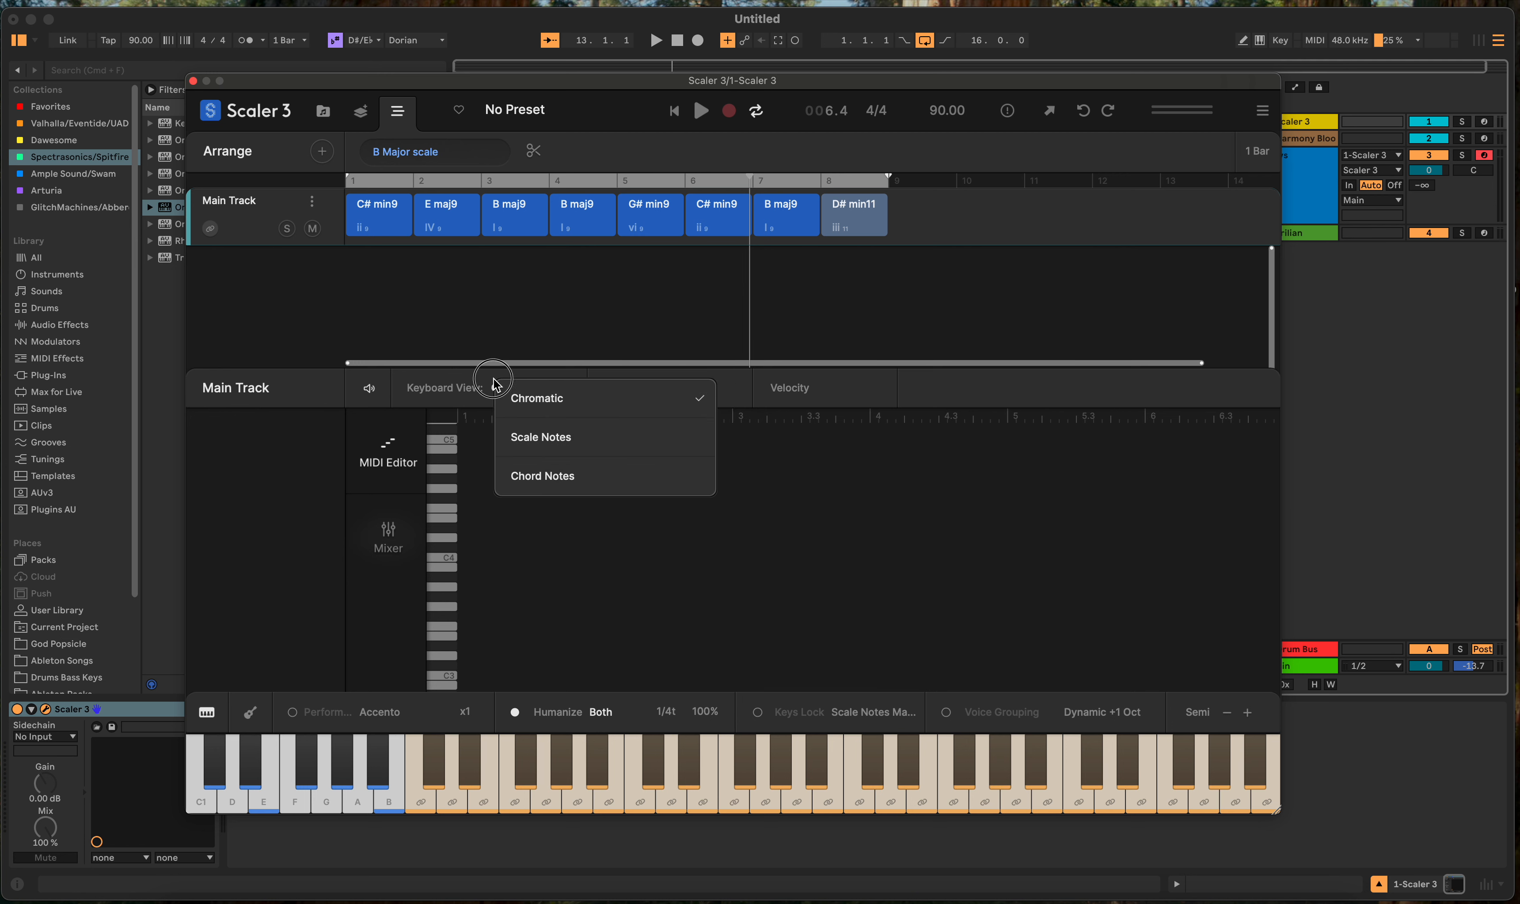
click(487, 379)
click(511, 392)
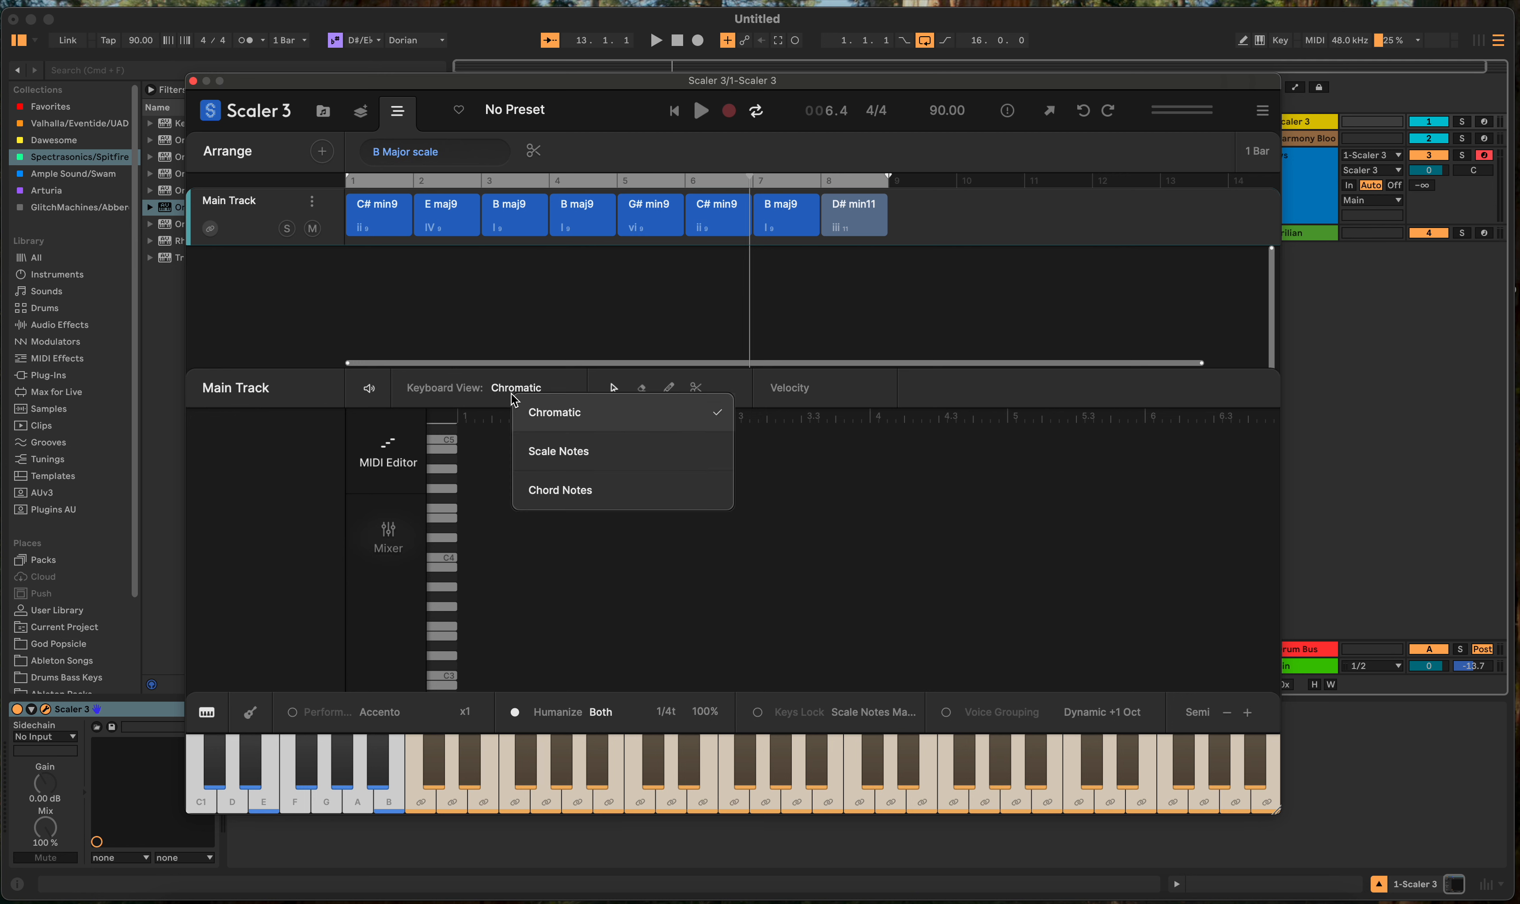
click(535, 449)
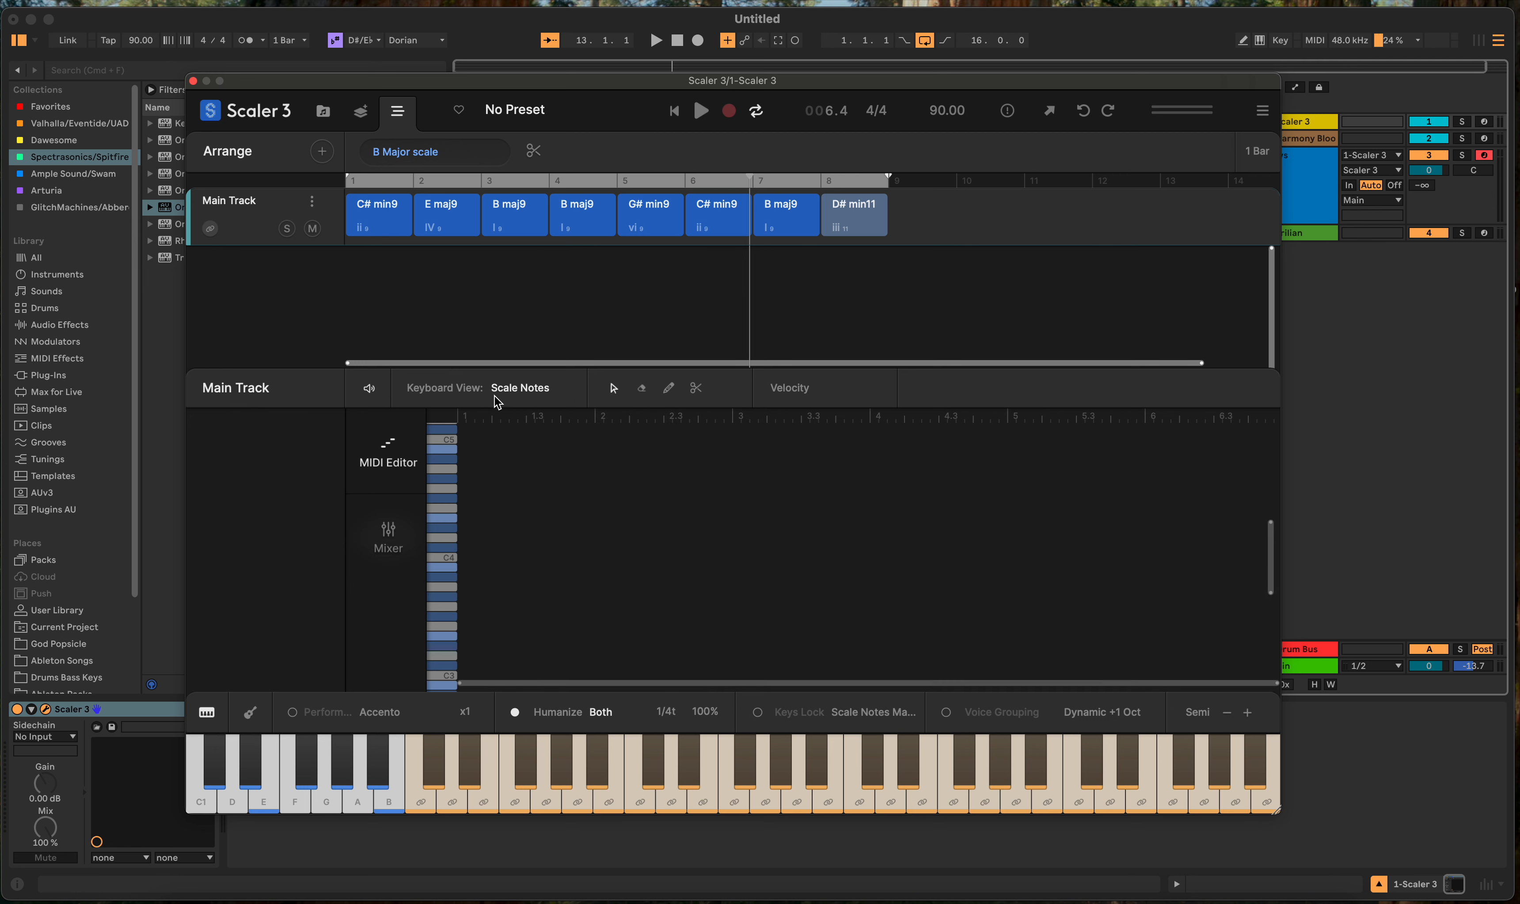
Step: Try the Chord Notes keyboard view in the MIDI editor and switch back to Scale Notes
click(512, 392)
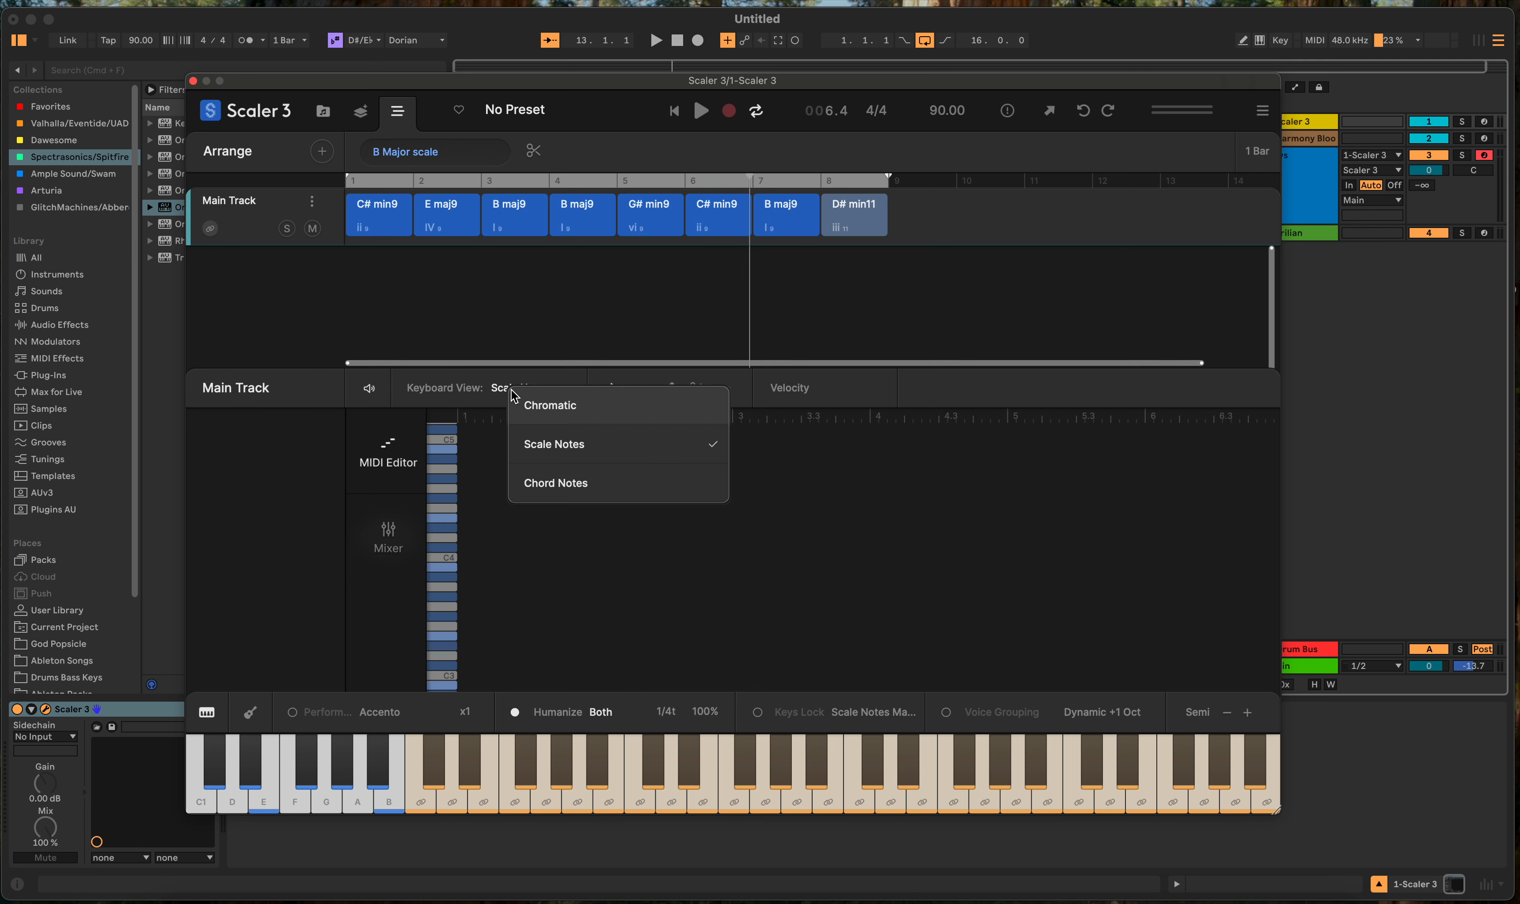
click(558, 485)
click(537, 387)
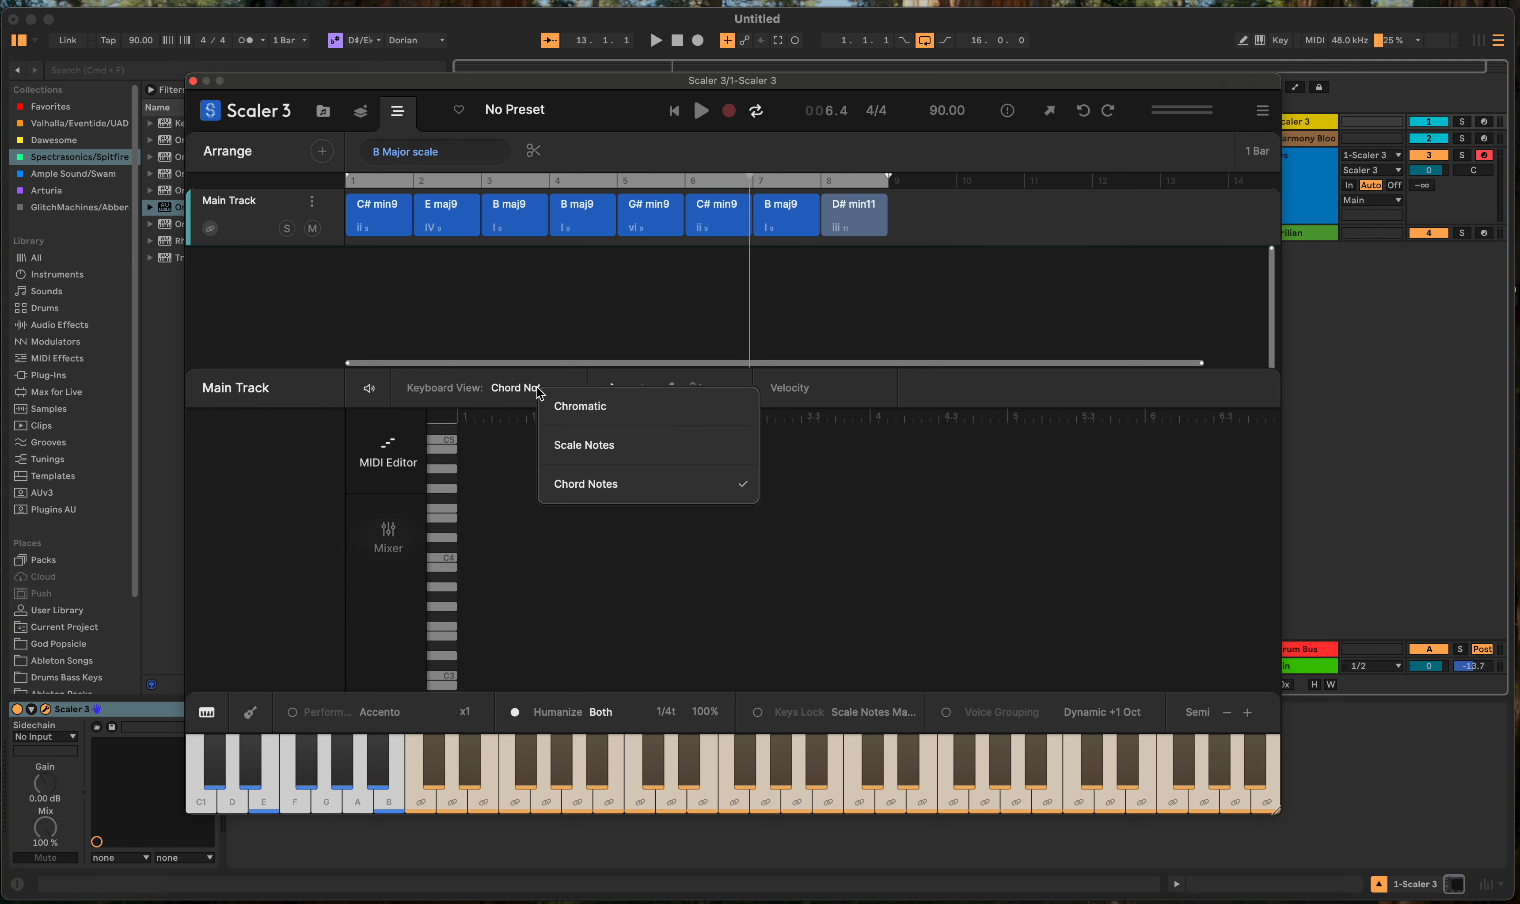
click(558, 445)
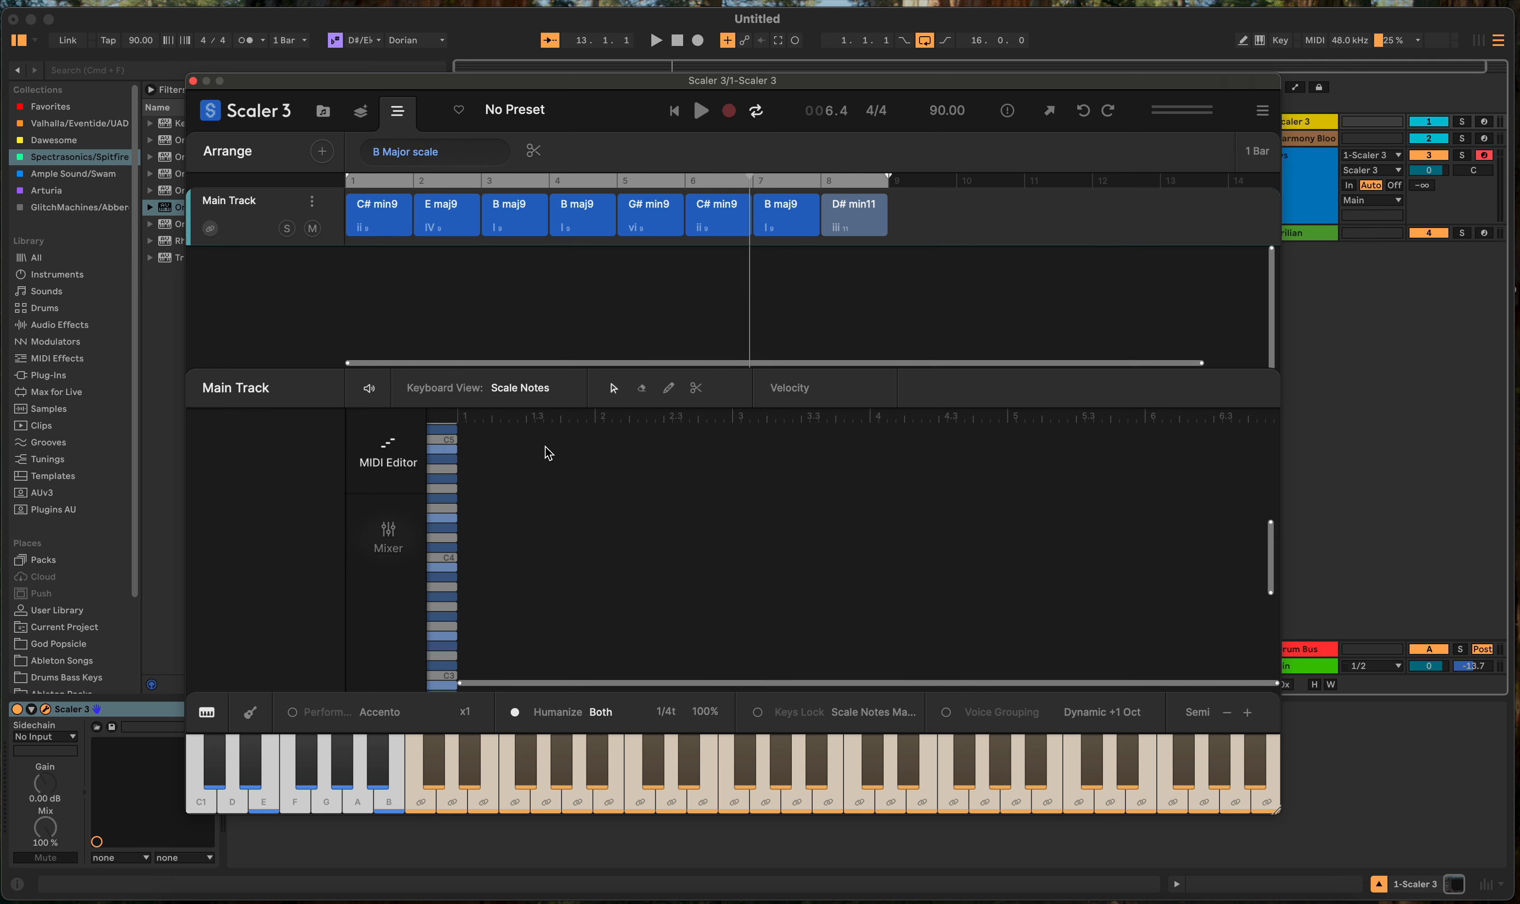
Step: Select all eight chords on the Main Track to show their notes, and return the playhead to the start
drag(893, 217, 364, 234)
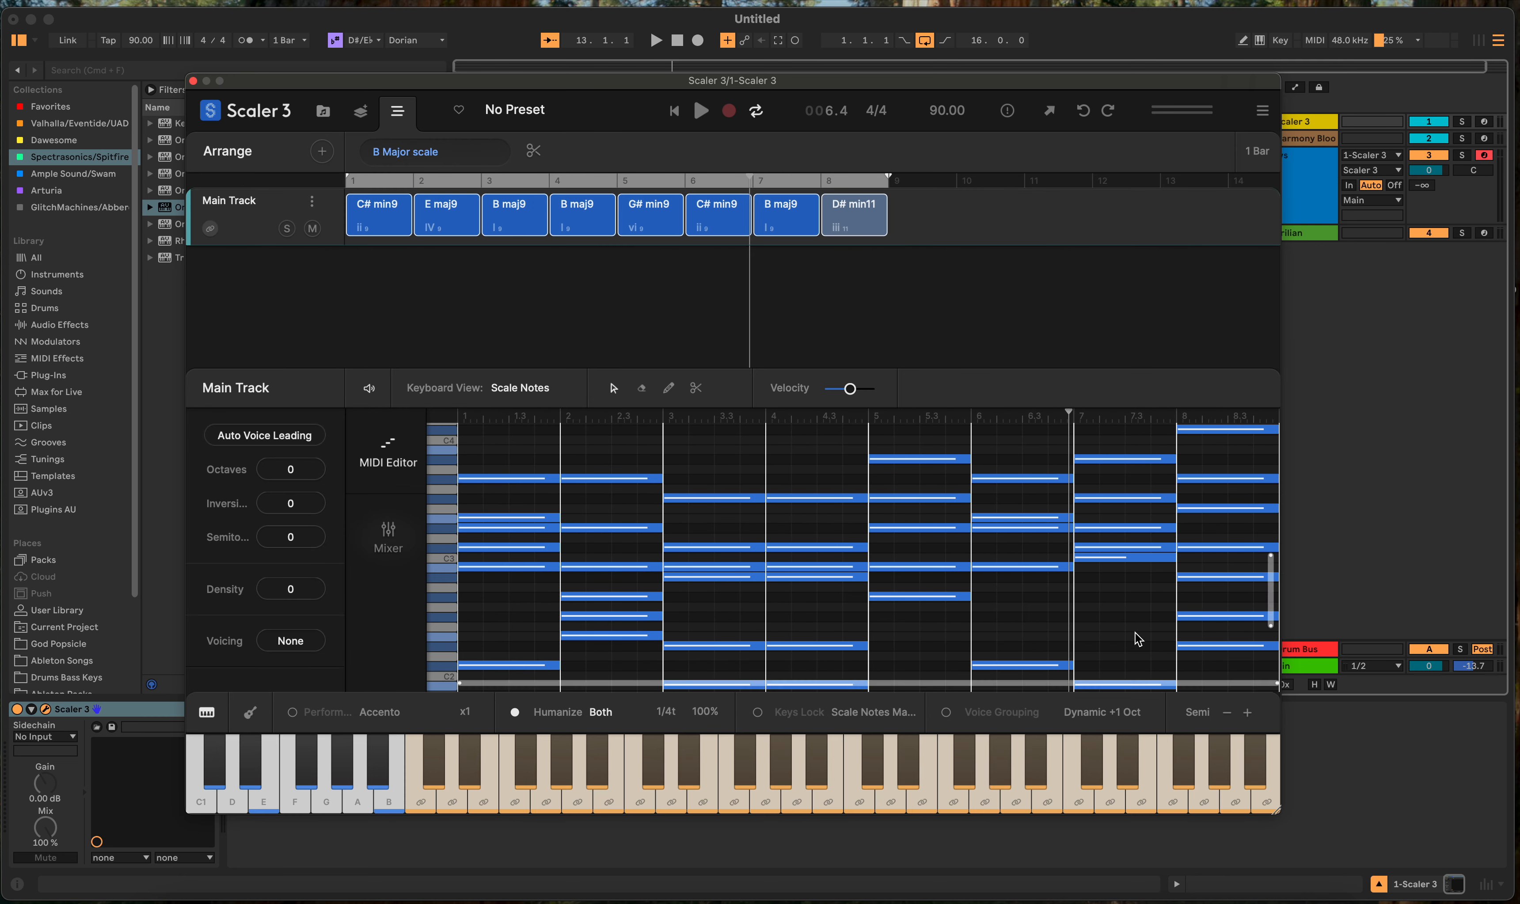
scroll(921, 609, down, 3)
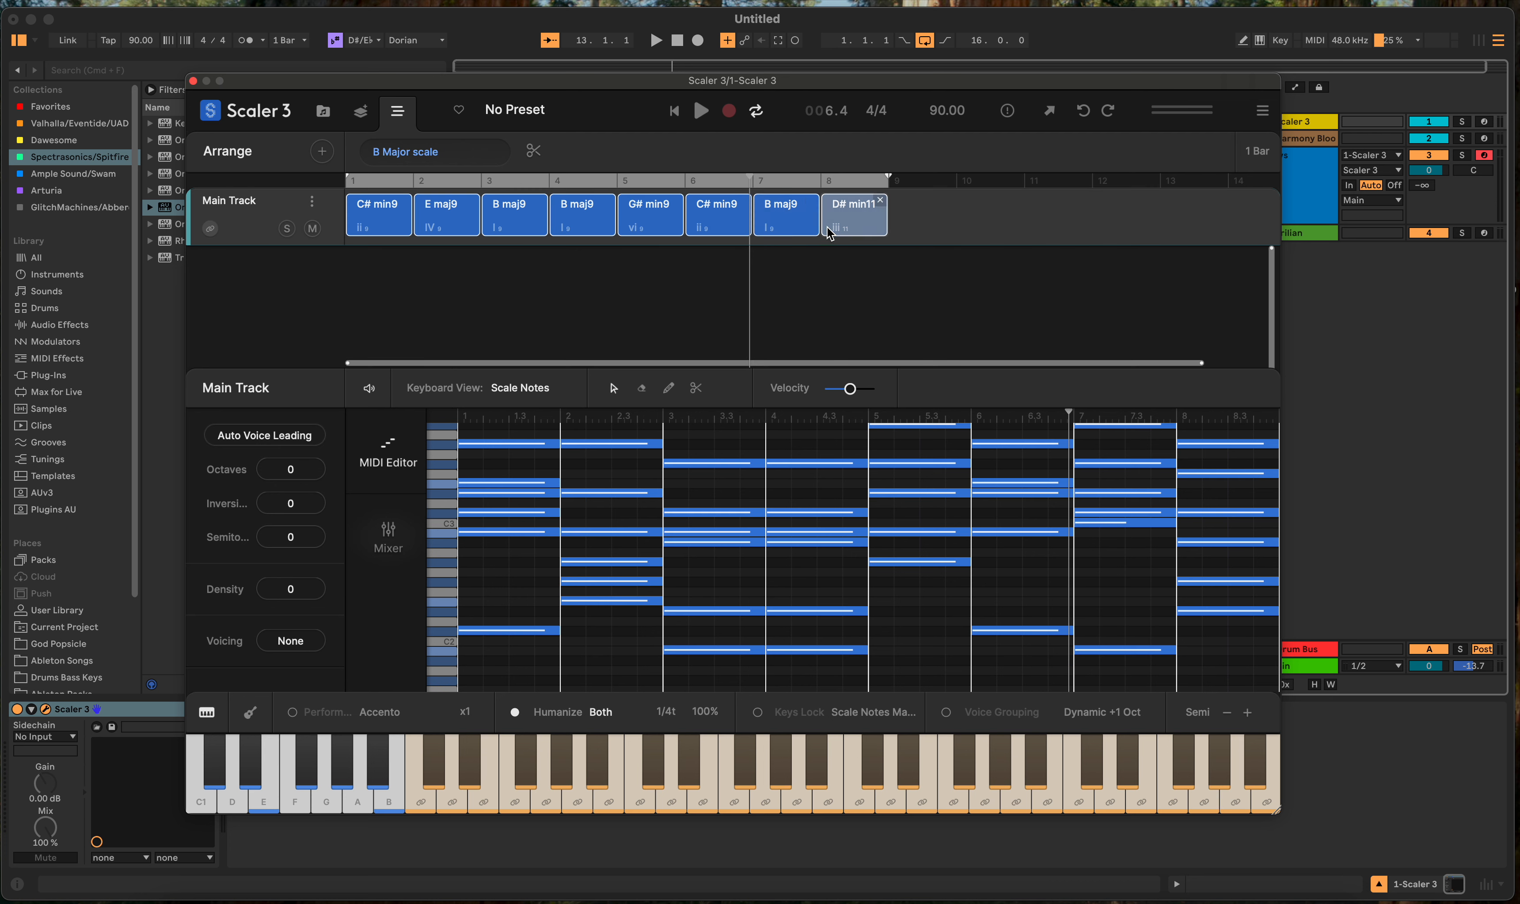
click(675, 112)
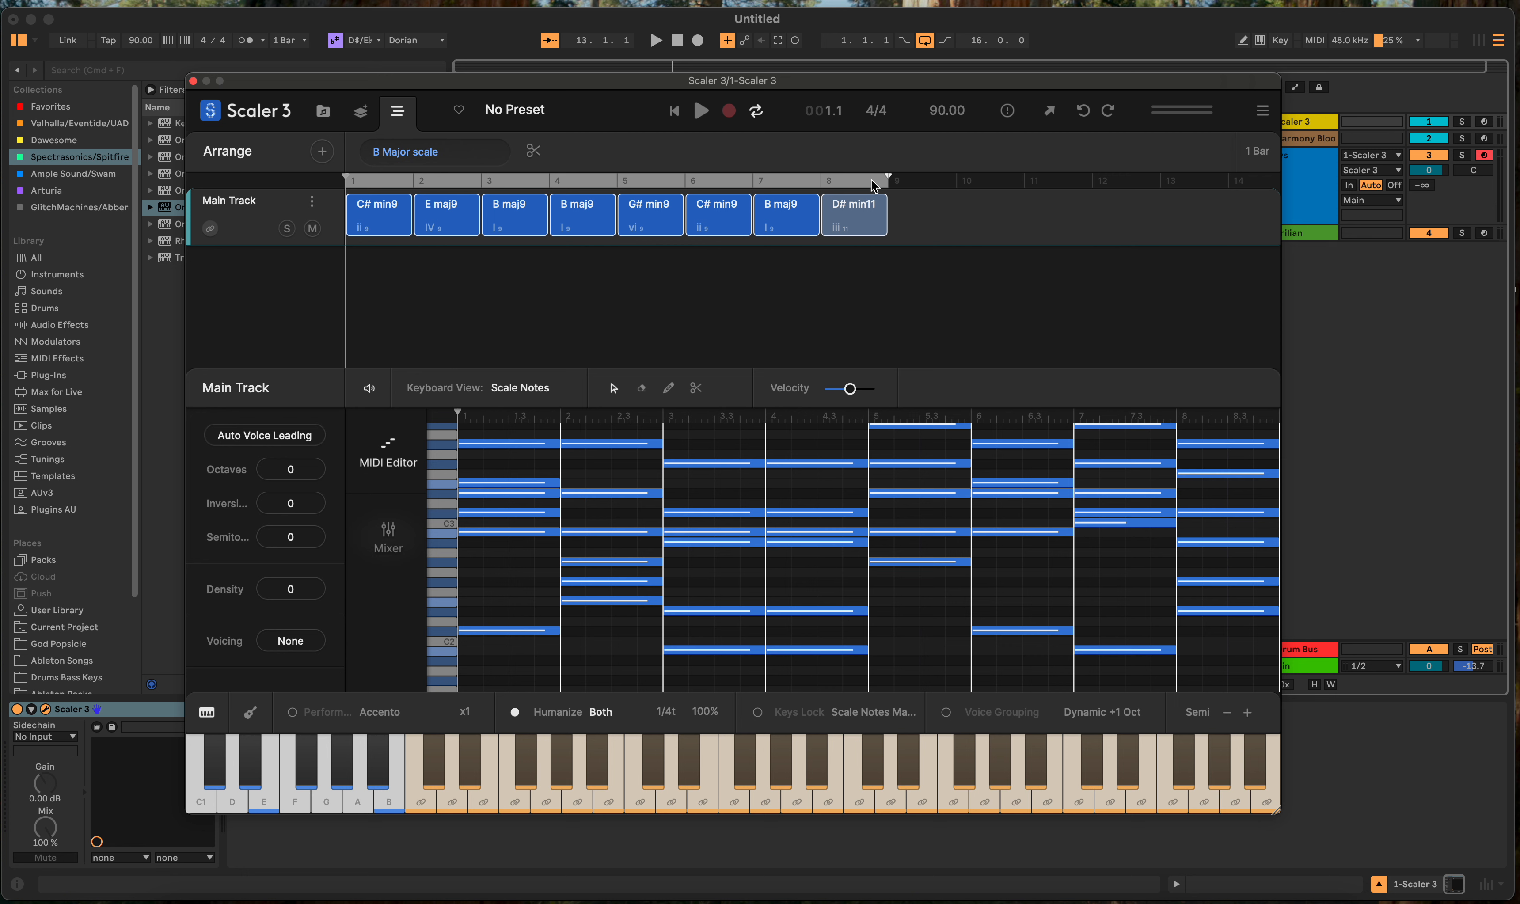
Step: Apply Auto Voice Leading to all eight chords on the Main Track and play the progression through
click(390, 224)
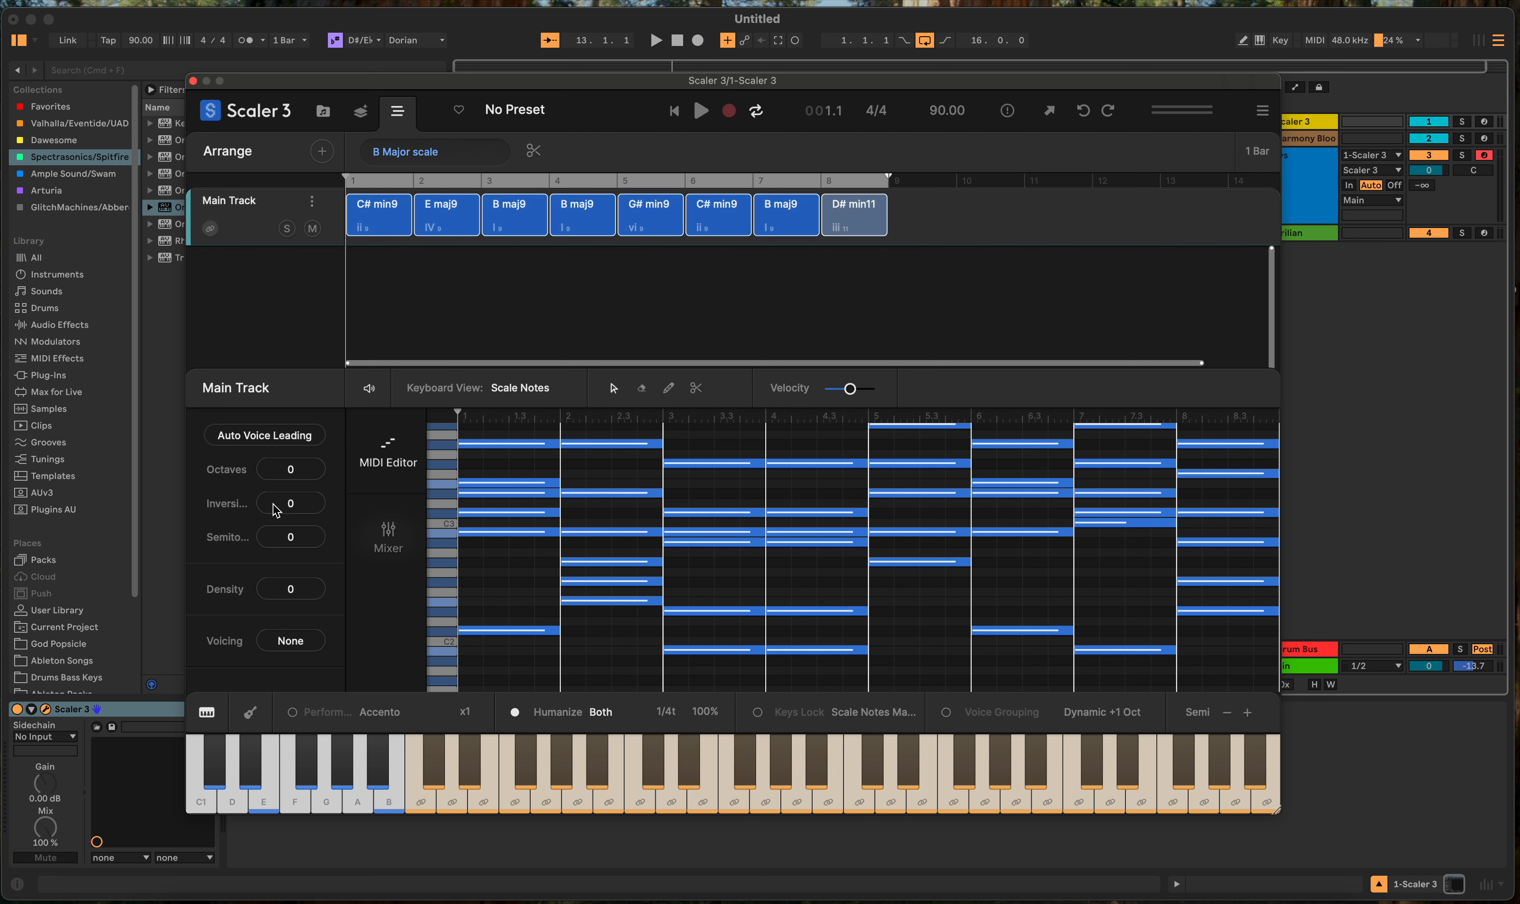
click(287, 440)
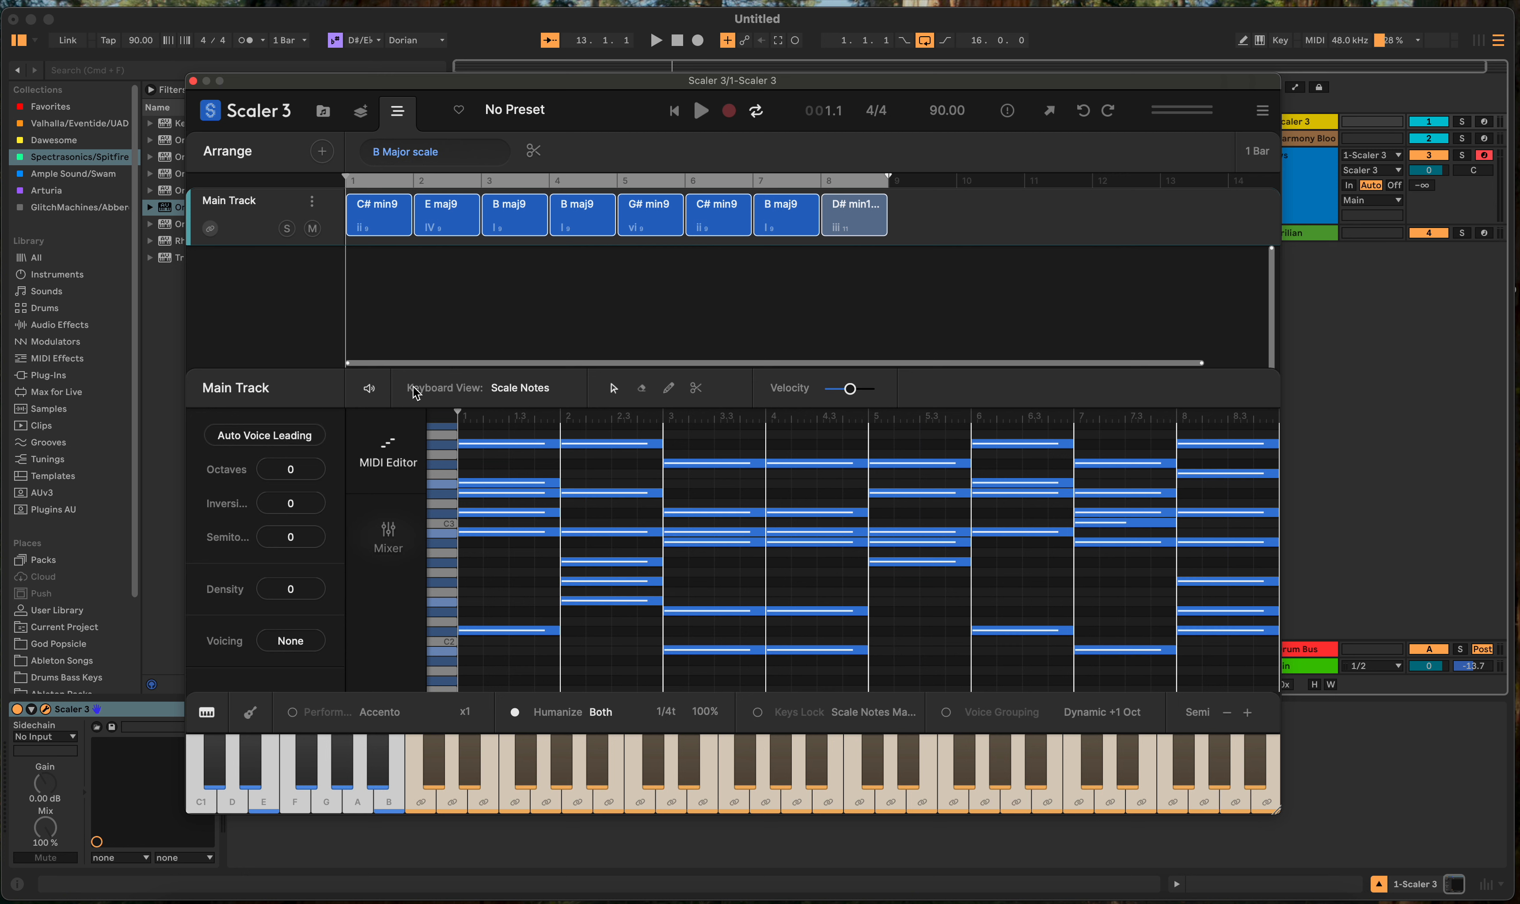
click(701, 112)
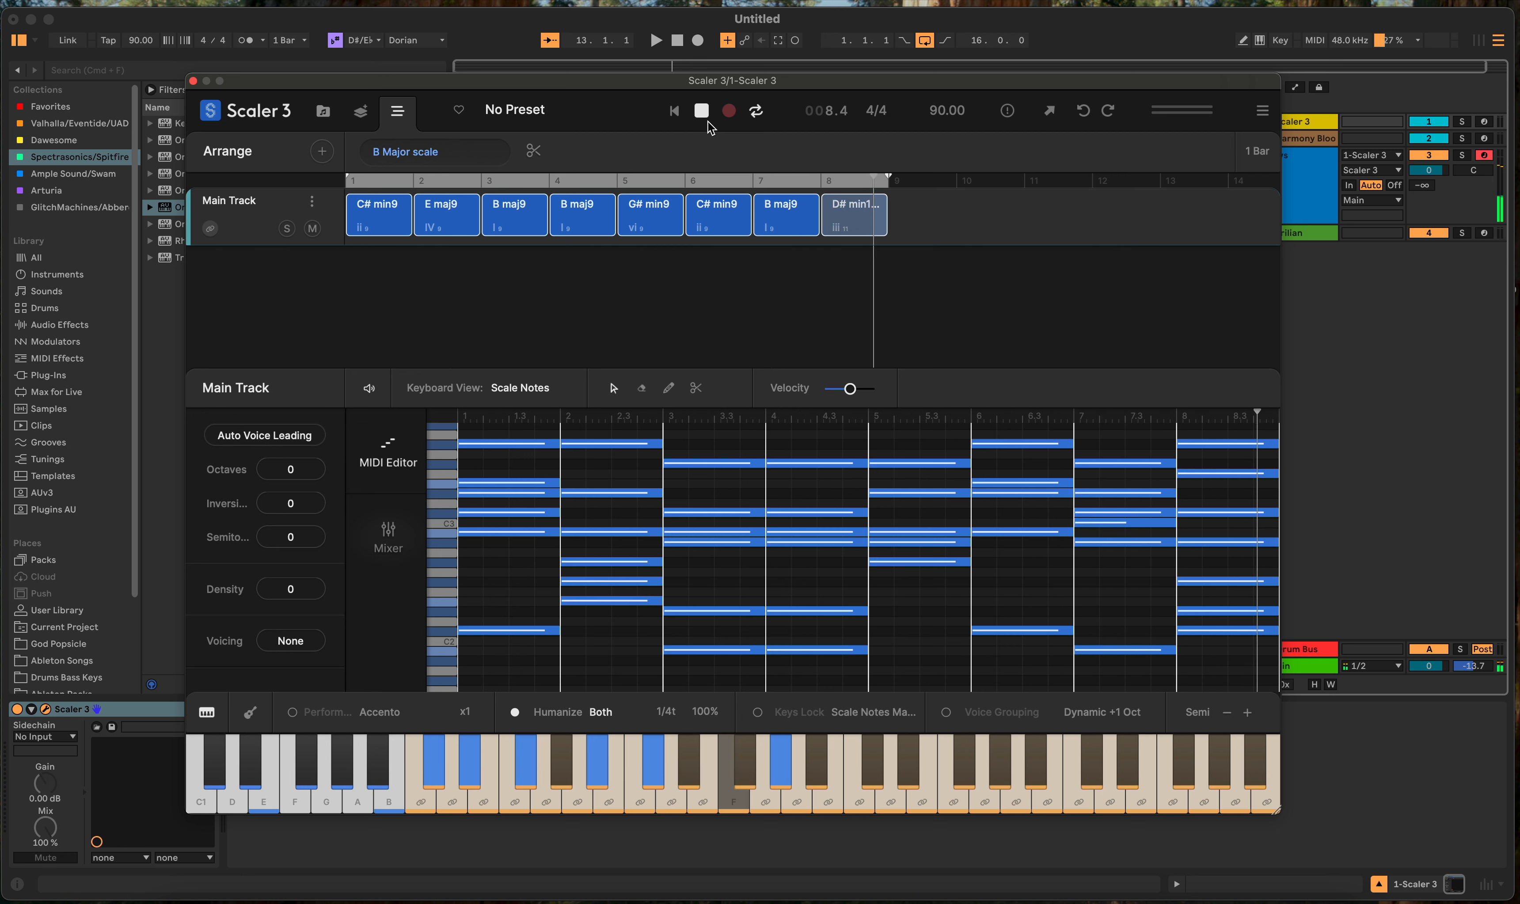
click(701, 111)
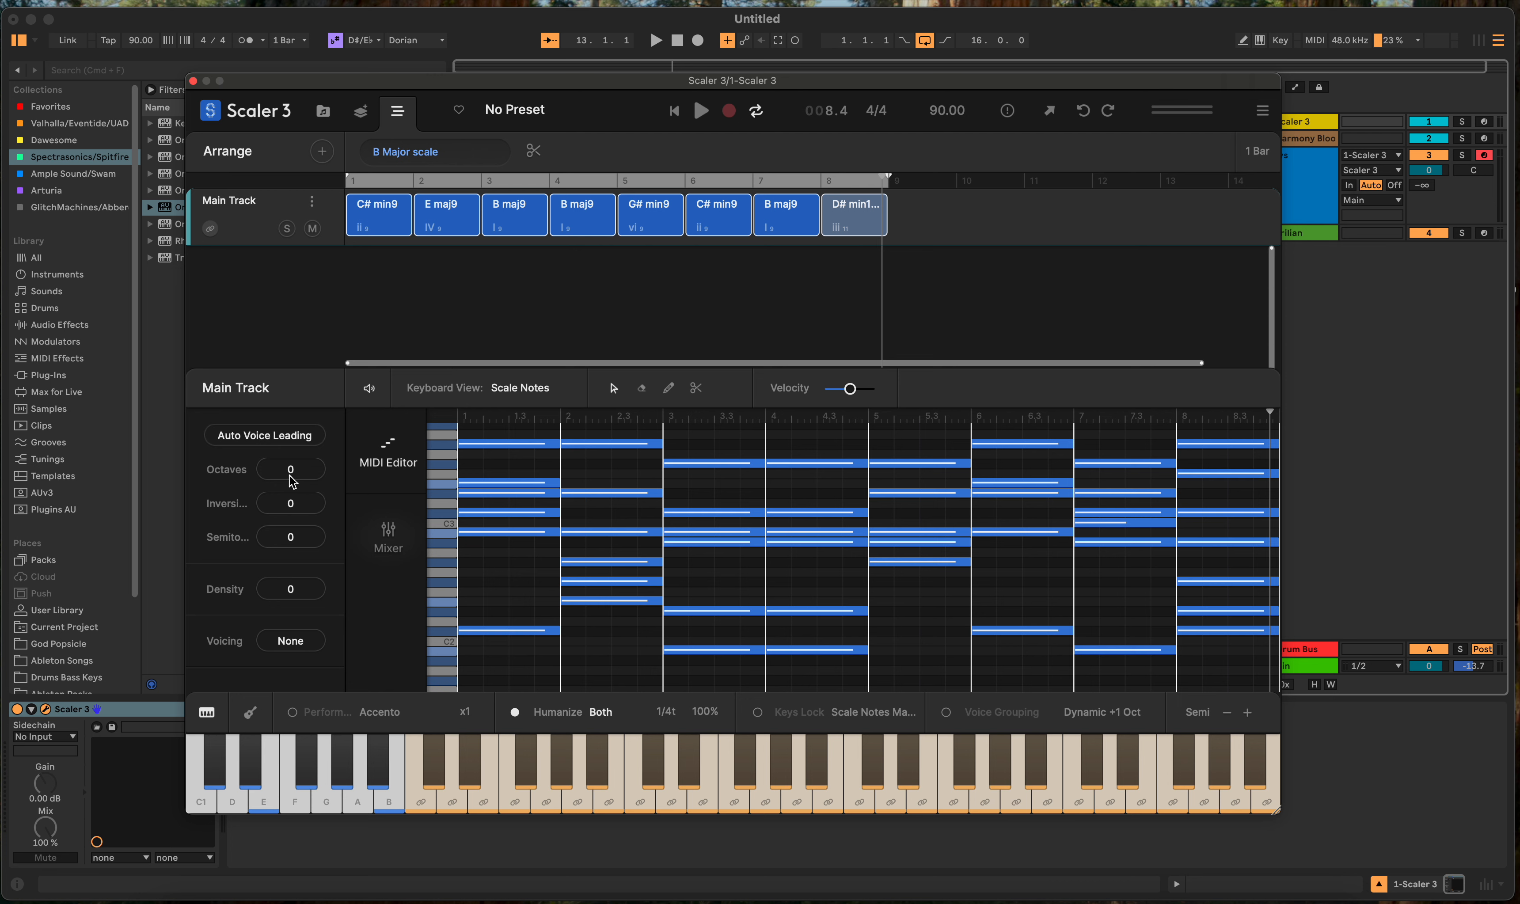
Step: Set the inversion of the selected chords to -1 and play the progression up to the fifth chord
click(302, 464)
drag(292, 507, 301, 551)
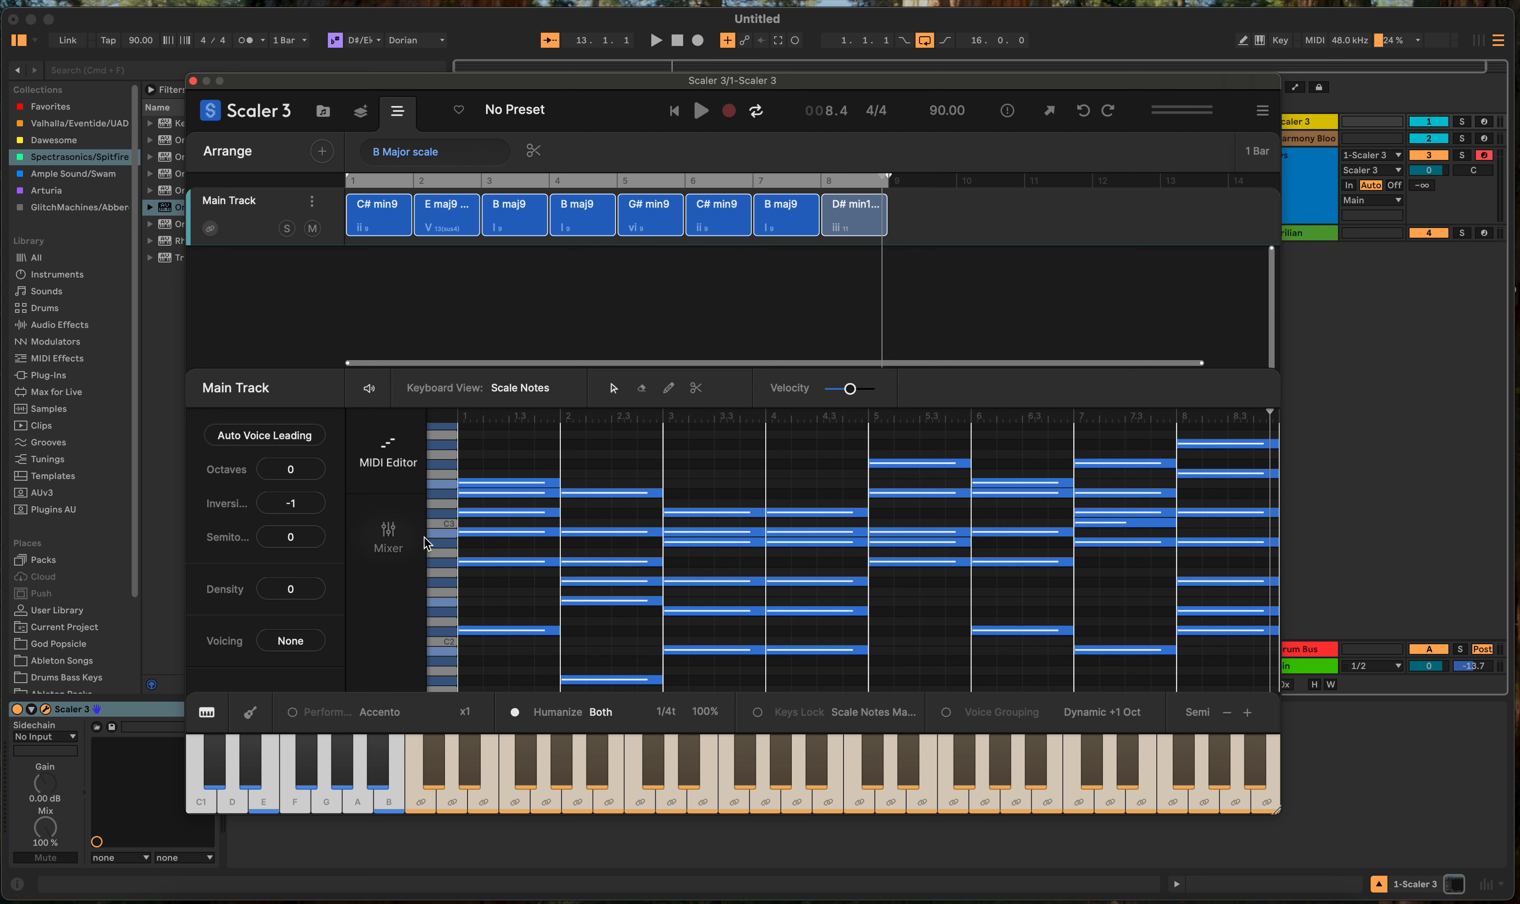
mouse_move(620, 112)
click(691, 112)
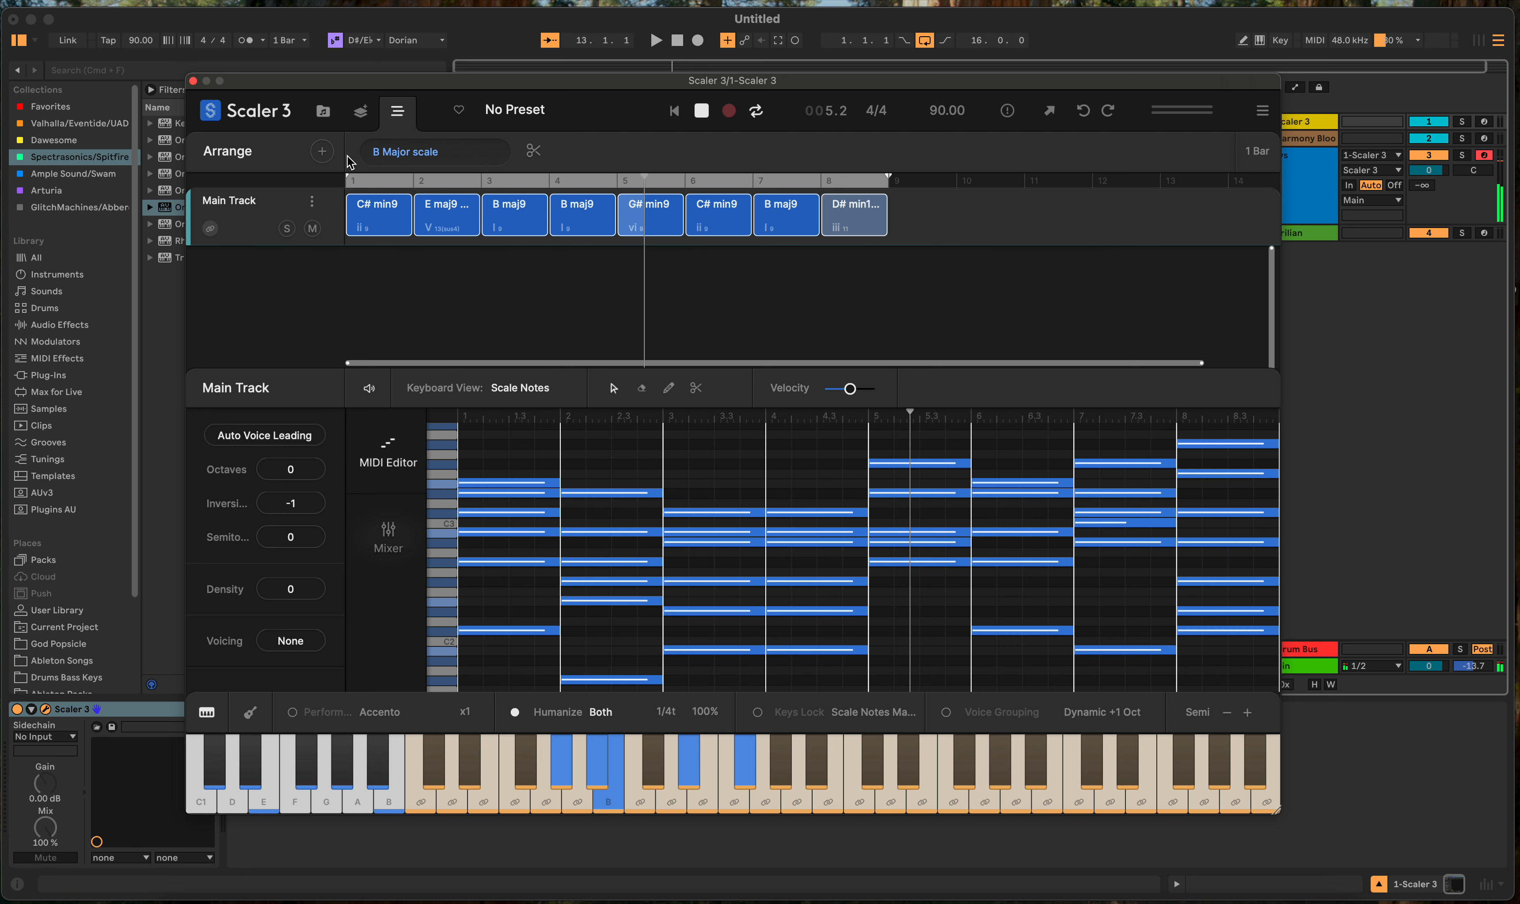
click(701, 111)
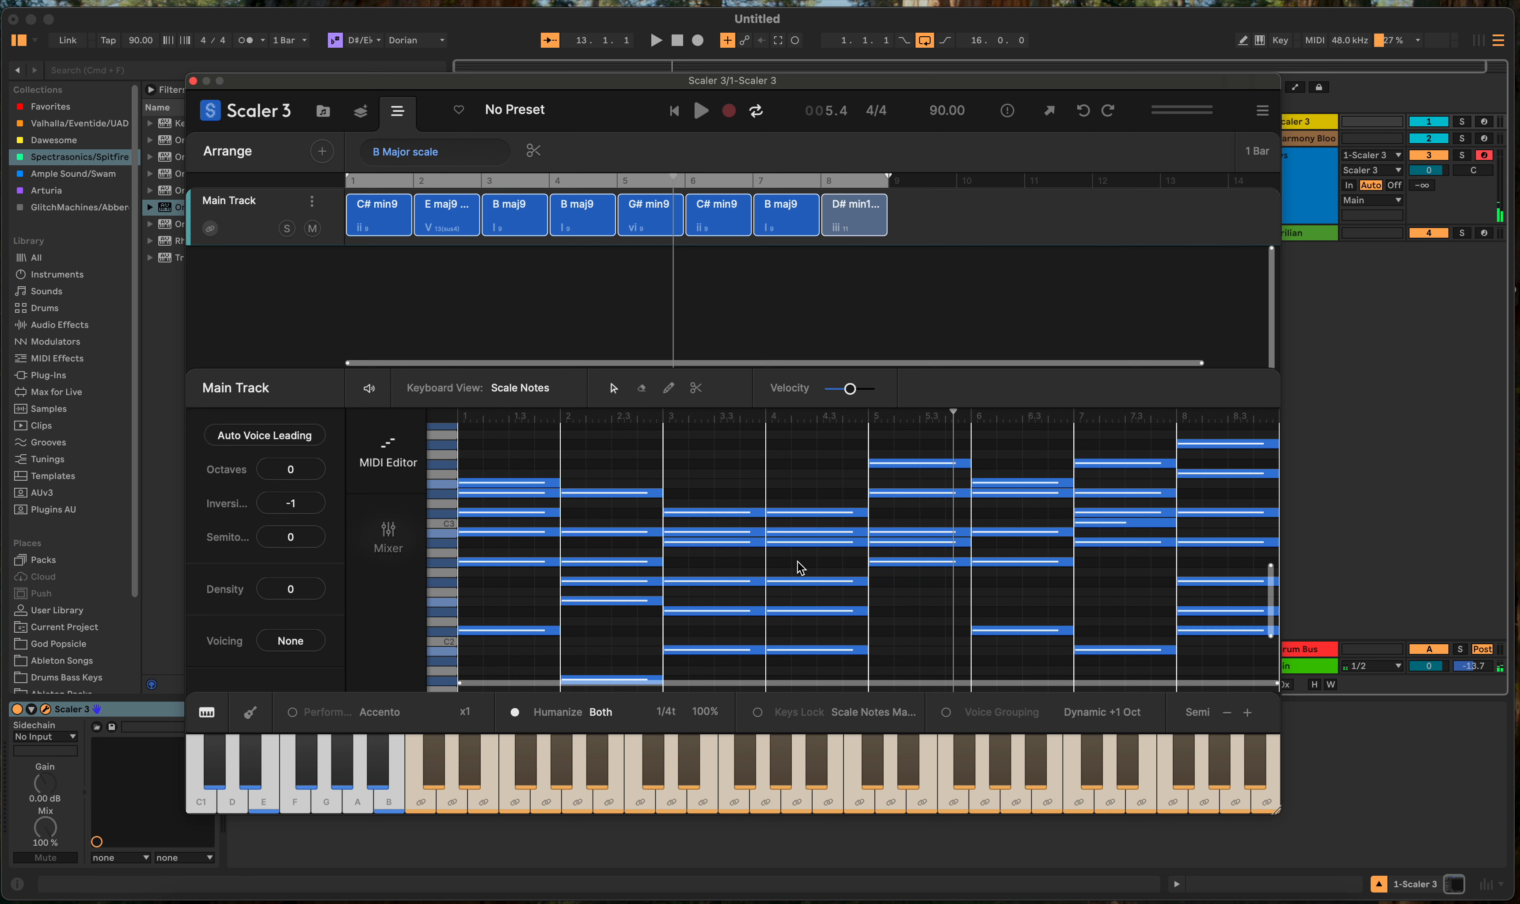
Step: Select the fifth chord's notes in the MIDI editor, clear the selection and check the note editing tools
drag(925, 607, 895, 425)
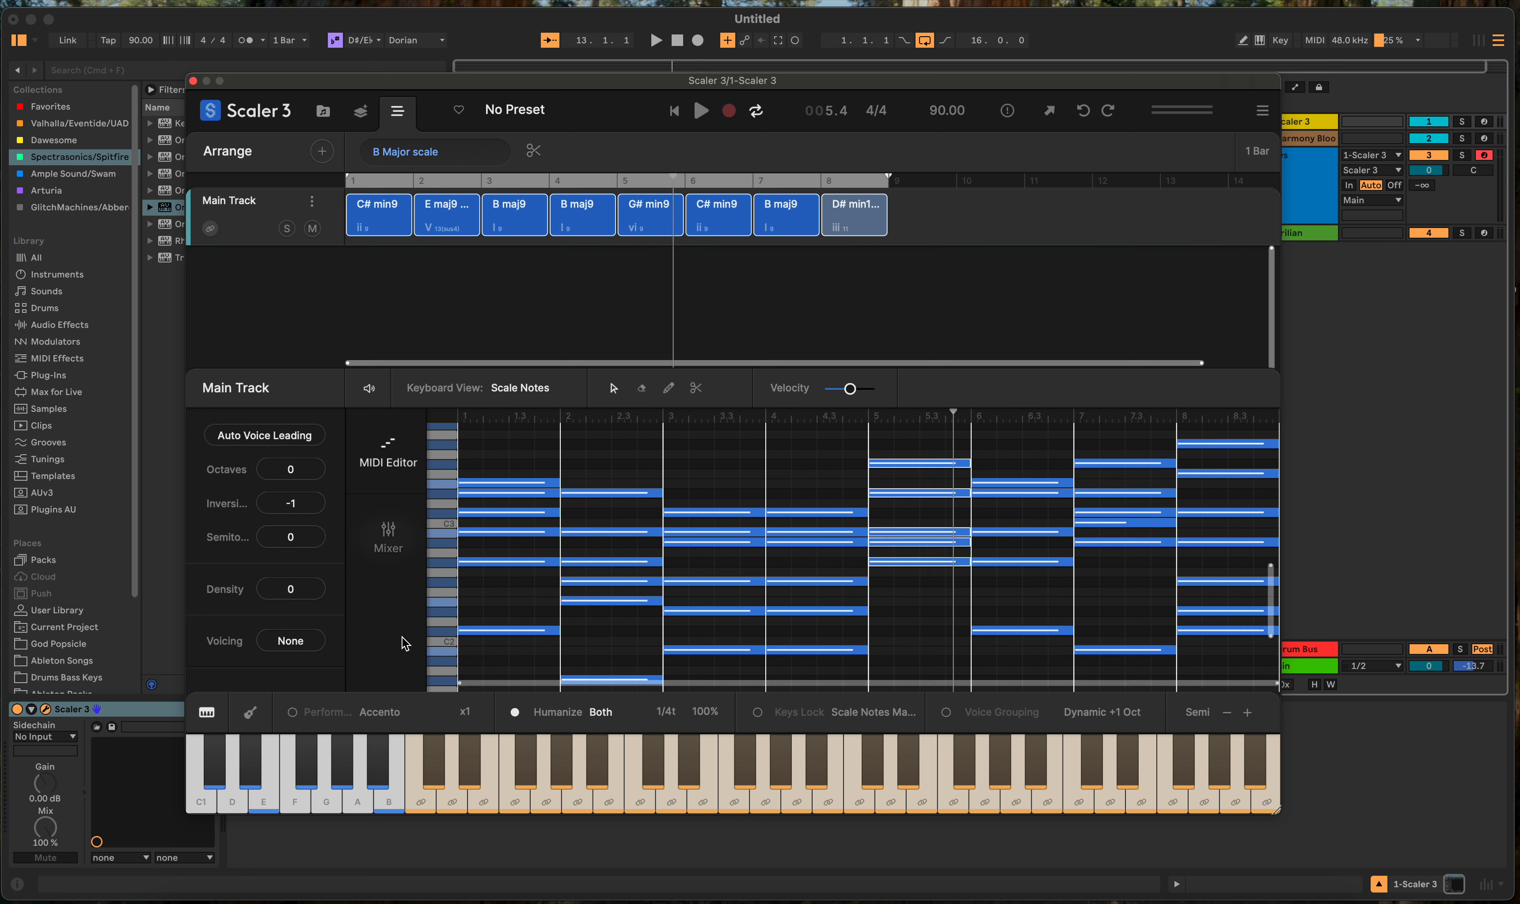
mouse_move(296, 508)
mouse_down()
mouse_move(297, 522)
mouse_move(296, 484)
mouse_up()
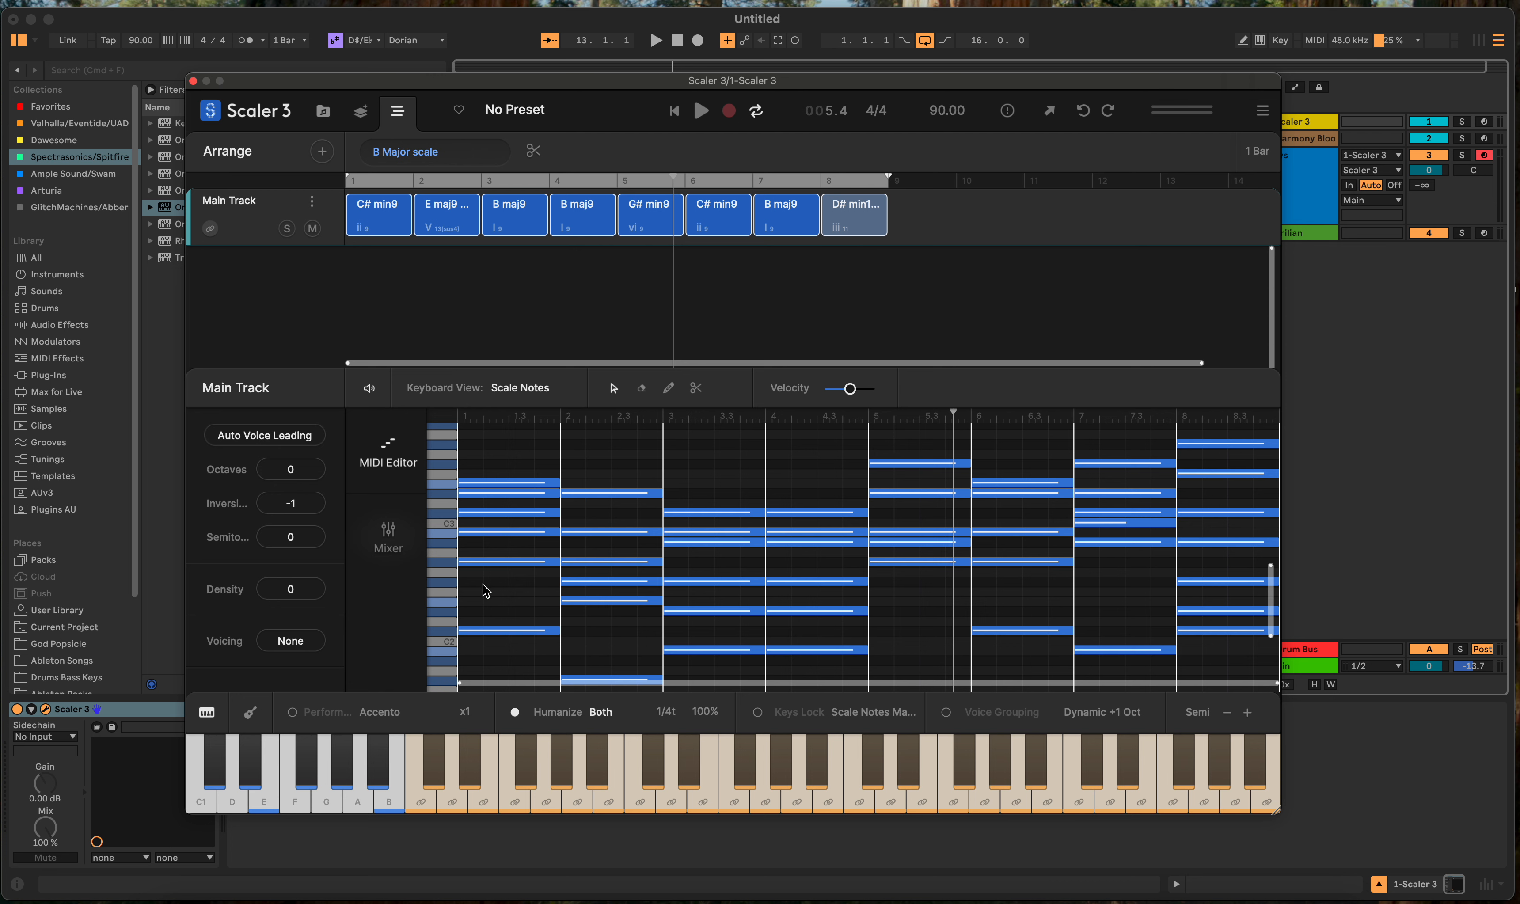
drag(940, 455, 929, 644)
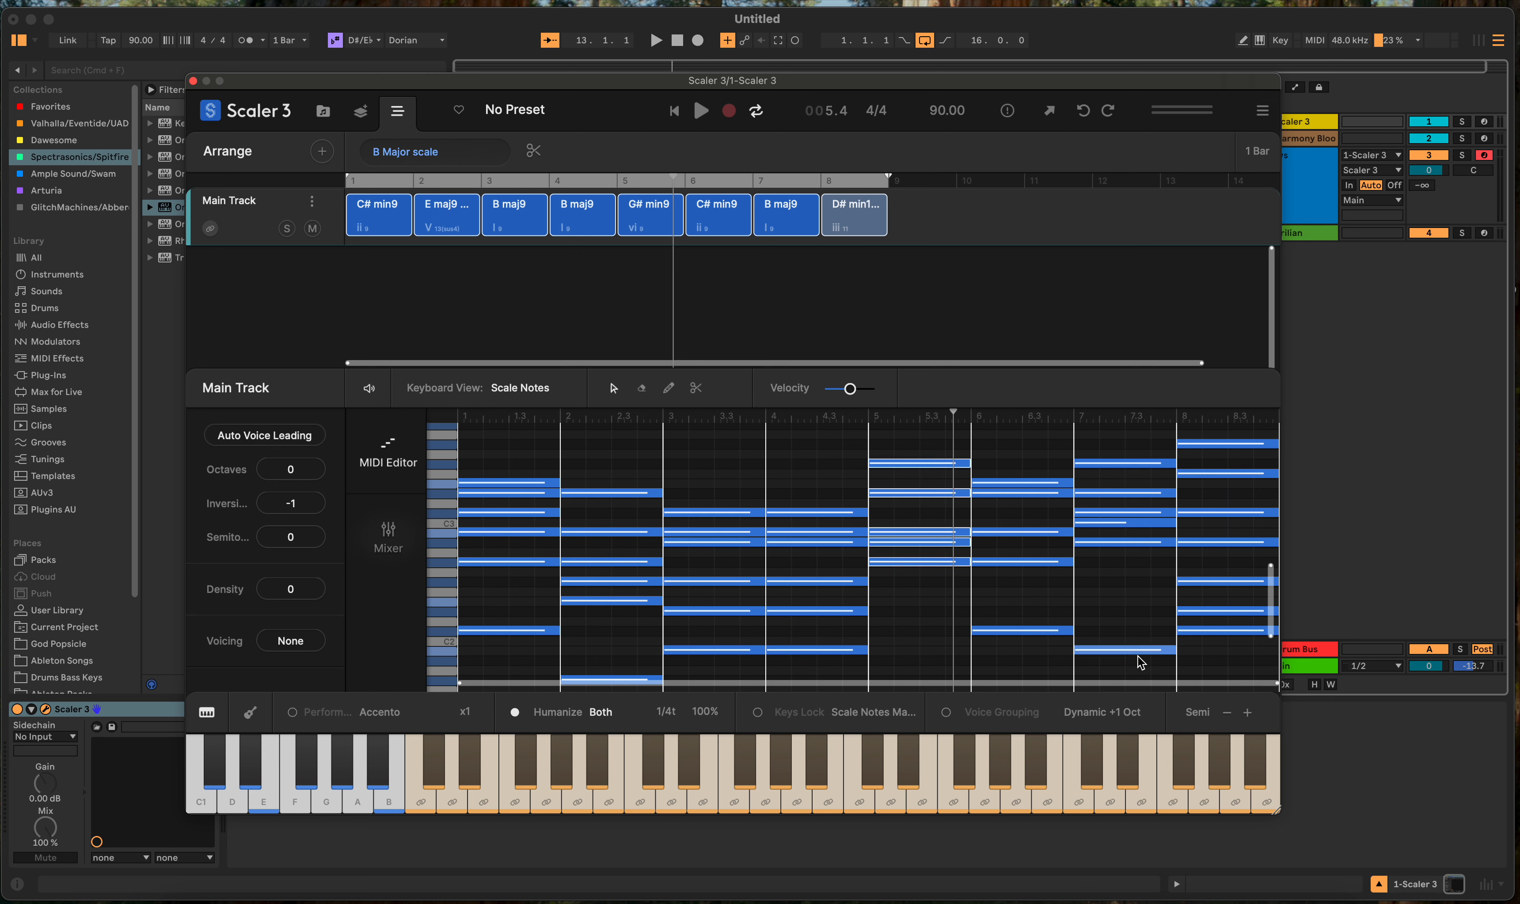
click(1227, 715)
click(1246, 713)
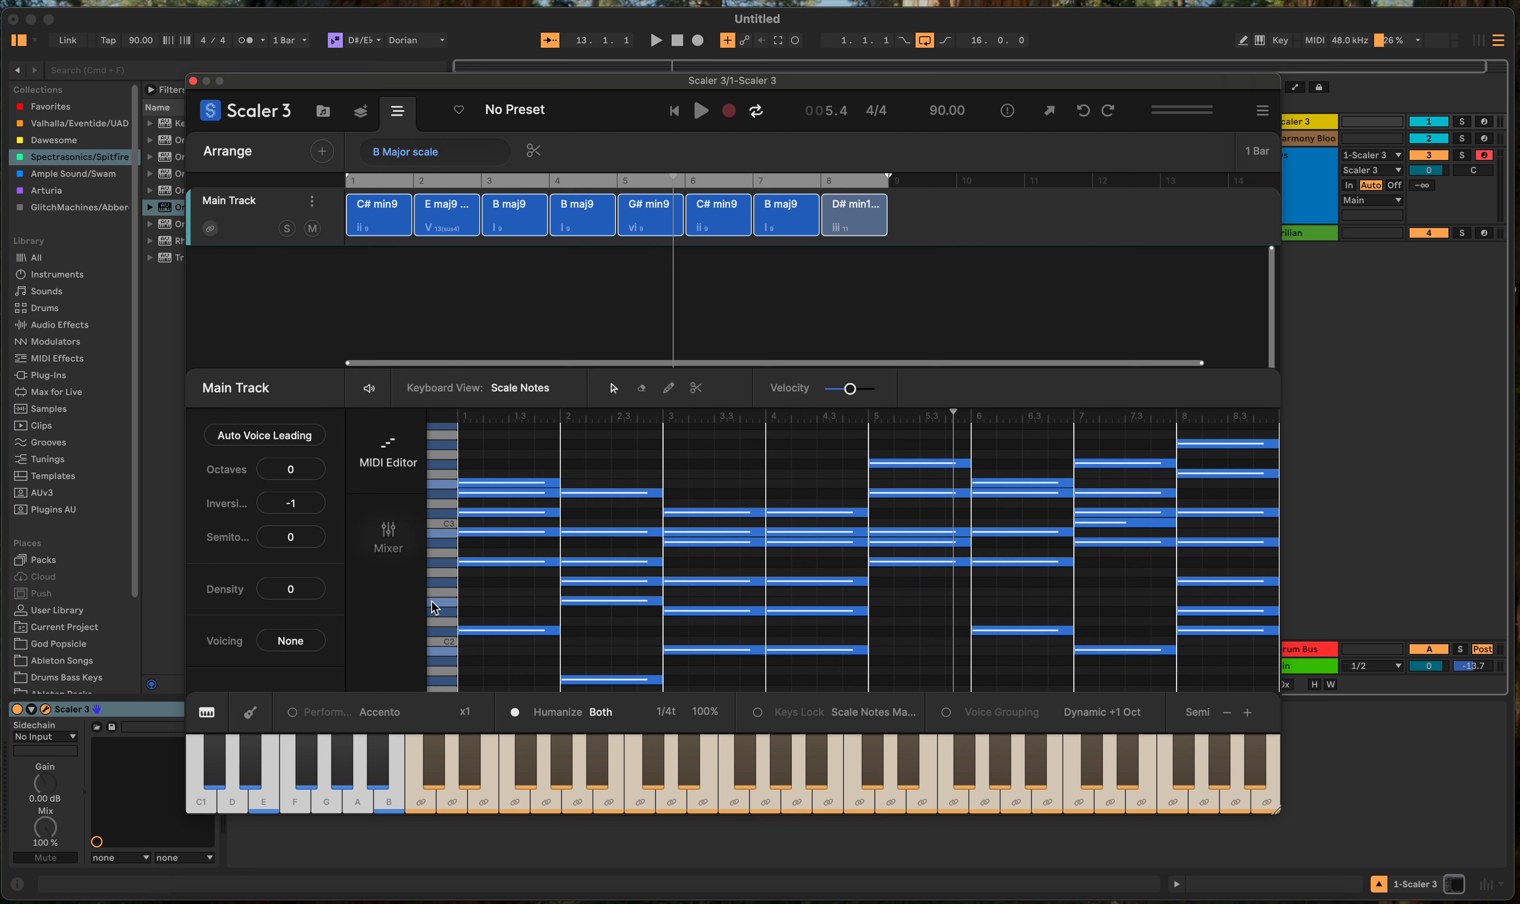
click(670, 390)
click(620, 388)
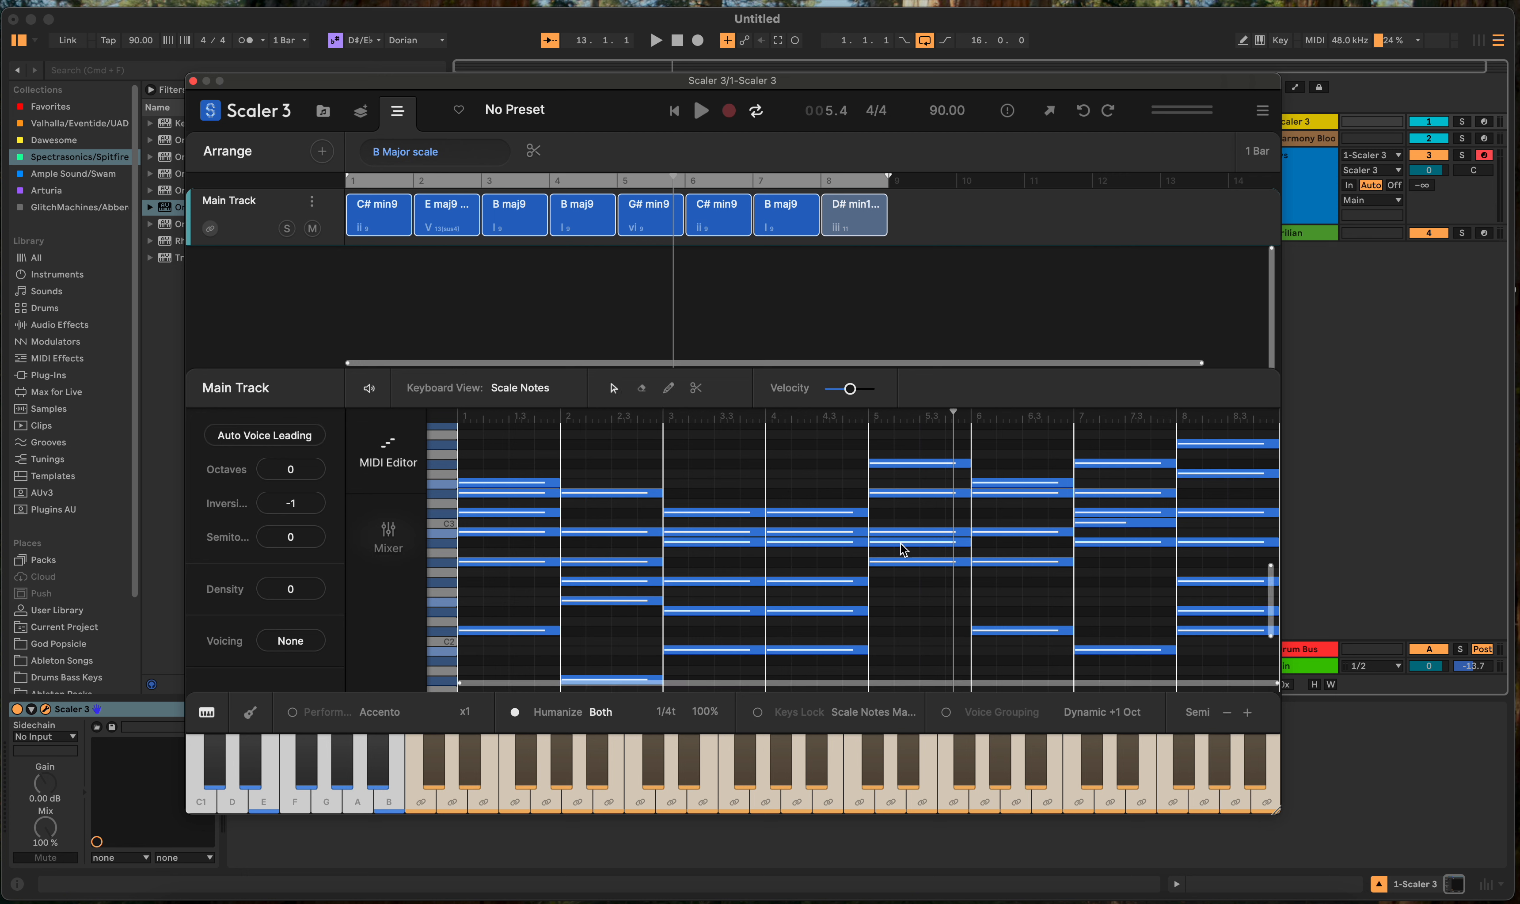
Step: Apply Auto Voice Leading to the chords two more times
click(898, 564)
click(270, 437)
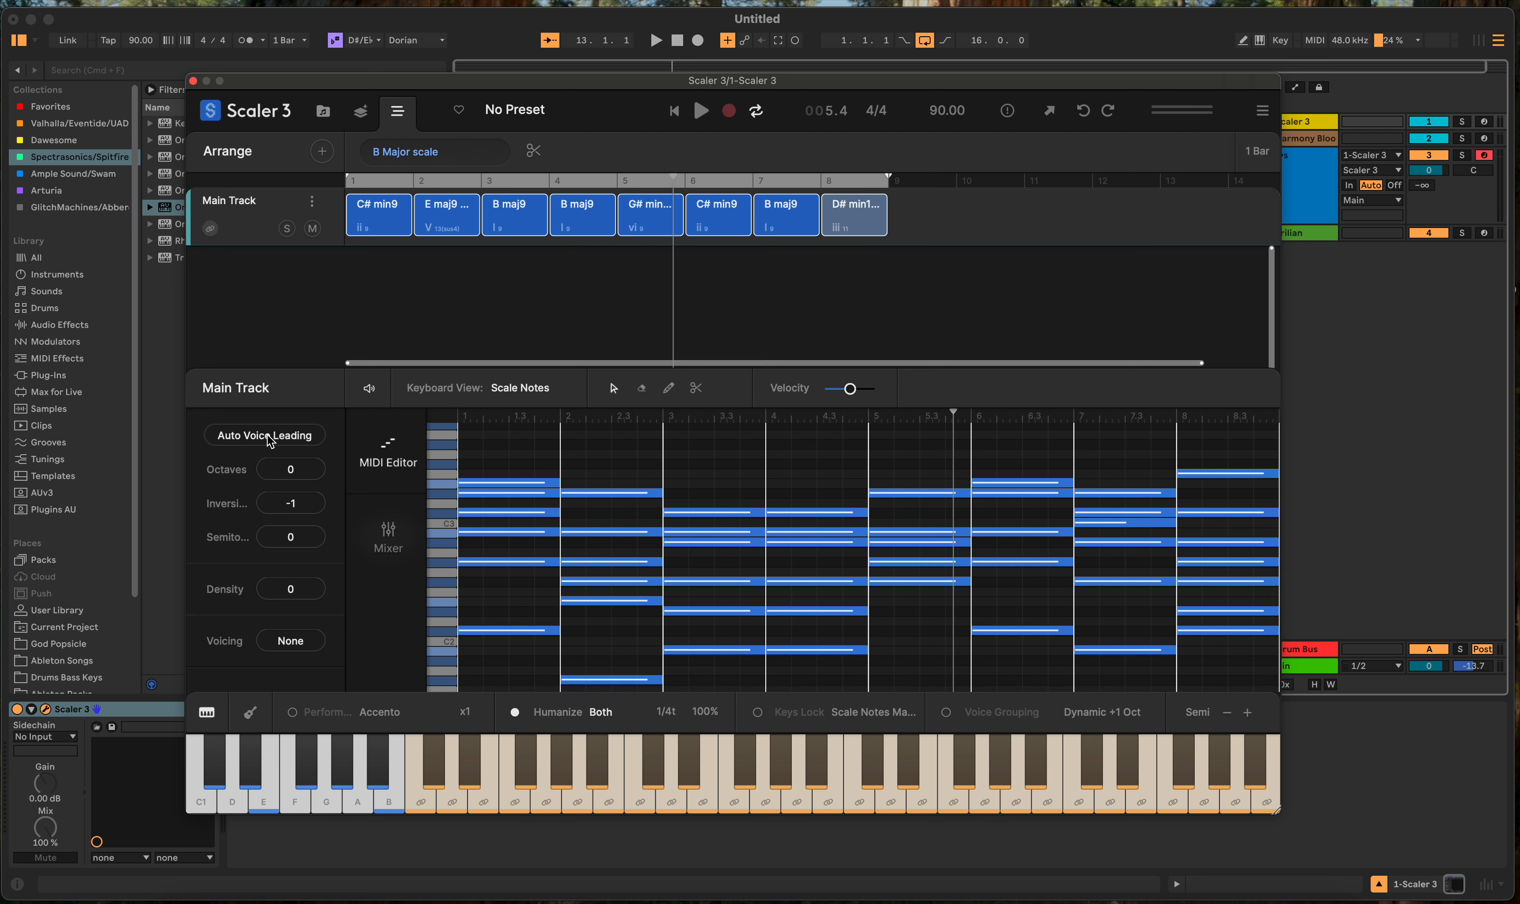
click(269, 438)
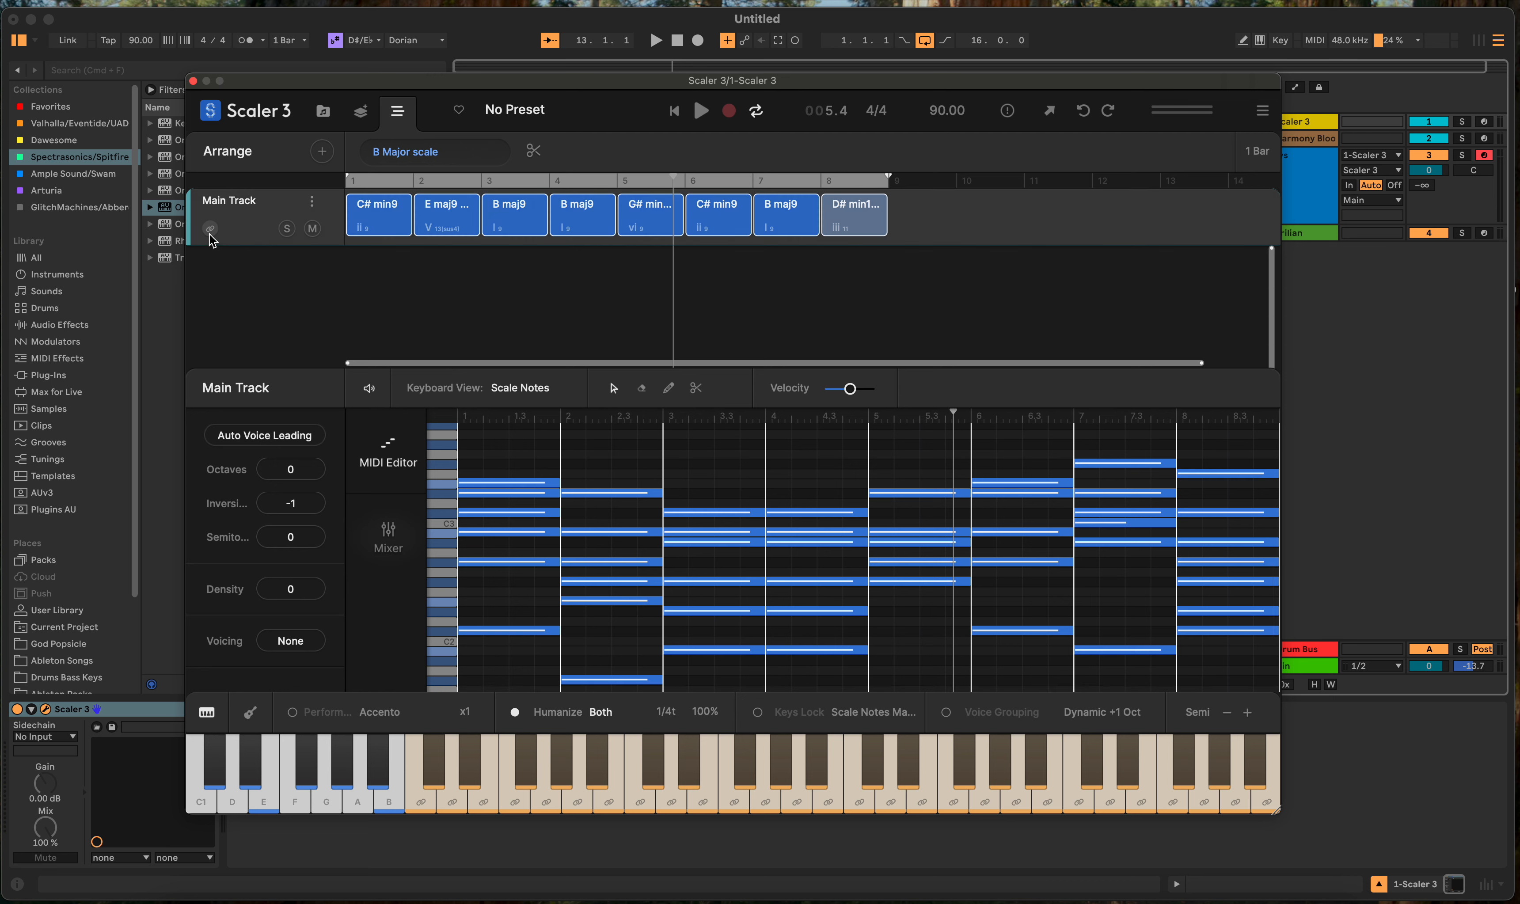
Step: Bind the Main Track's chords to the keyboard and audition the fourth chord
click(211, 229)
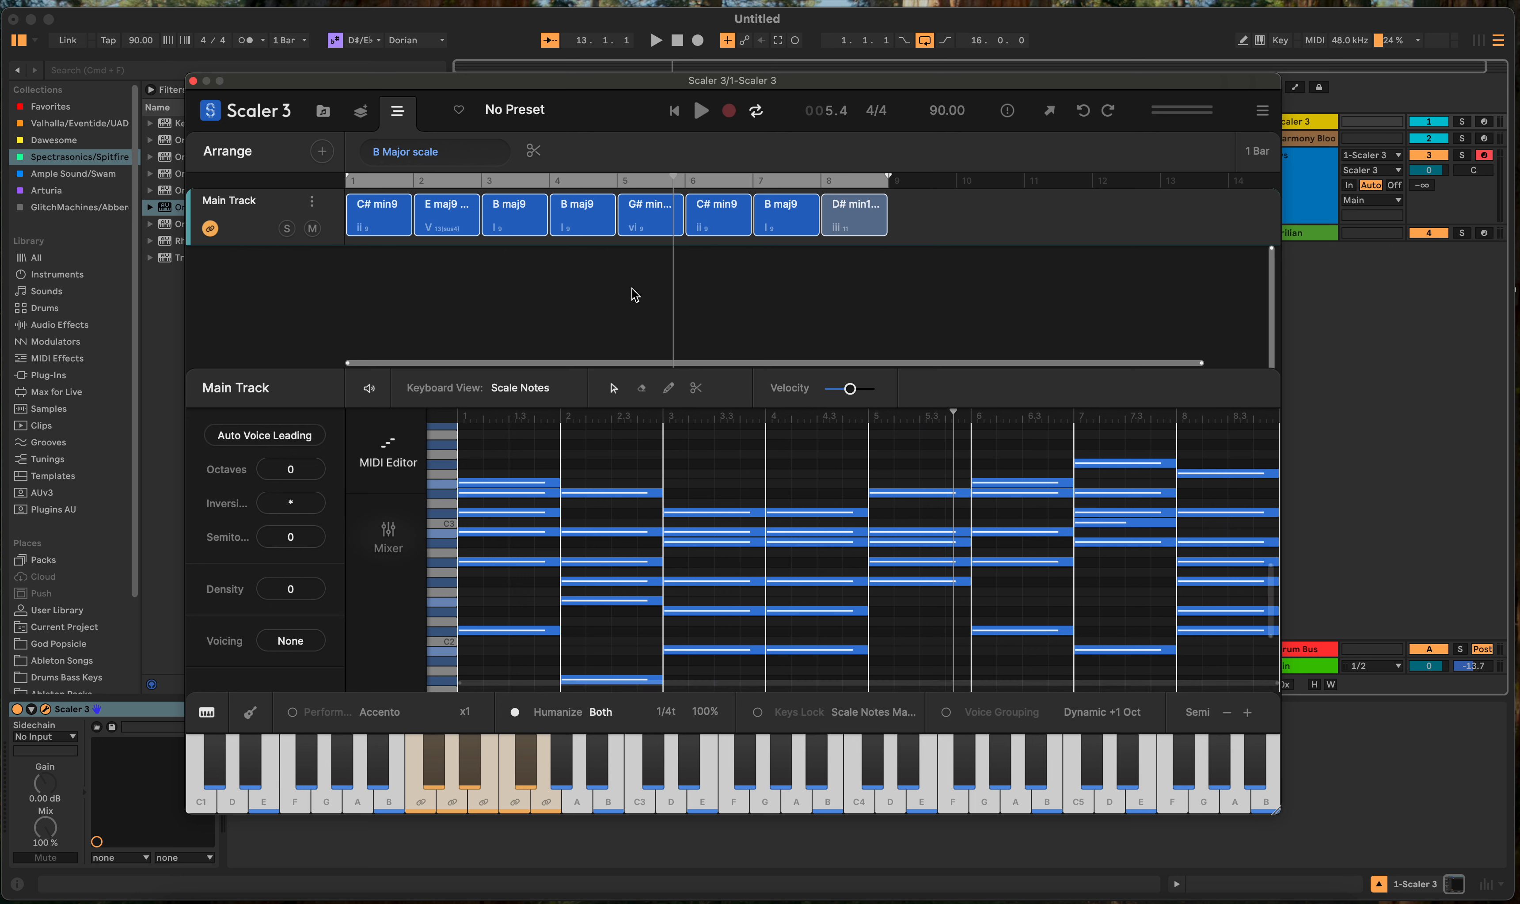
click(562, 227)
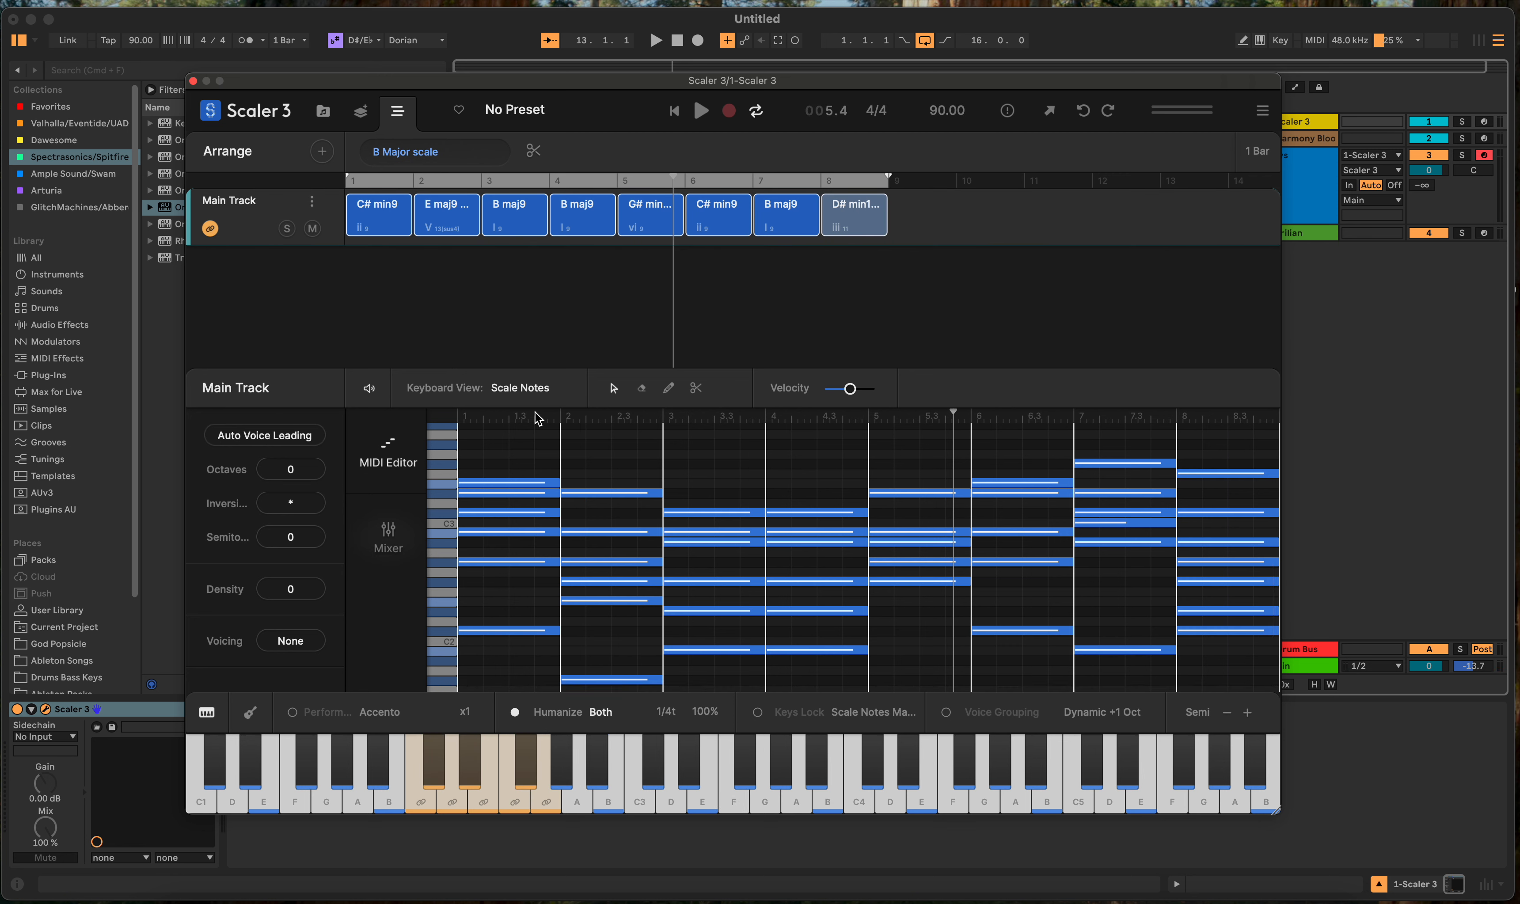
Step: Reselect the chords on the Main Track, then select and deselect the first chord's notes in the MIDI editor
drag(895, 216, 356, 242)
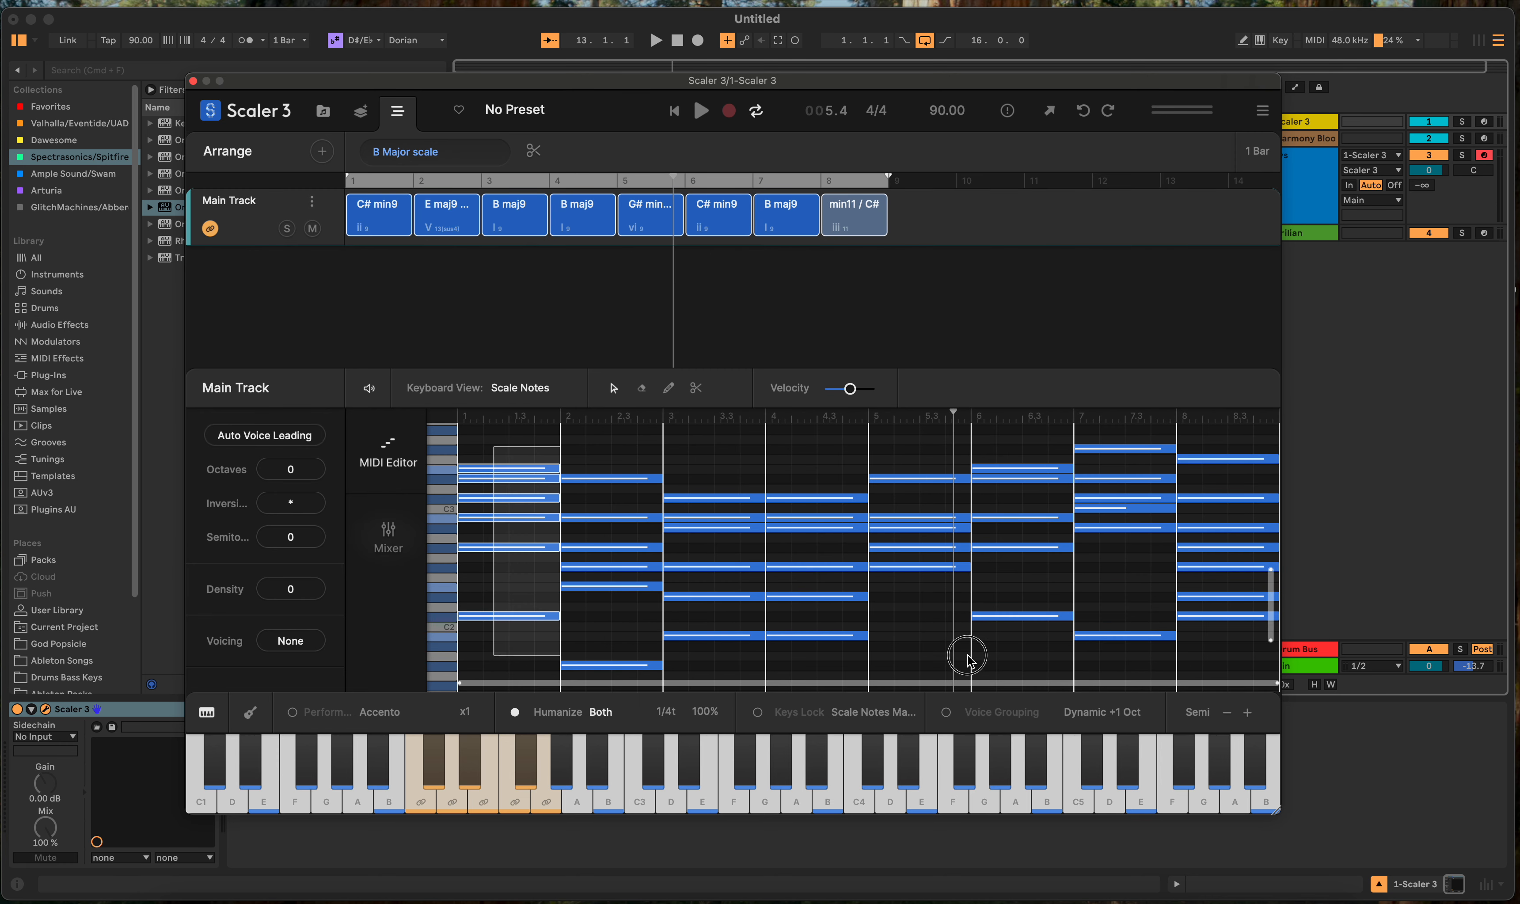
drag(967, 656, 548, 595)
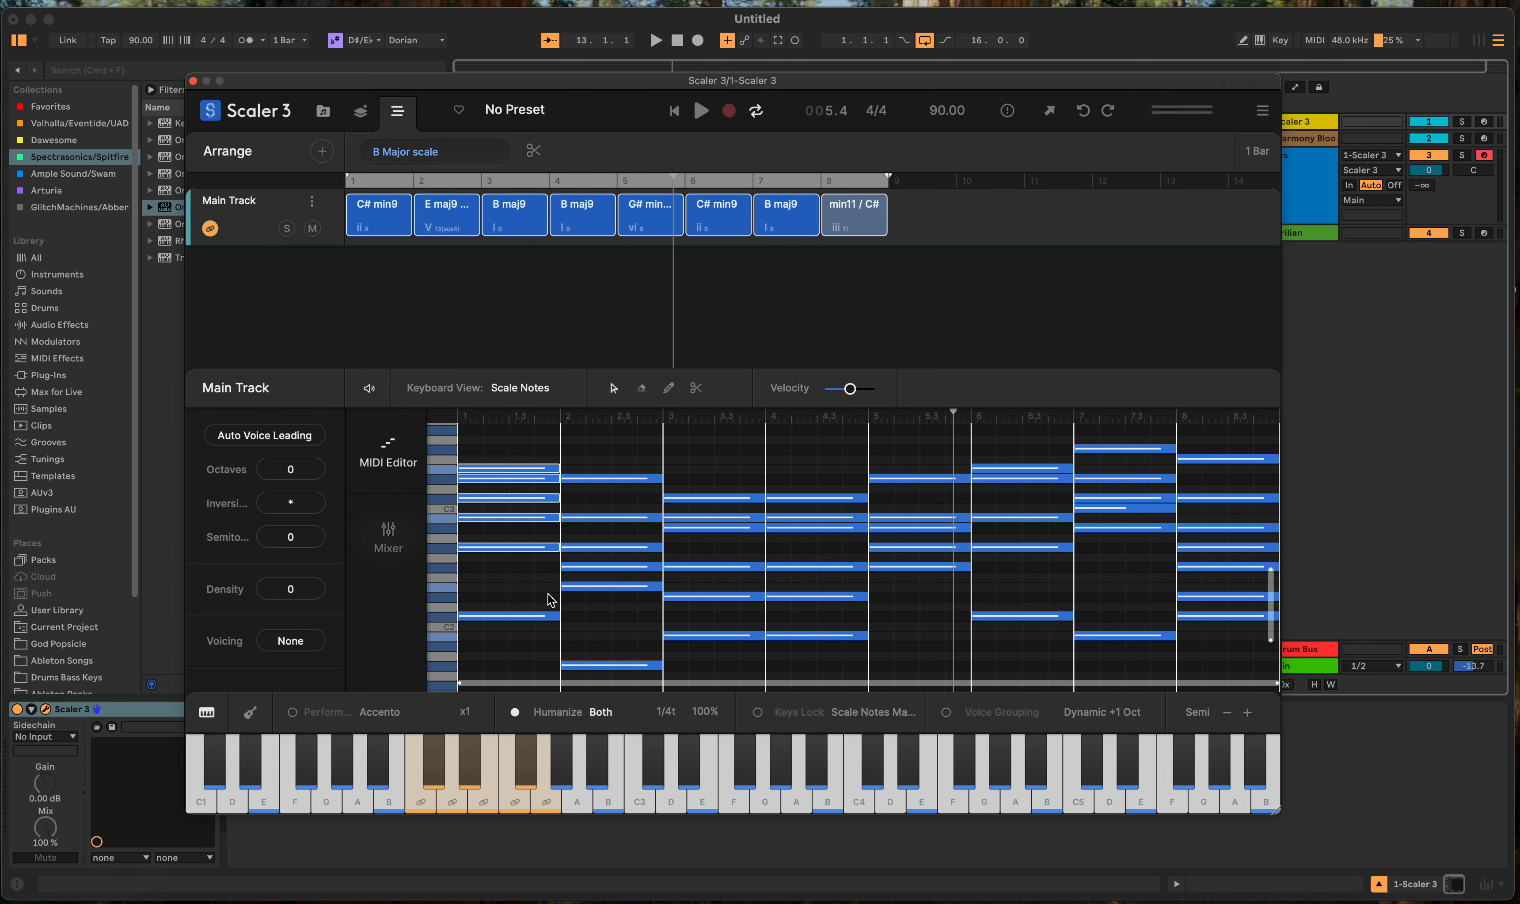
click(525, 444)
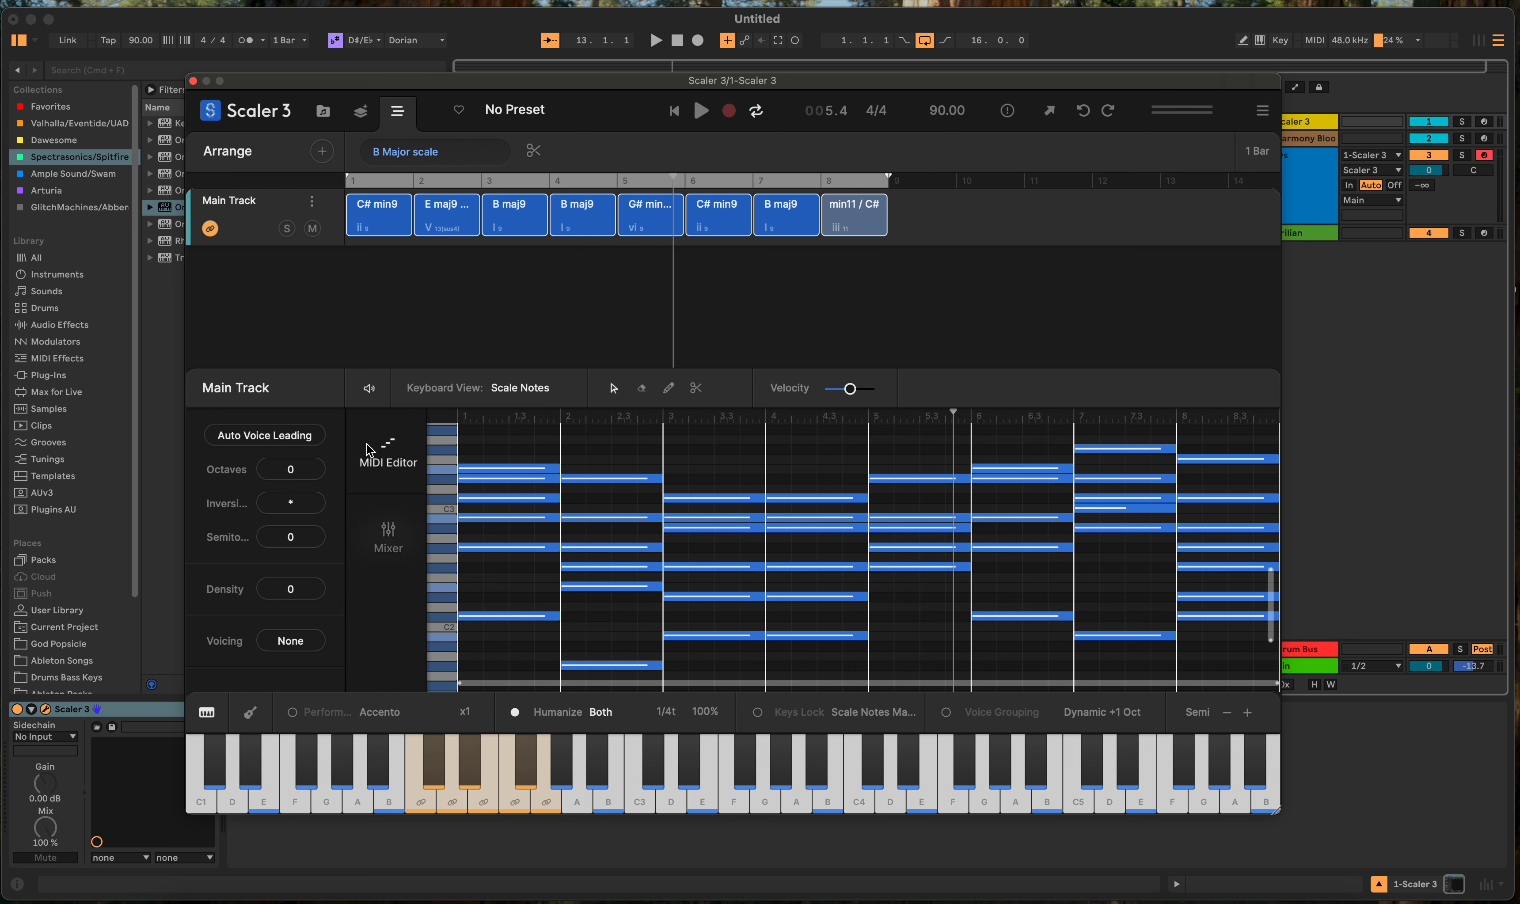
Step: Try the octave and inversion controls on the Main Track's chords
click(290, 505)
drag(924, 217, 700, 241)
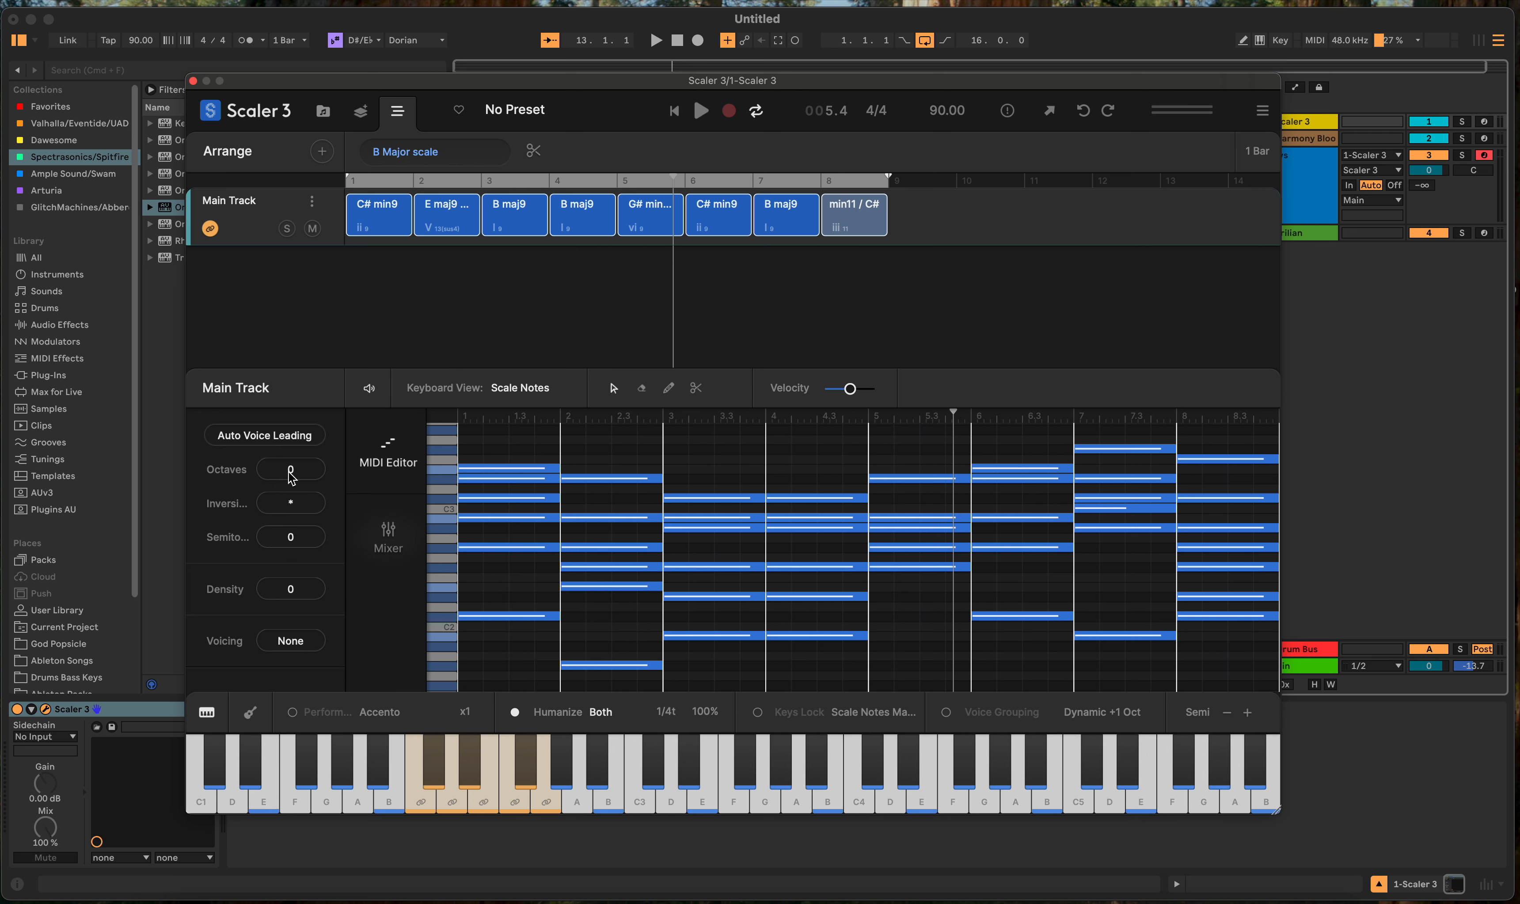
mouse_move(290, 472)
mouse_down()
mouse_move(291, 498)
mouse_move(291, 484)
mouse_up()
click(292, 508)
click(294, 501)
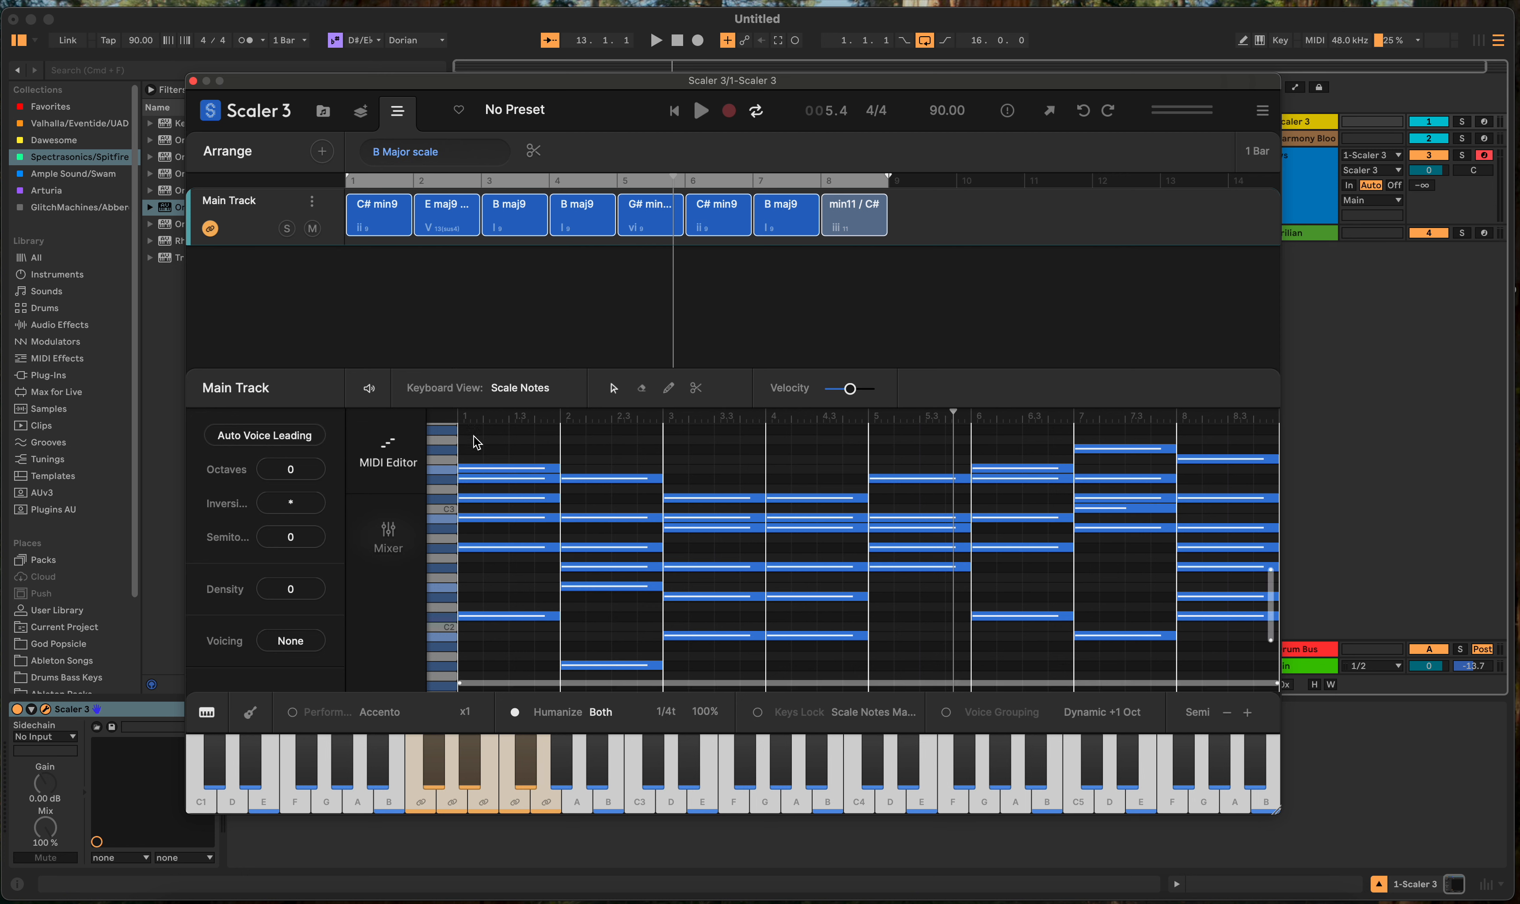
Step: Review the available Voicing options and keep None
click(297, 647)
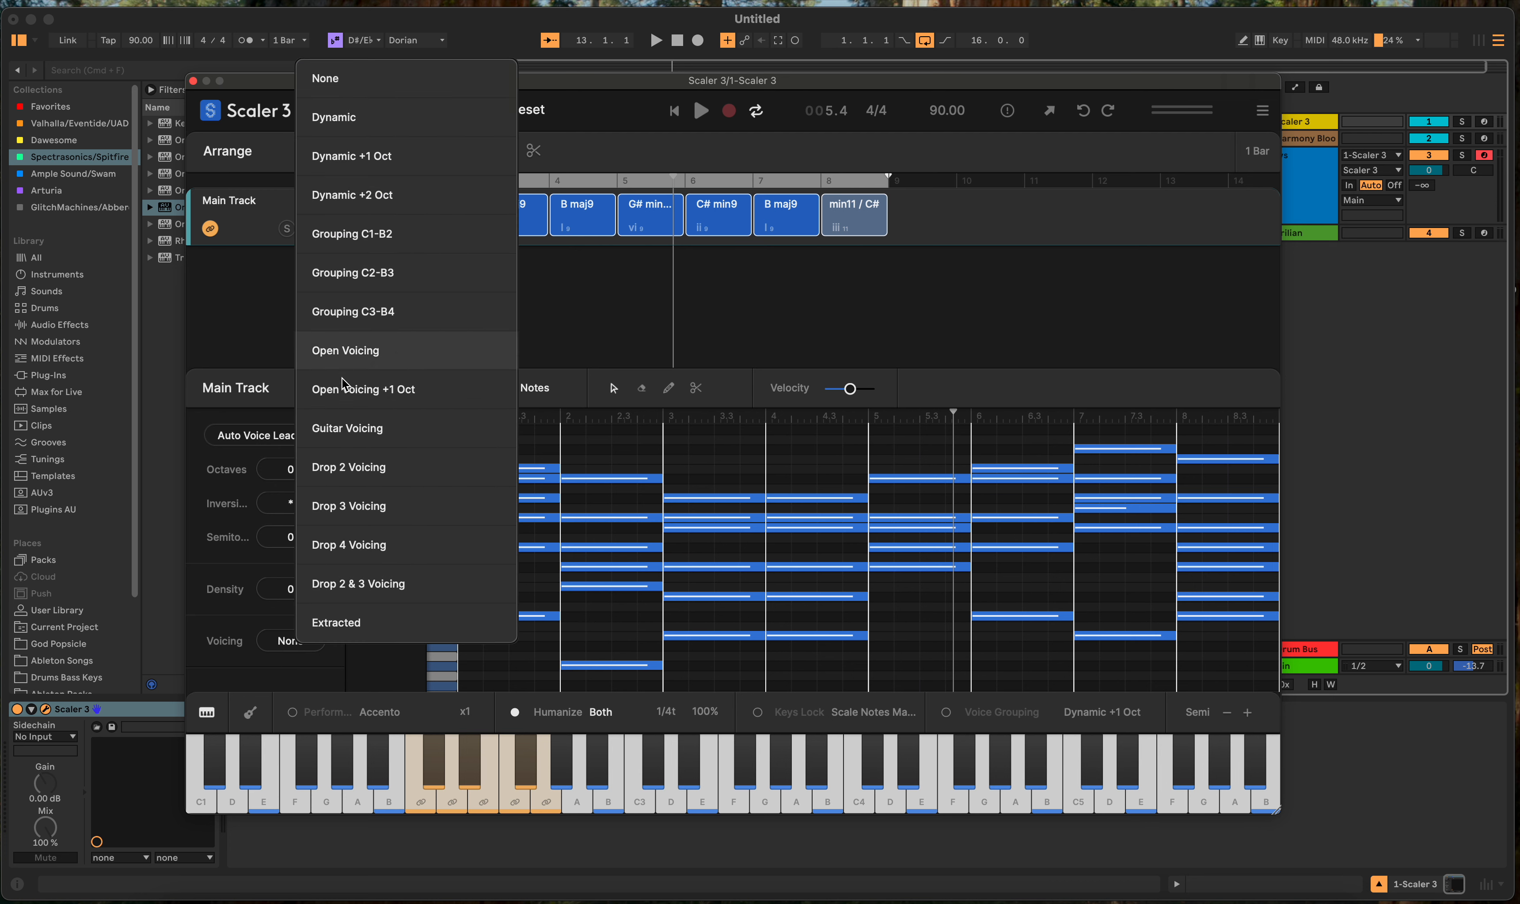
click(281, 664)
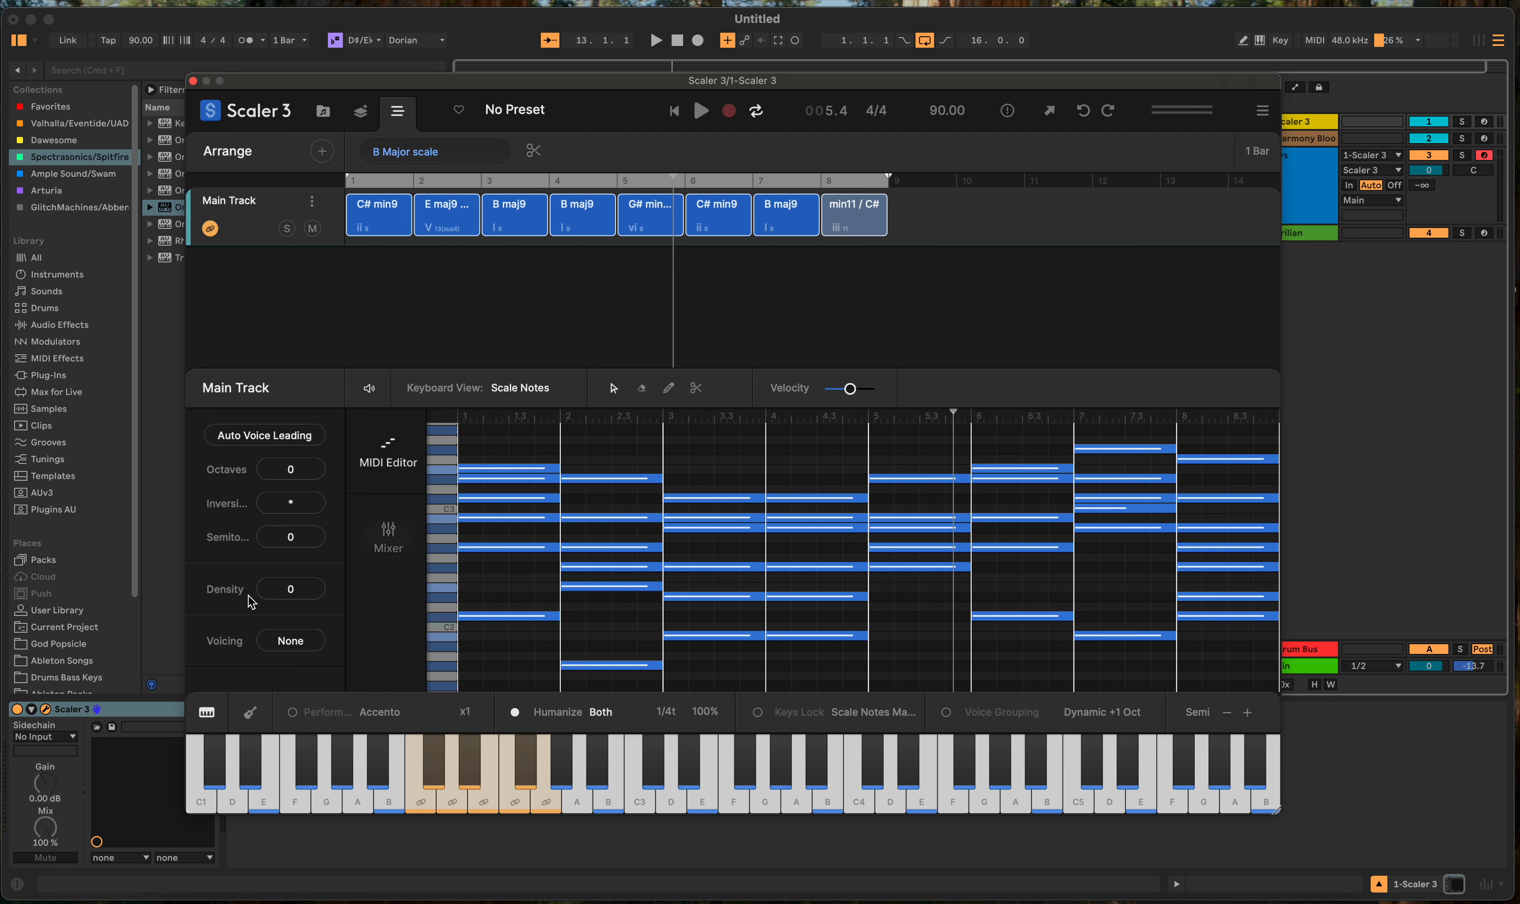
Step: Try a Density of 1 on the chords and restore it to 0
mouse_move(295, 589)
mouse_down()
mouse_move(303, 549)
mouse_move(302, 563)
mouse_up()
click(302, 563)
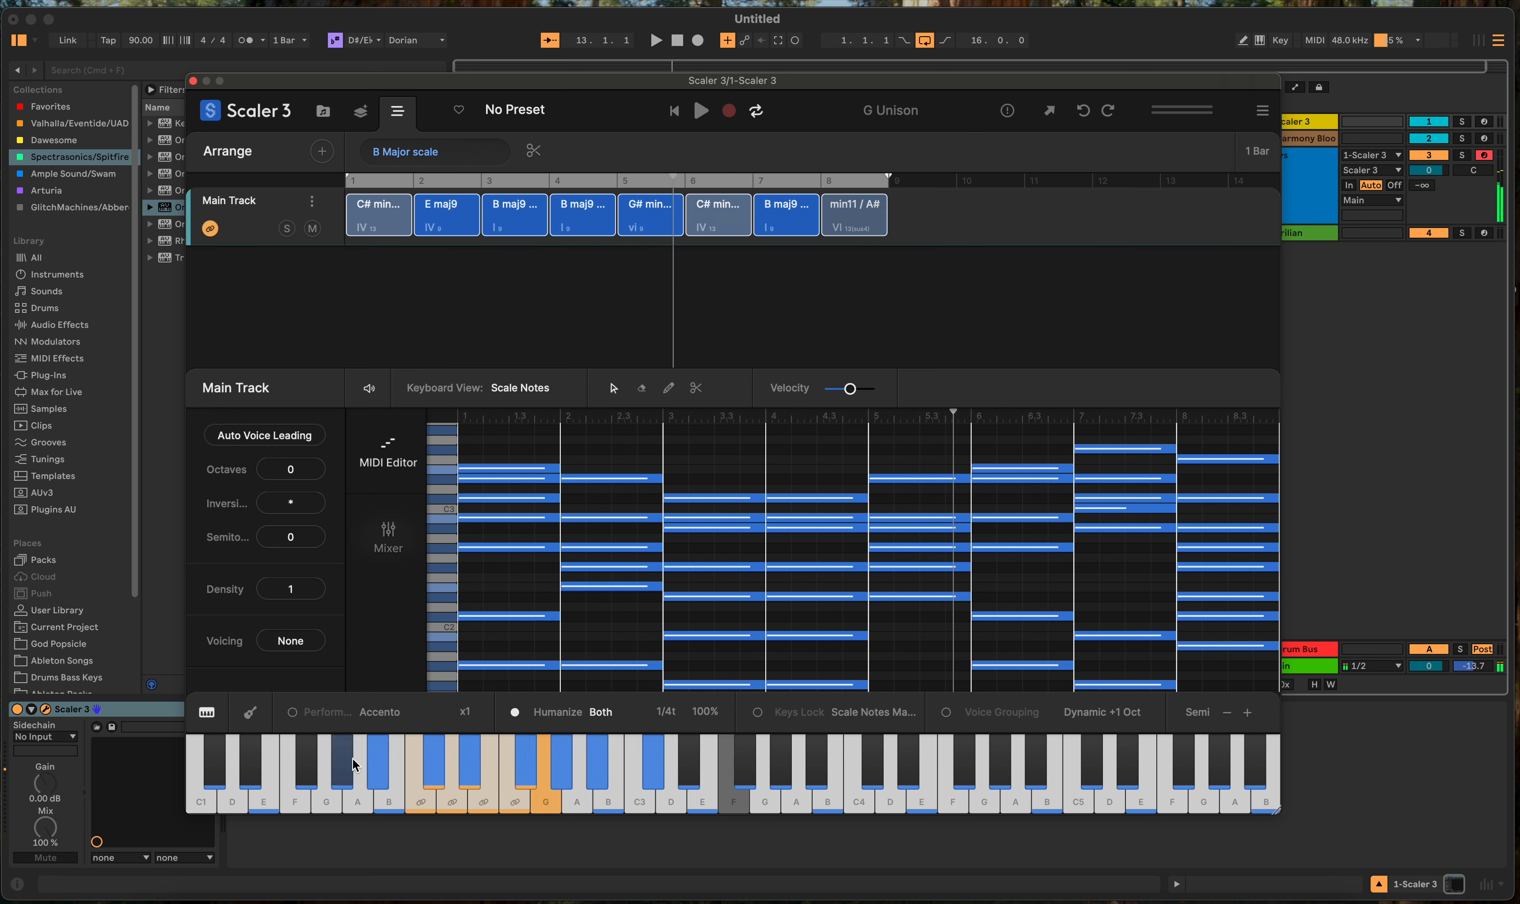
drag(291, 594, 288, 624)
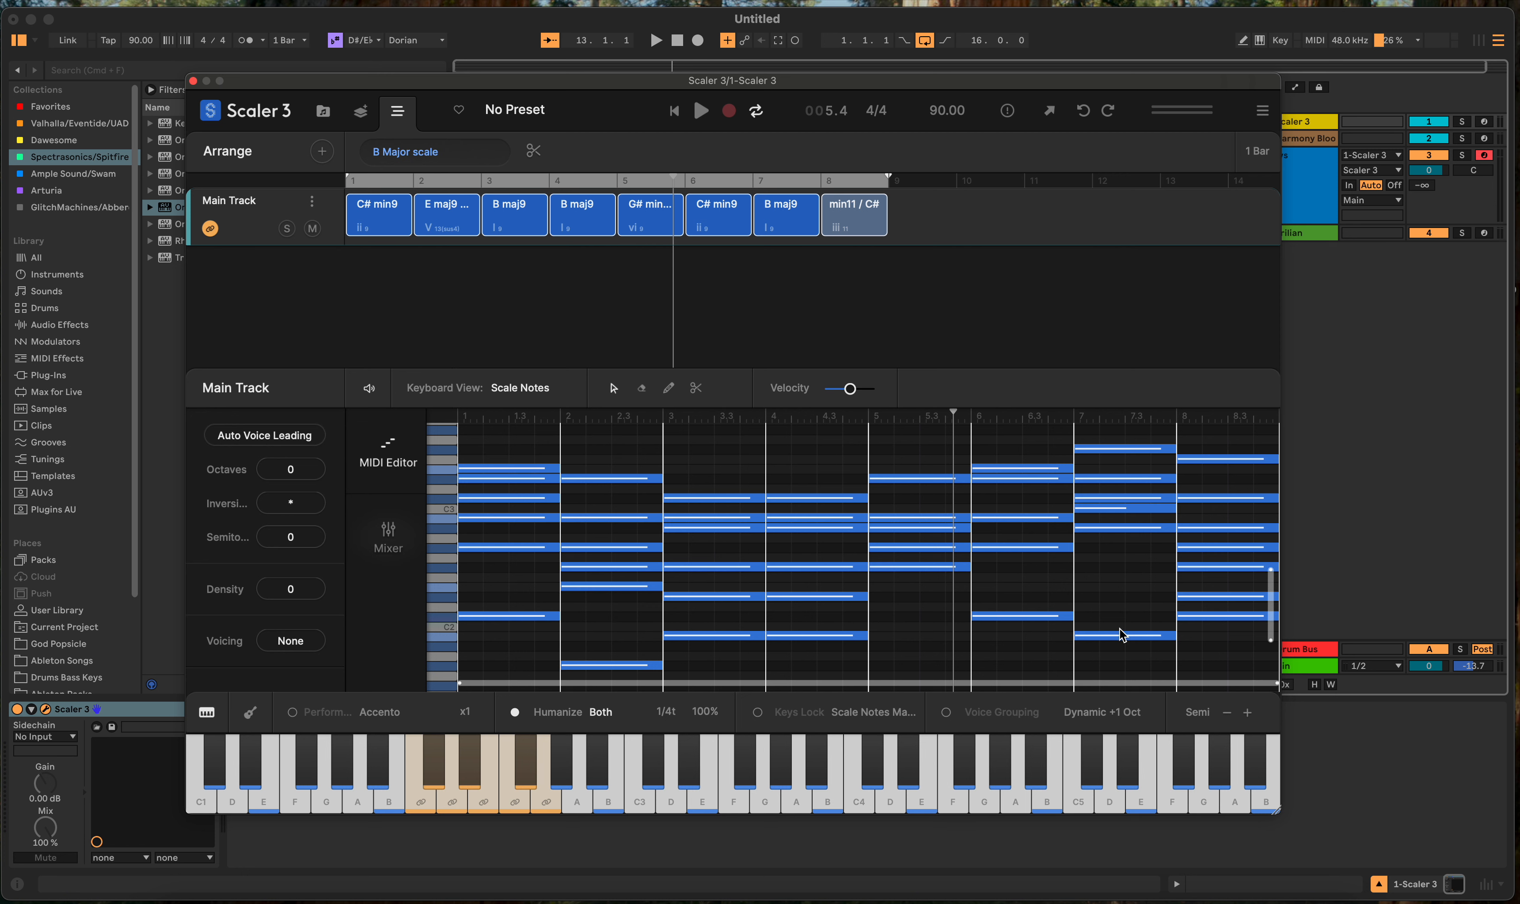
Step: Select the fifth chord's notes in the MIDI editor and check the Density control for them
drag(908, 664, 901, 433)
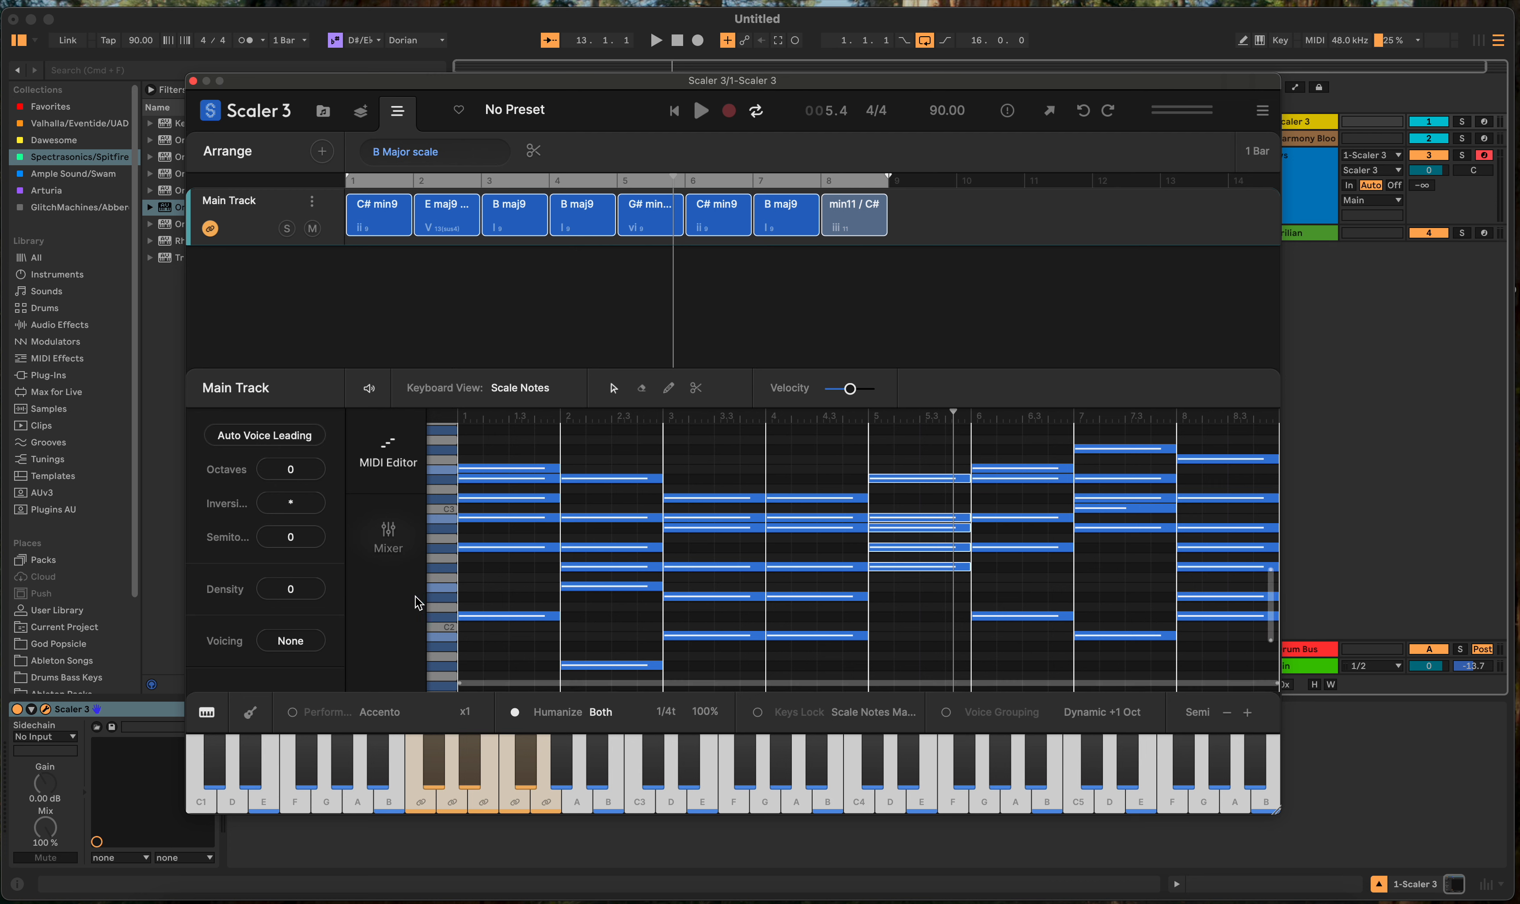
click(295, 577)
mouse_move(294, 574)
mouse_down()
mouse_move(295, 559)
mouse_move(291, 574)
mouse_up()
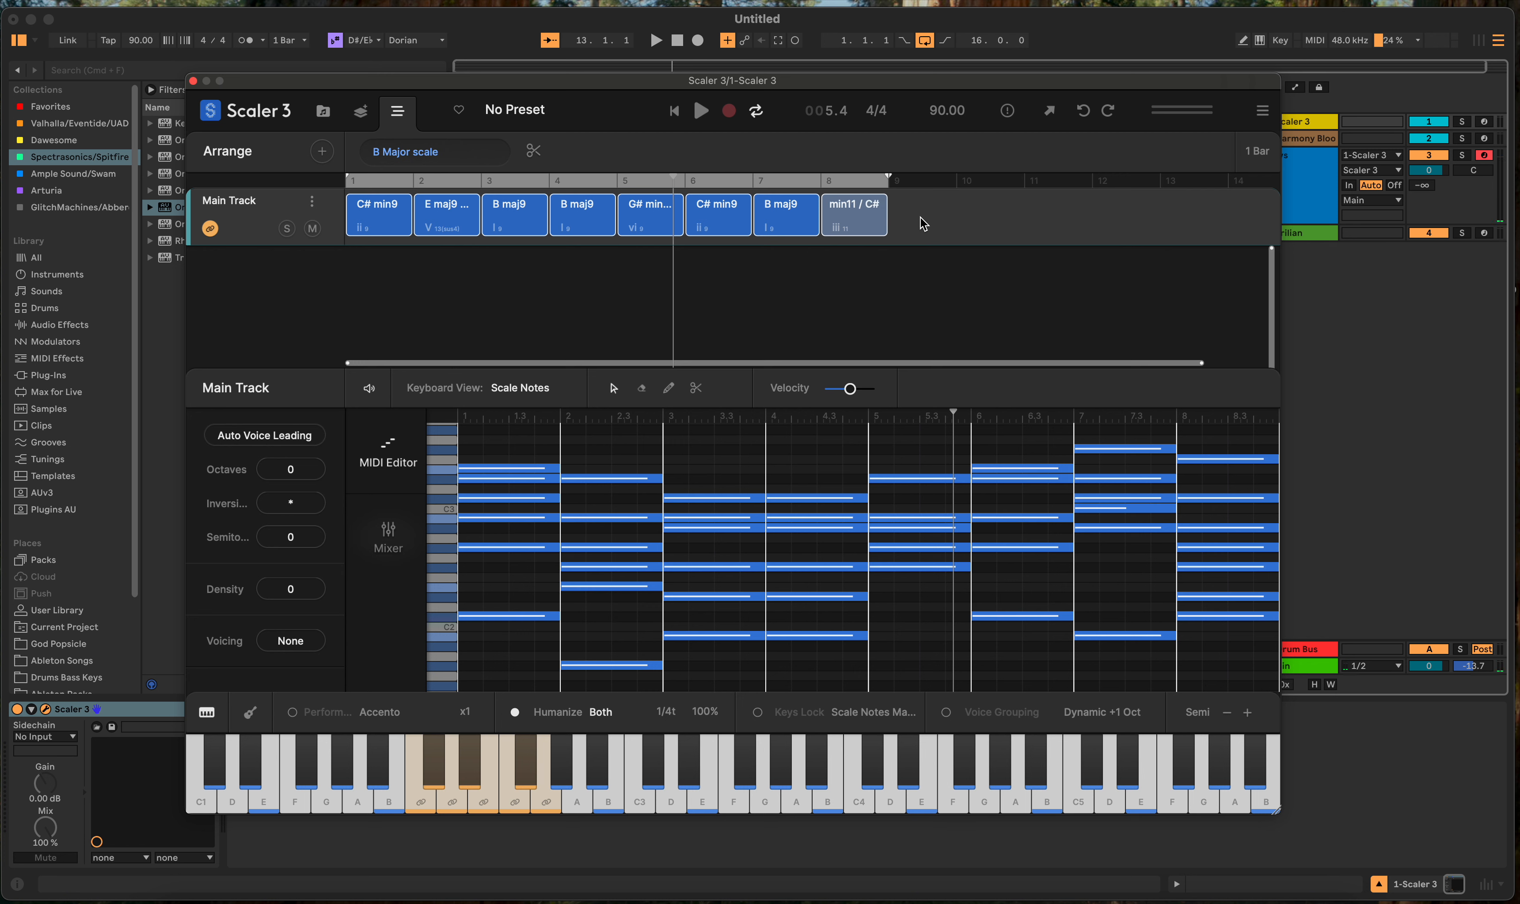
Step: Audition the seventh, sixth and fifth chords on the Main Track
click(770, 221)
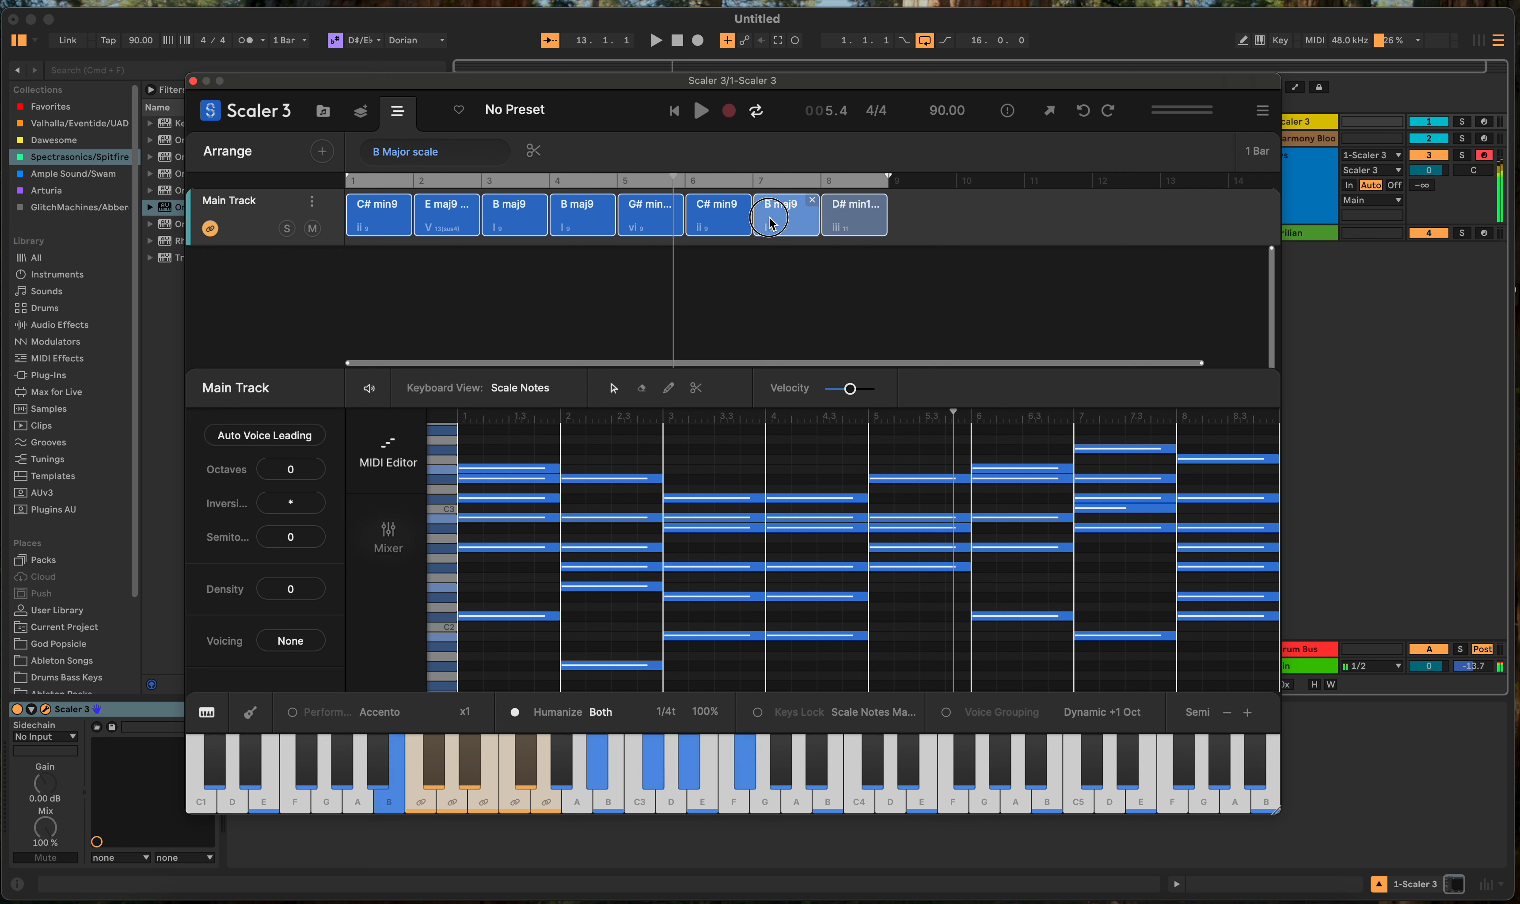
click(710, 226)
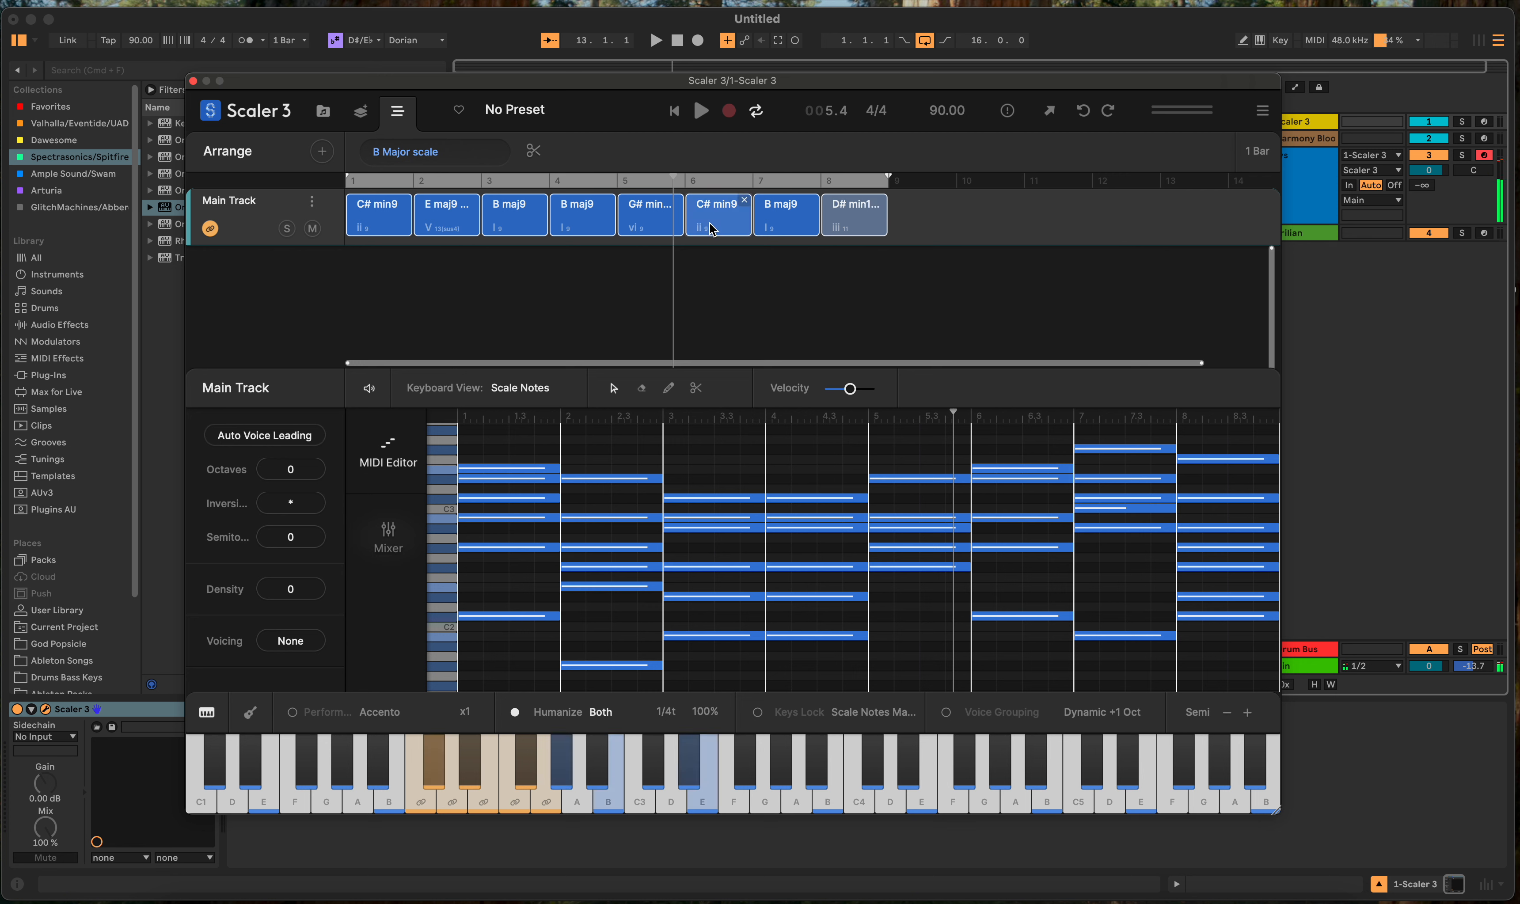
click(653, 228)
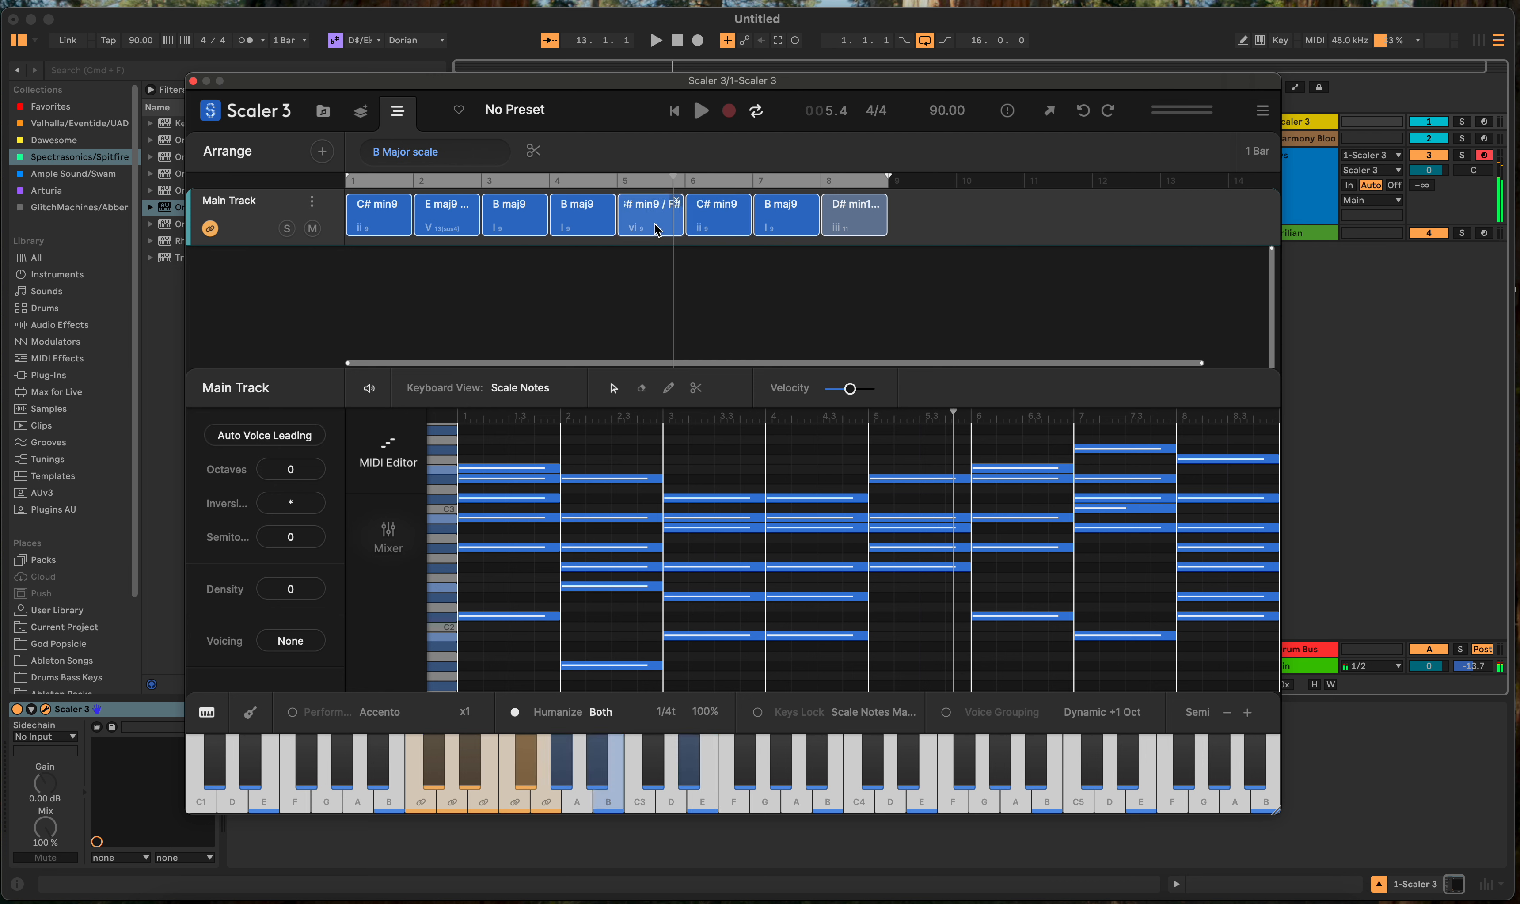
click(653, 229)
click(652, 229)
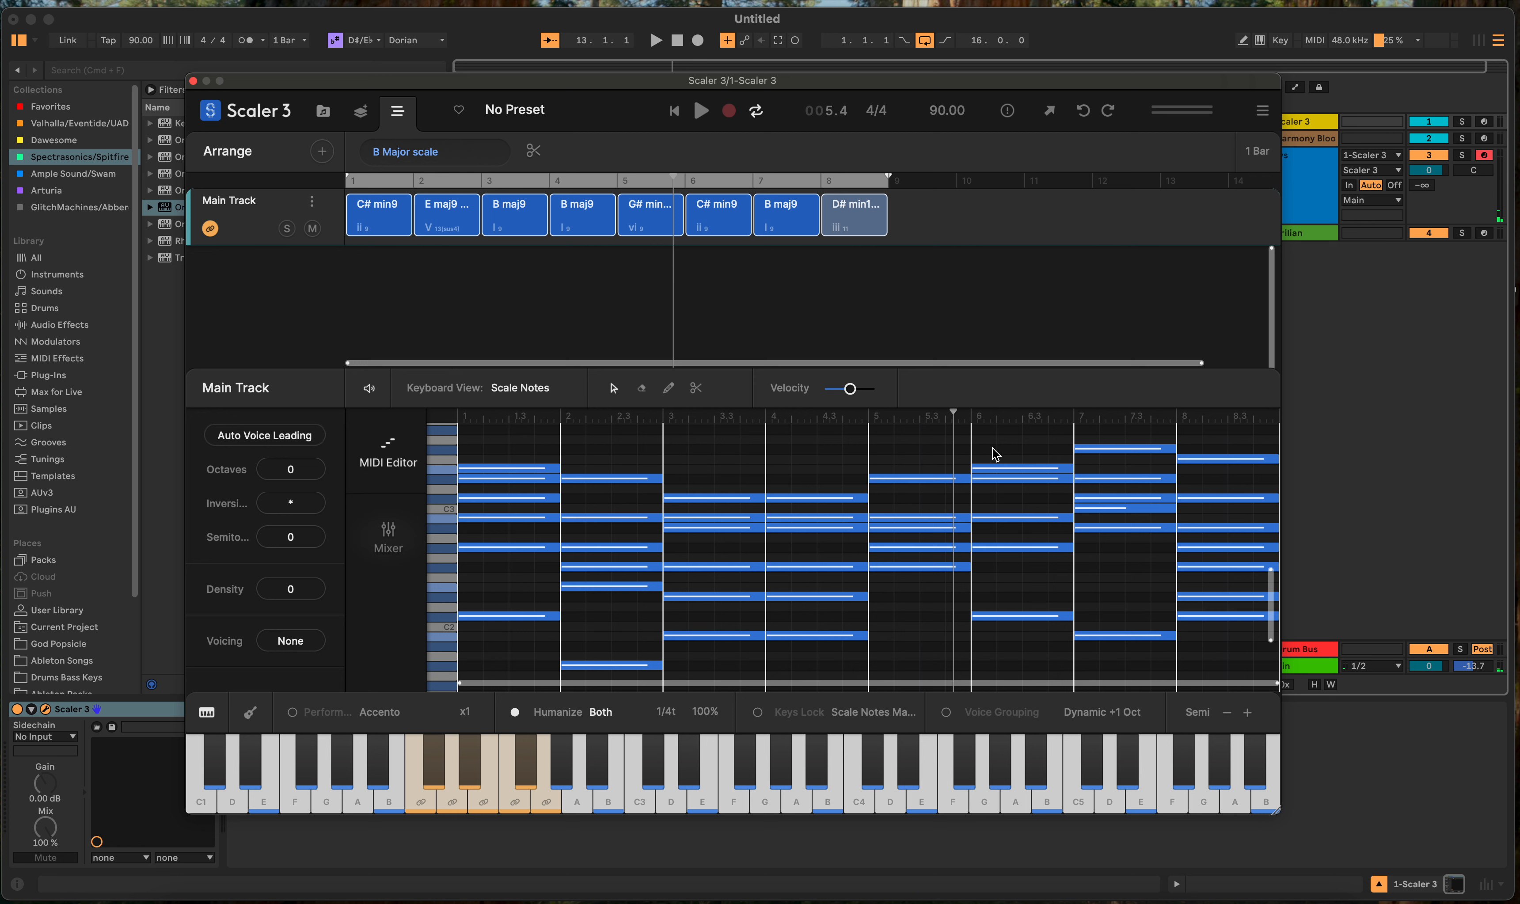
Step: Reselect the fifth chord's notes in the MIDI editor, audition the chord and try the semitone control
drag(899, 449, 913, 641)
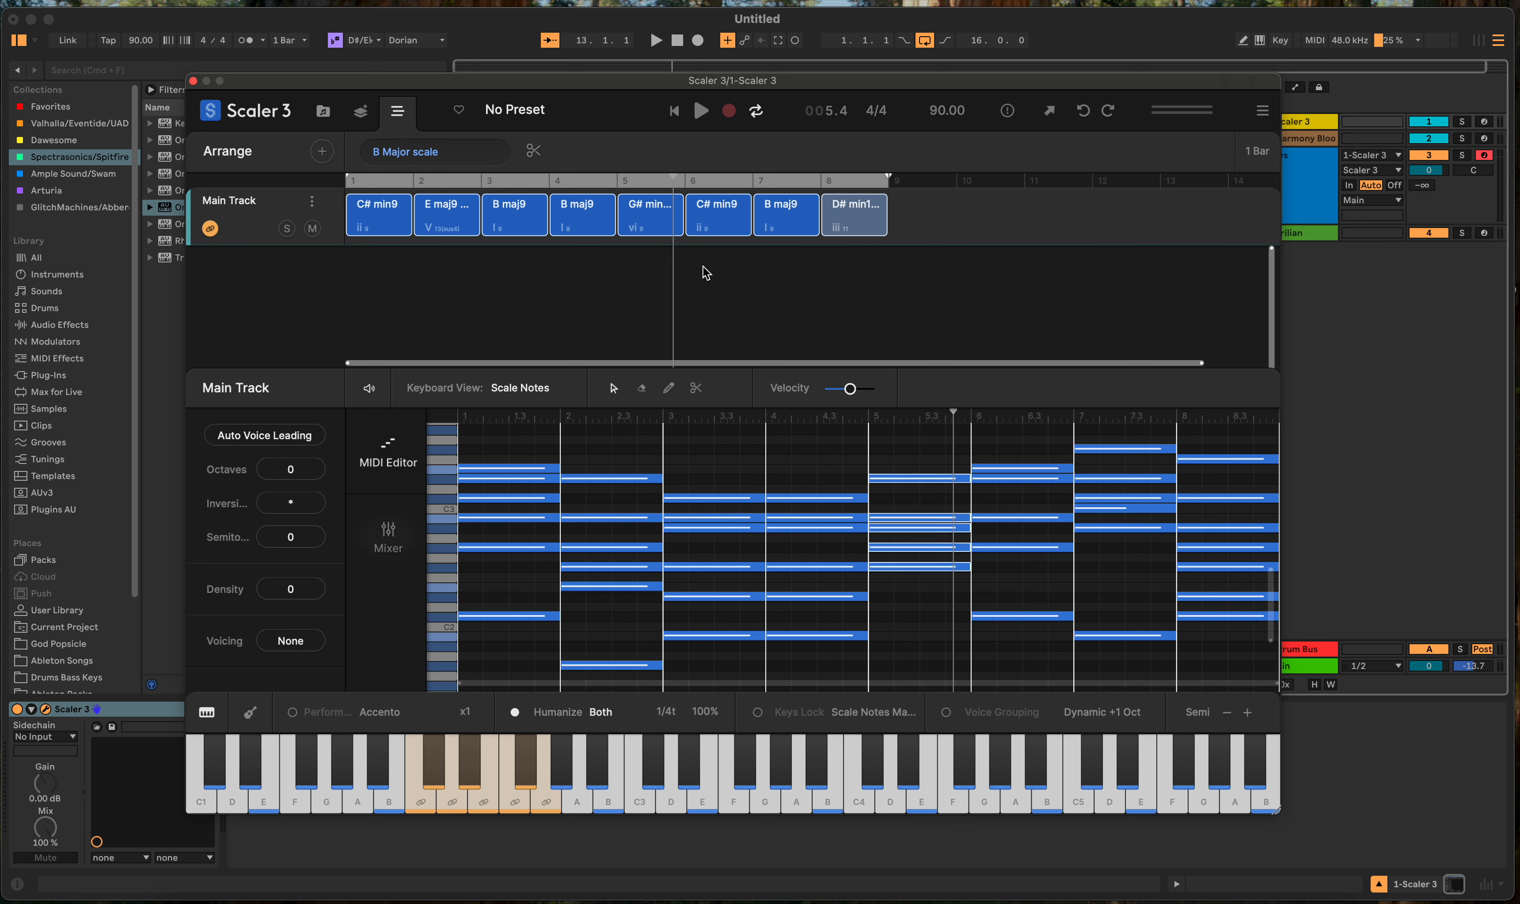
click(664, 229)
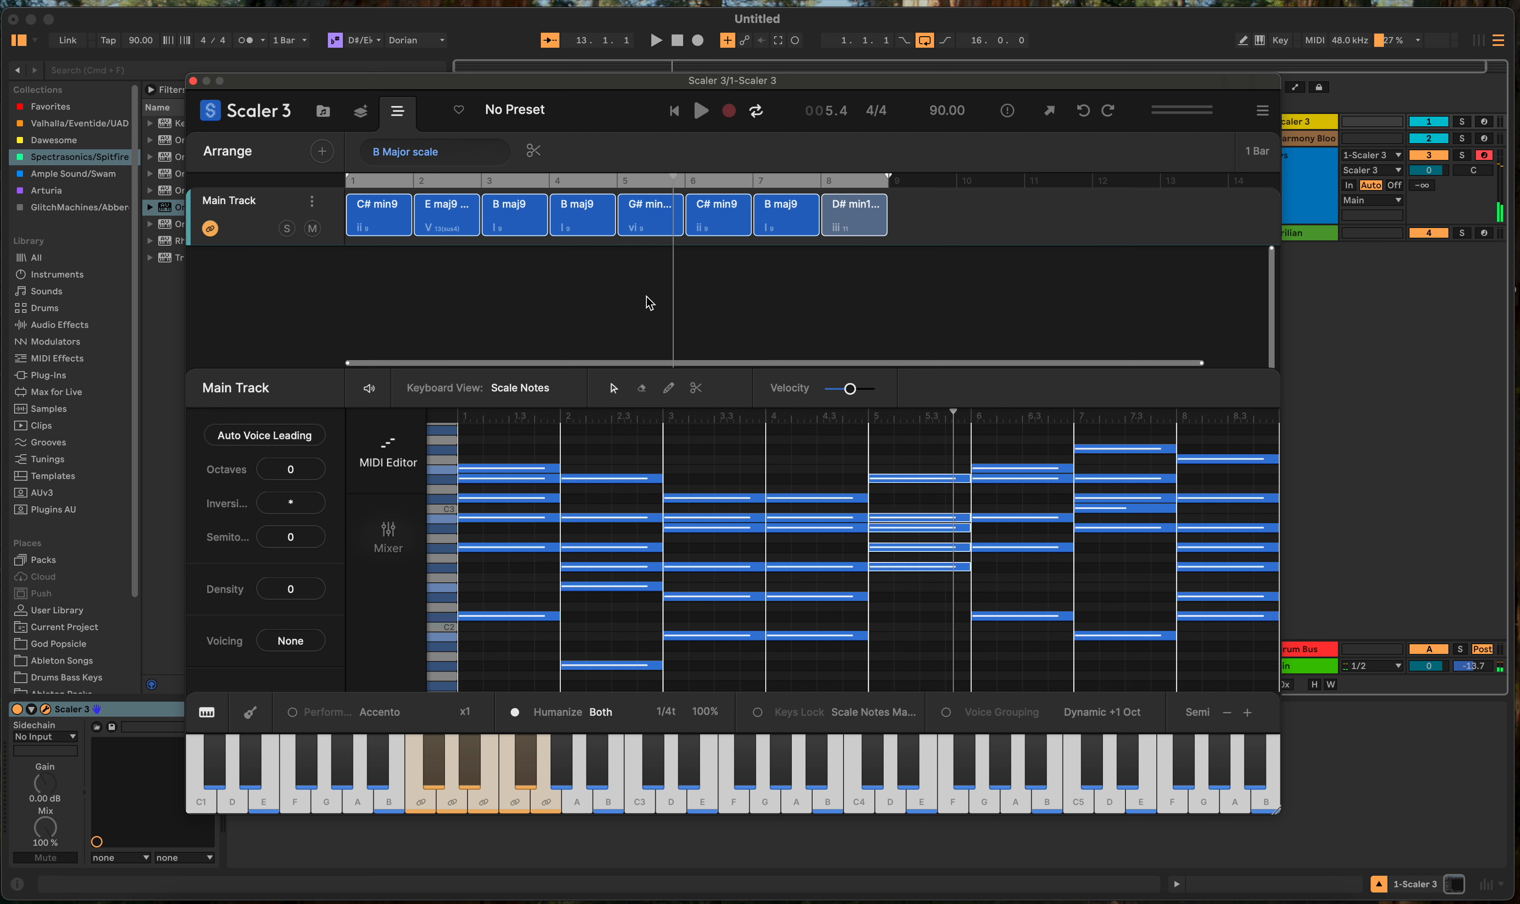
mouse_move(286, 536)
mouse_down()
mouse_move(288, 569)
mouse_move(288, 556)
mouse_up()
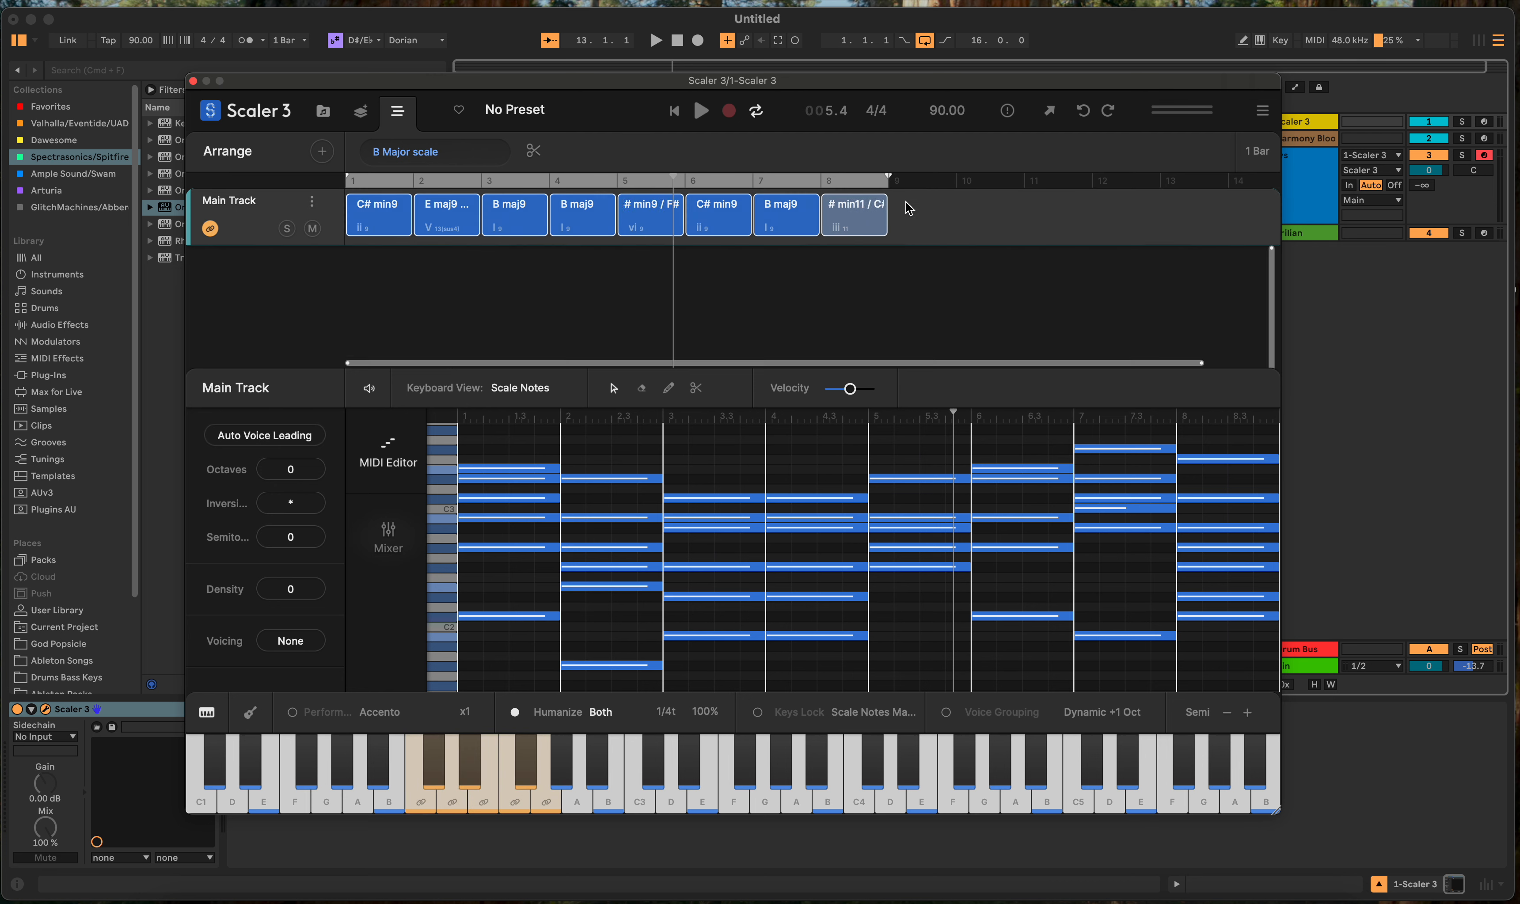
Step: Narrow the loop range to bar 5, covering only the fifth chord
mouse_move(347, 178)
mouse_down()
mouse_move(678, 189)
mouse_move(586, 188)
mouse_move(655, 189)
mouse_up()
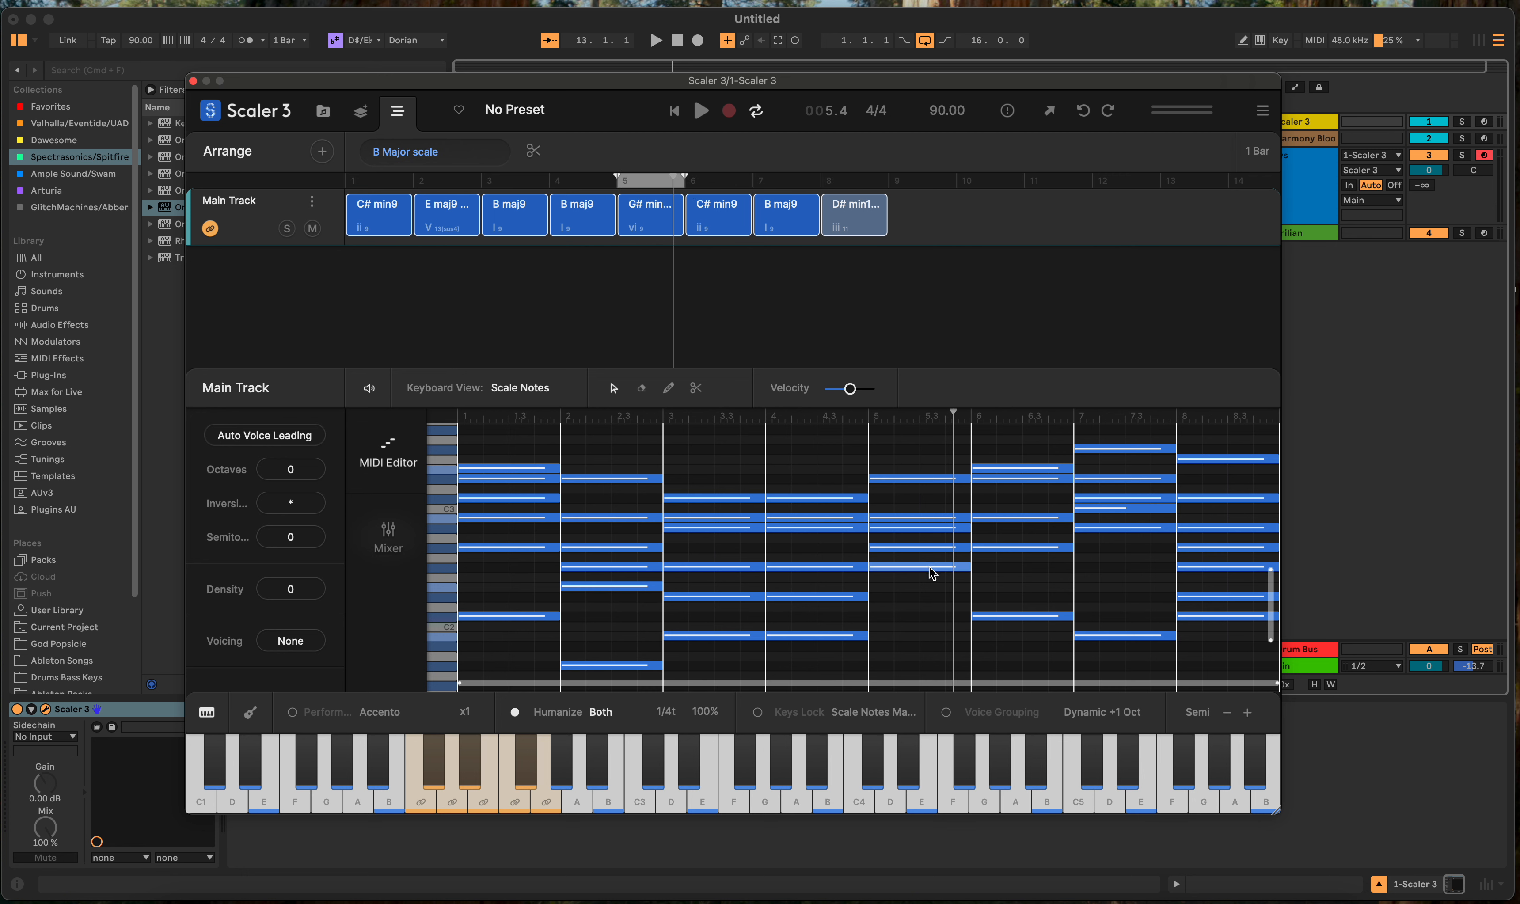
Step: Move the fifth chord's lowest note down to C#2 in the MIDI editor, auditioning the chord along the way
drag(932, 572, 926, 579)
click(641, 234)
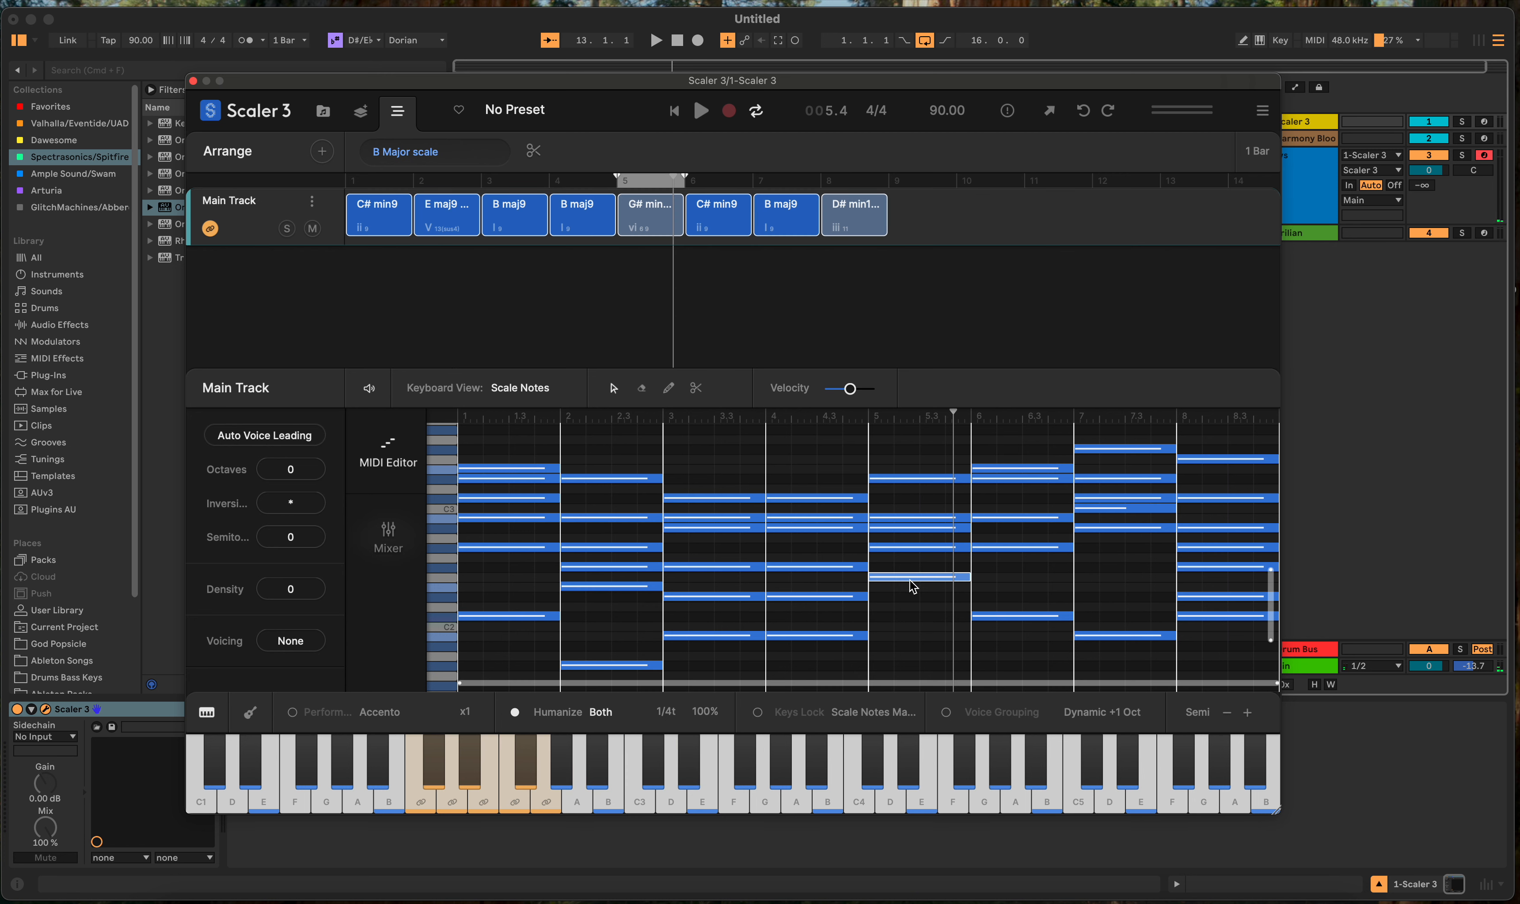
drag(908, 578, 911, 597)
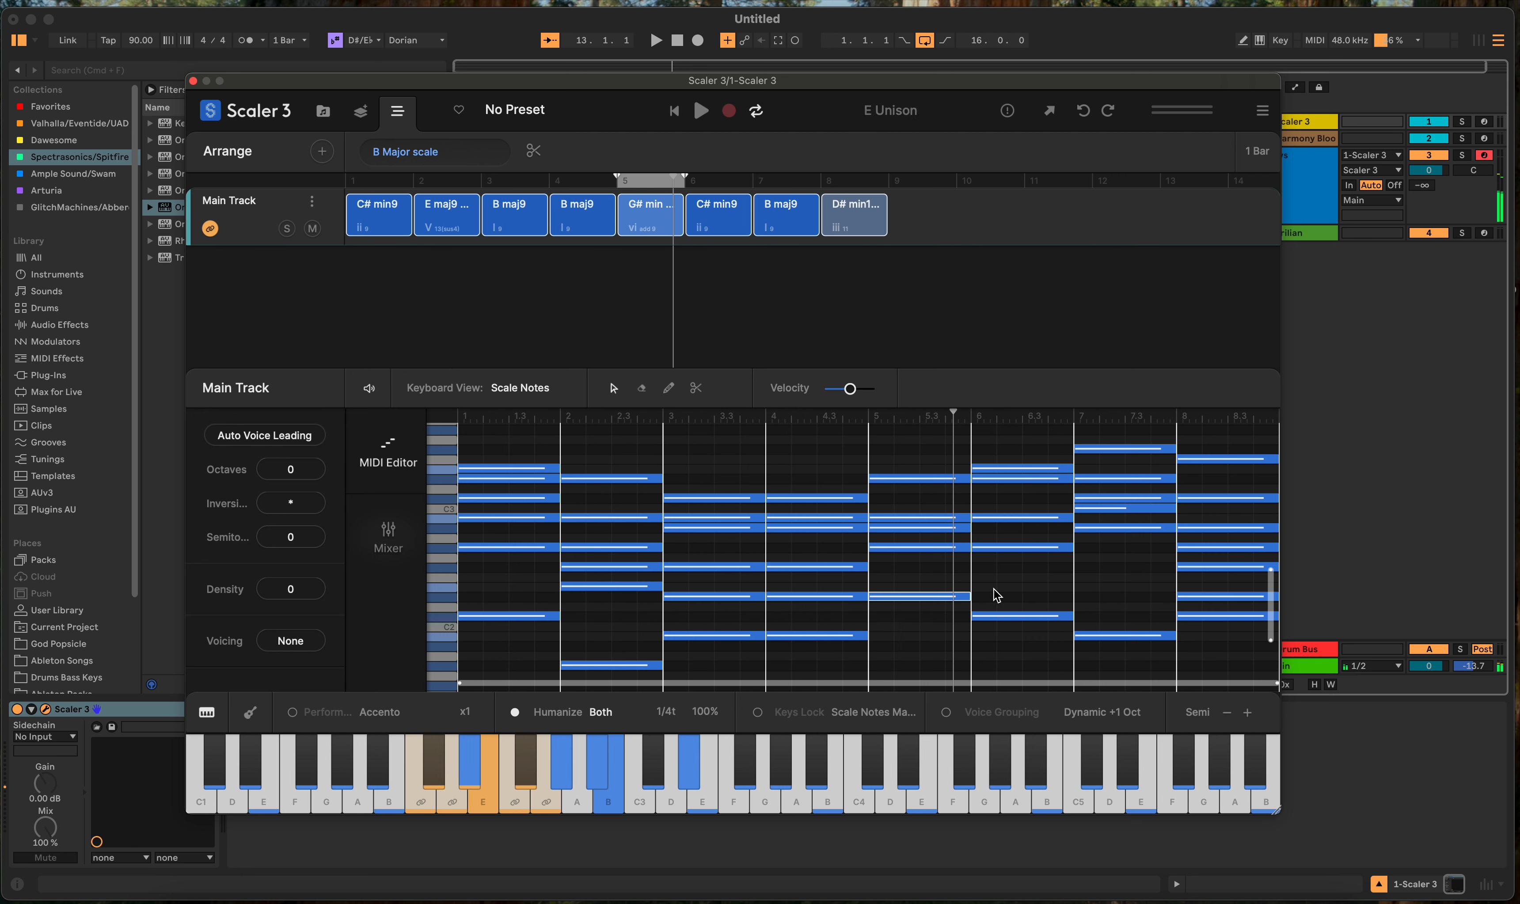
click(923, 602)
drag(925, 608, 923, 622)
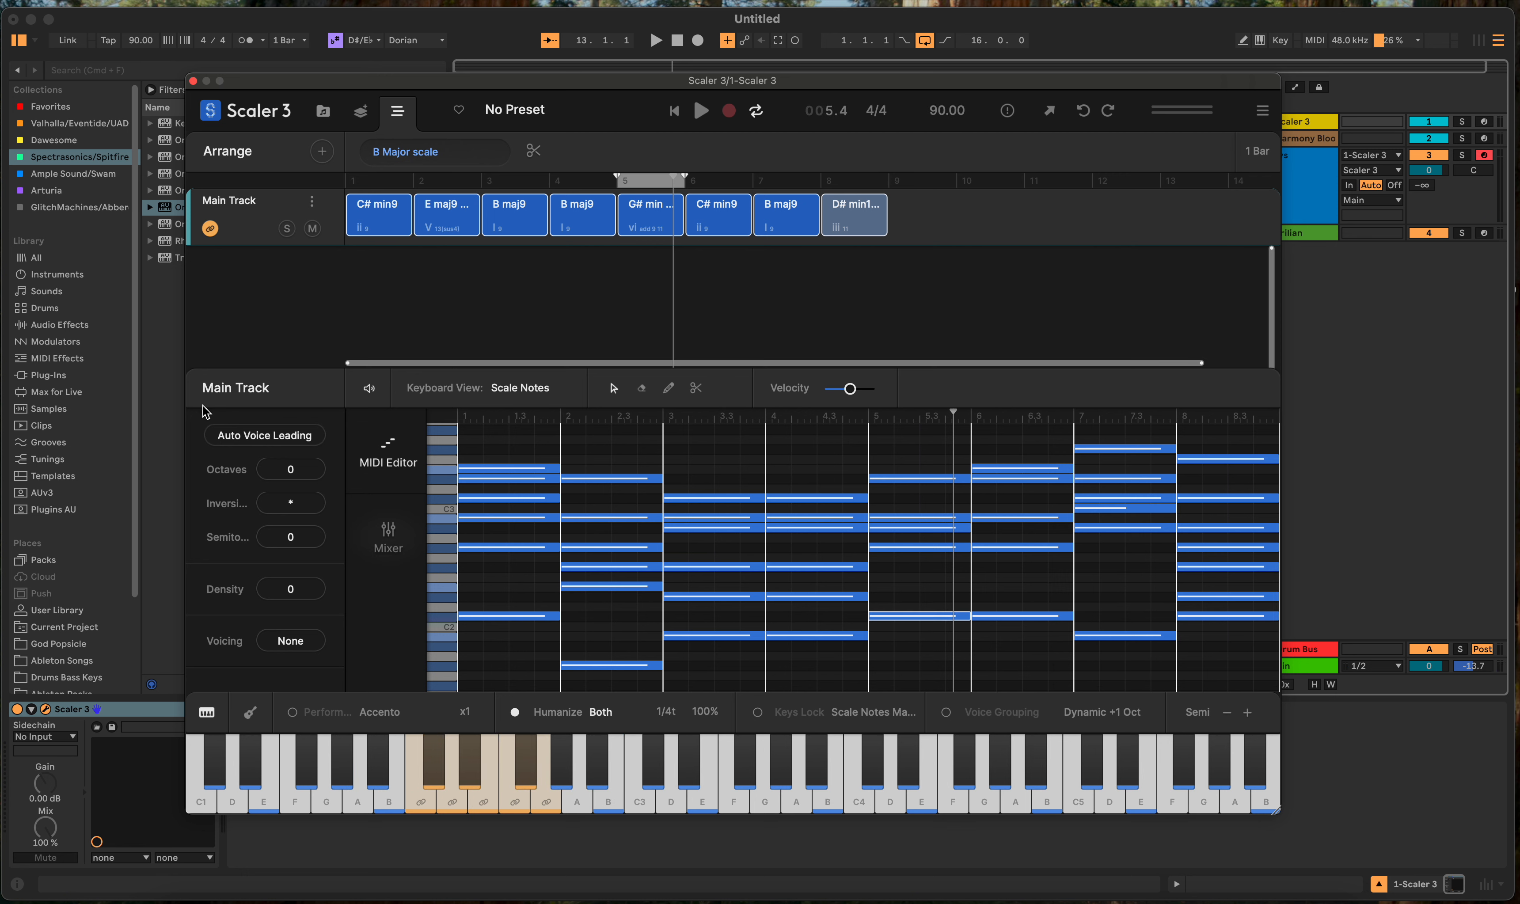
Step: Apply Auto Voice Leading several times to the selected progression and audition the fifth chord
click(276, 442)
click(277, 443)
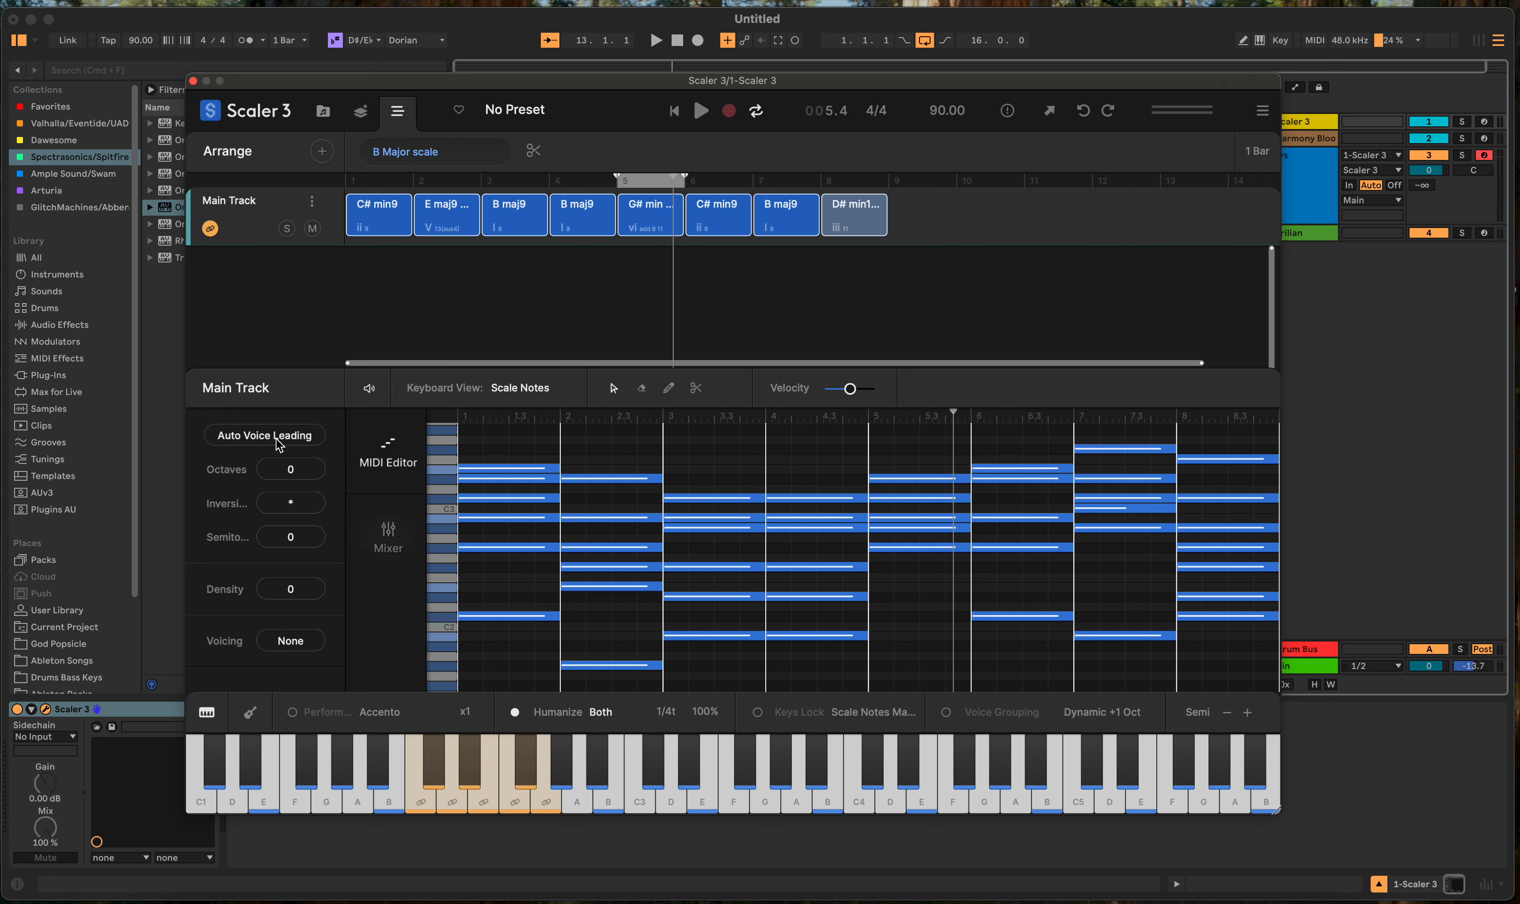
click(277, 442)
click(277, 442)
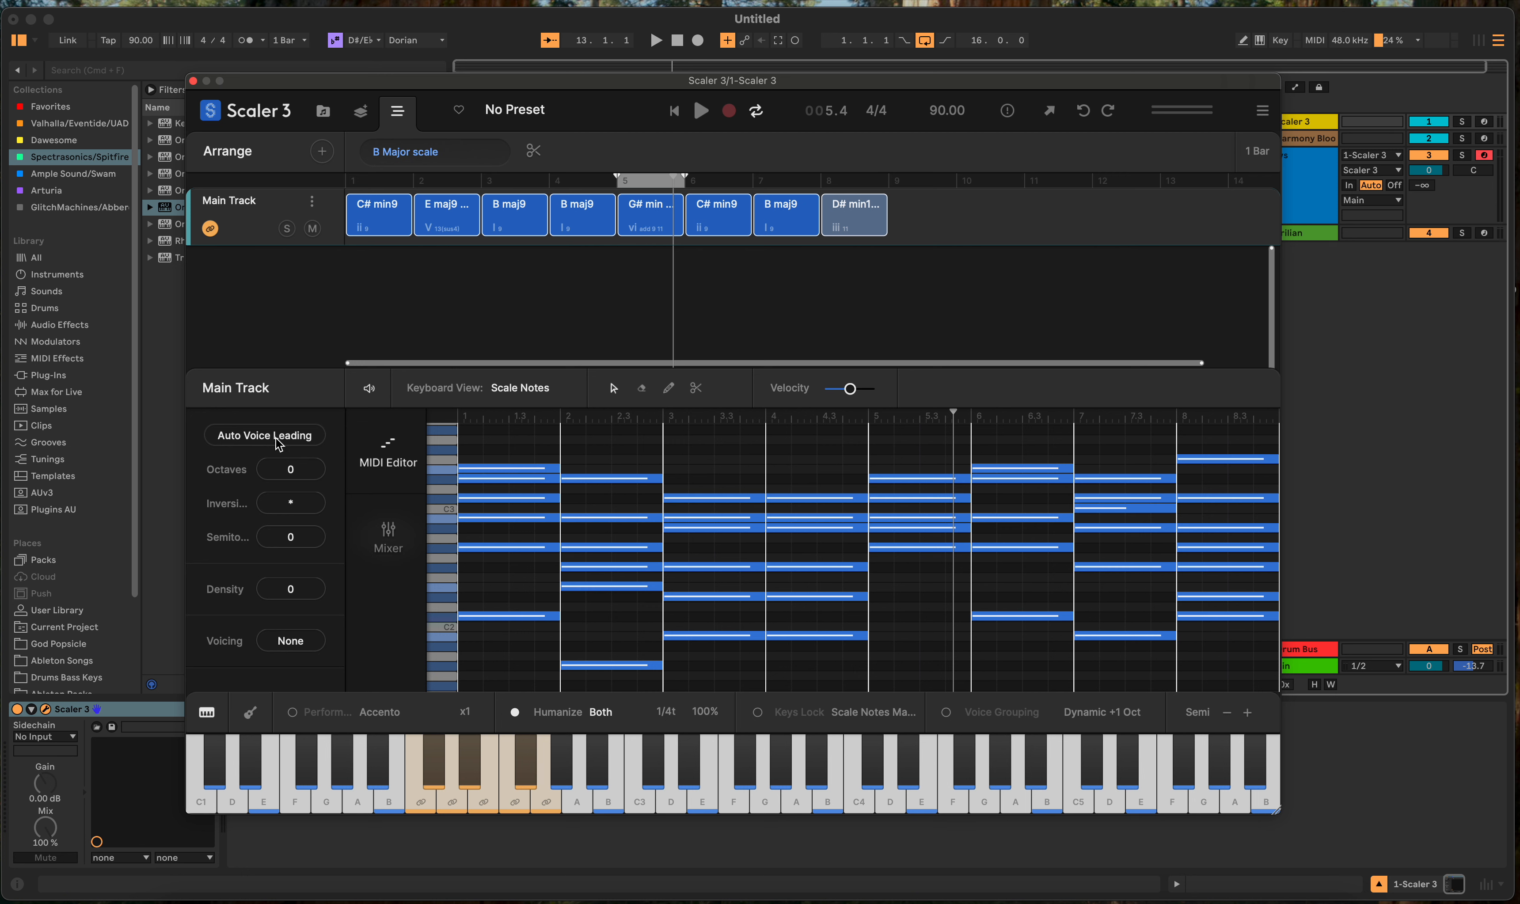
click(276, 438)
click(277, 438)
click(649, 229)
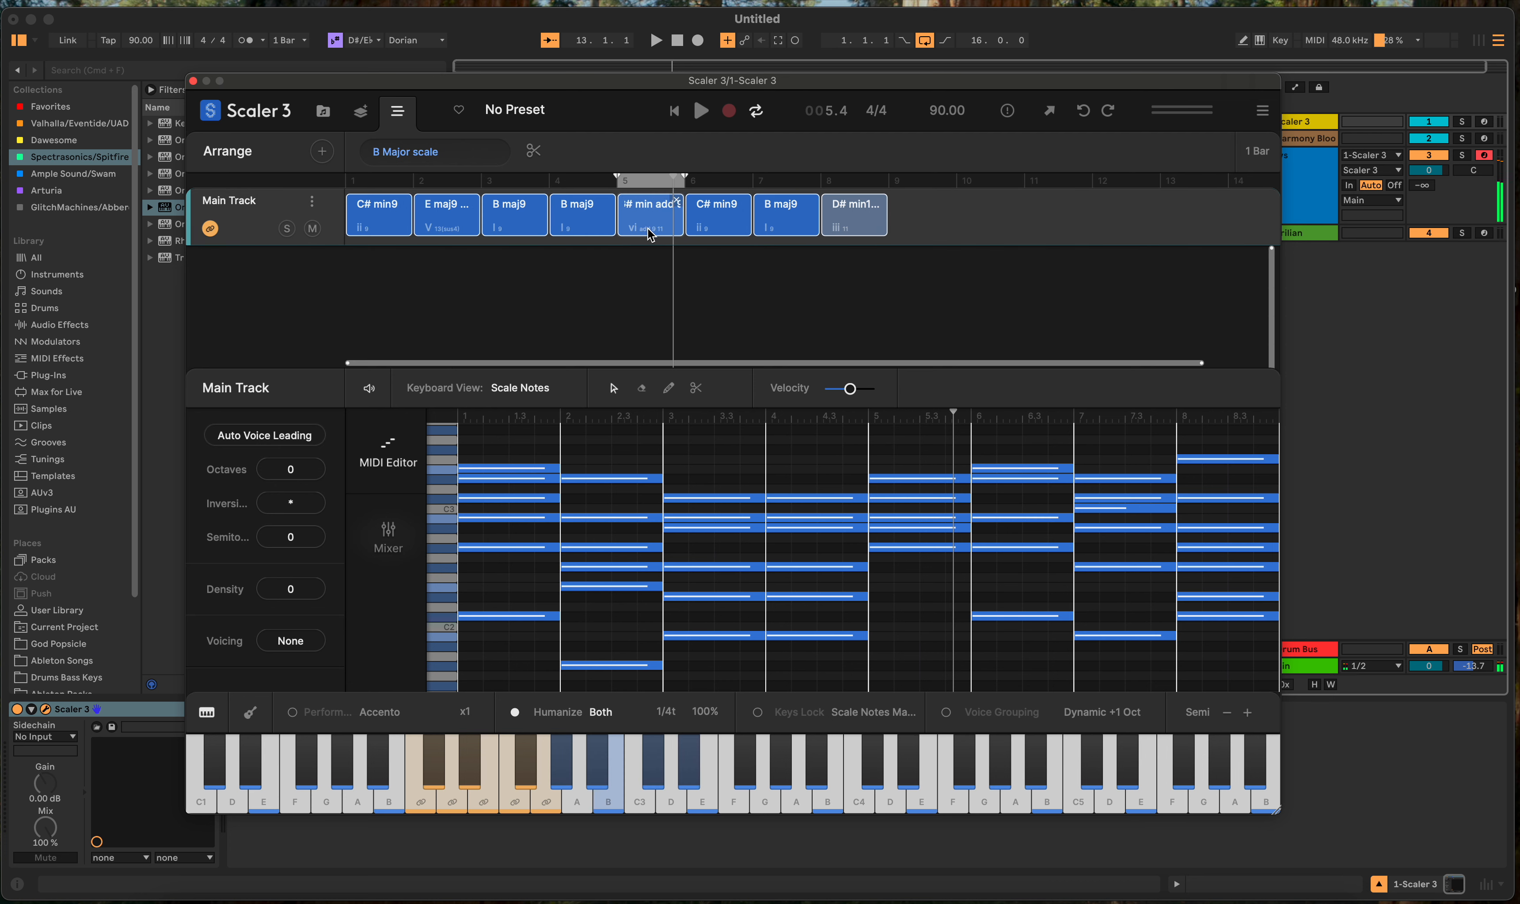
Step: Extend the loop range to cover bars 1 to 8 and reapply Auto Voice Leading to the progression
drag(579, 185, 348, 181)
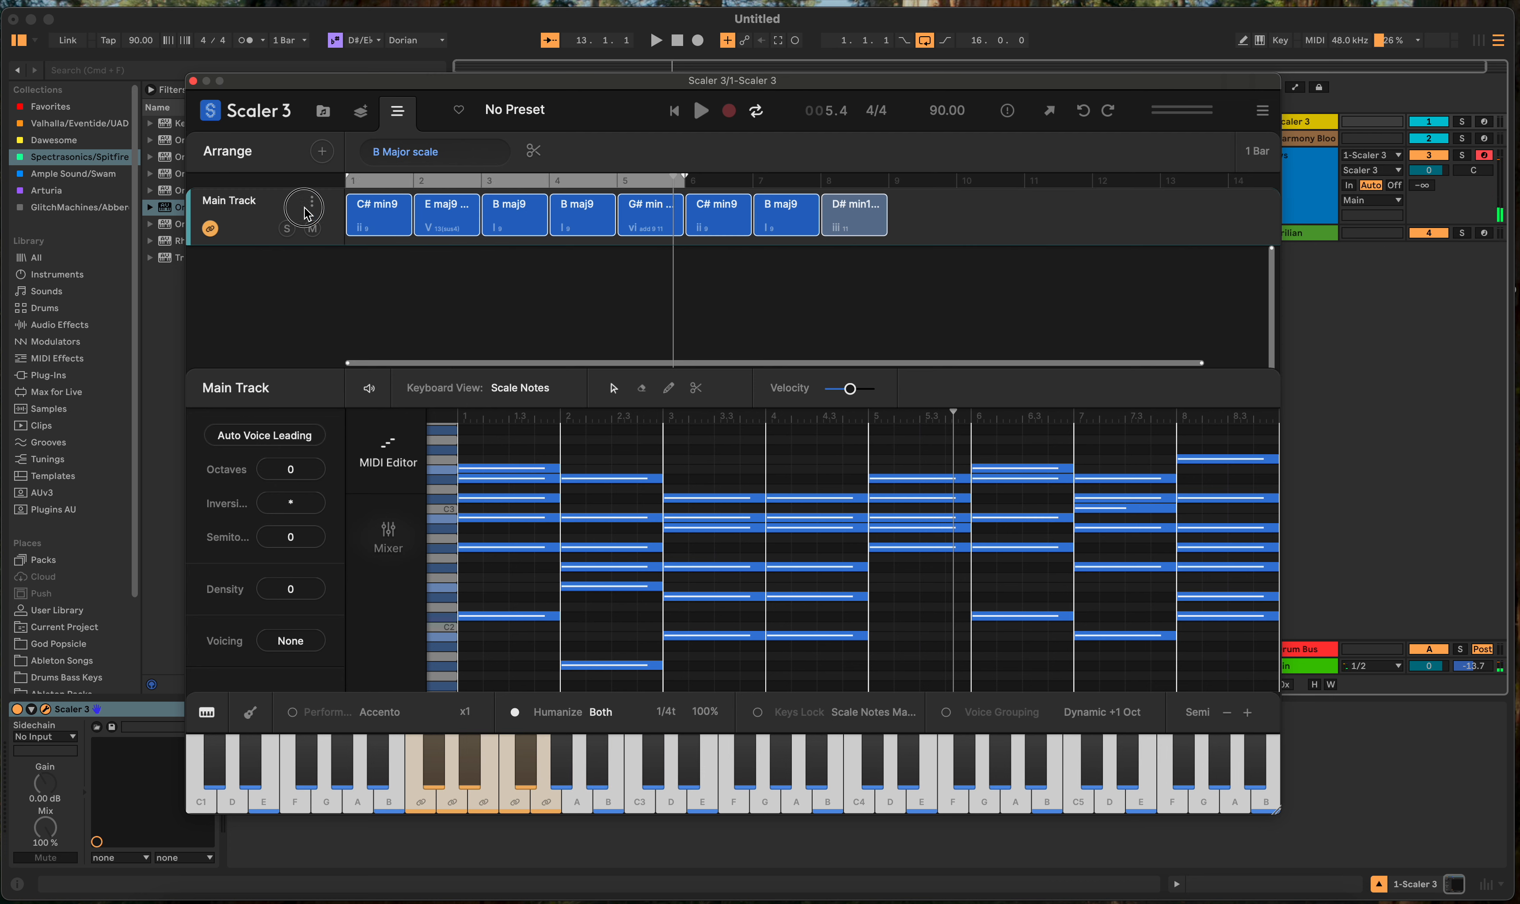
drag(683, 179, 888, 180)
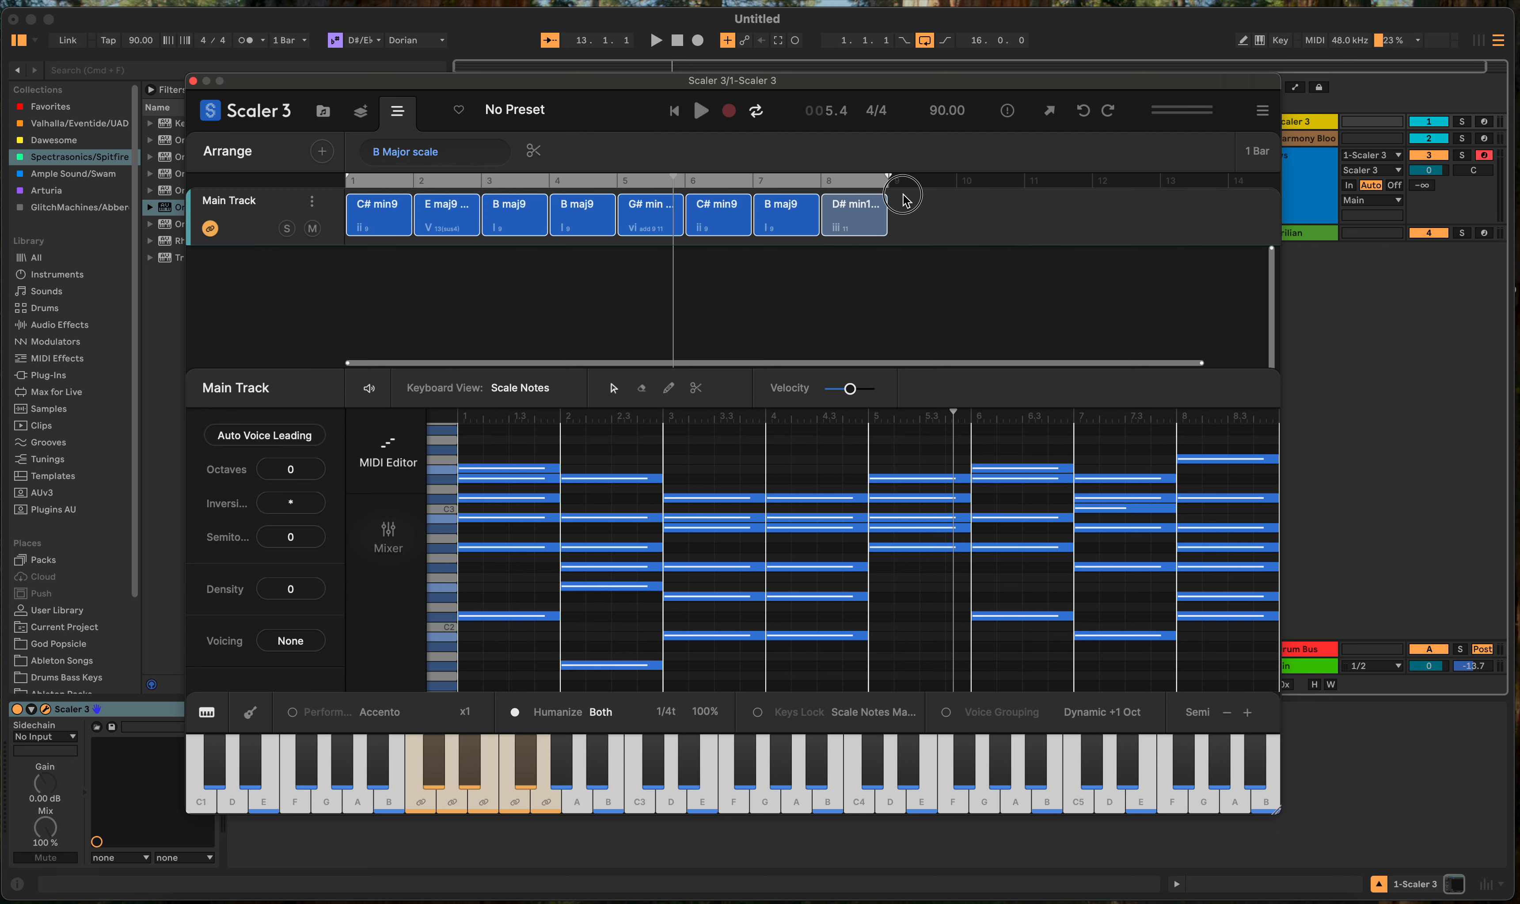
click(275, 439)
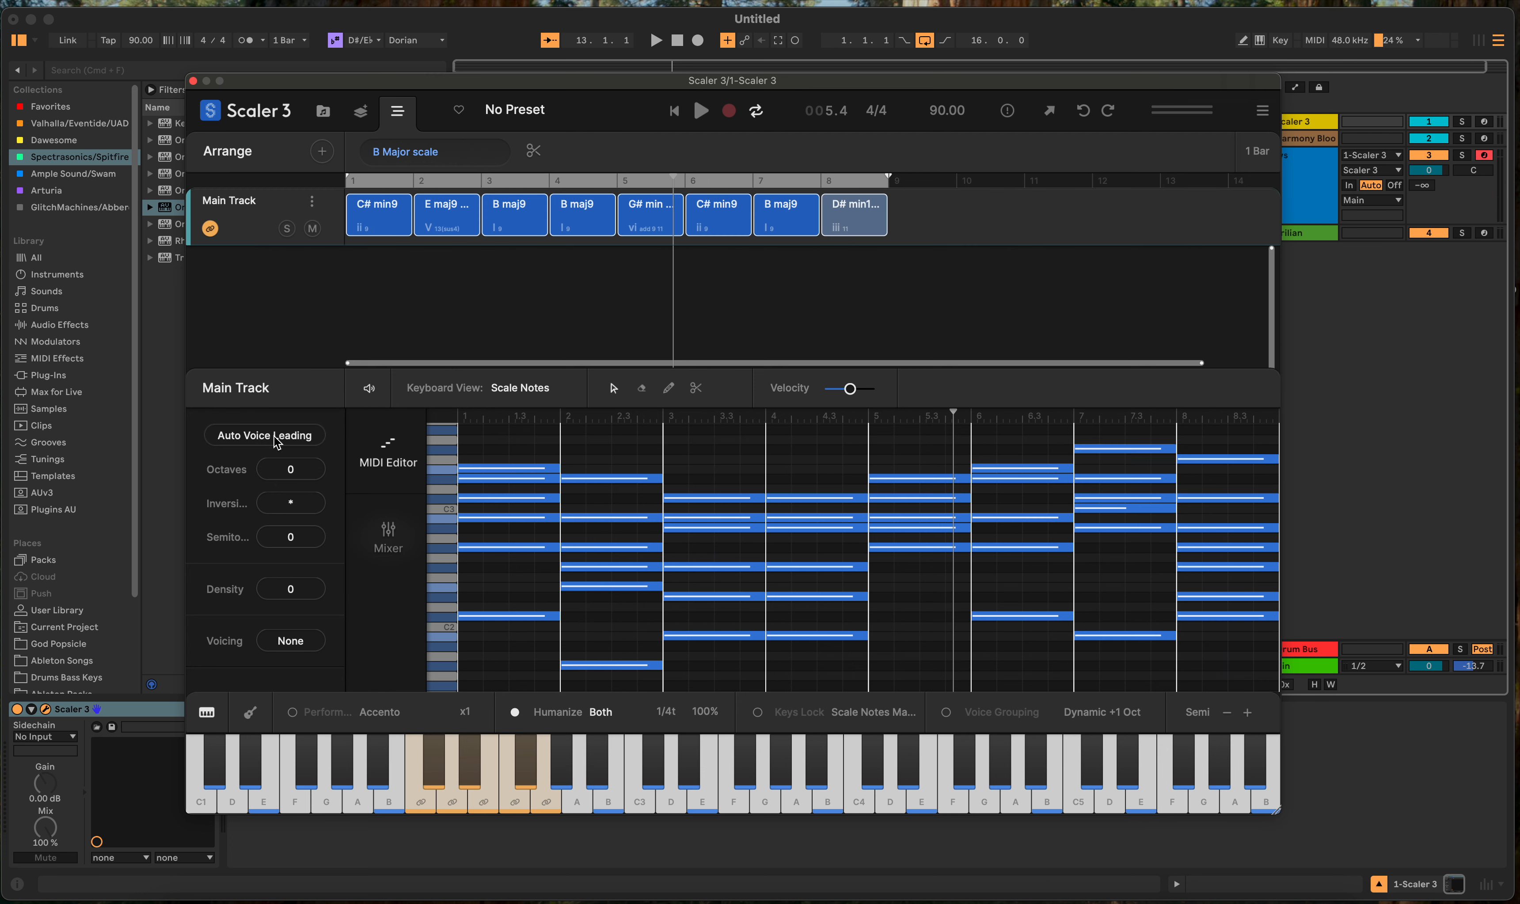
click(275, 439)
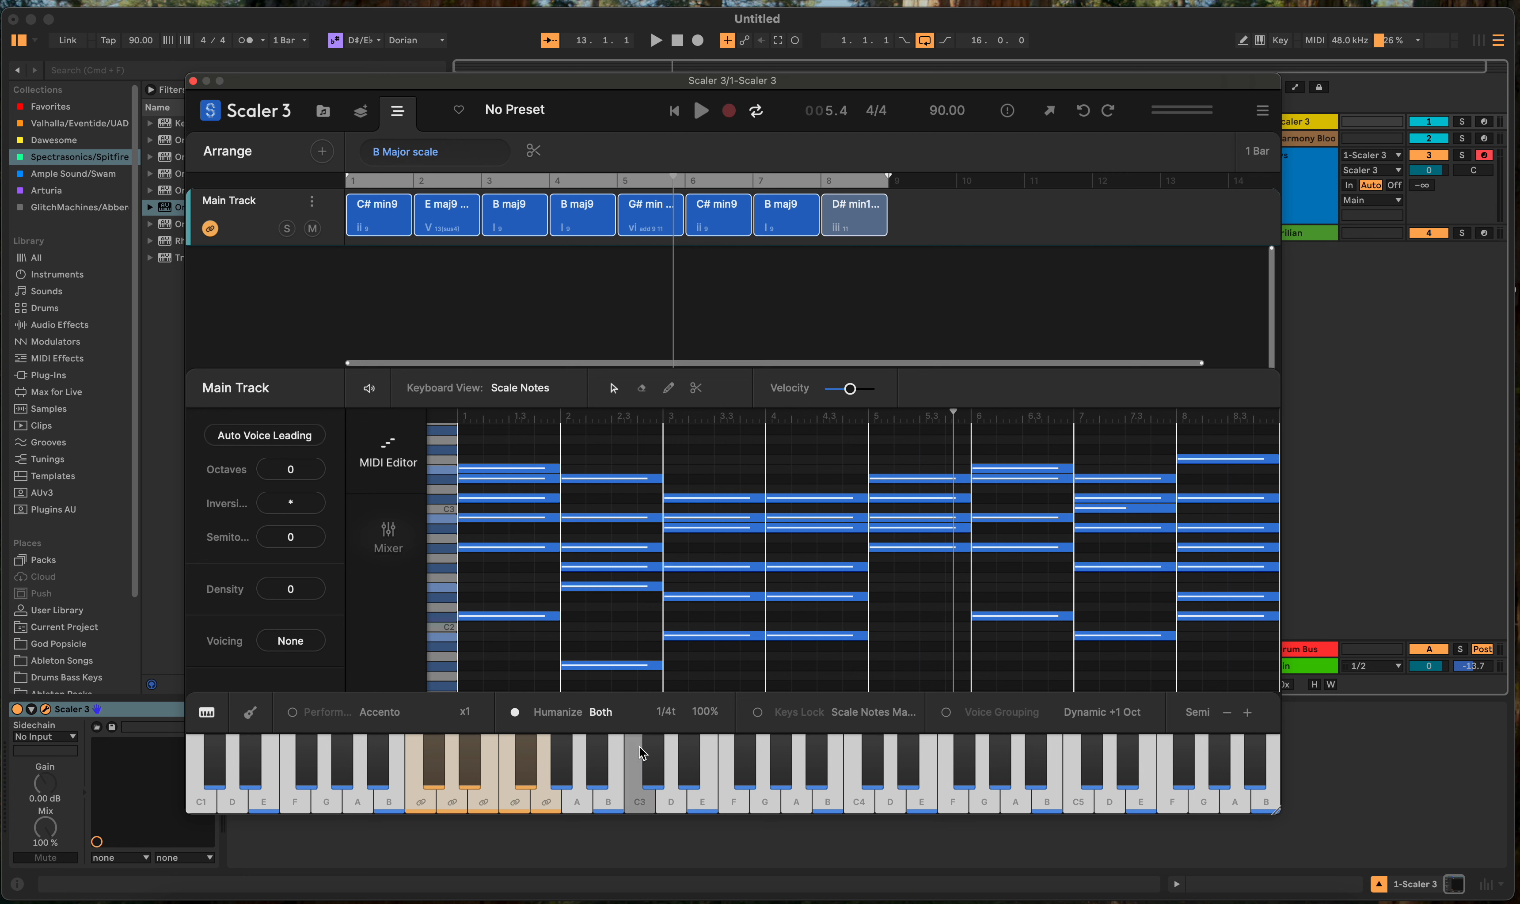
Step: Audition the progression's chords with their assigned trigger keys on the on-screen keyboard
click(551, 802)
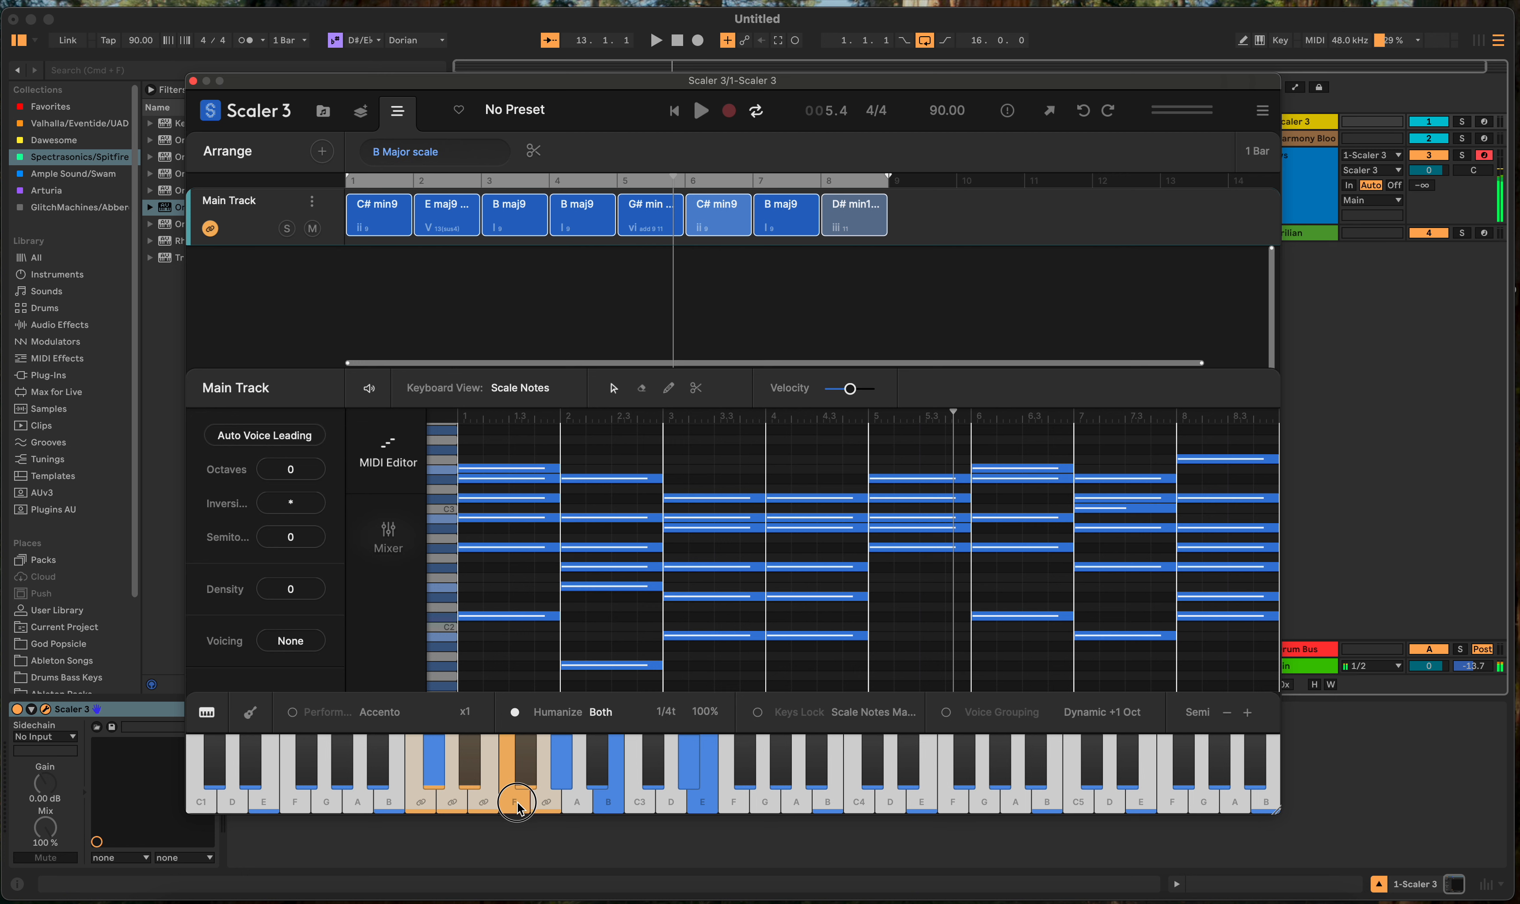
click(521, 779)
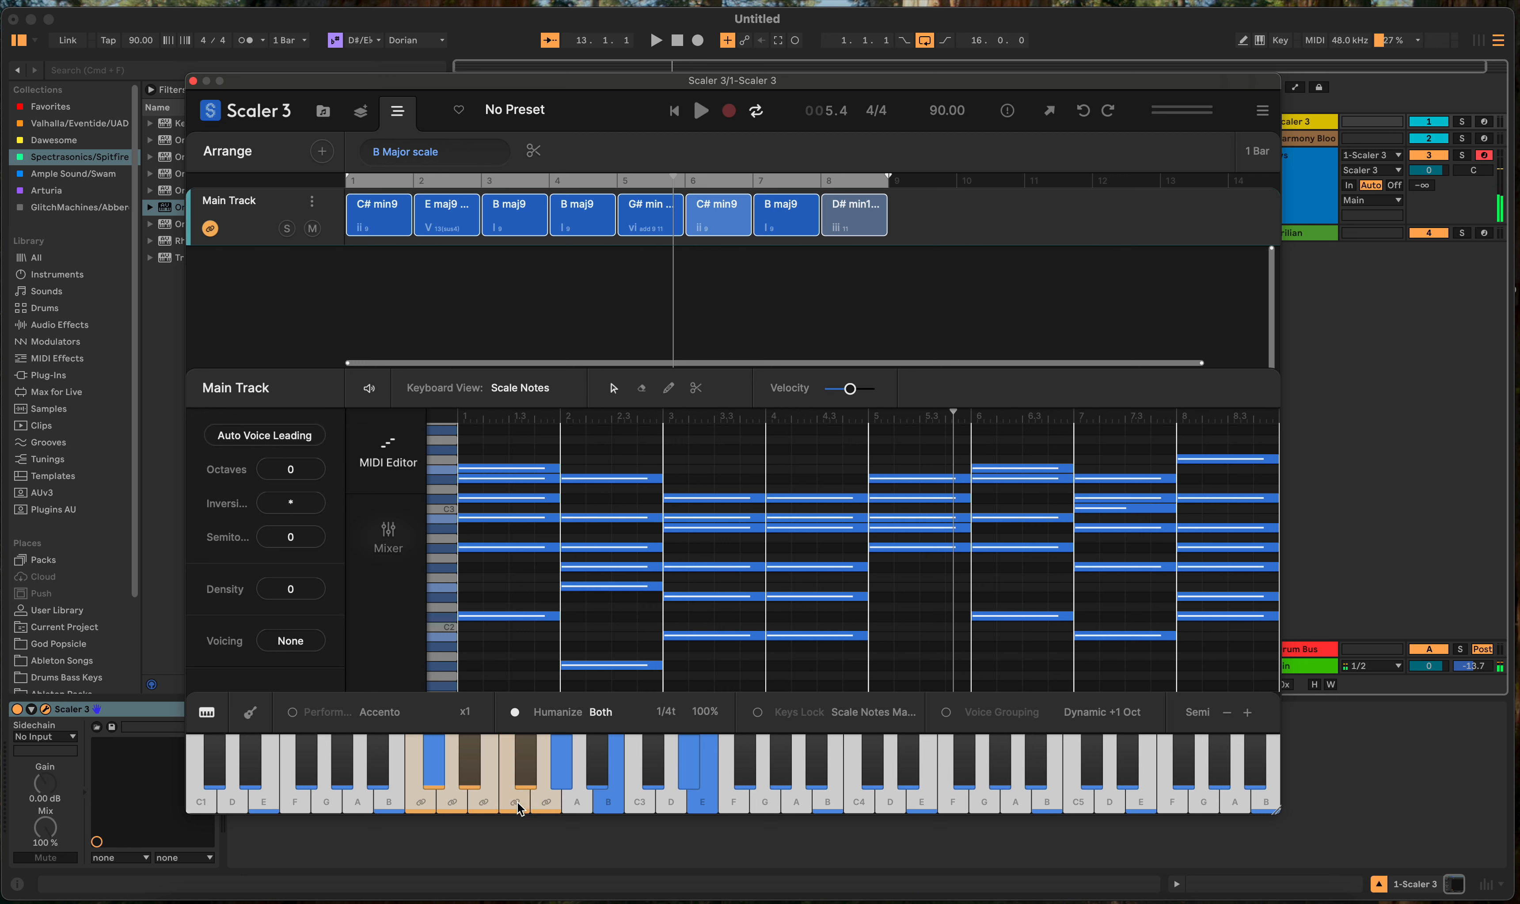
click(517, 773)
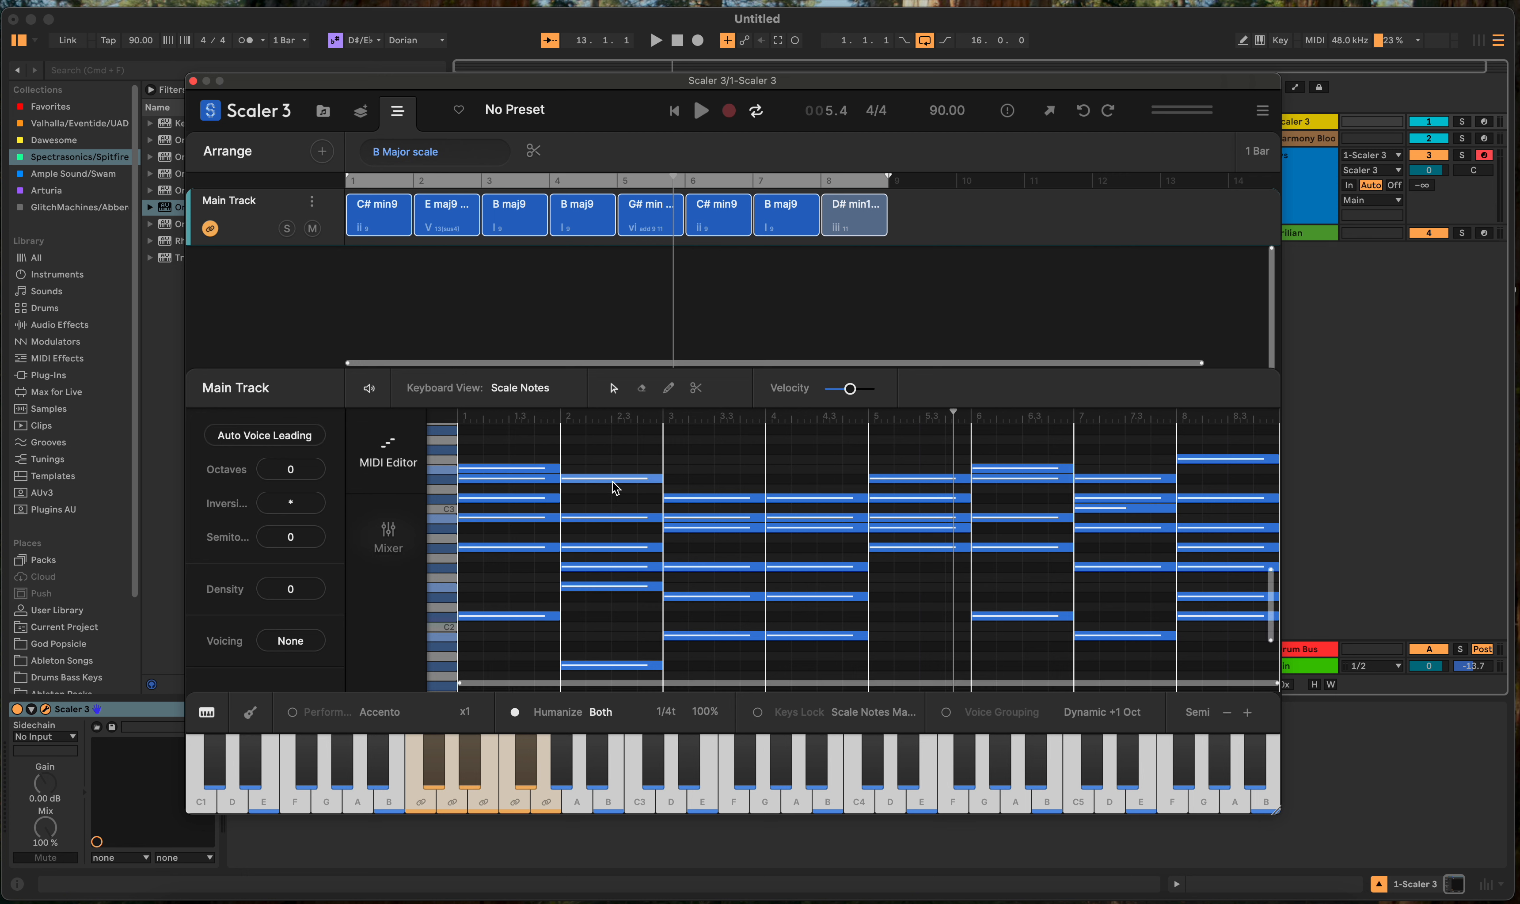
Step: Select the seventh chord's notes in the MIDI editor and audition the first, fifth and second chords
drag(1092, 454, 1119, 661)
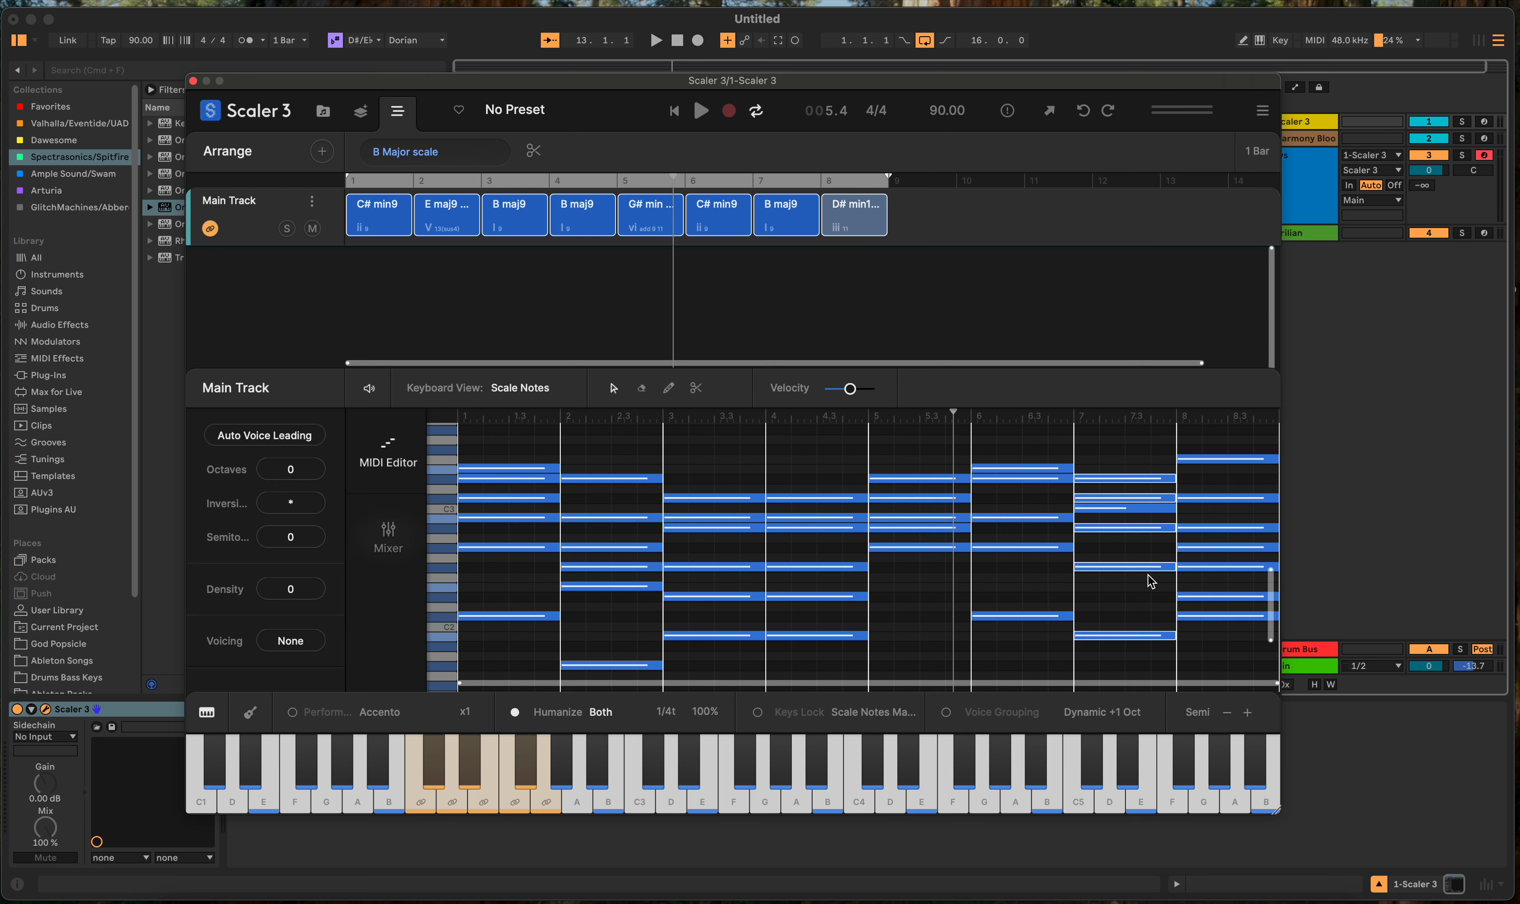
click(397, 231)
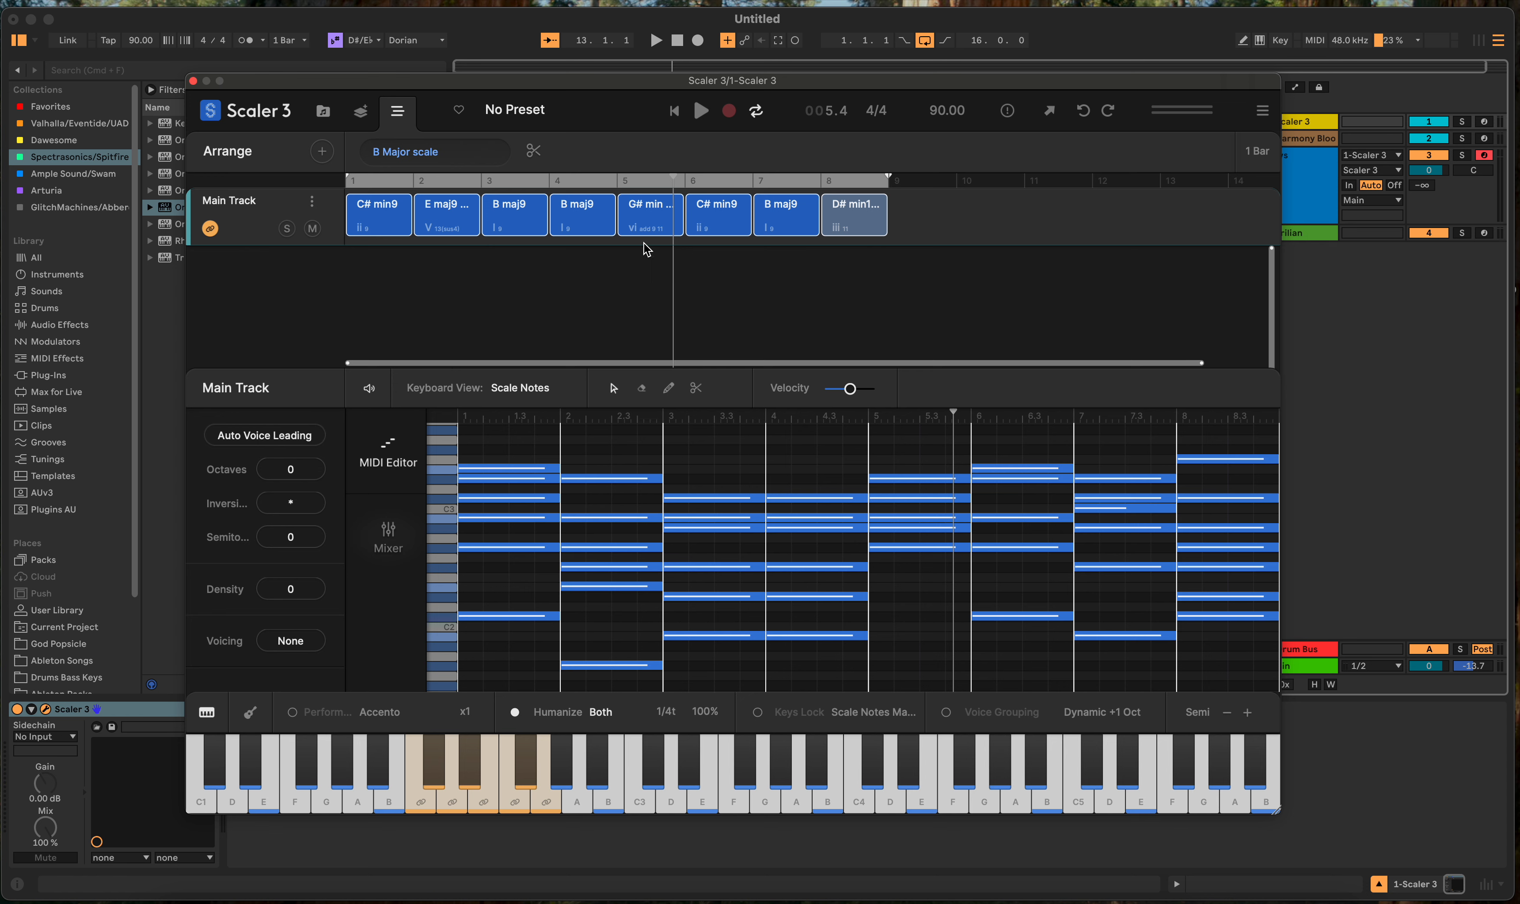
click(665, 227)
click(457, 231)
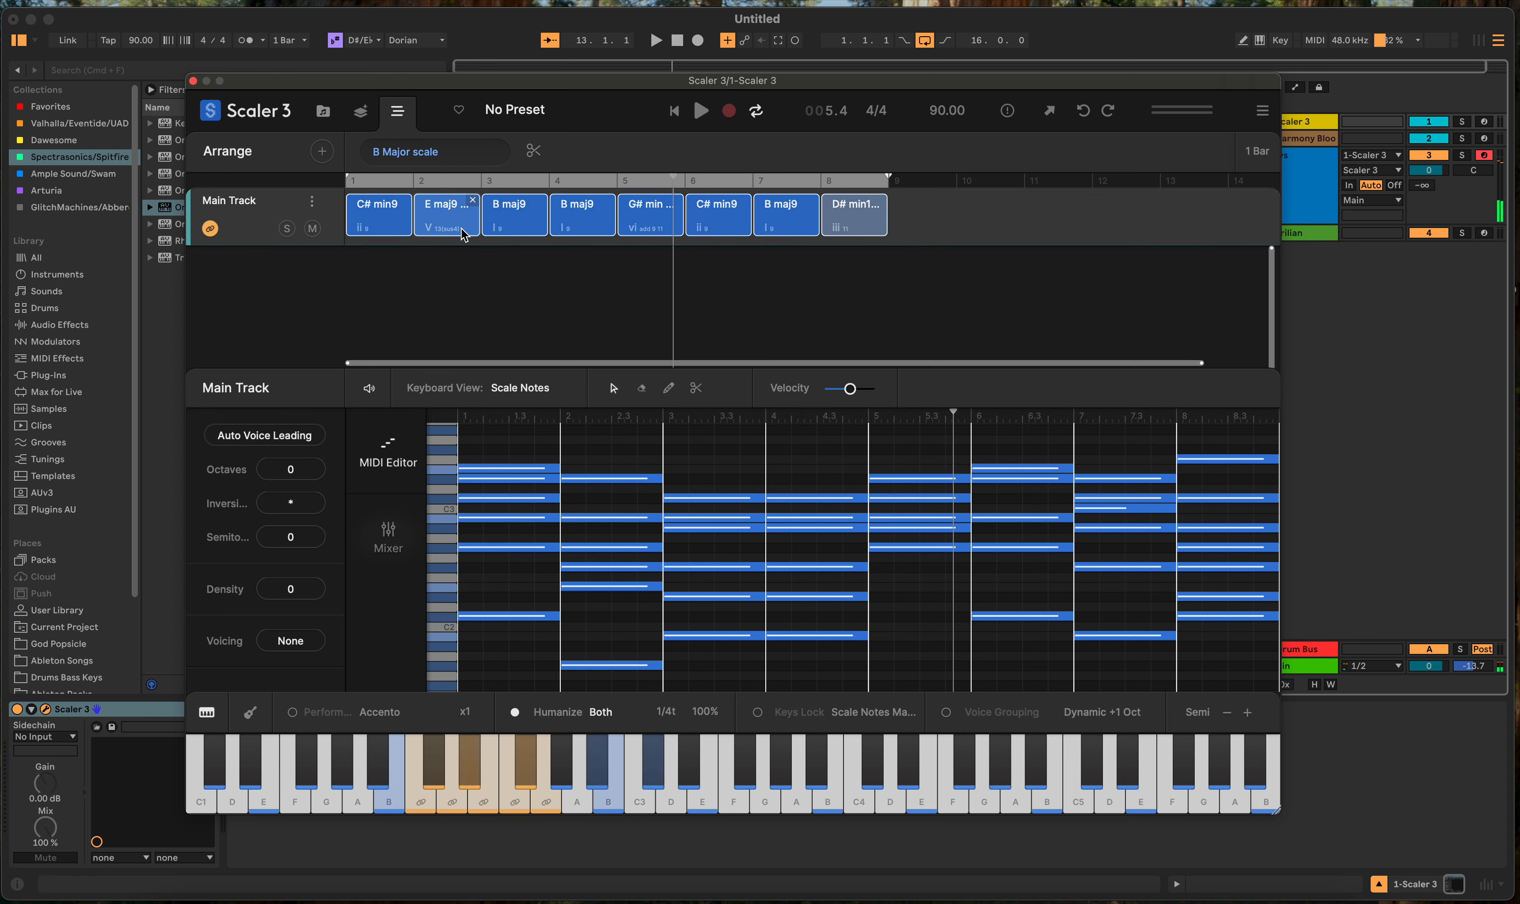
Step: Delete all chords from the Main Track and add G# min11 from the Abm or B (LateR&B) chord set
drag(939, 207, 338, 240)
key(Delete)
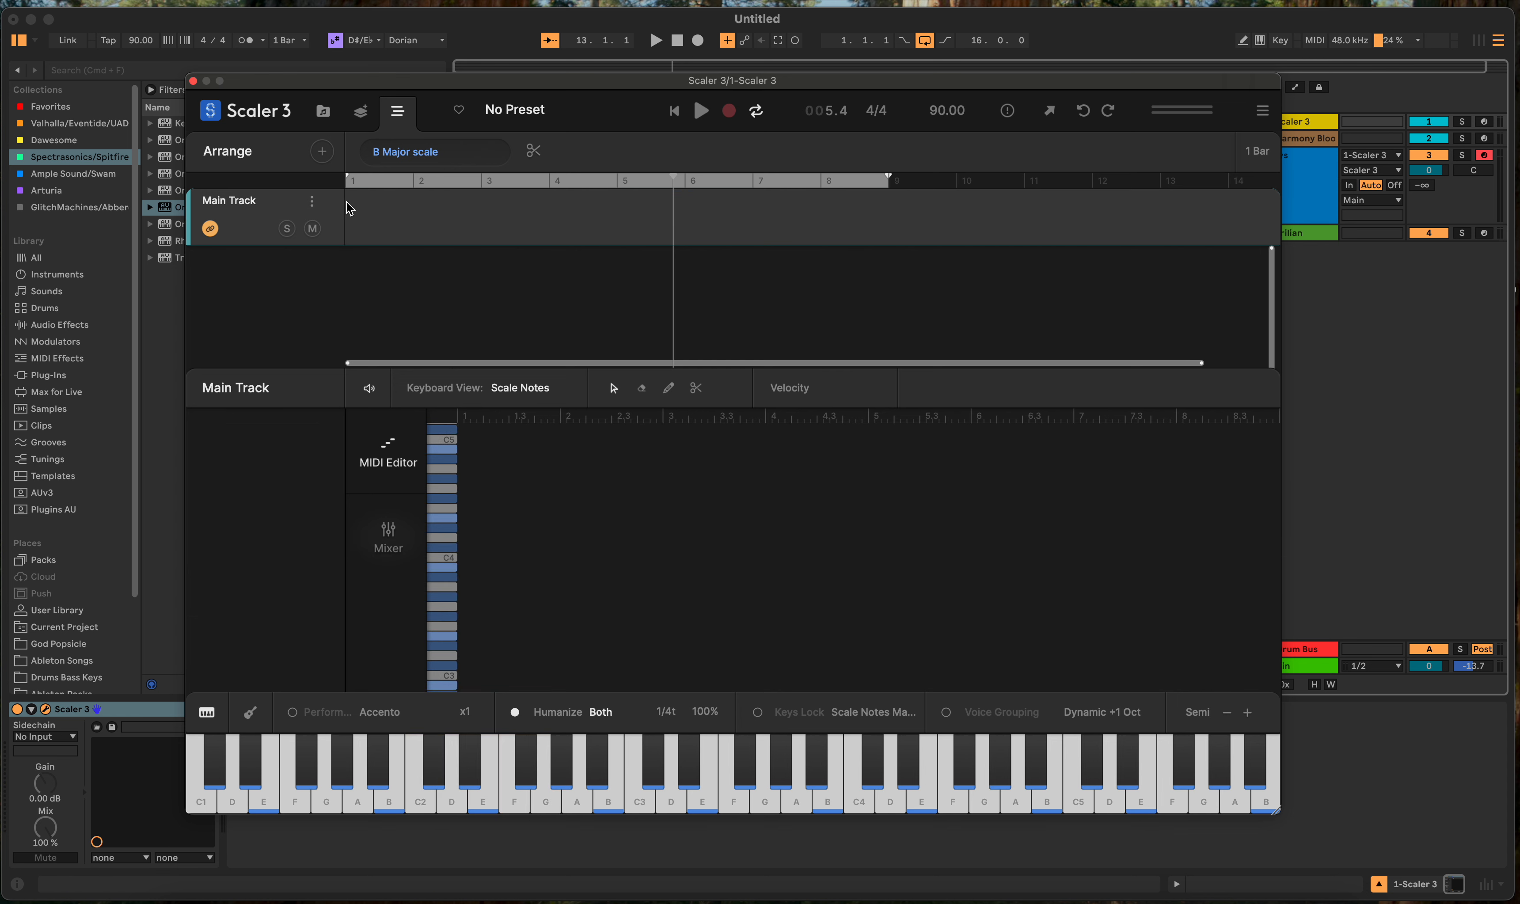
click(322, 113)
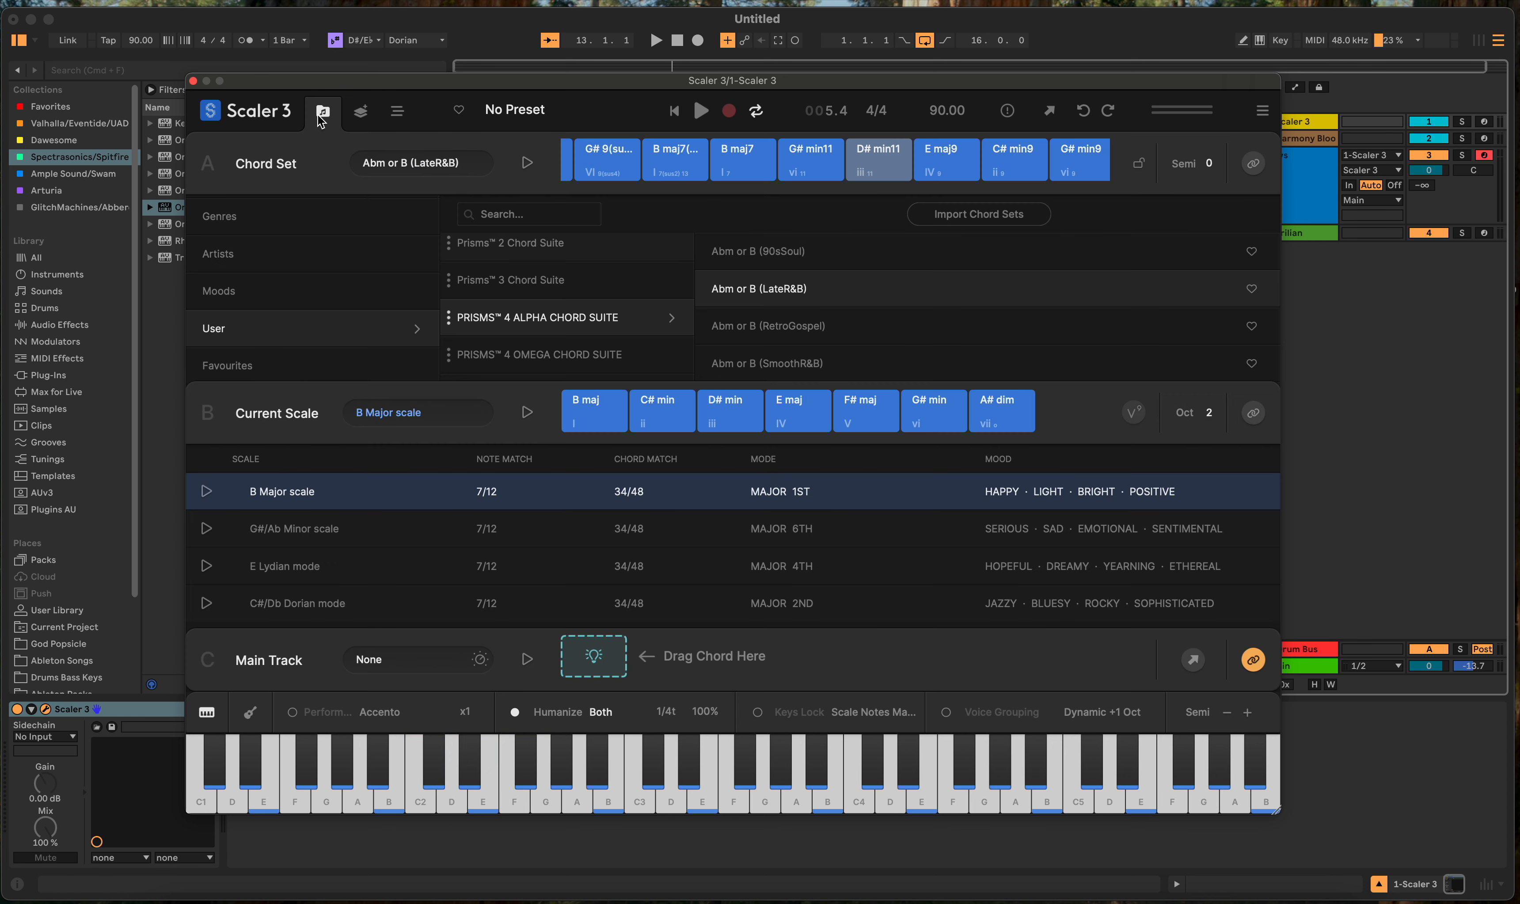
drag(805, 161, 595, 659)
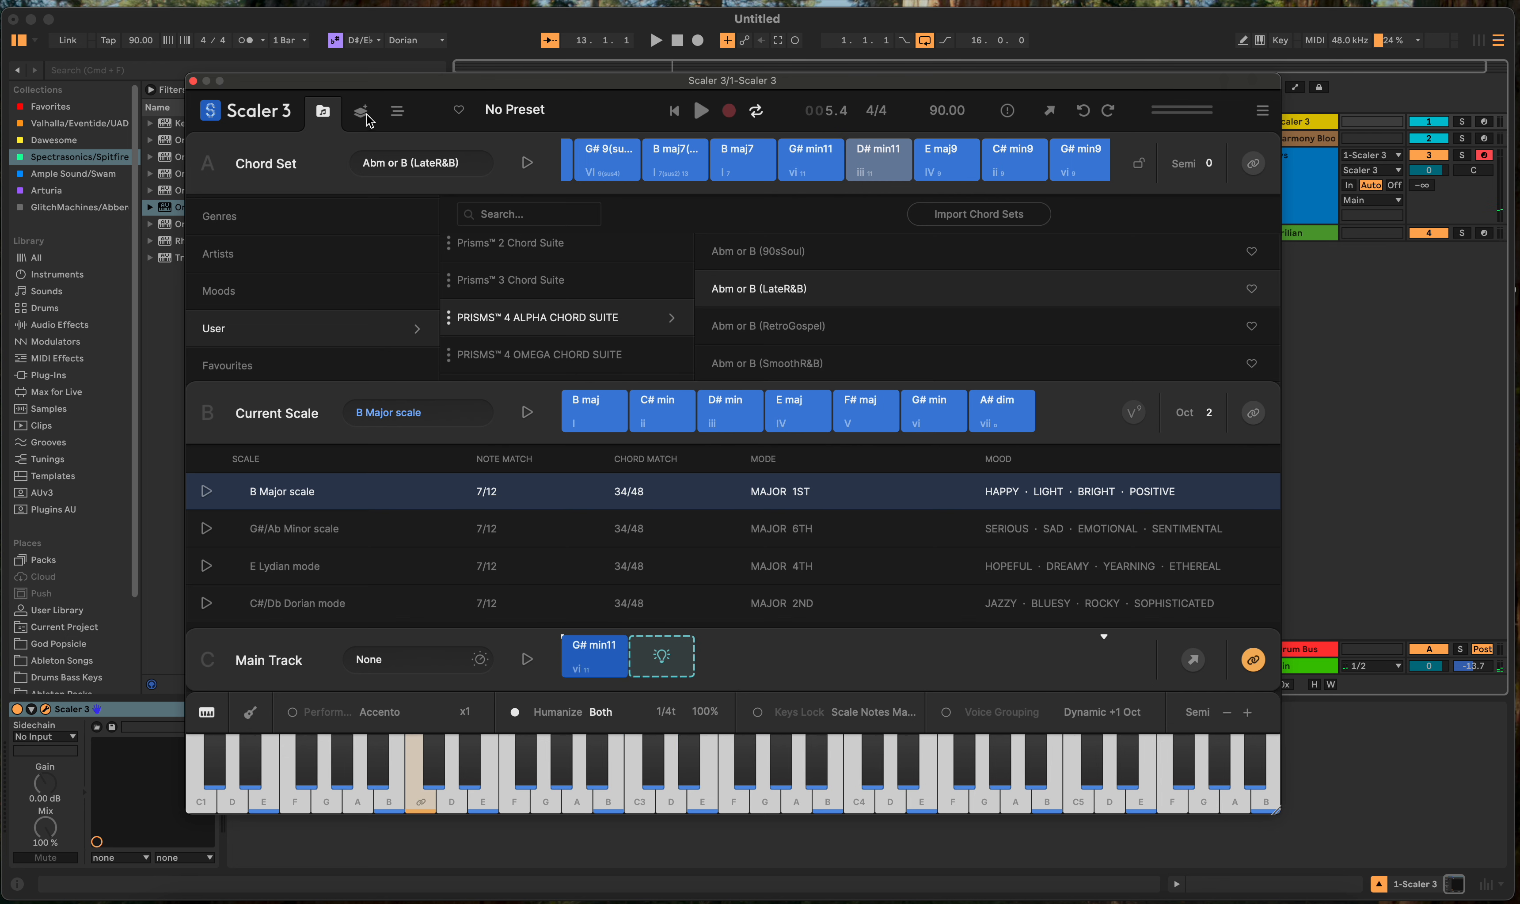
Step: Select the G# min11 chord in the Arrange view and check its Inversion control
click(397, 111)
click(371, 222)
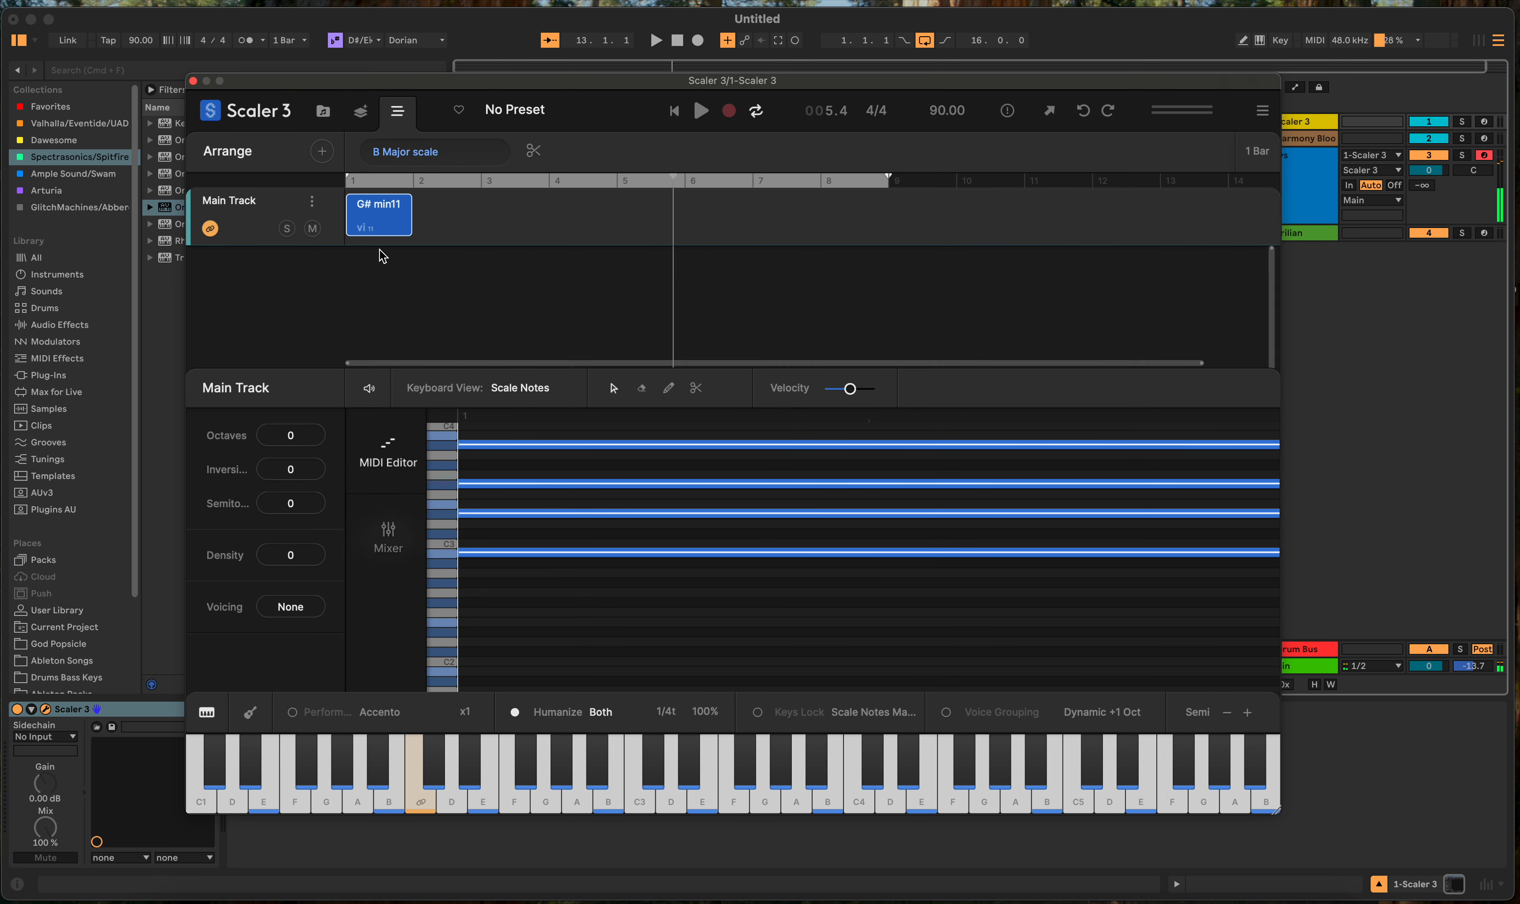
click(297, 480)
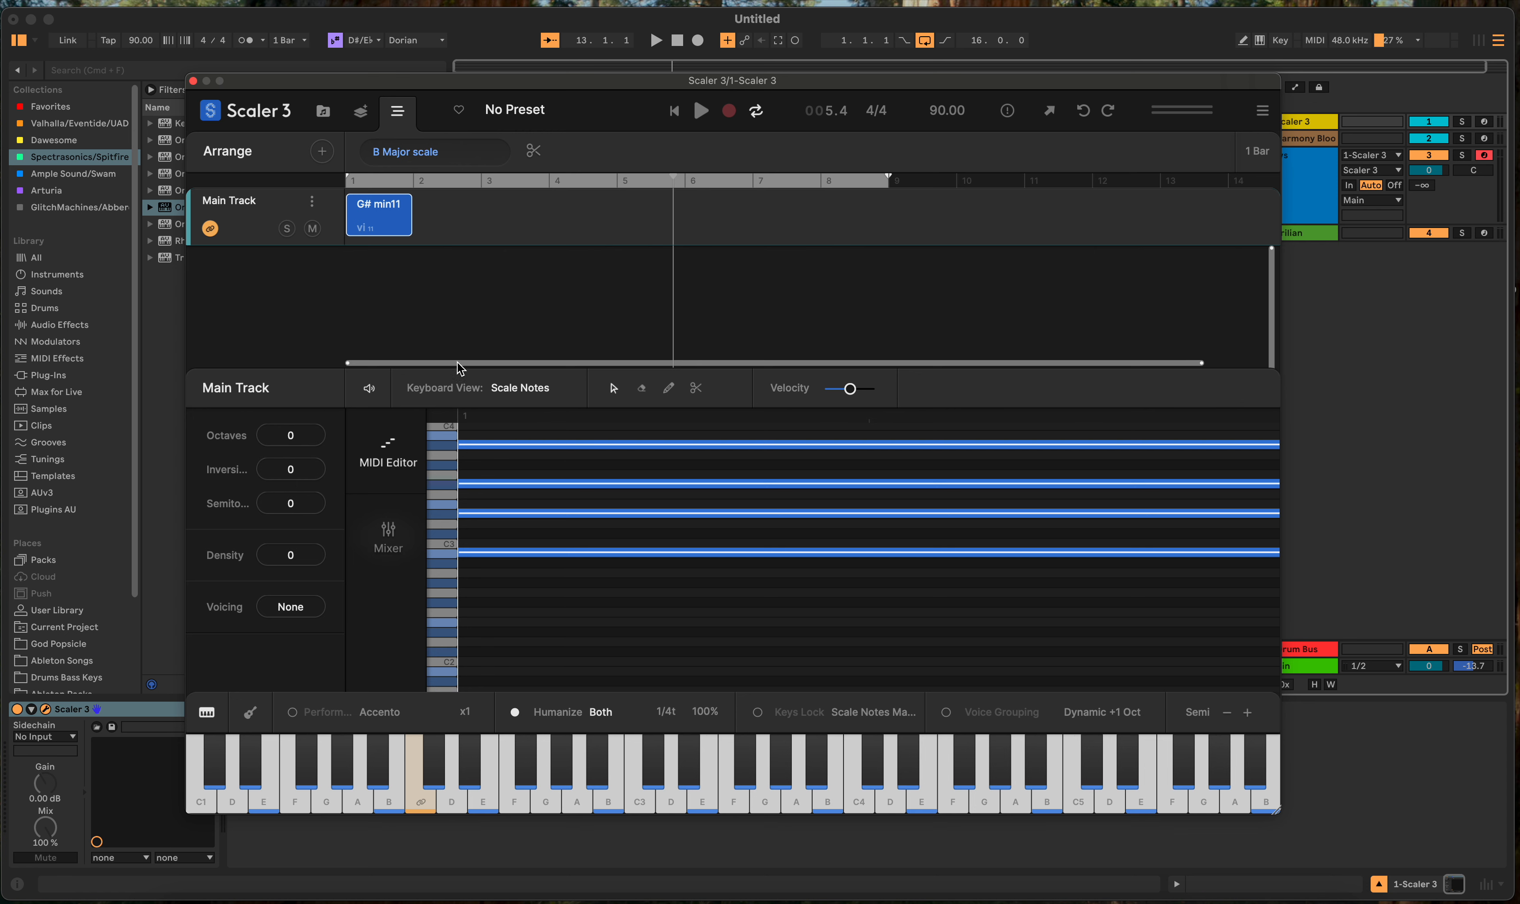
Step: Add C# min9 and D# 7 b9 from the chord set after G# min11 on the Main Track
click(322, 112)
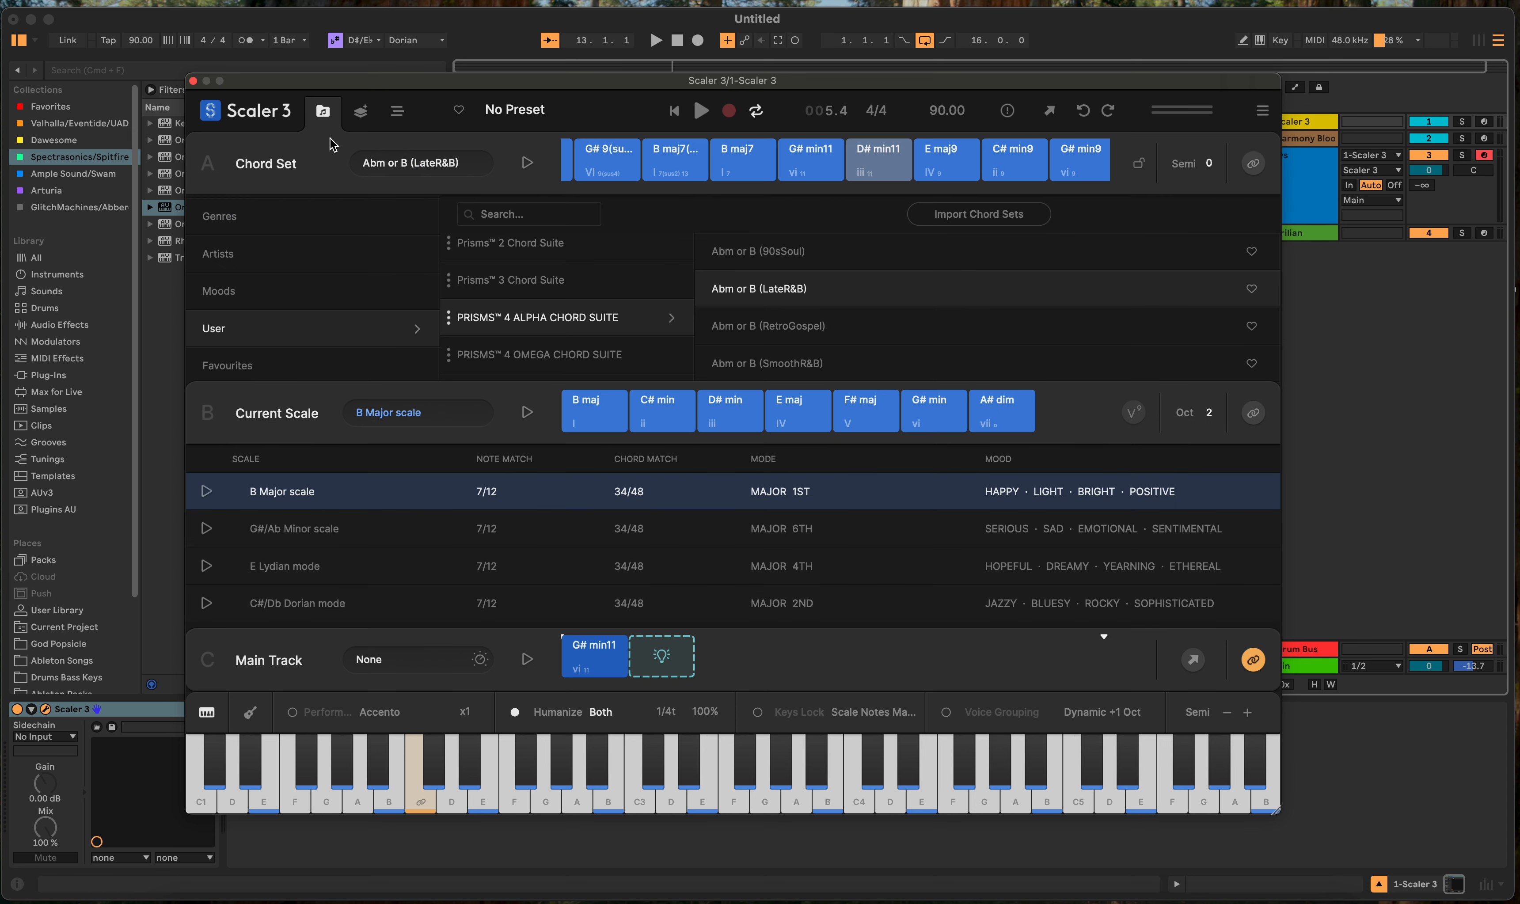
drag(1013, 160, 670, 661)
click(941, 166)
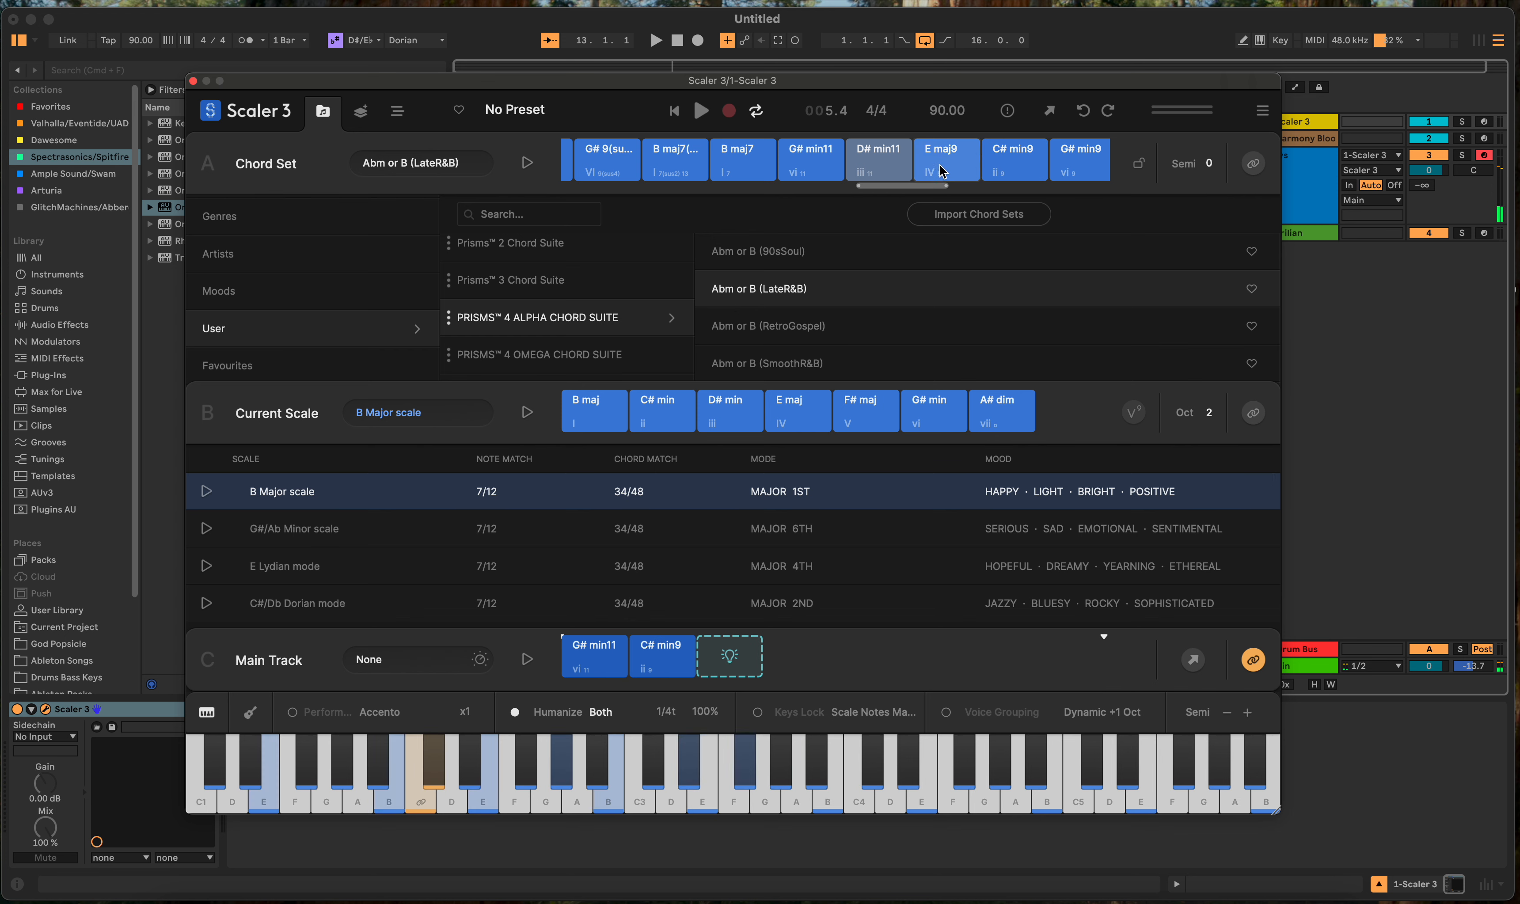
scroll(953, 178, right, 10)
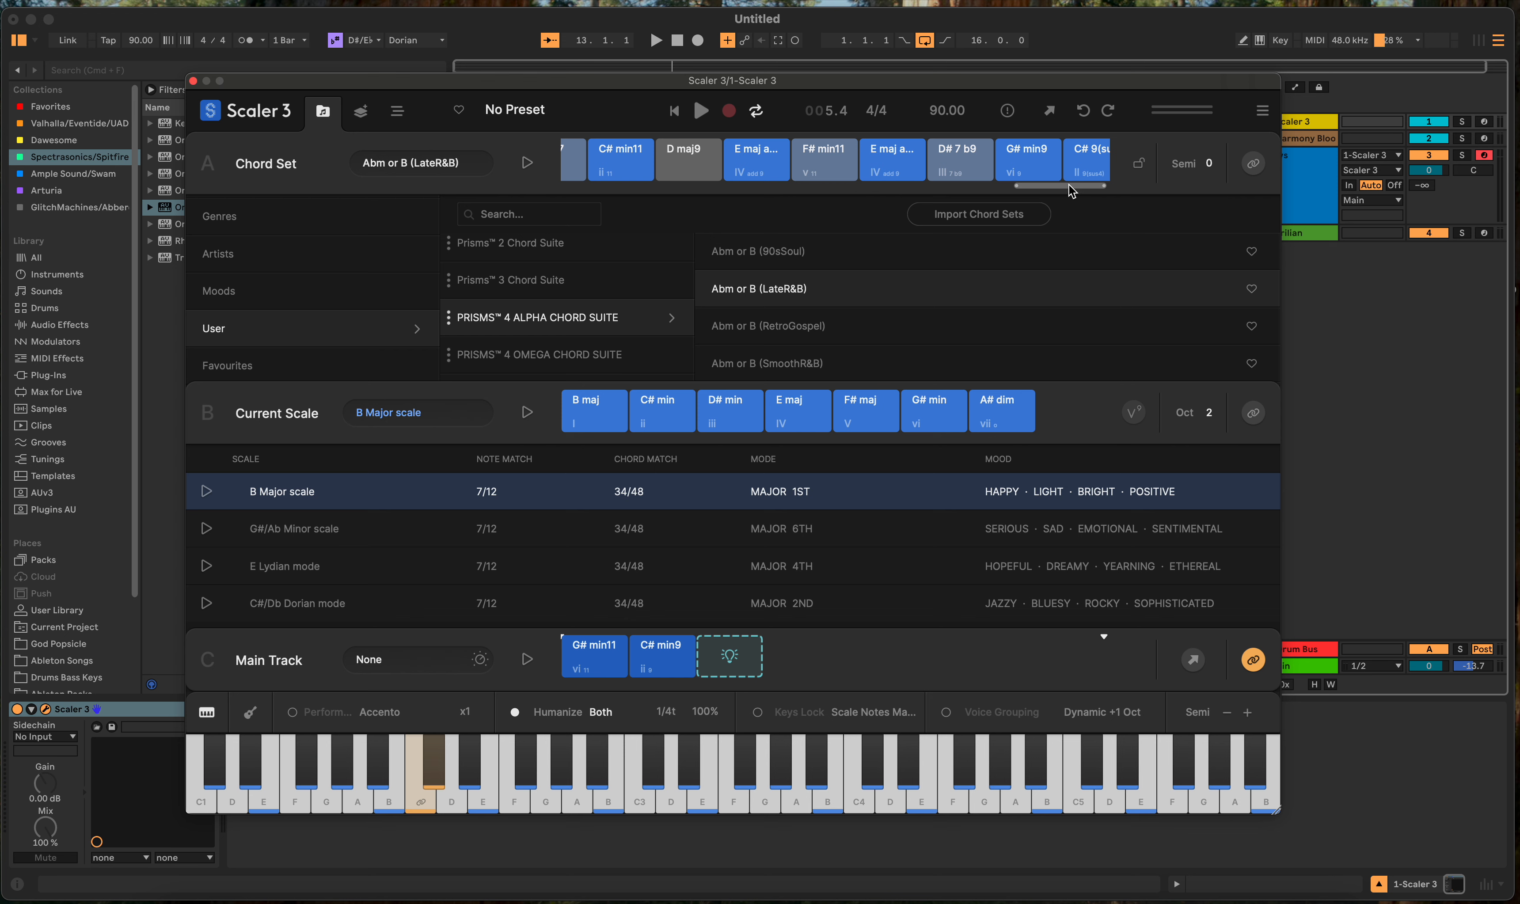
click(961, 168)
drag(962, 172, 734, 656)
Step: Open the three-chord progression in the Arrange view and audition its chords one by one
click(361, 112)
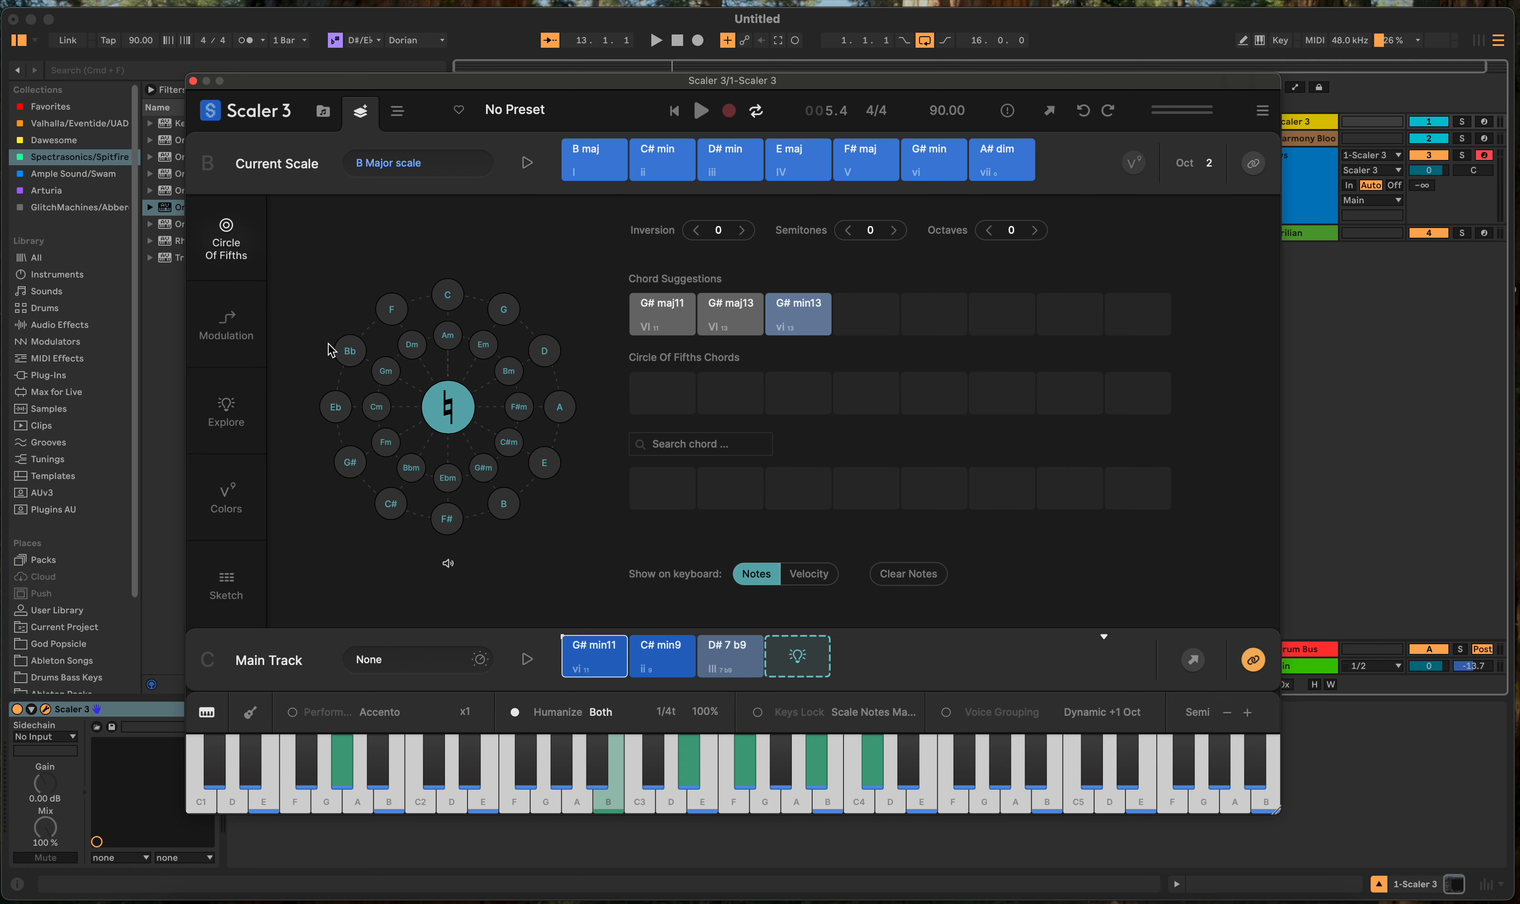
click(397, 111)
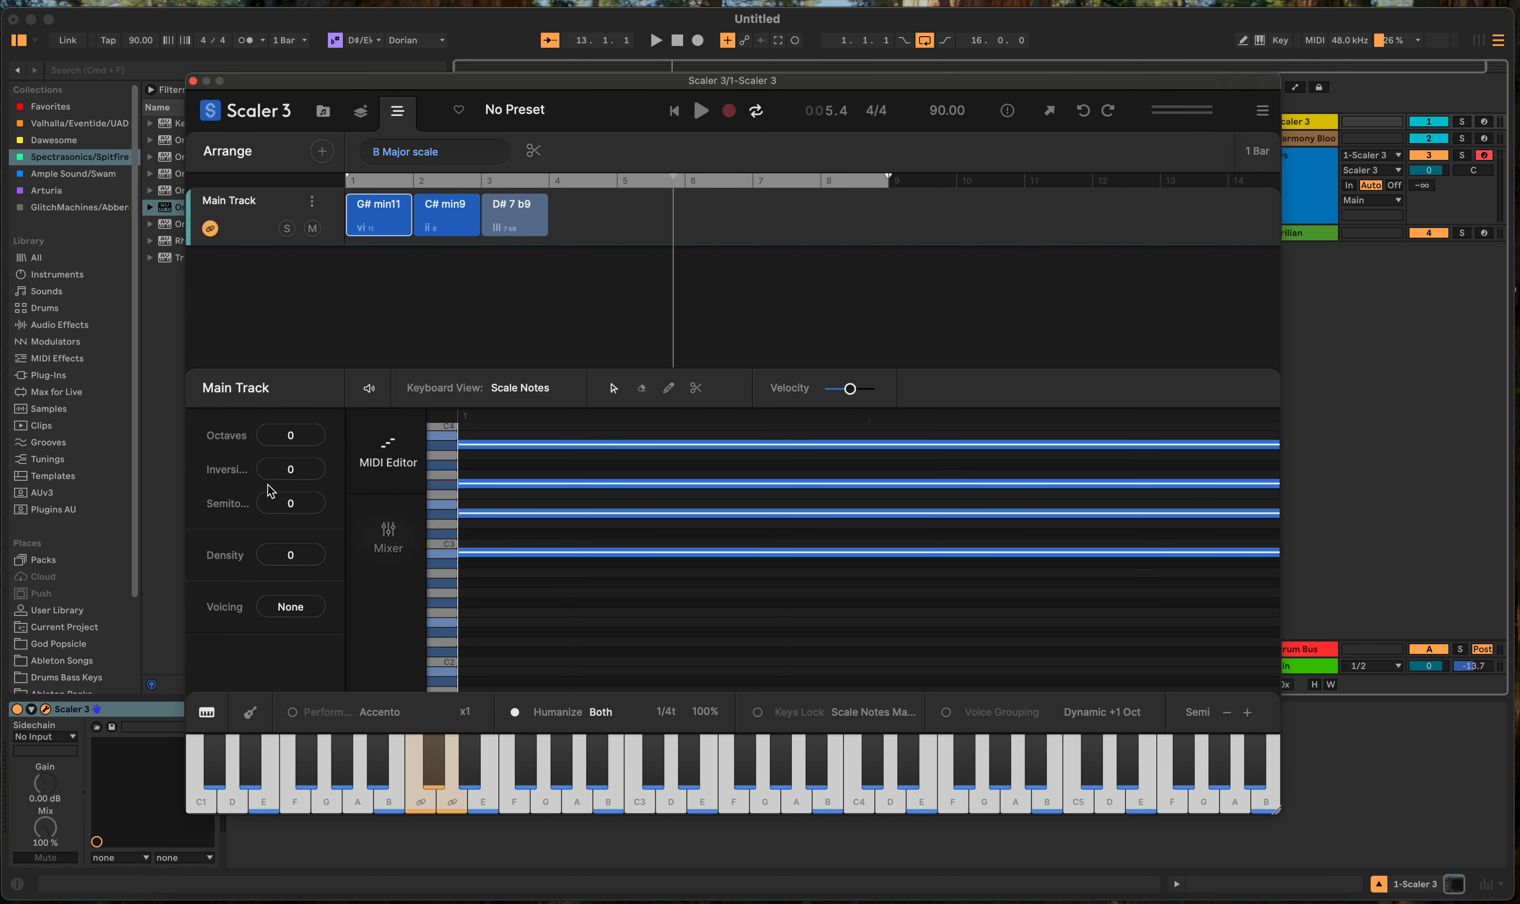
click(510, 216)
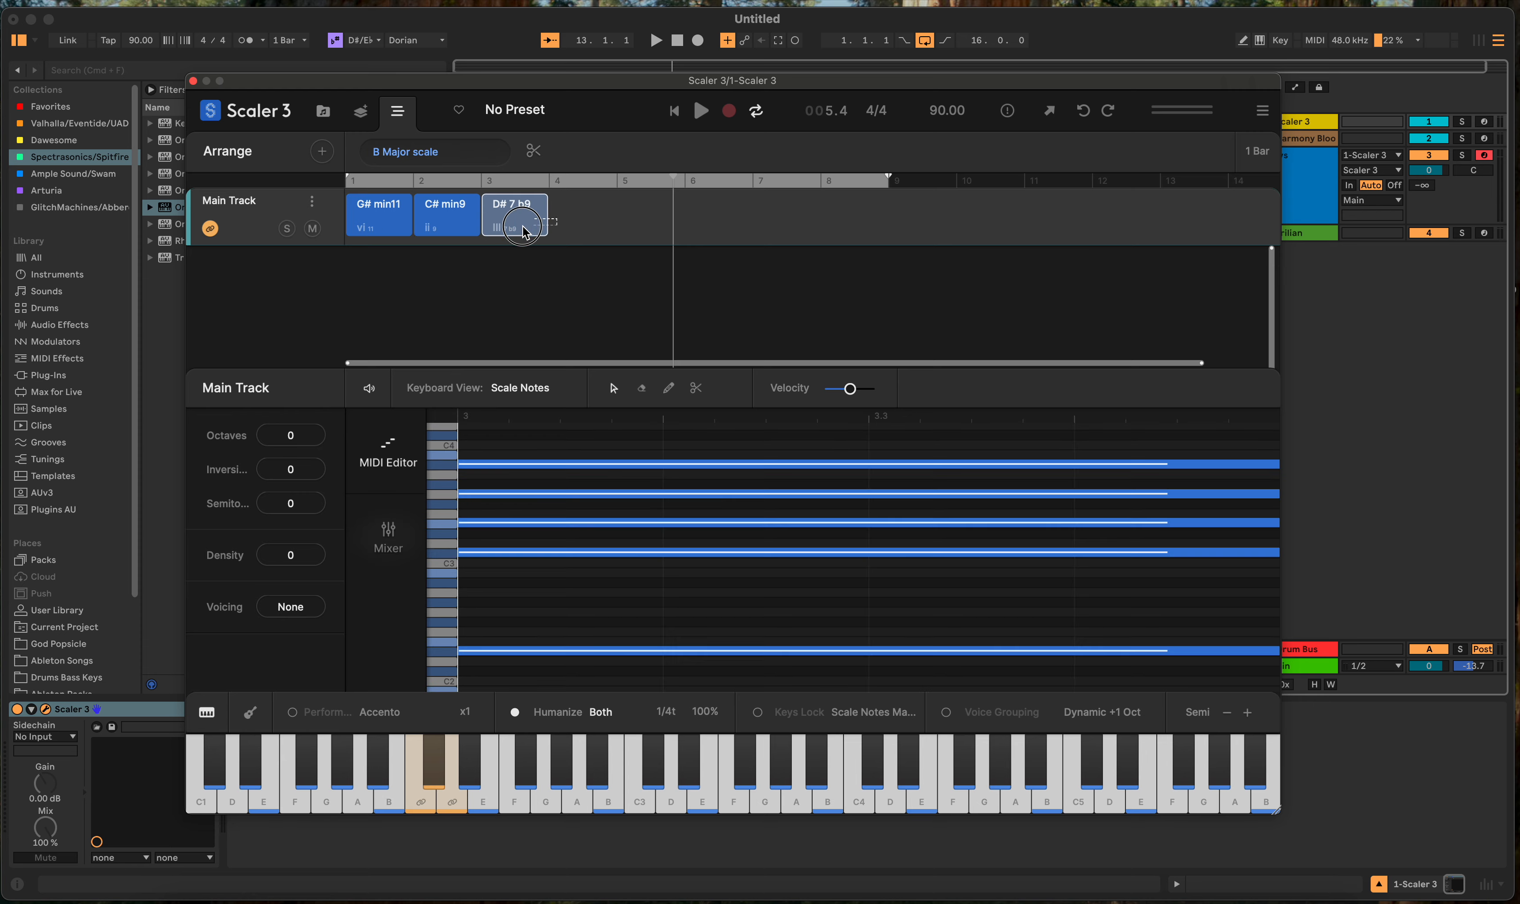
shift+click(460, 212)
click(602, 232)
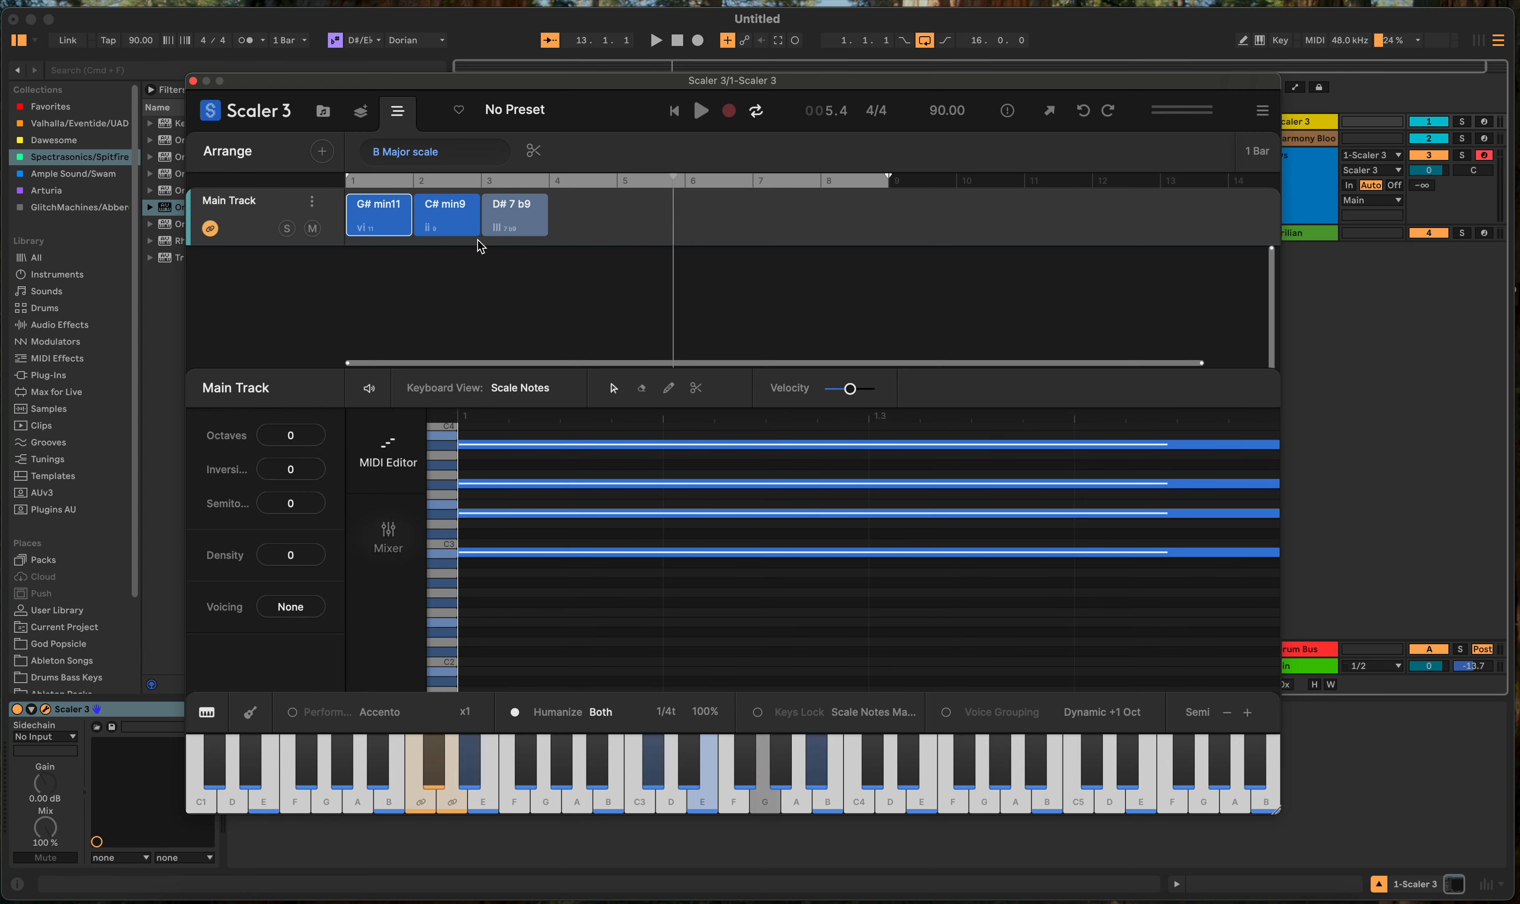
click(420, 228)
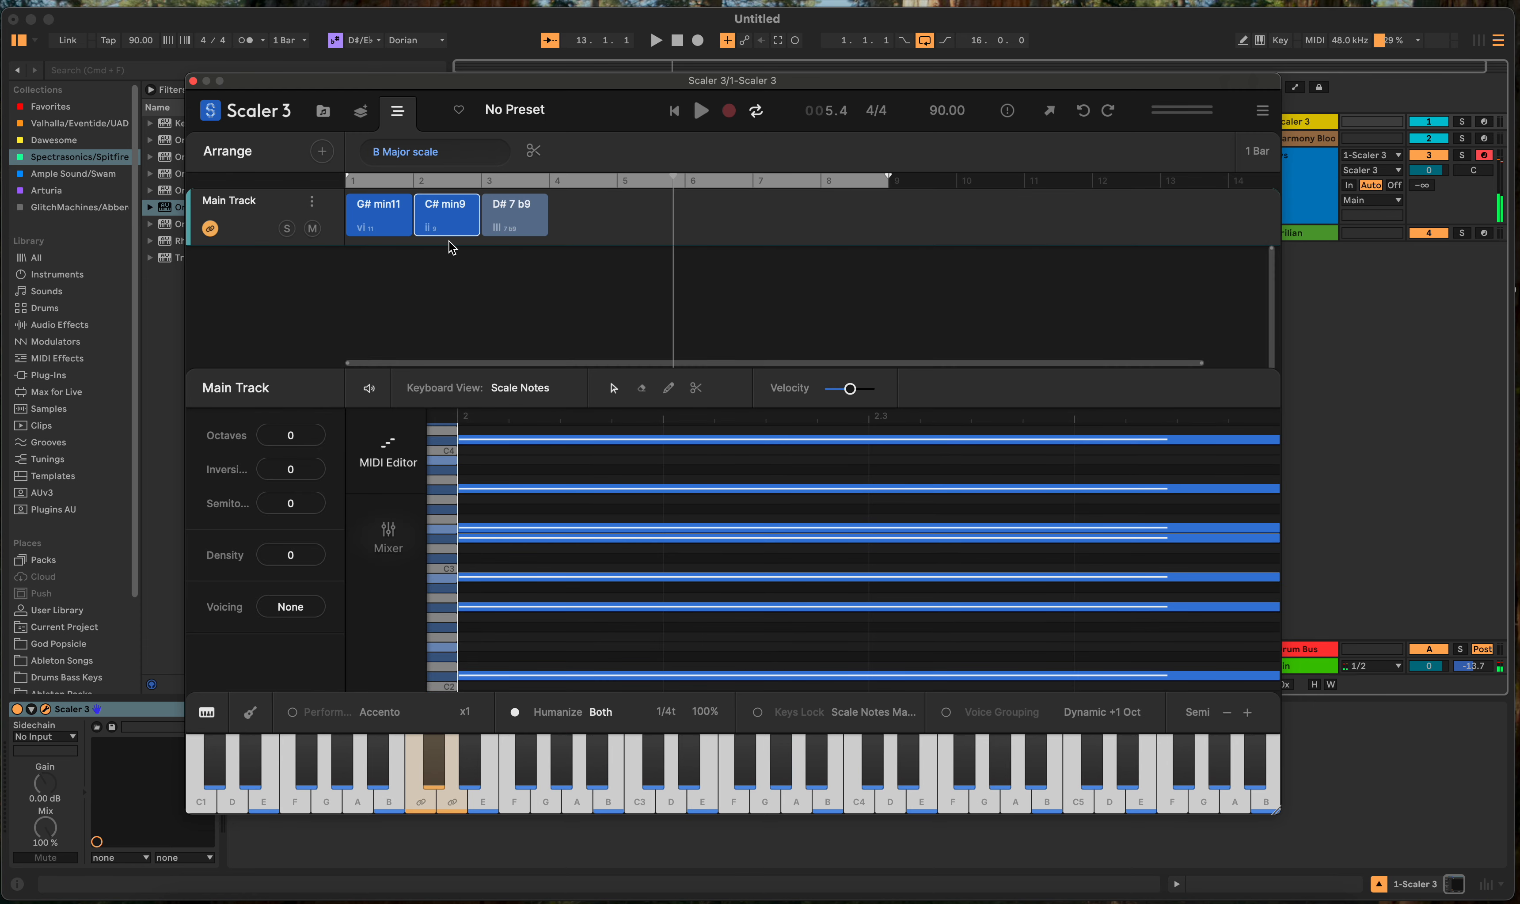
key(Right)
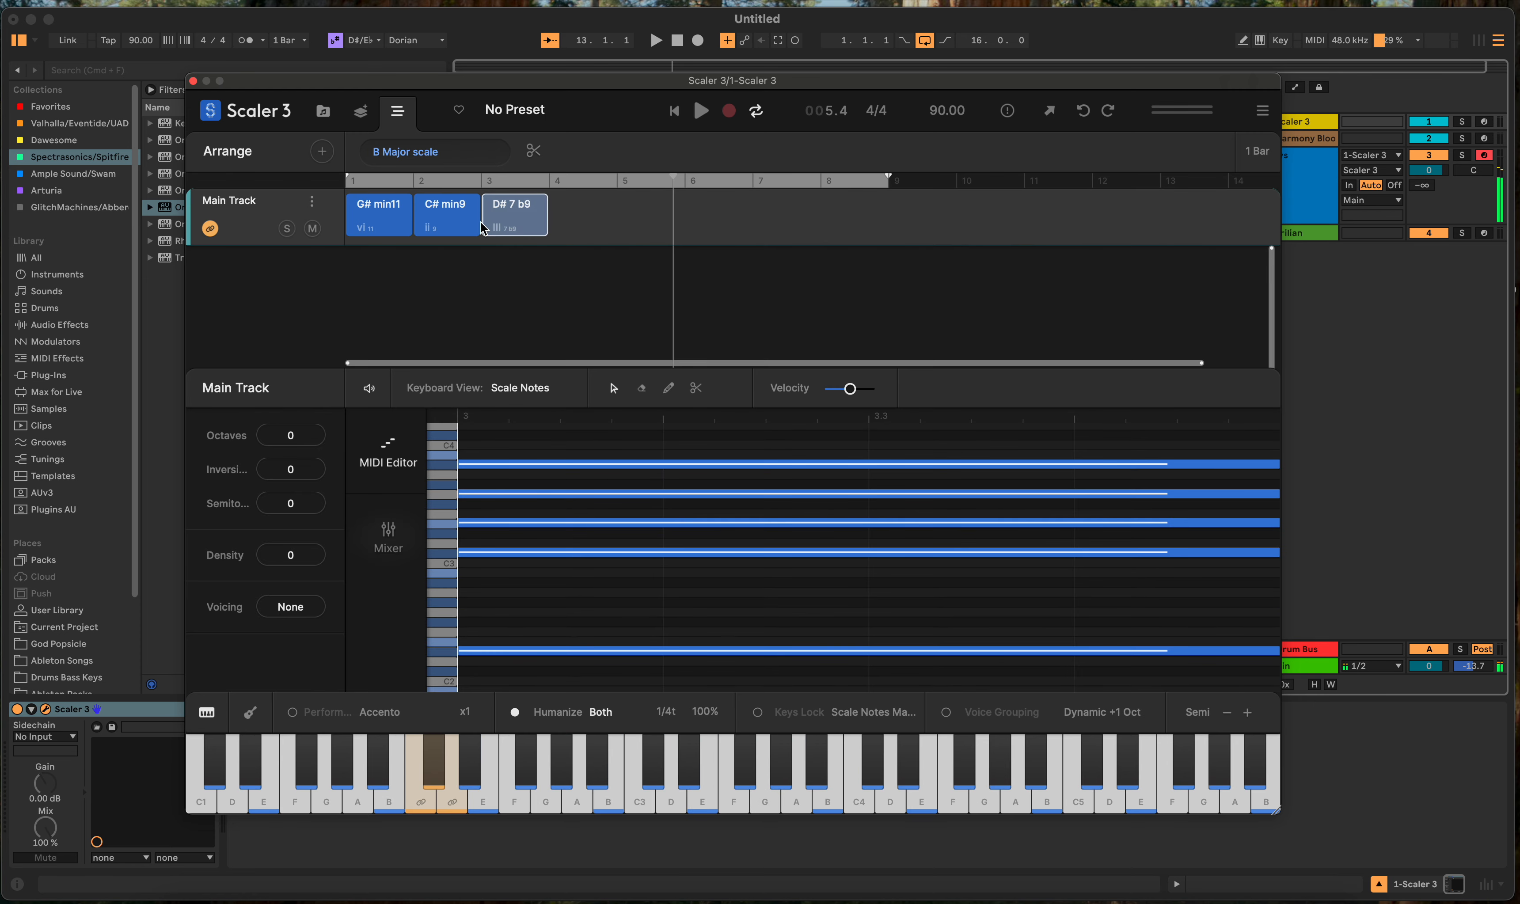
Step: Set the G# min11 chord's inversion to -3
click(401, 230)
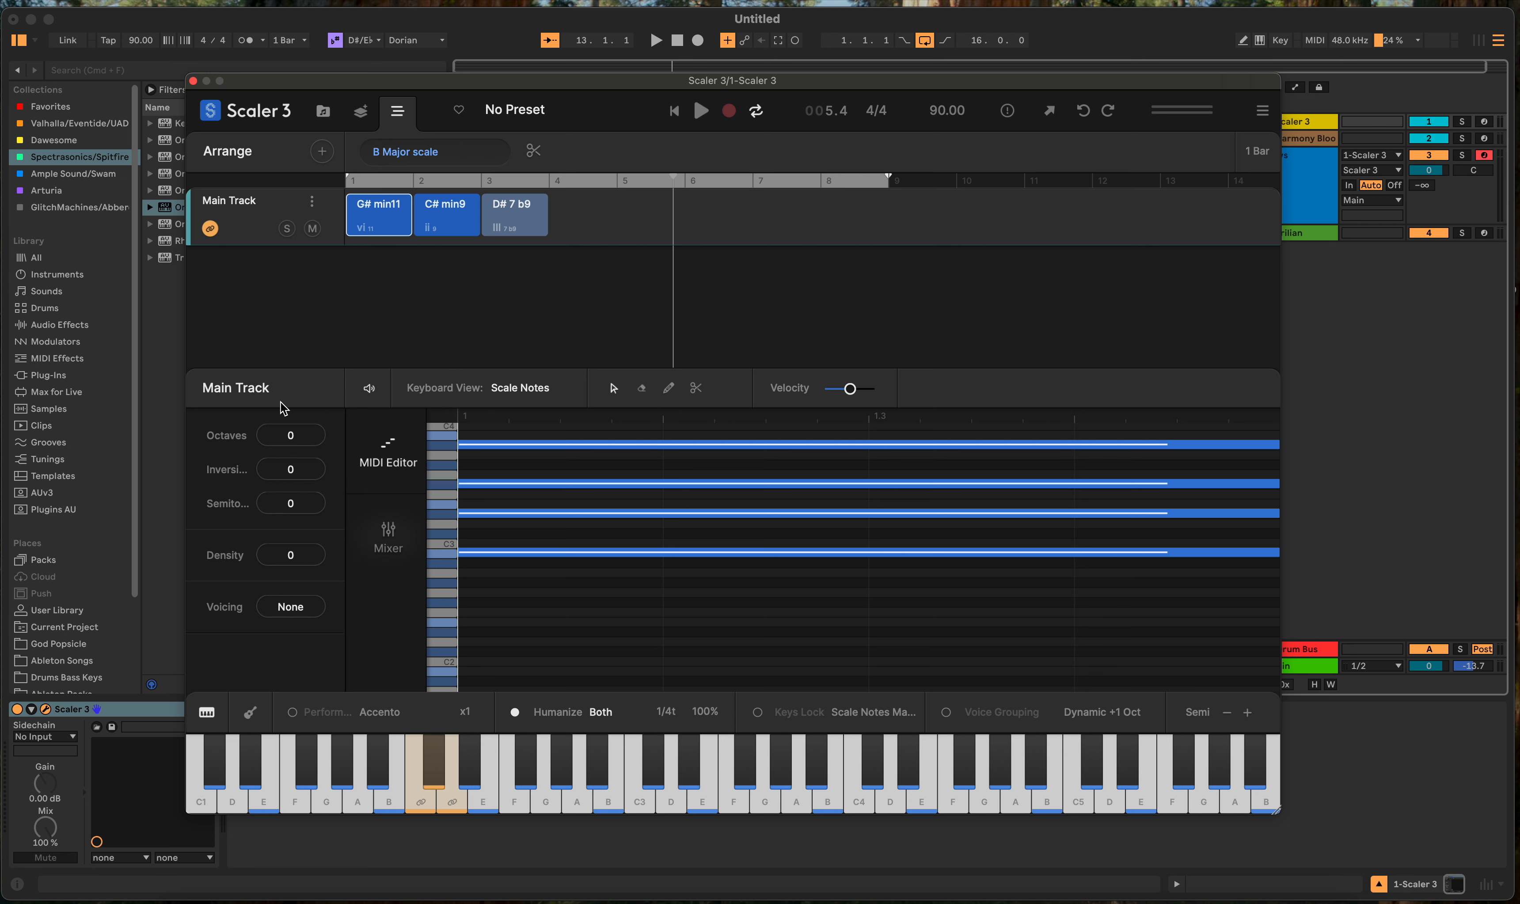
drag(296, 482, 282, 588)
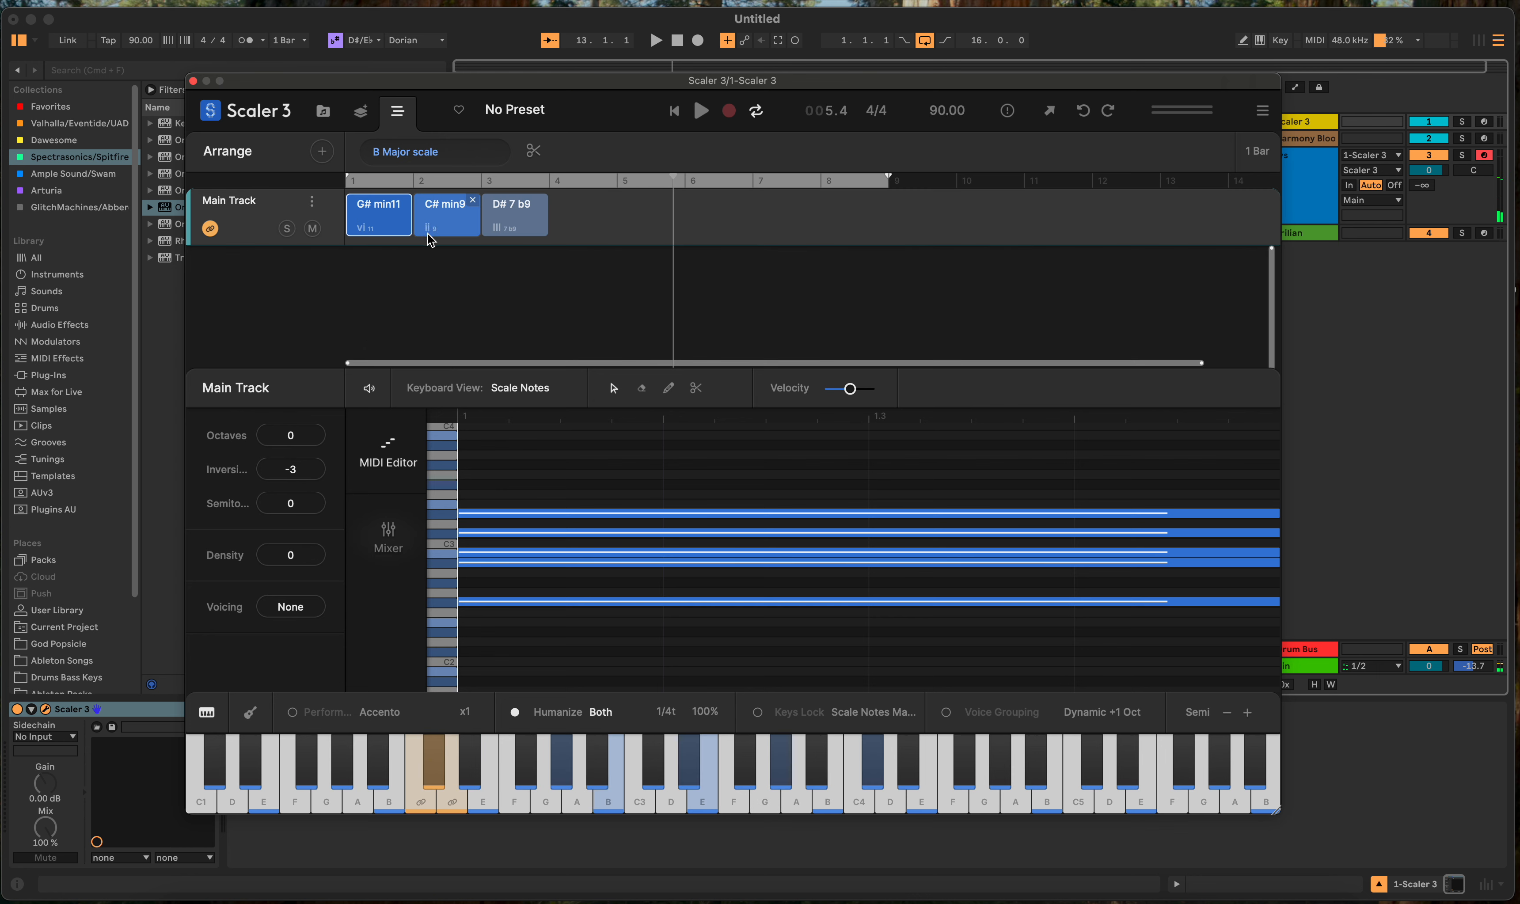
Step: Lower the C# min9 chord's inversion and play the D# 7 b9 chord to compare
click(439, 222)
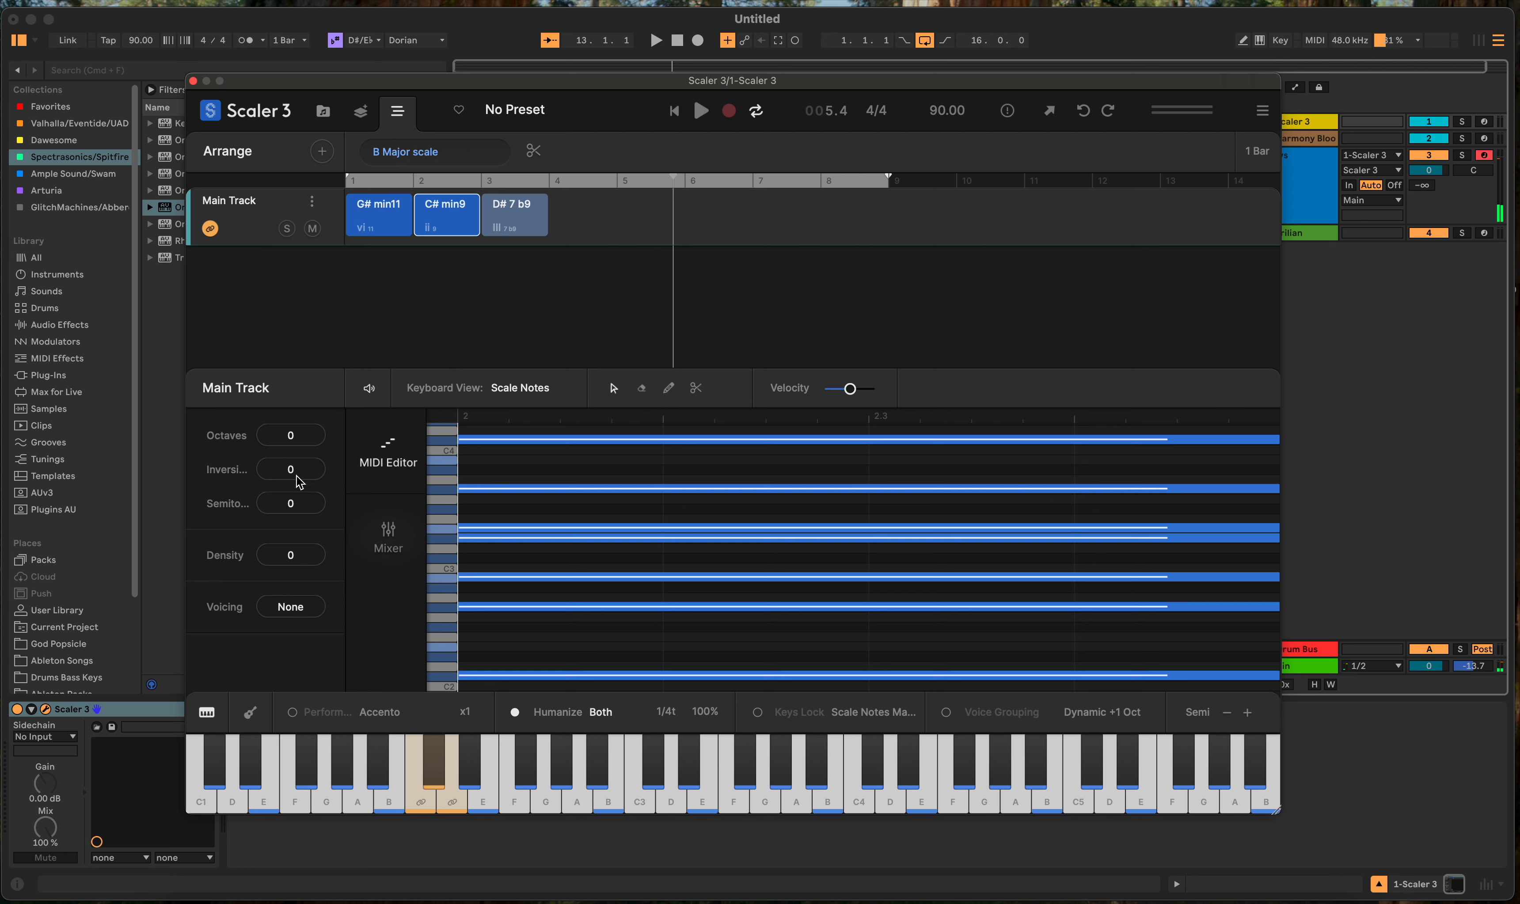
drag(292, 475, 288, 492)
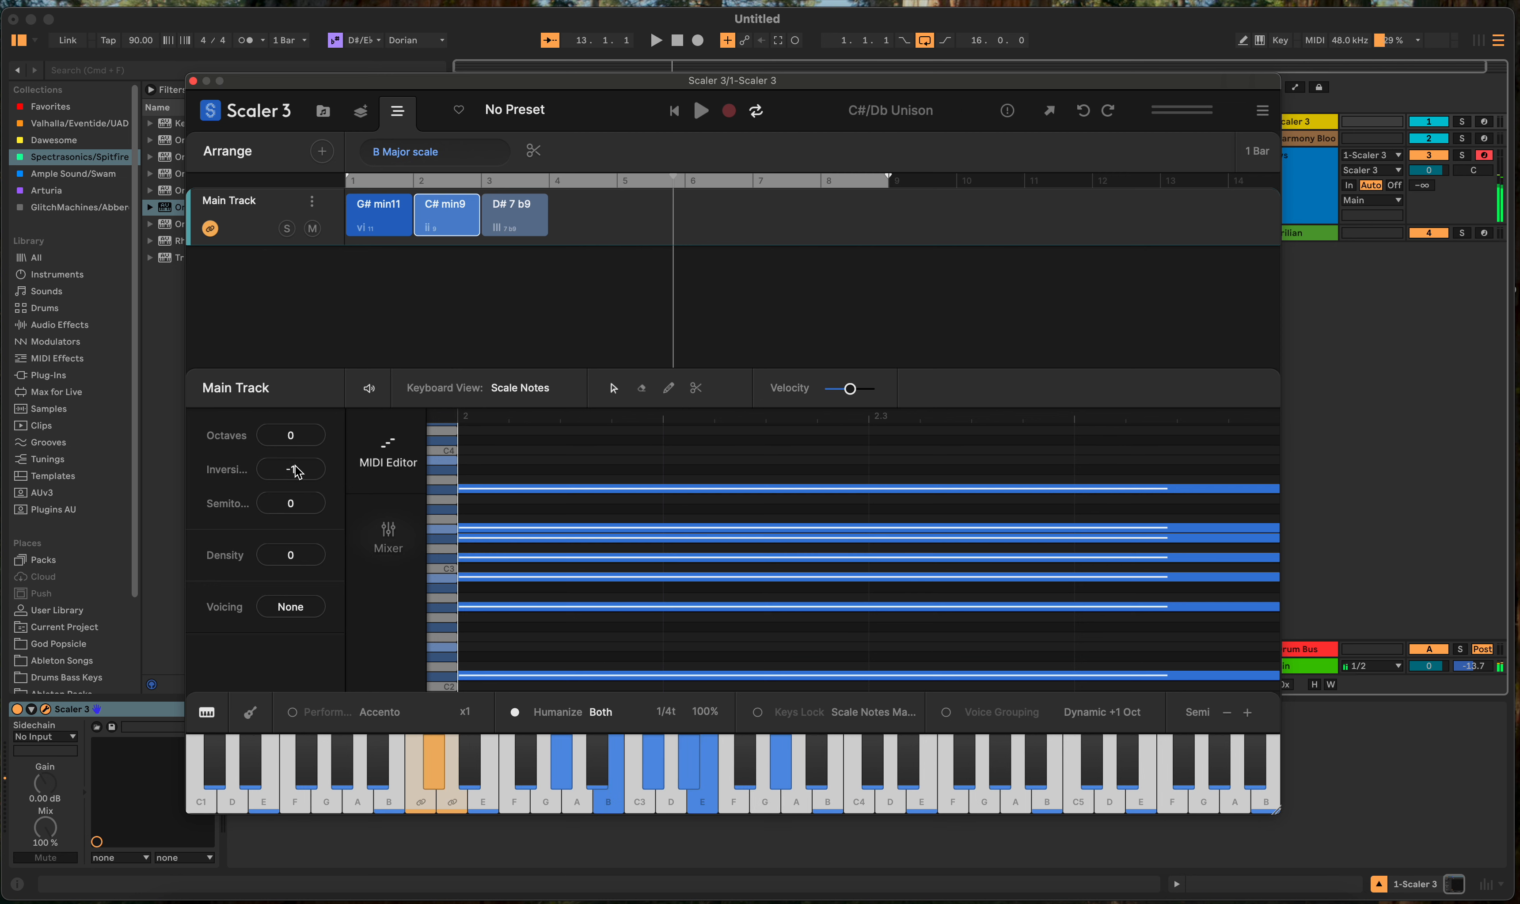
mouse_move(302, 468)
mouse_down()
mouse_move(296, 502)
mouse_move(297, 479)
mouse_up()
click(503, 222)
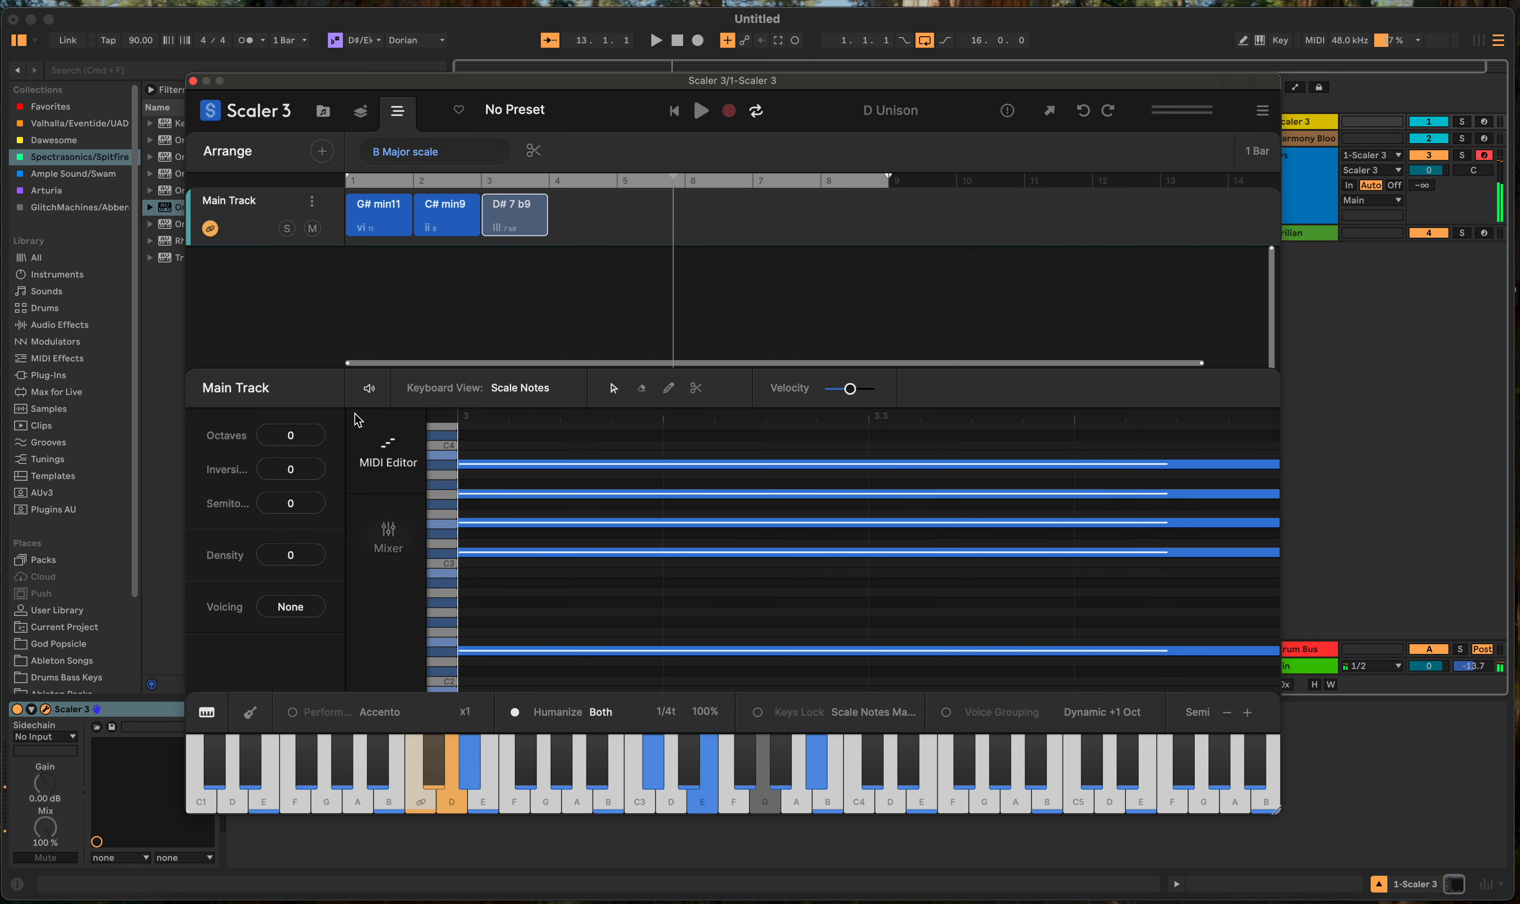
Step: Set the D# 7 b9 chord's inversion to -1 and review the commands available for that chord
drag(291, 479, 285, 519)
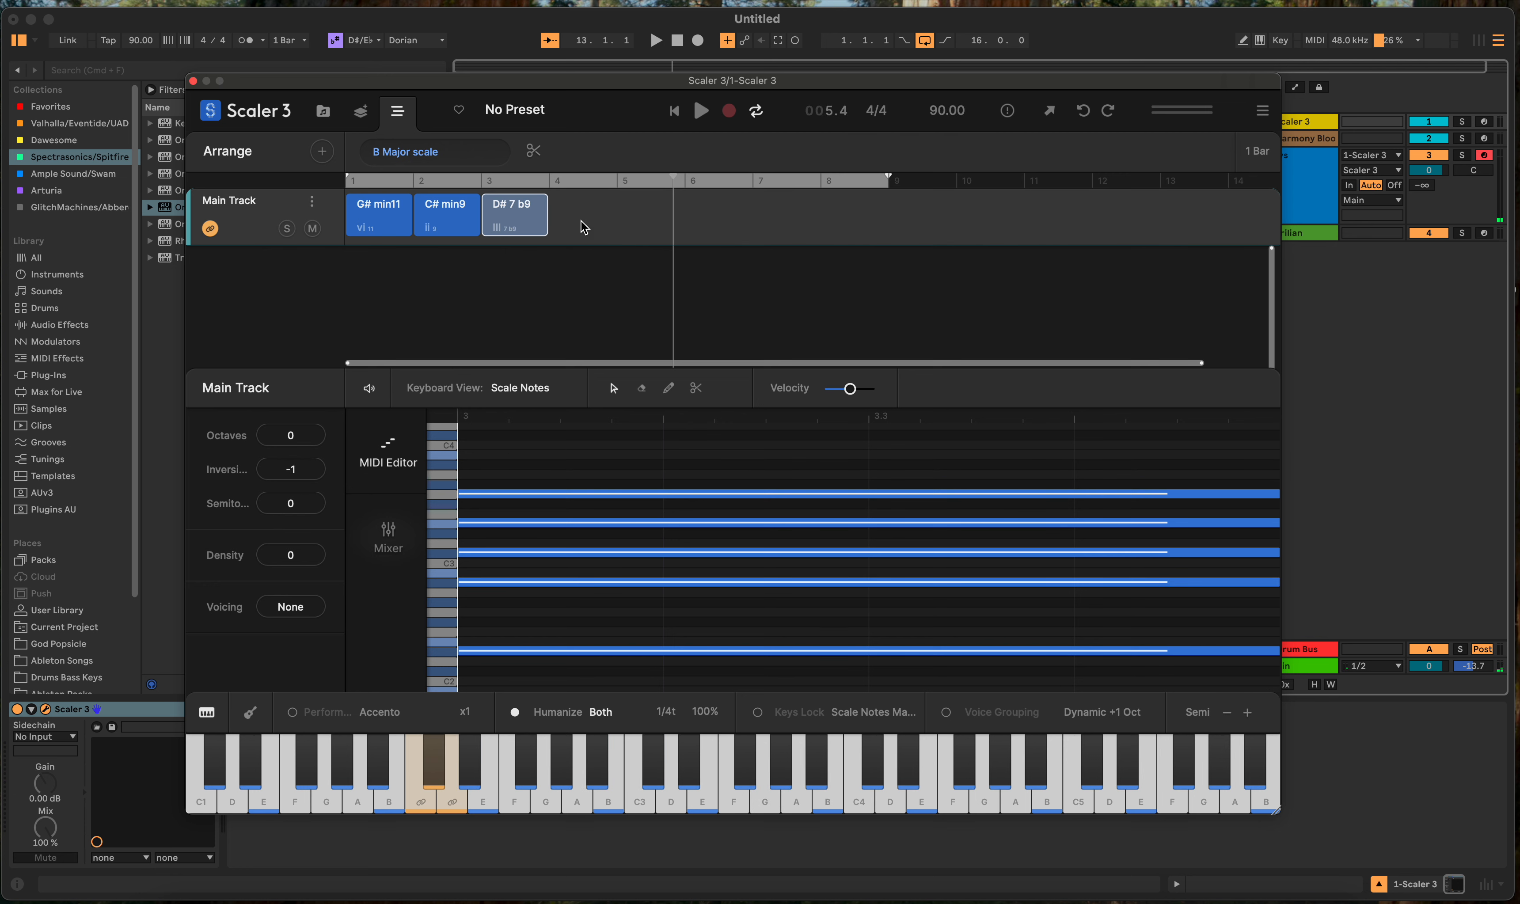
click(528, 234)
right_click(527, 233)
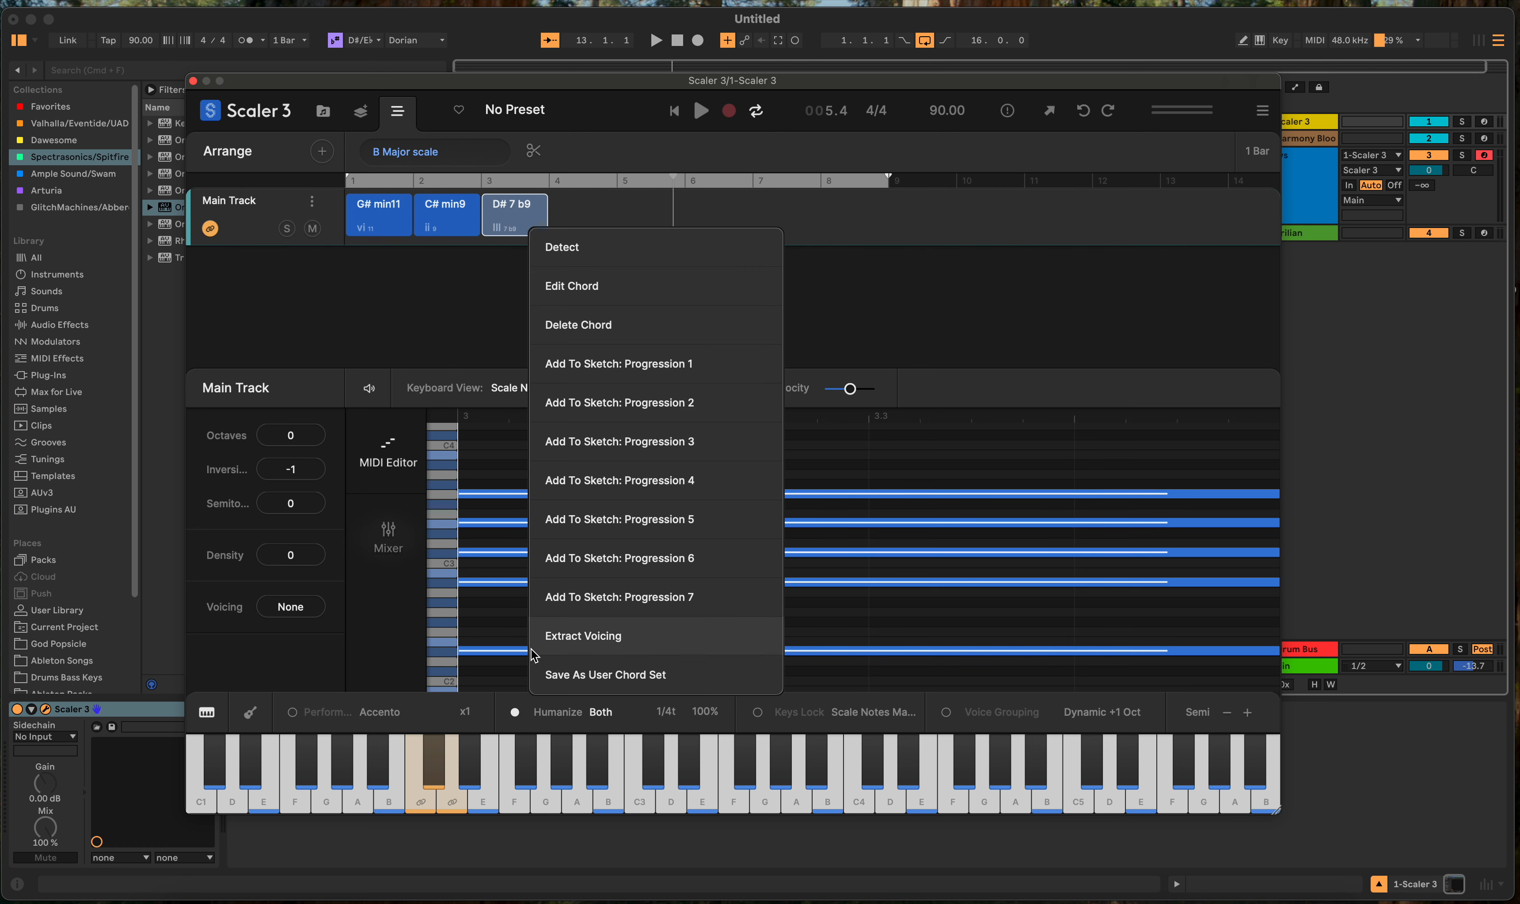
click(580, 201)
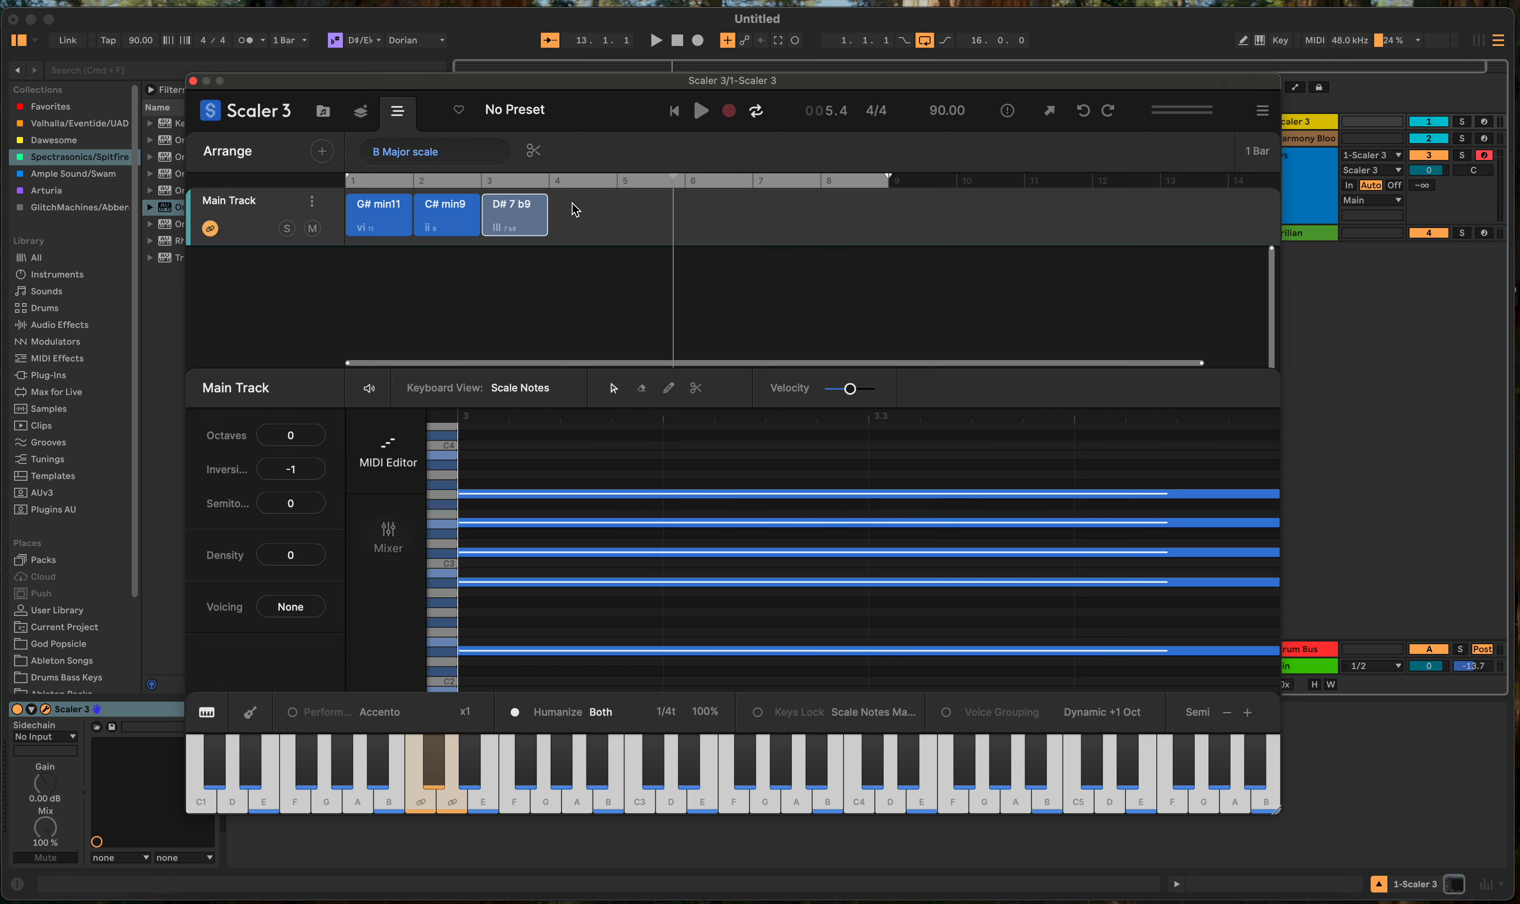
right_click(507, 214)
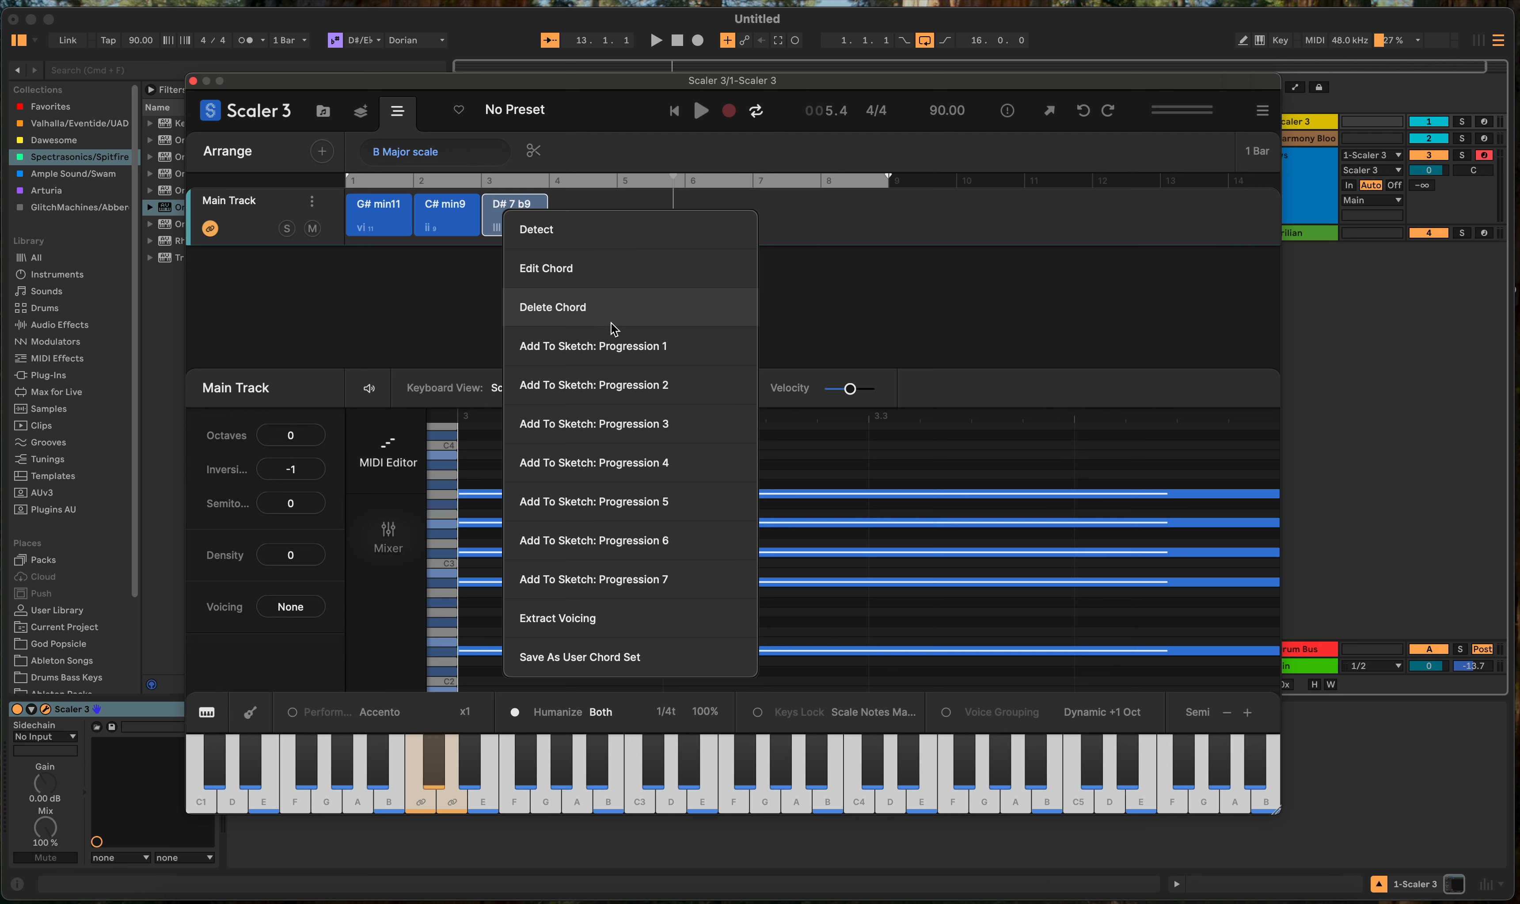
click(844, 227)
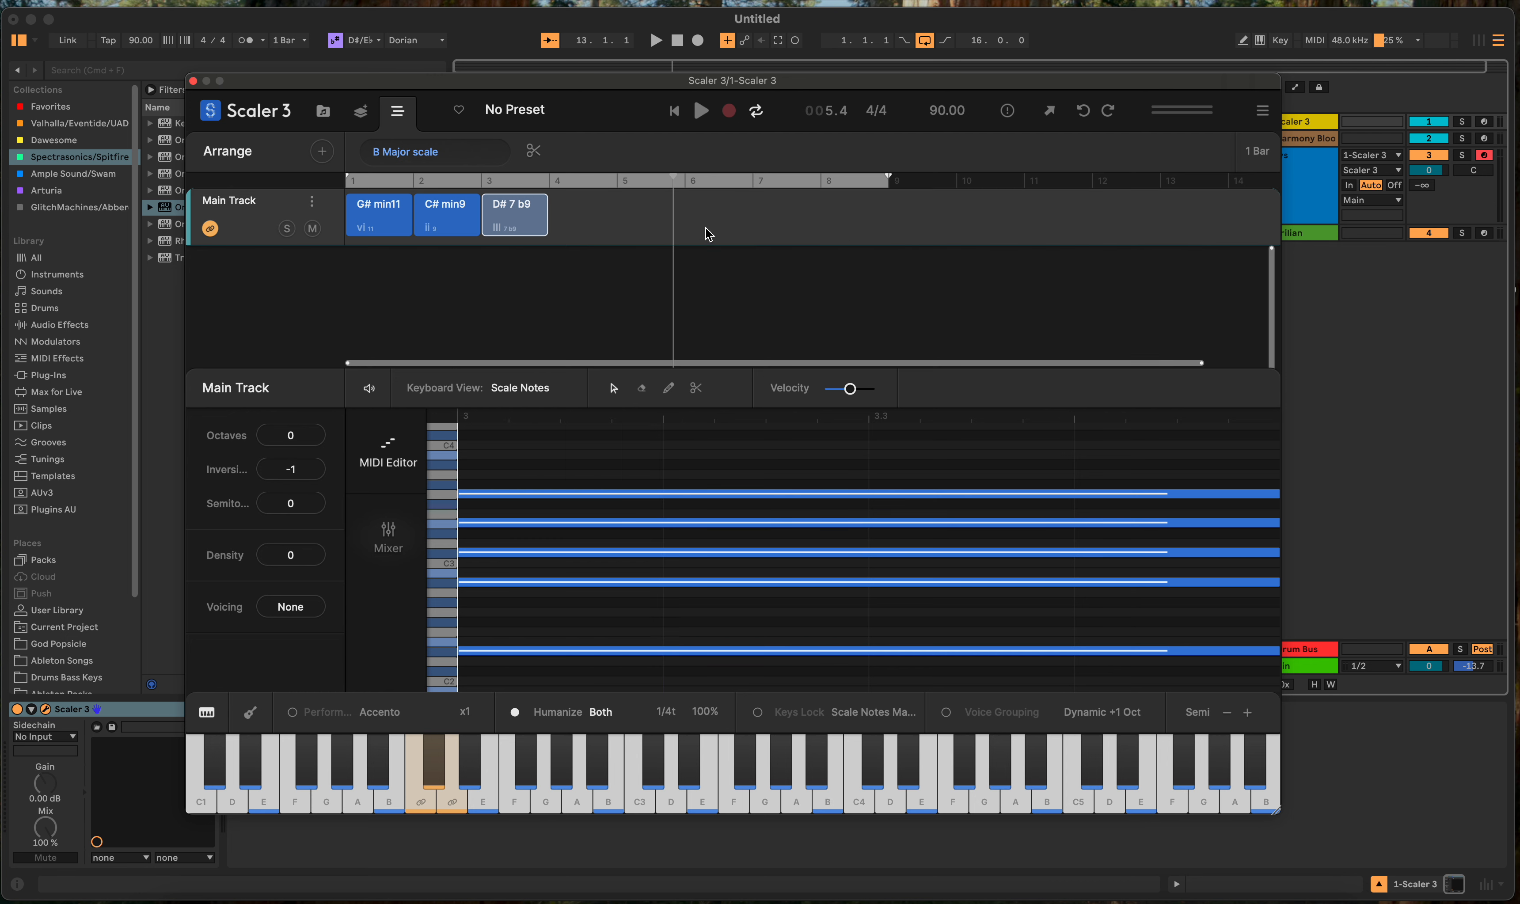
click(494, 219)
click(514, 232)
Step: Audition chords in the Abm or B (LateR&B) set and add another D# 7 b9 at the end of the Main Track
click(322, 111)
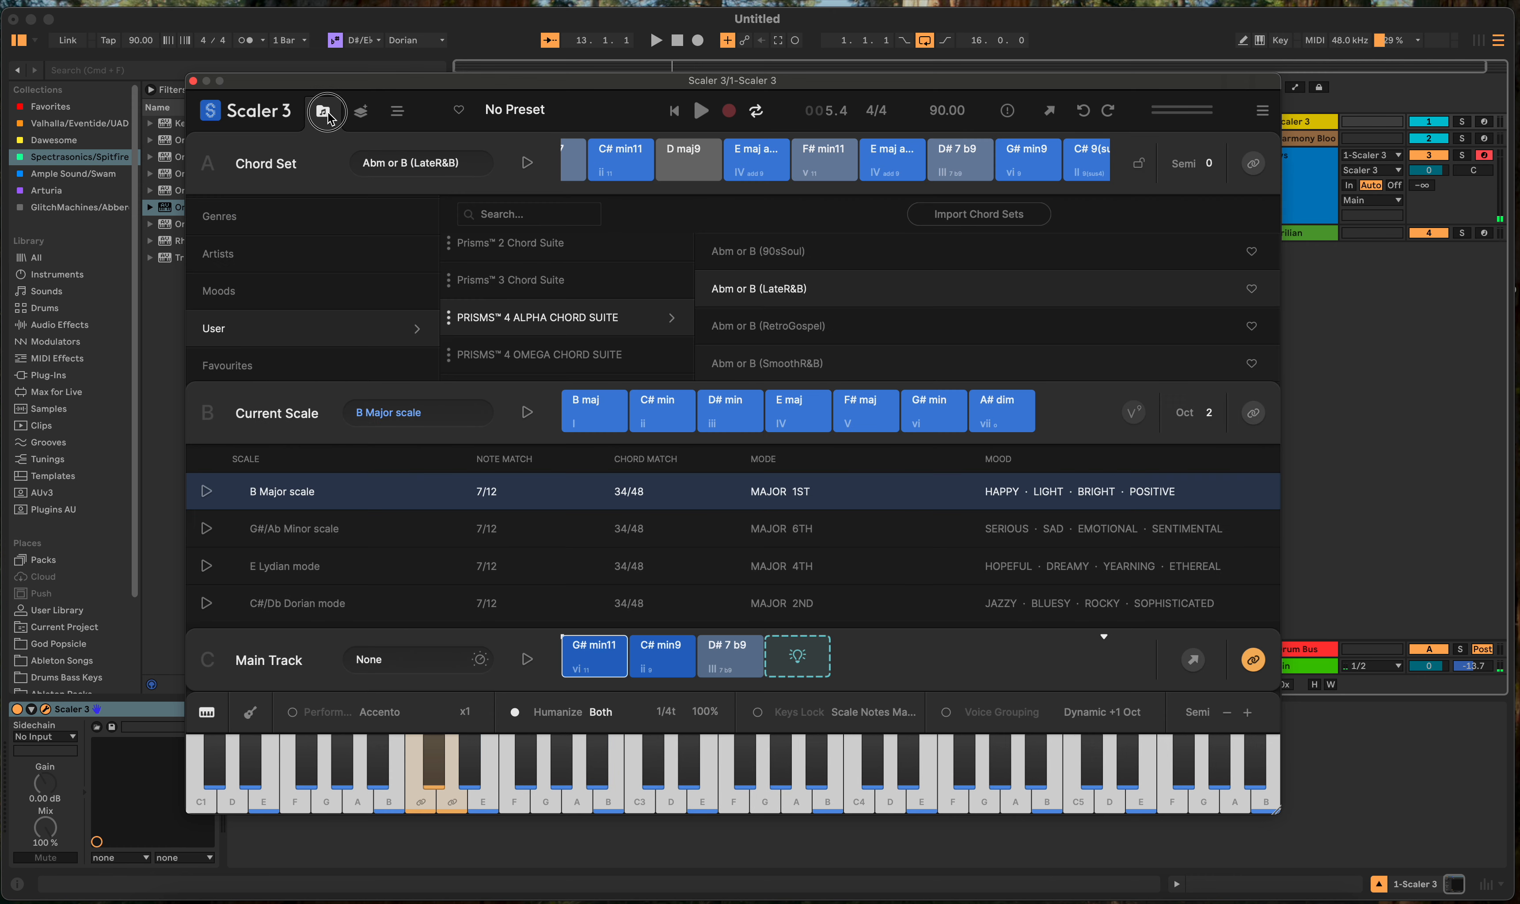
click(824, 163)
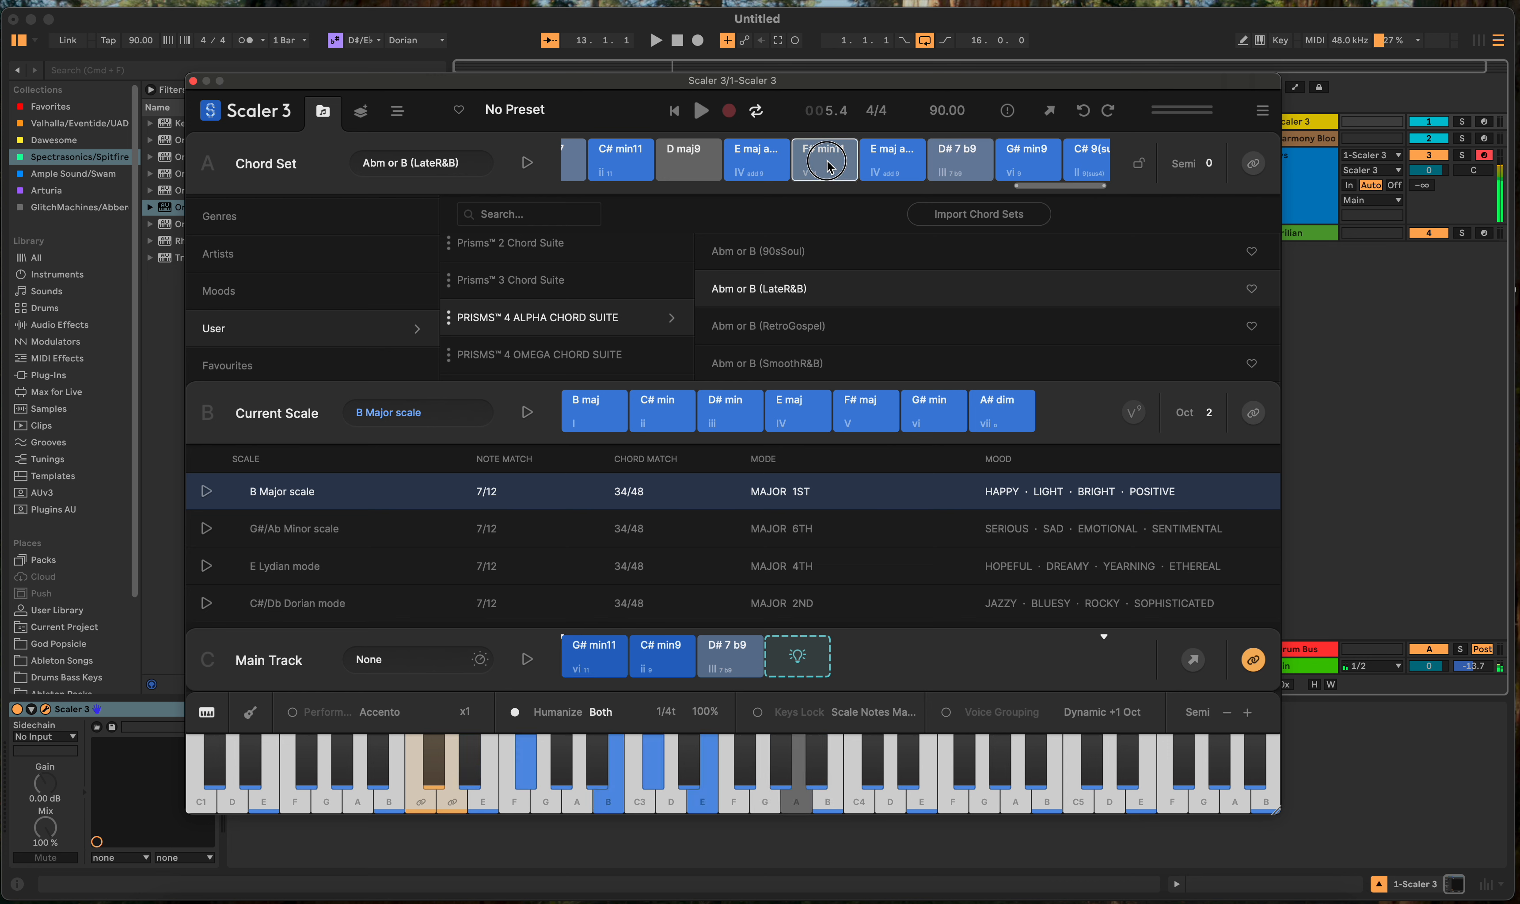
click(950, 167)
click(885, 159)
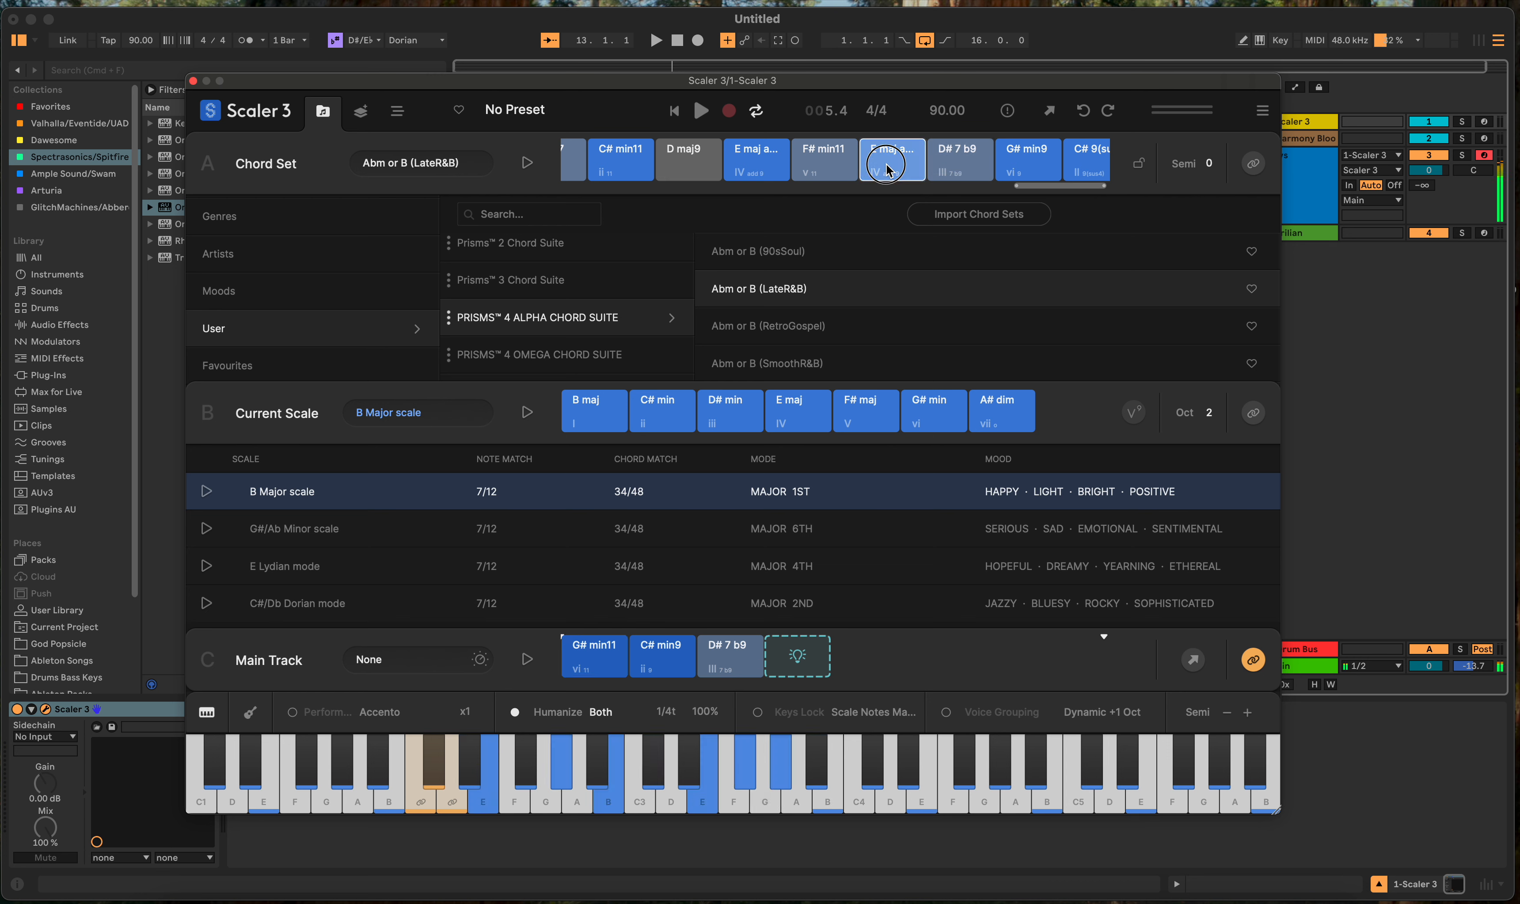
click(947, 165)
drag(946, 167, 796, 657)
Step: Compare the two D# 7 b9 chords in the Arrange view by playing them alternately
click(394, 112)
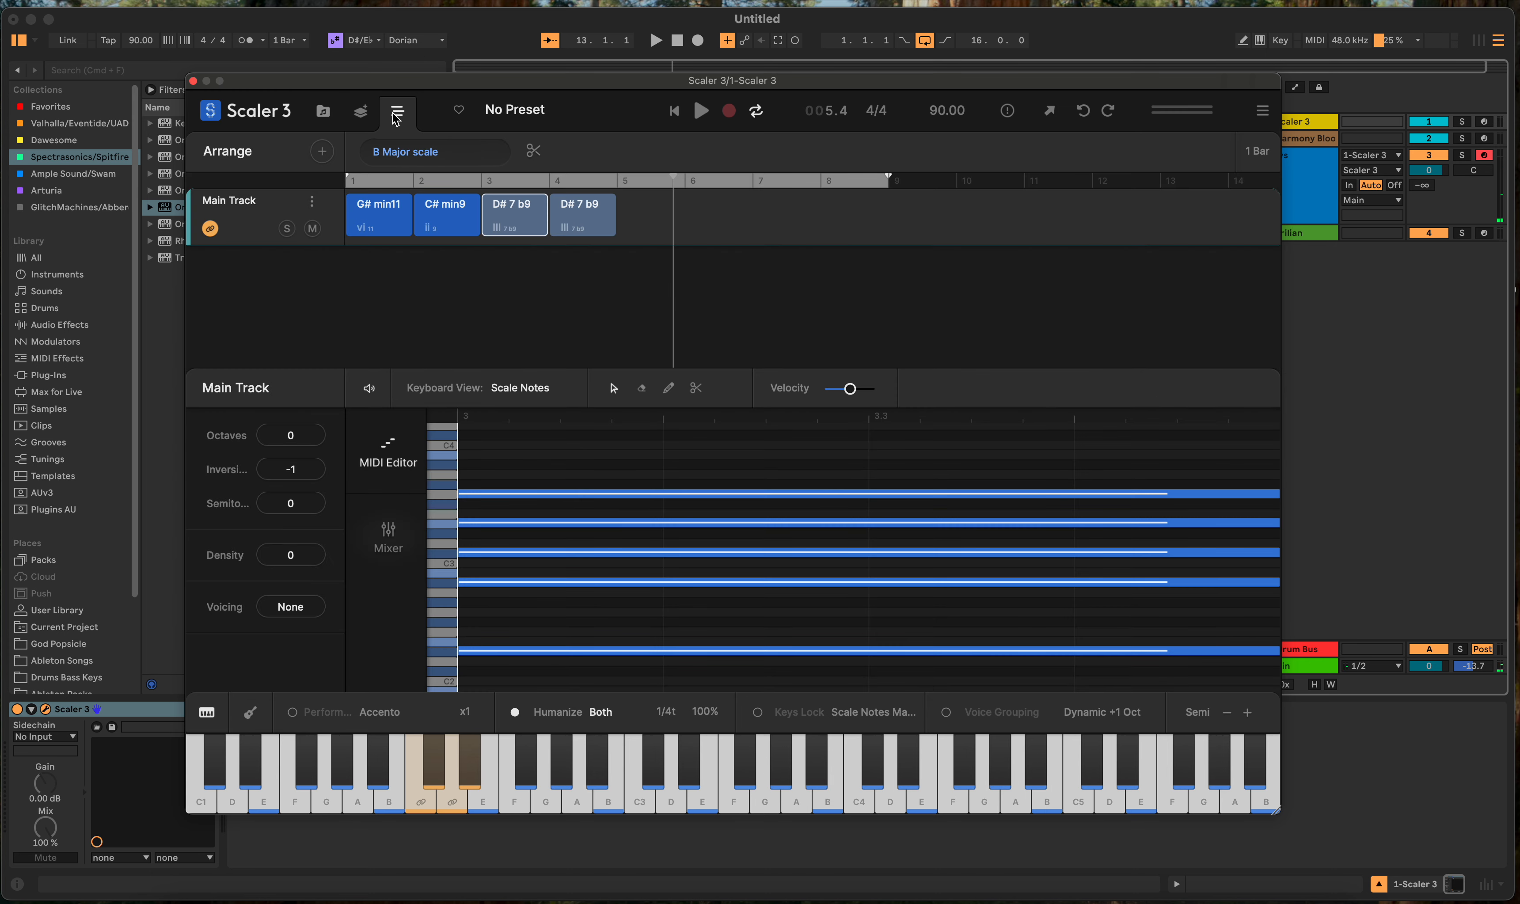
click(627, 201)
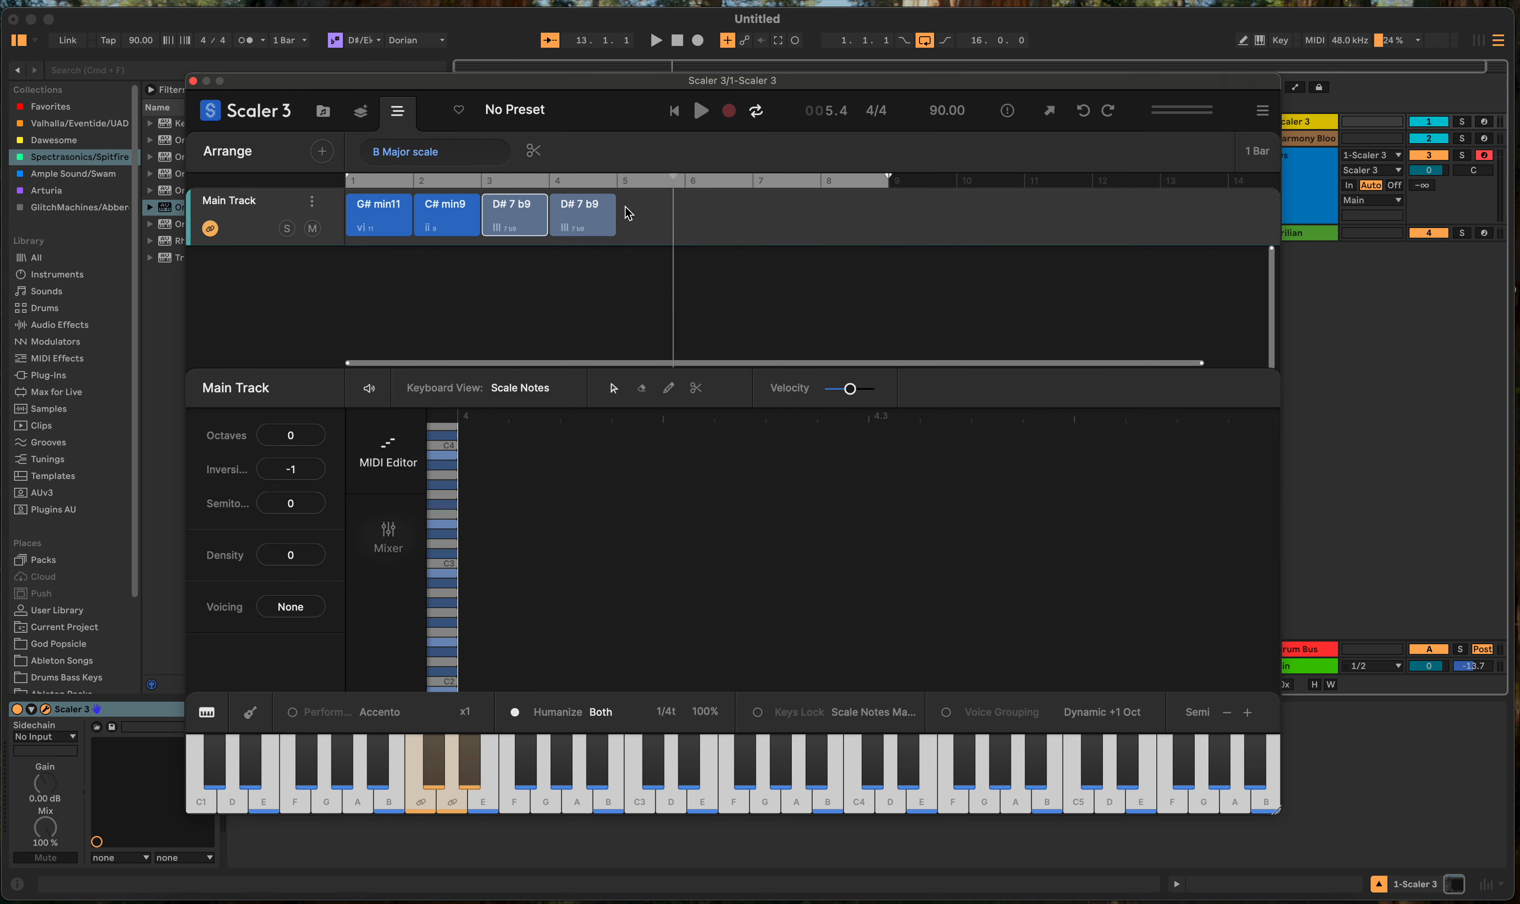
click(568, 226)
click(520, 223)
click(560, 224)
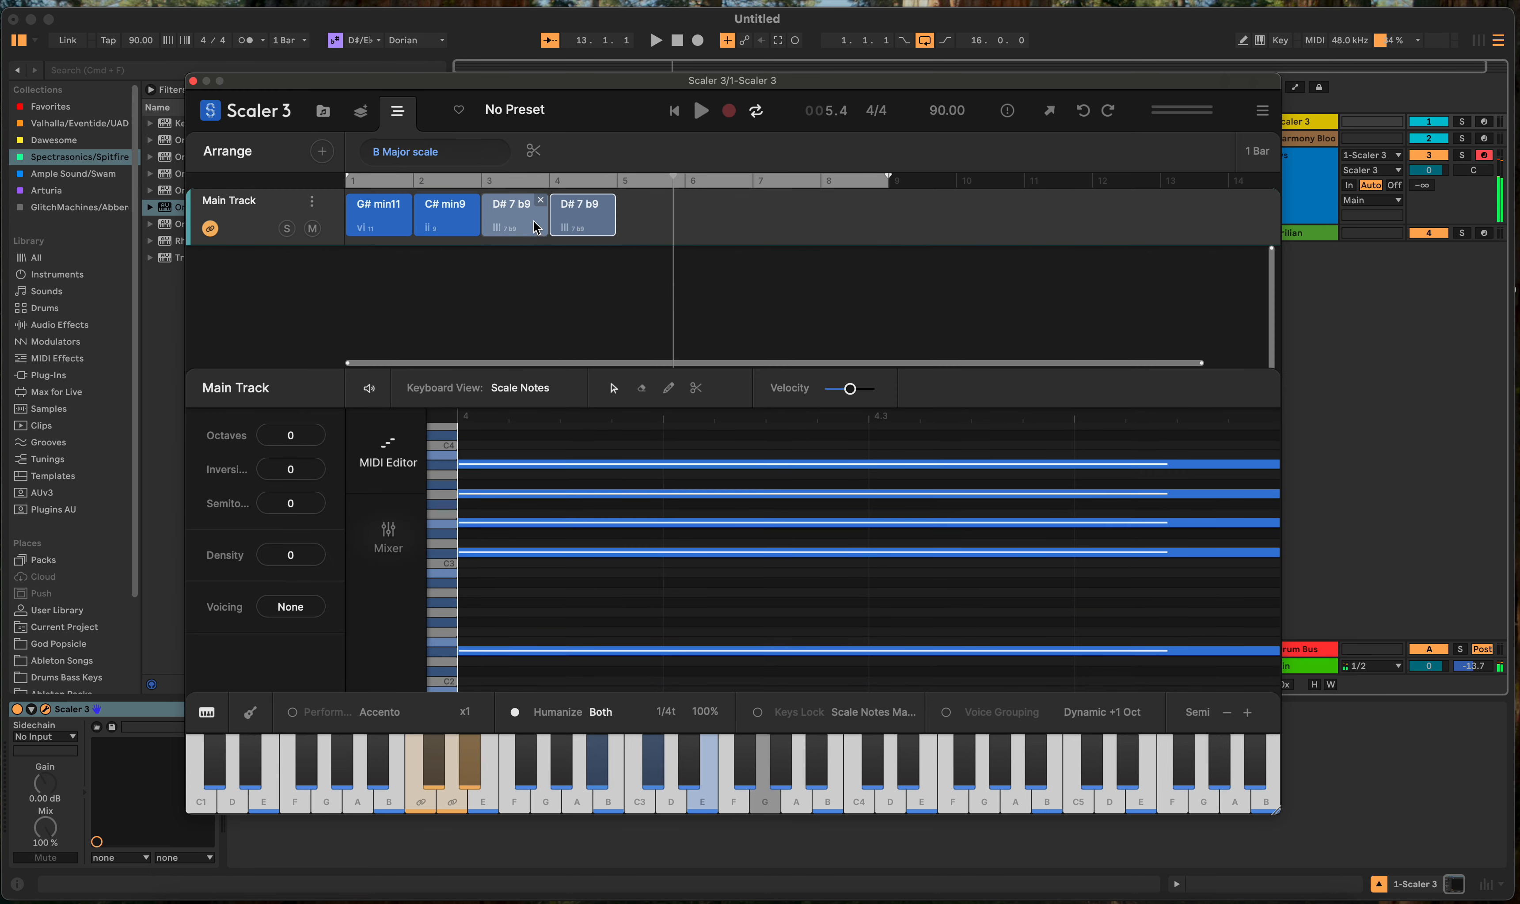
click(536, 224)
click(561, 221)
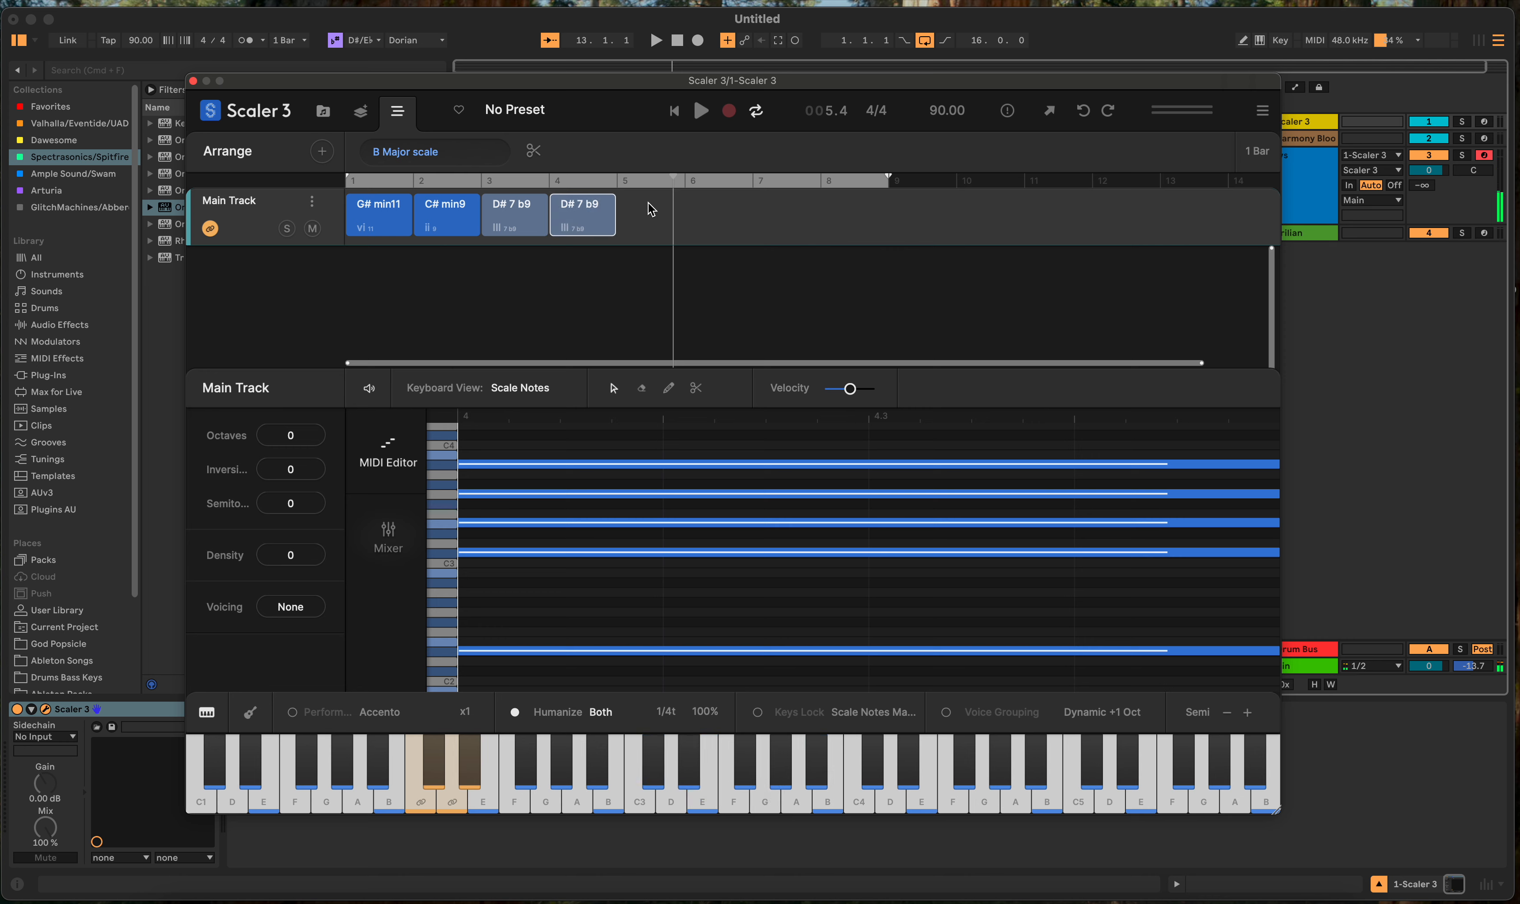
Step: Shorten the loop to the end of bar 4 and apply Auto Voice Leading to all four chords
drag(647, 208, 296, 256)
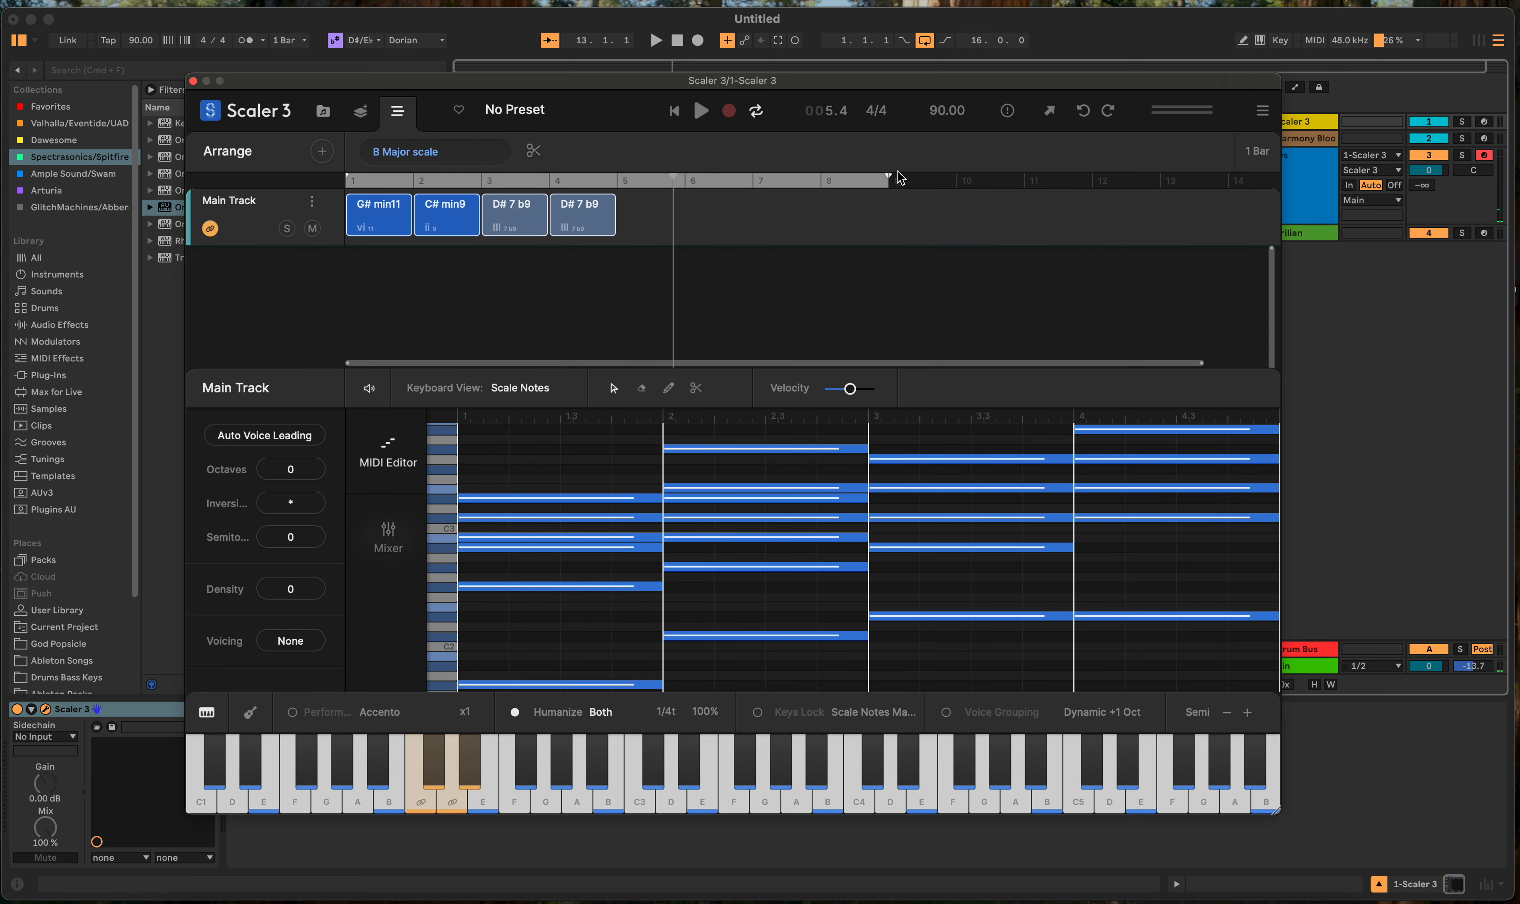
mouse_move(888, 178)
mouse_down()
mouse_move(685, 178)
mouse_move(628, 210)
mouse_up()
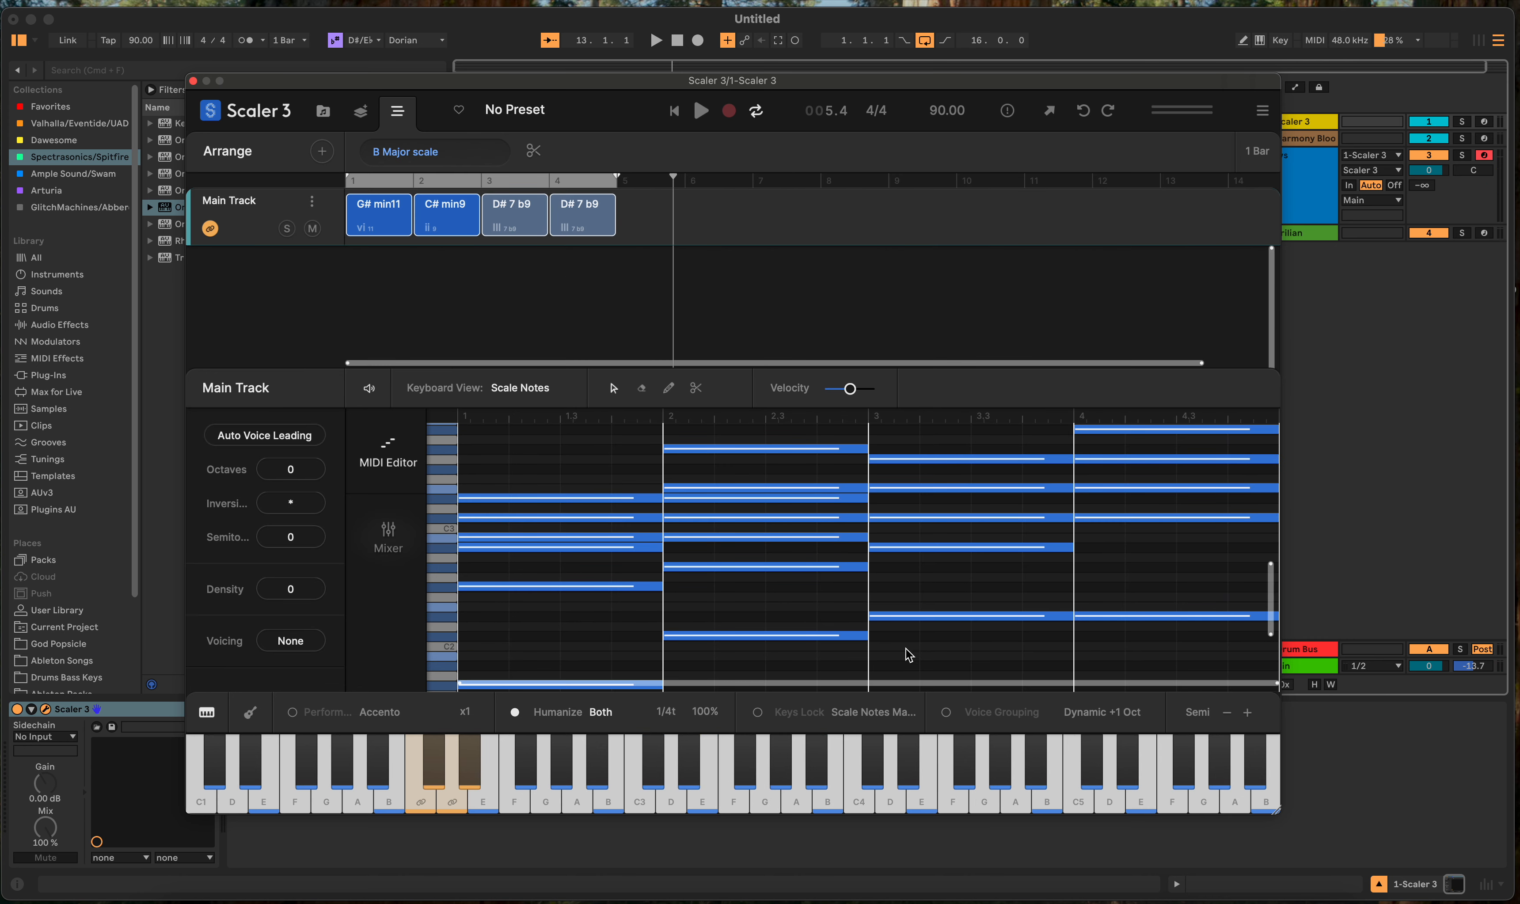
click(729, 111)
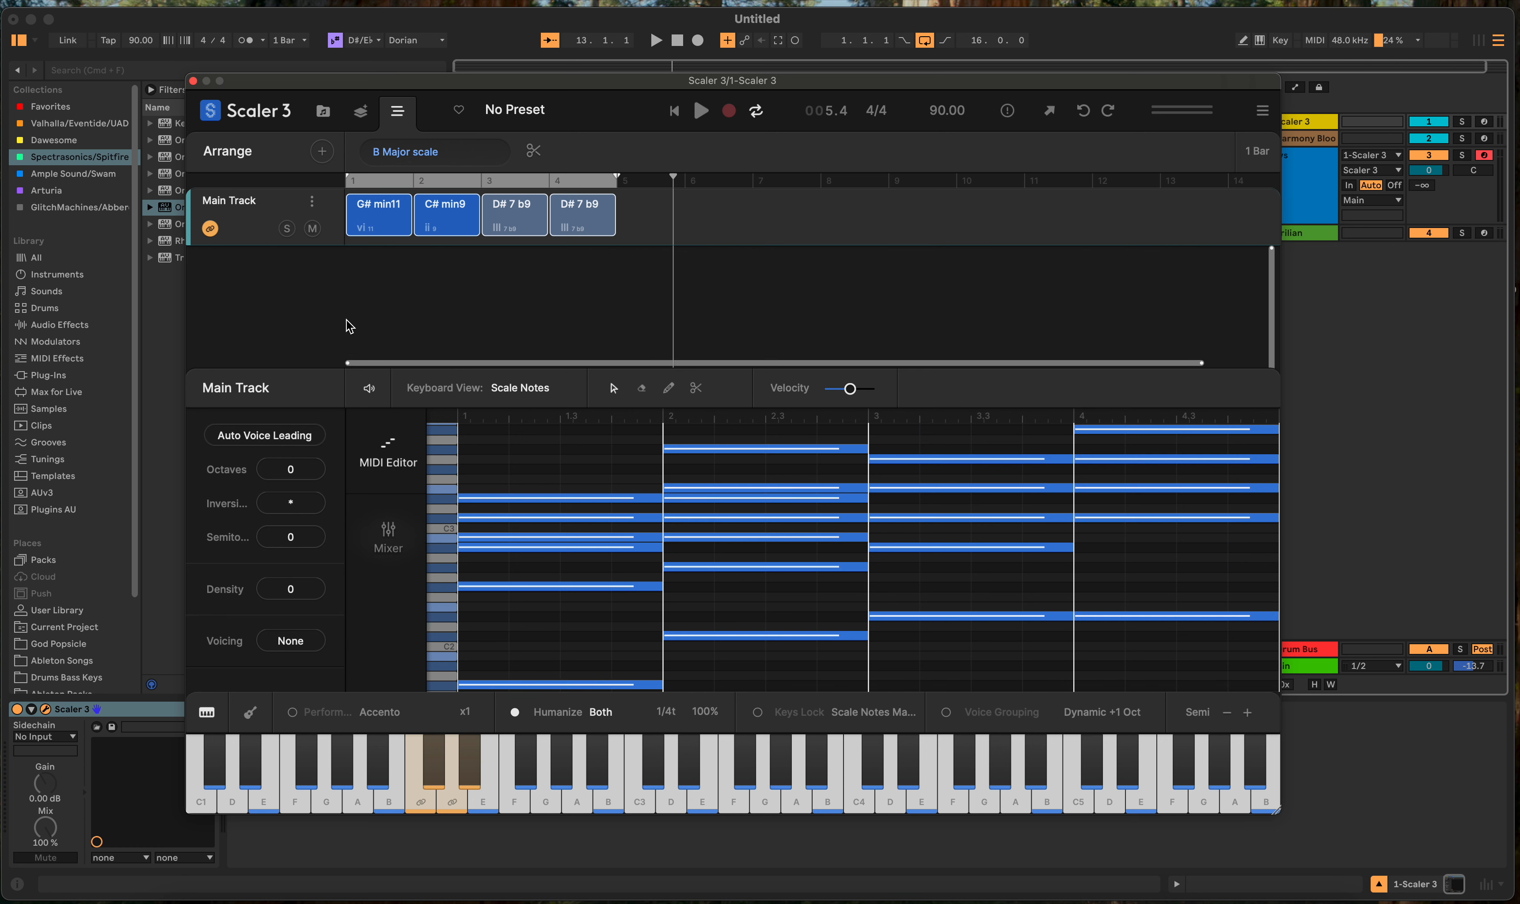
click(303, 438)
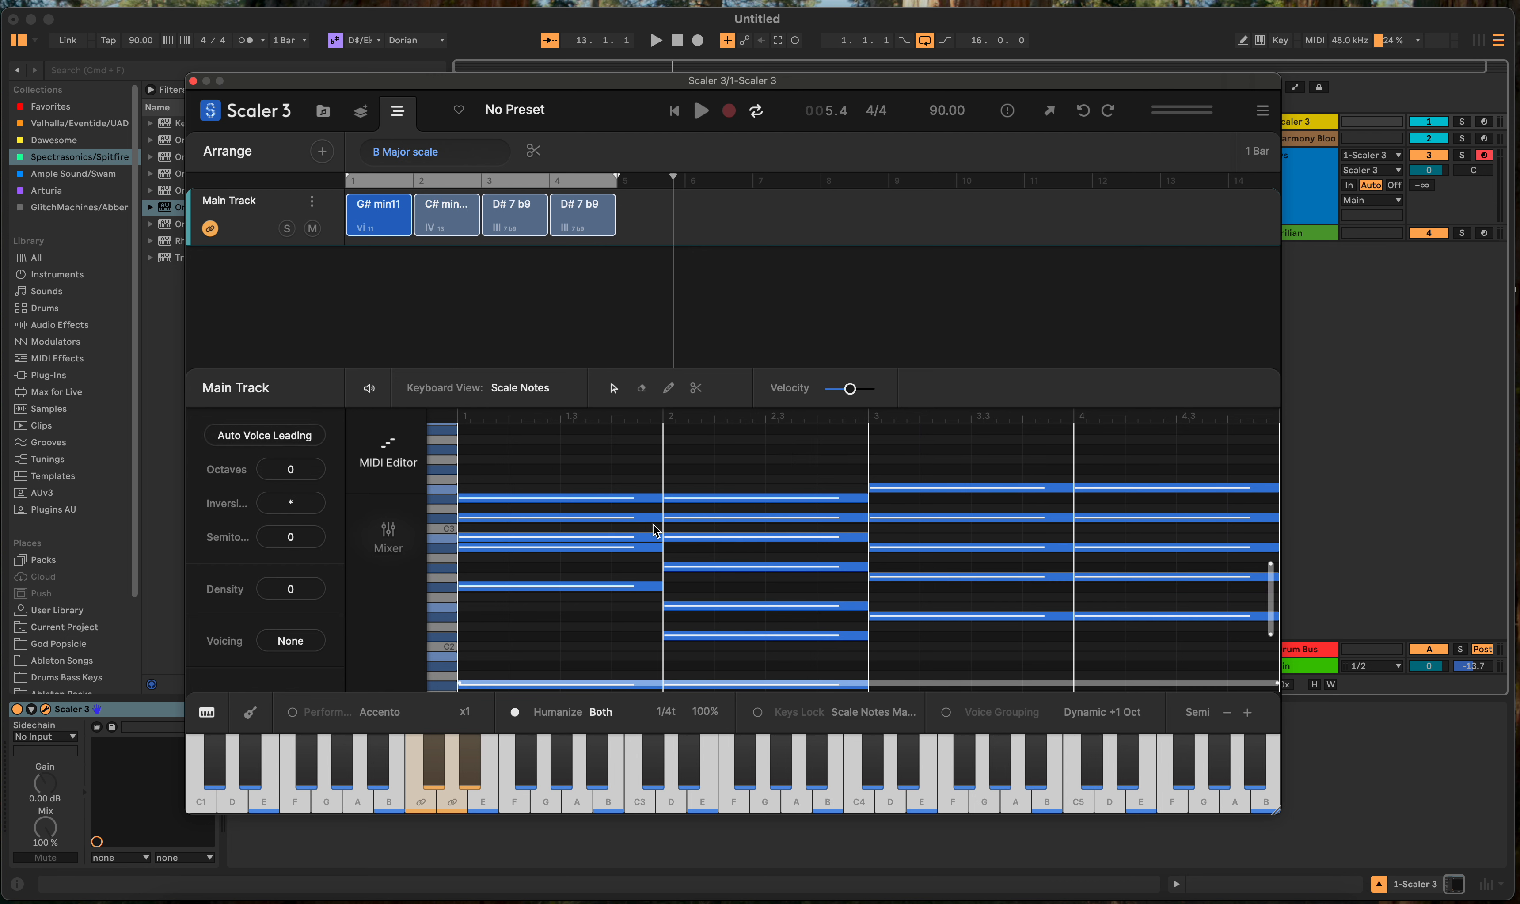
Step: Play the voice-led four-chord progression and examine its notes in the MIDI editor, stopping after one pass
scroll(879, 573, down, 5)
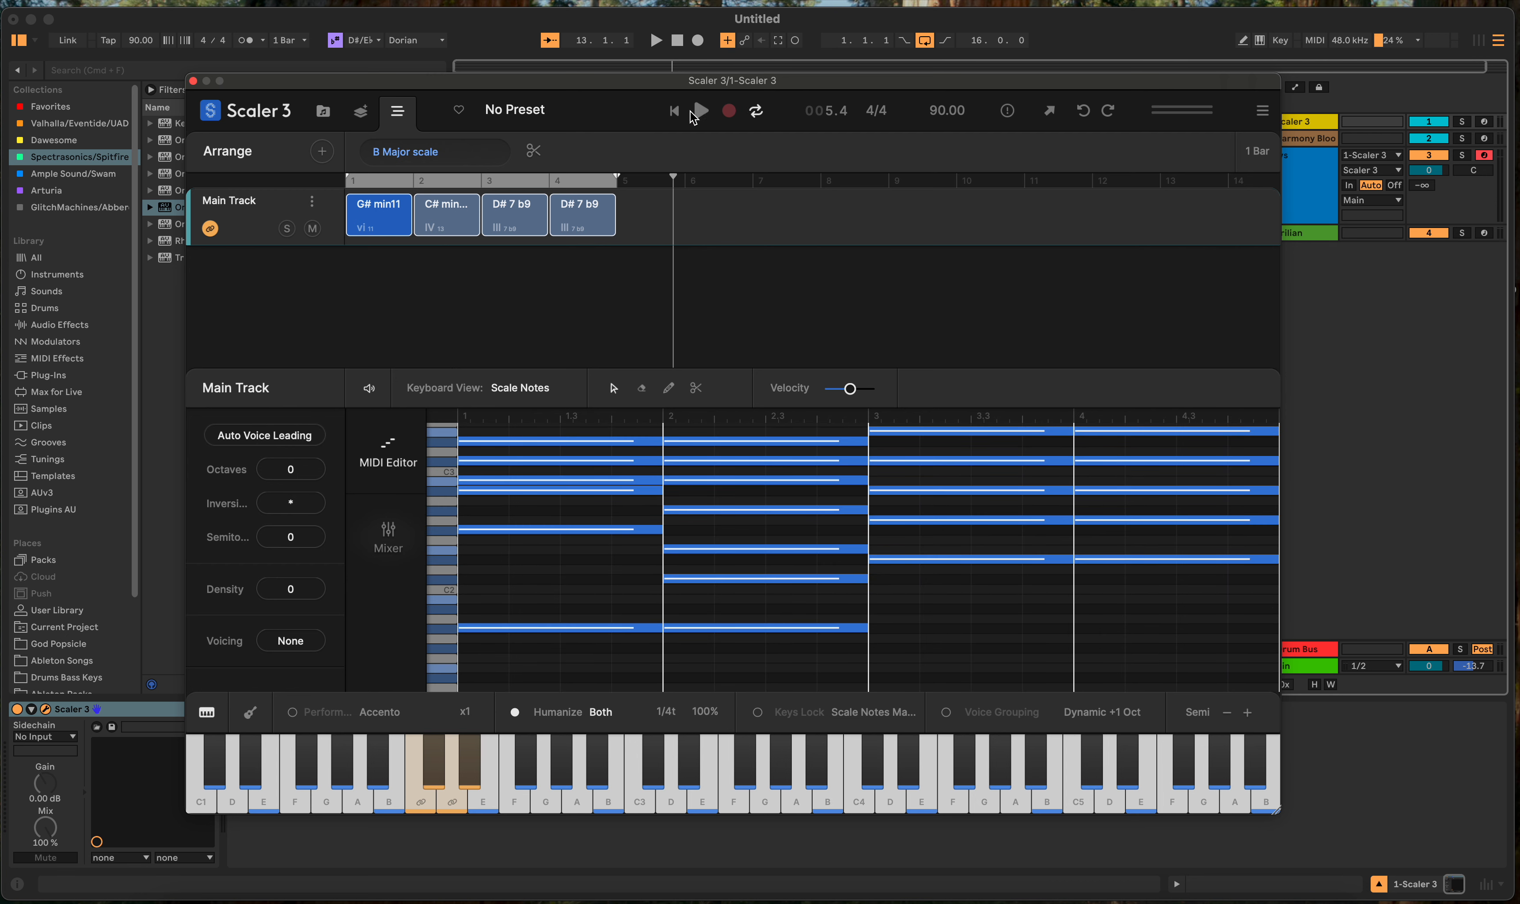
click(704, 120)
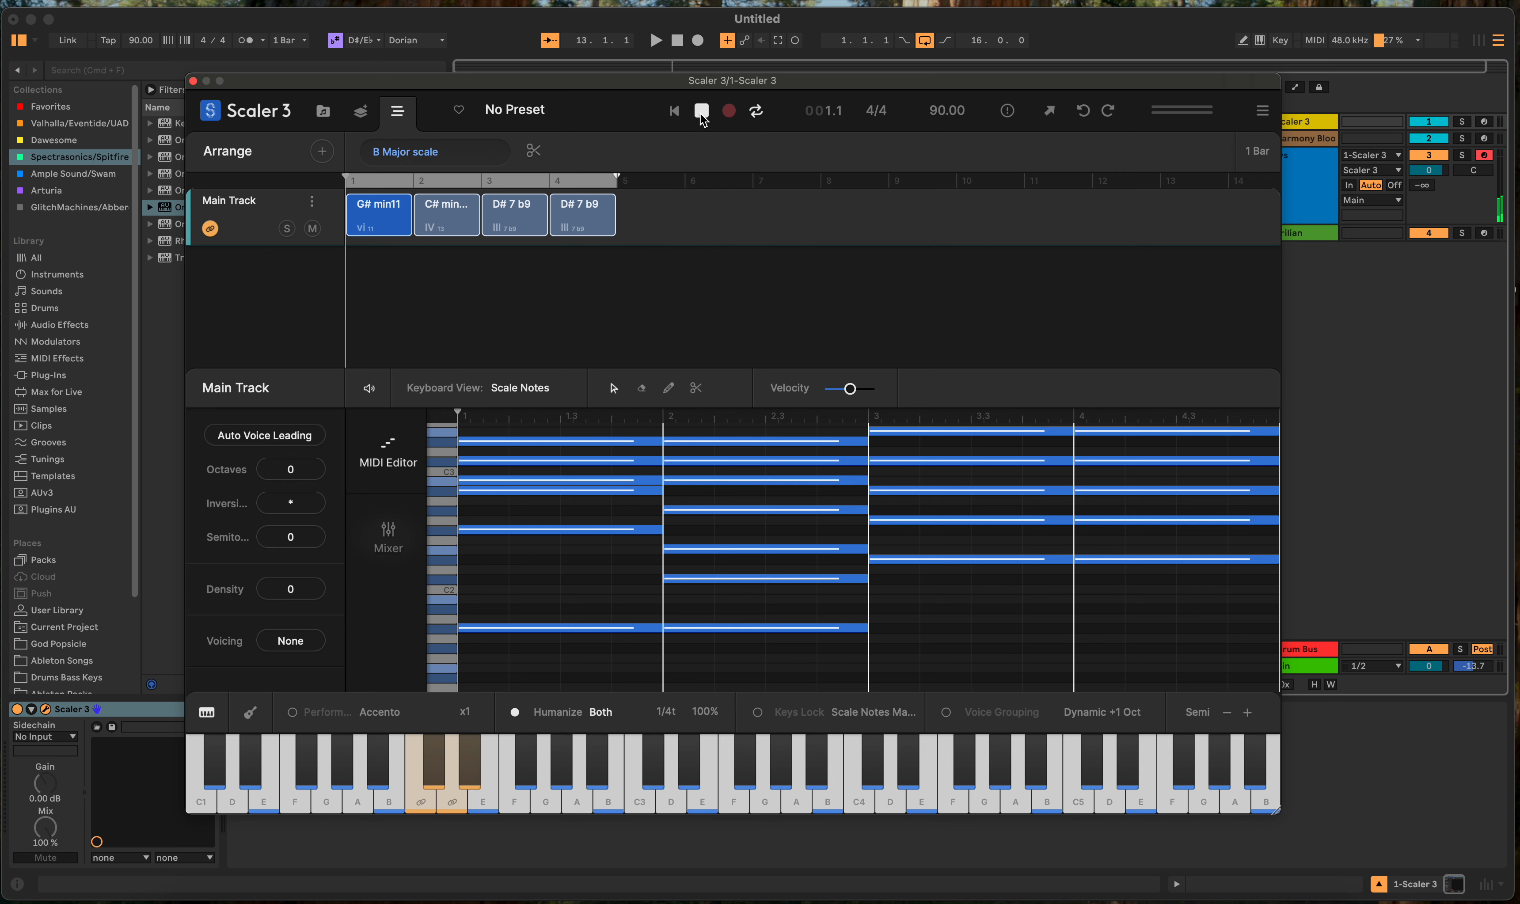
click(702, 112)
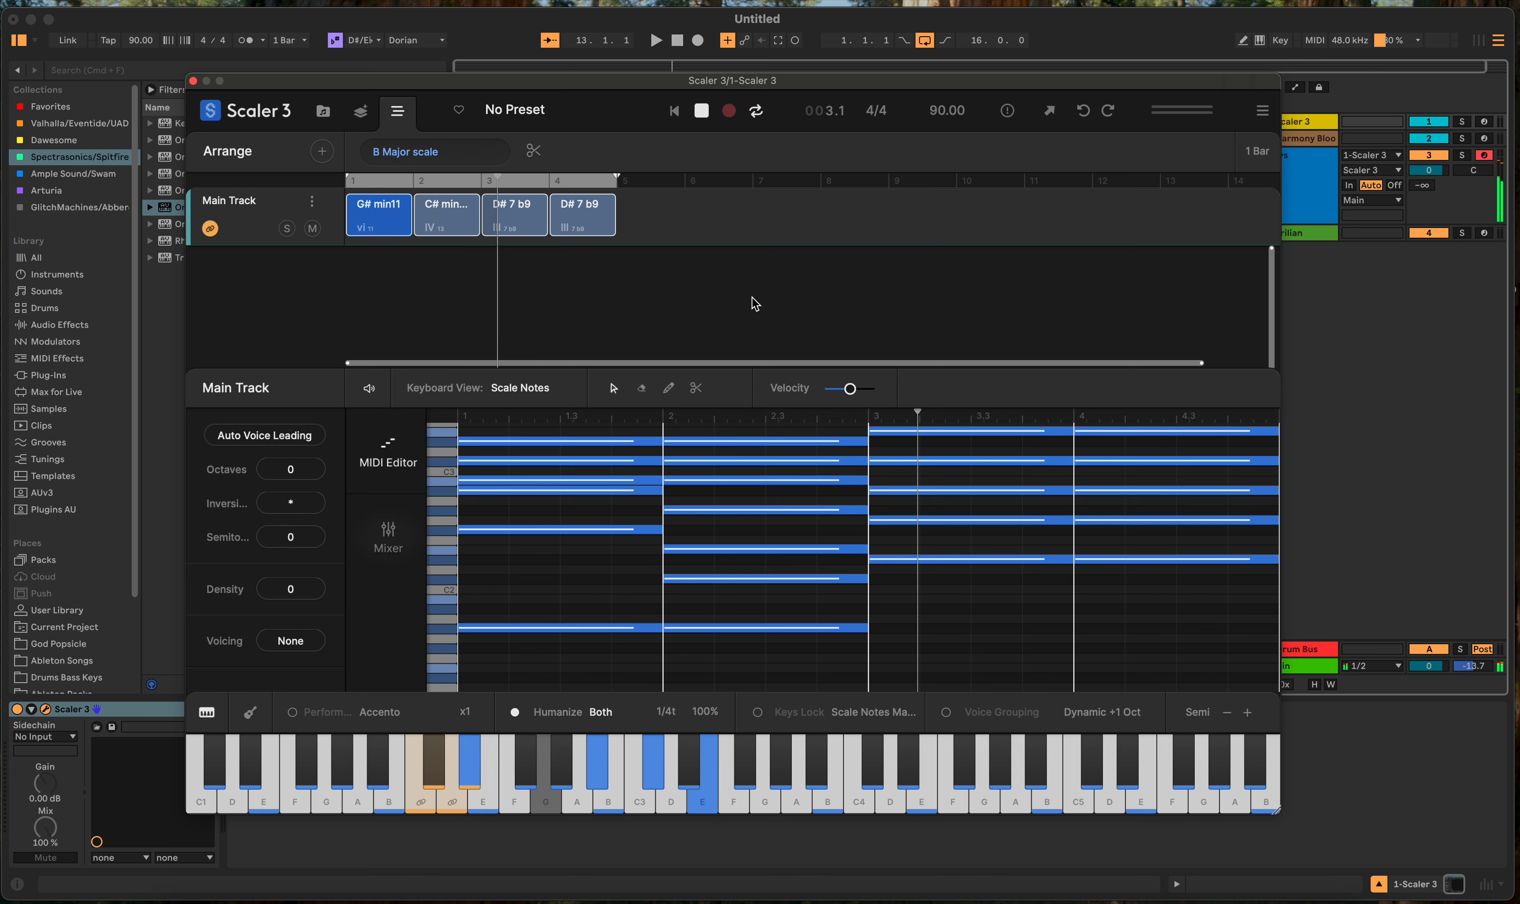
scroll(828, 435, down, 3)
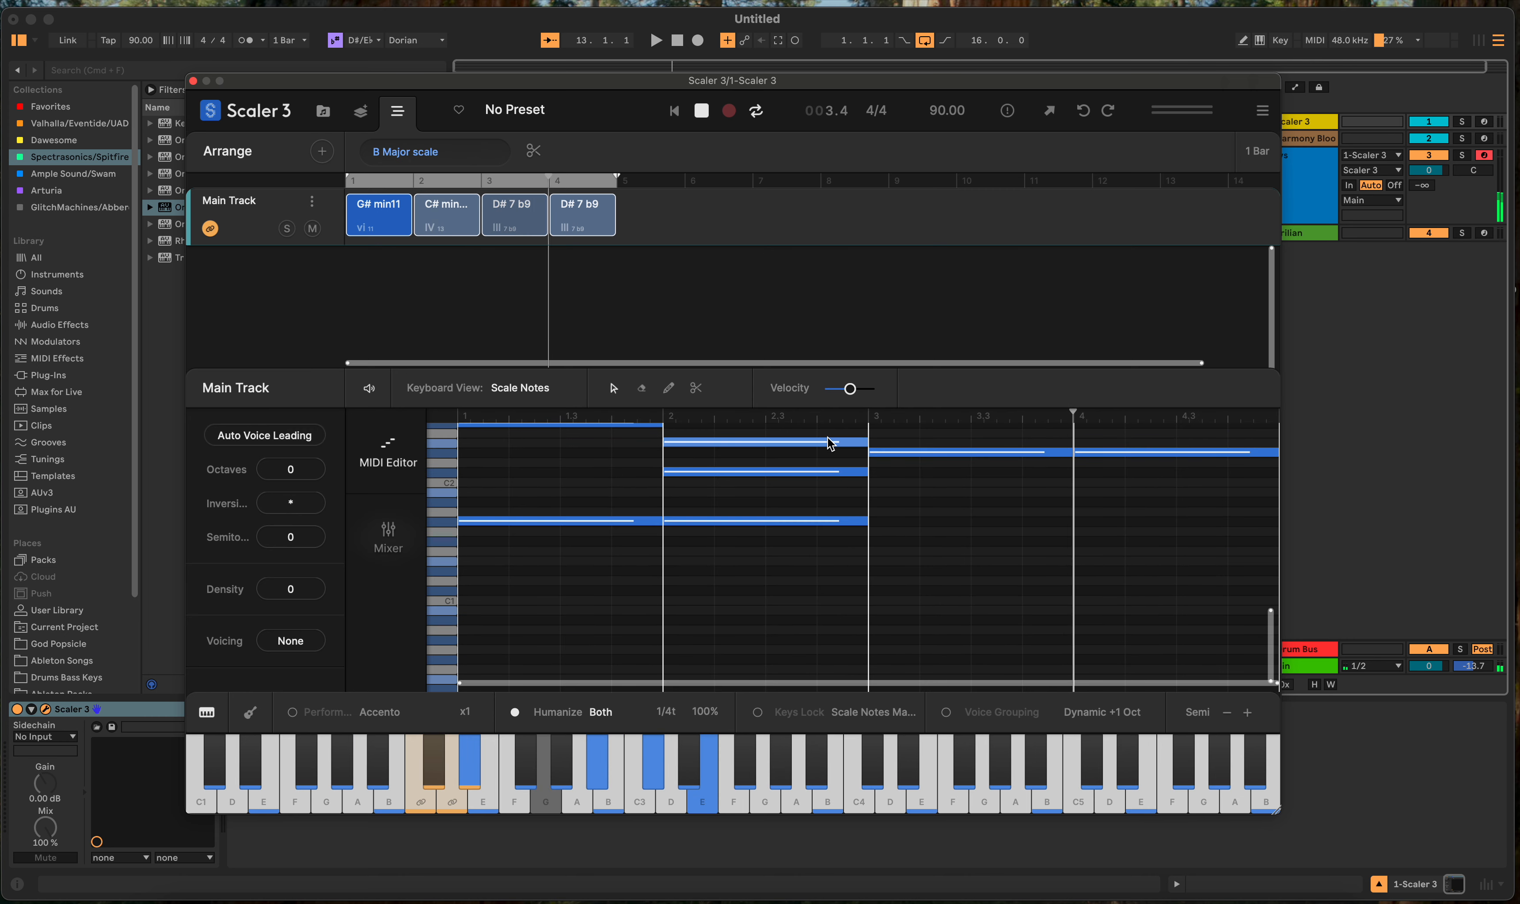
scroll(828, 435, up, 5)
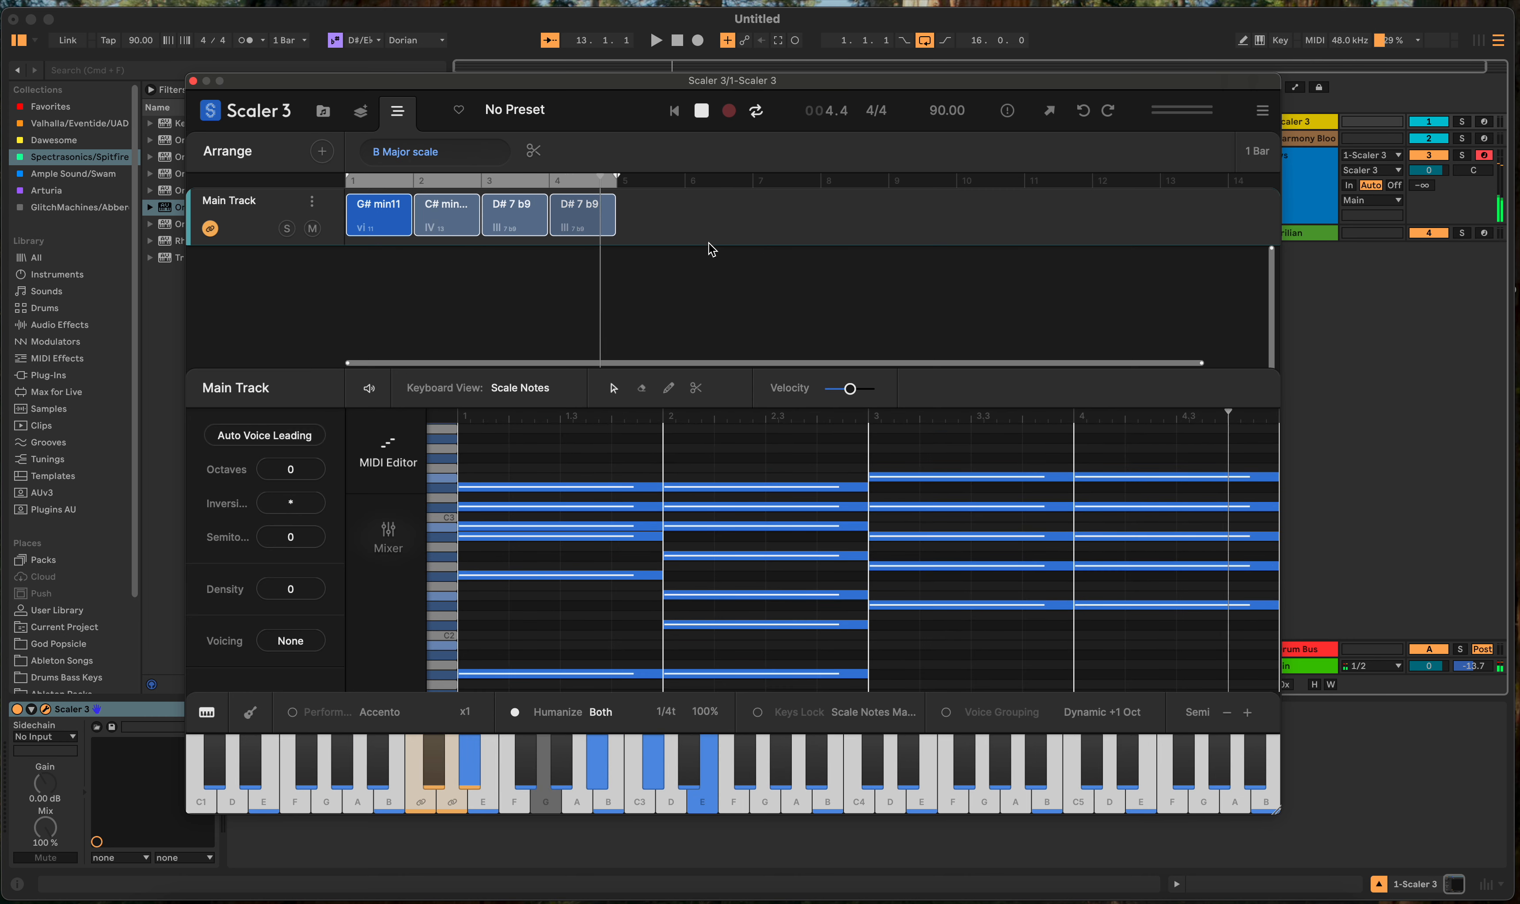
click(702, 112)
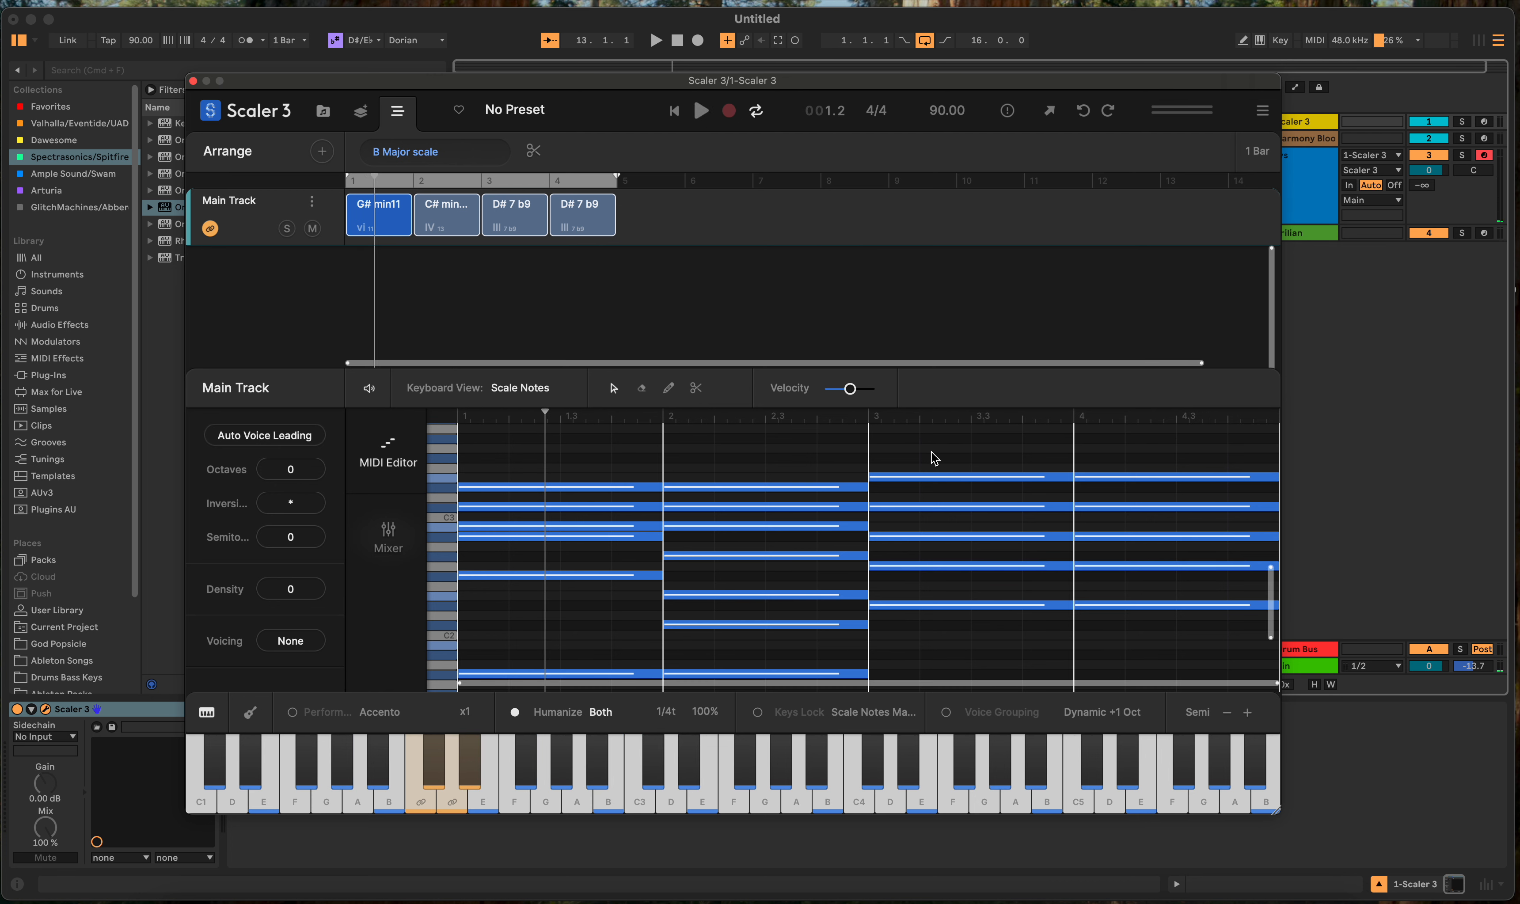
Step: Compare the notes of the two D# 7 b9 chords and set the inversion of all four chords to 0
drag(941, 460, 1172, 606)
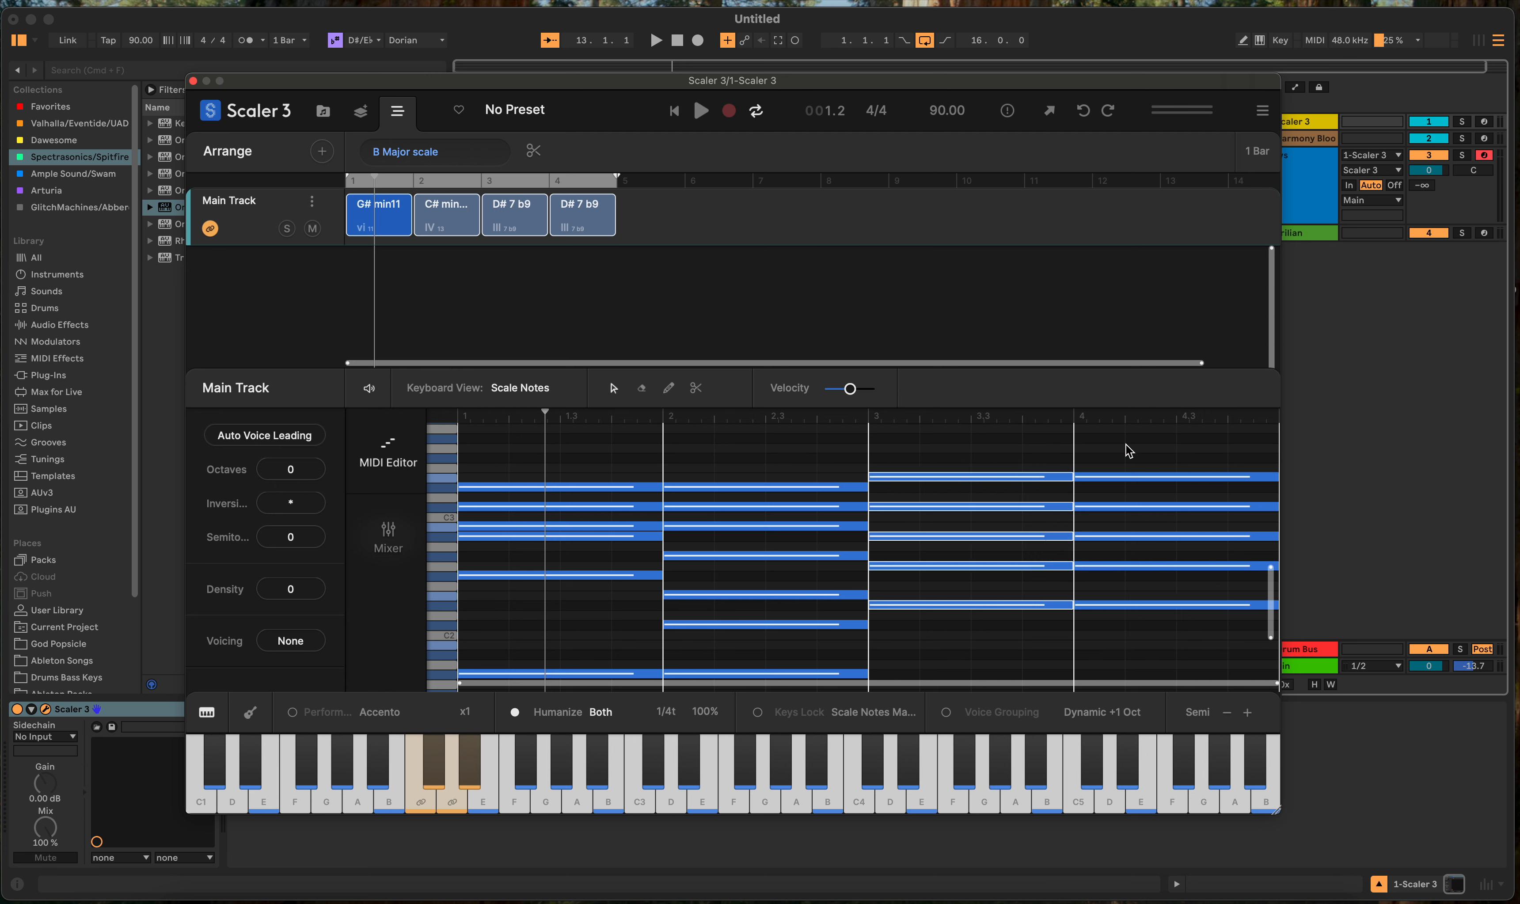
drag(1135, 445, 1214, 610)
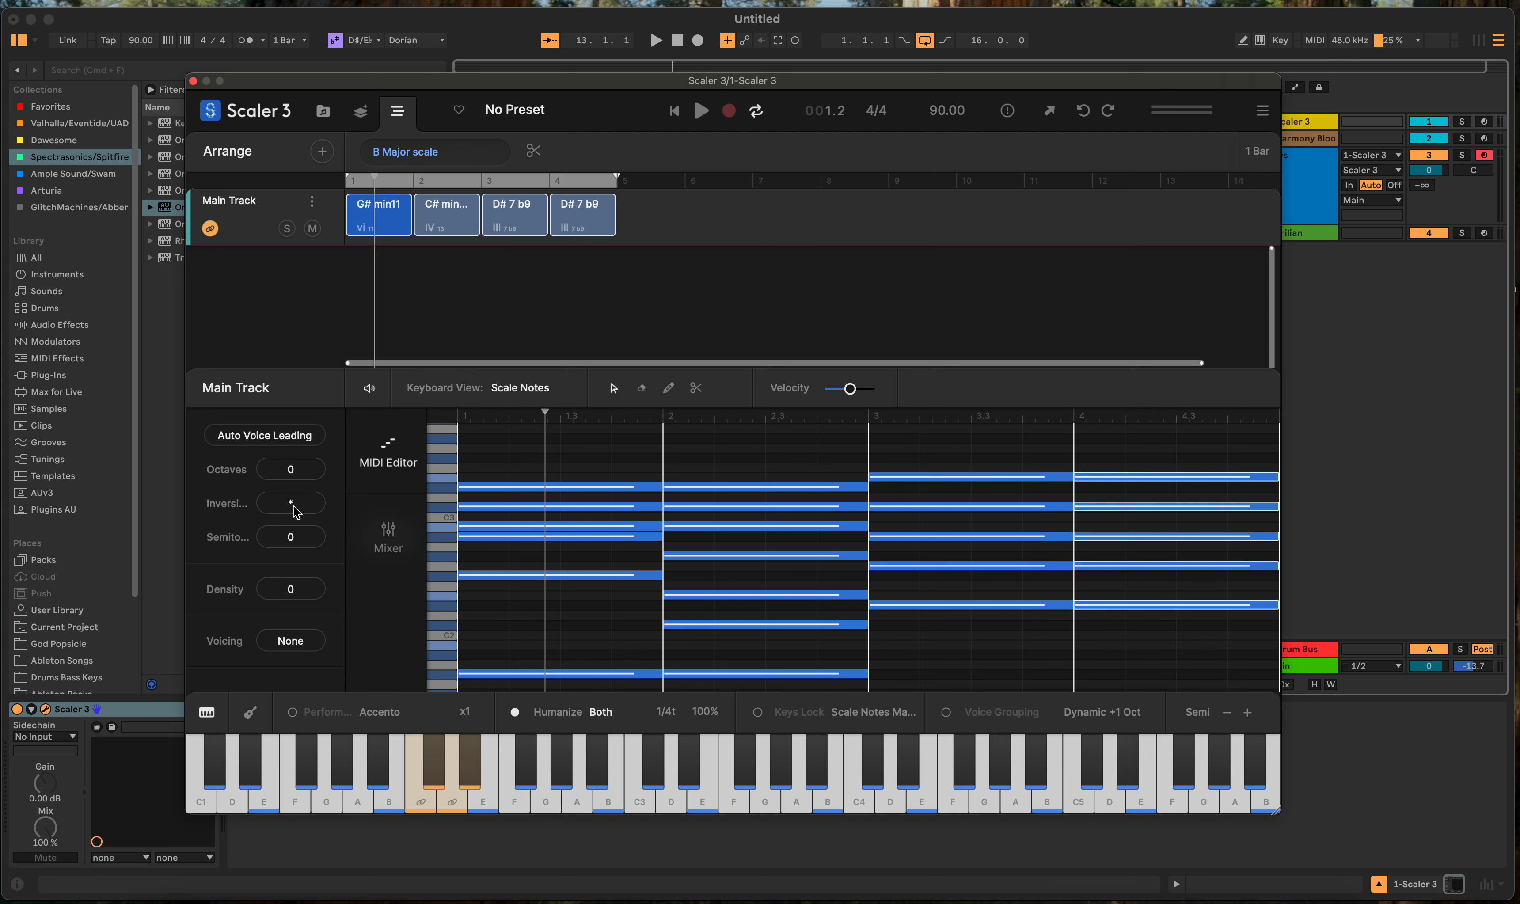
drag(296, 511, 293, 536)
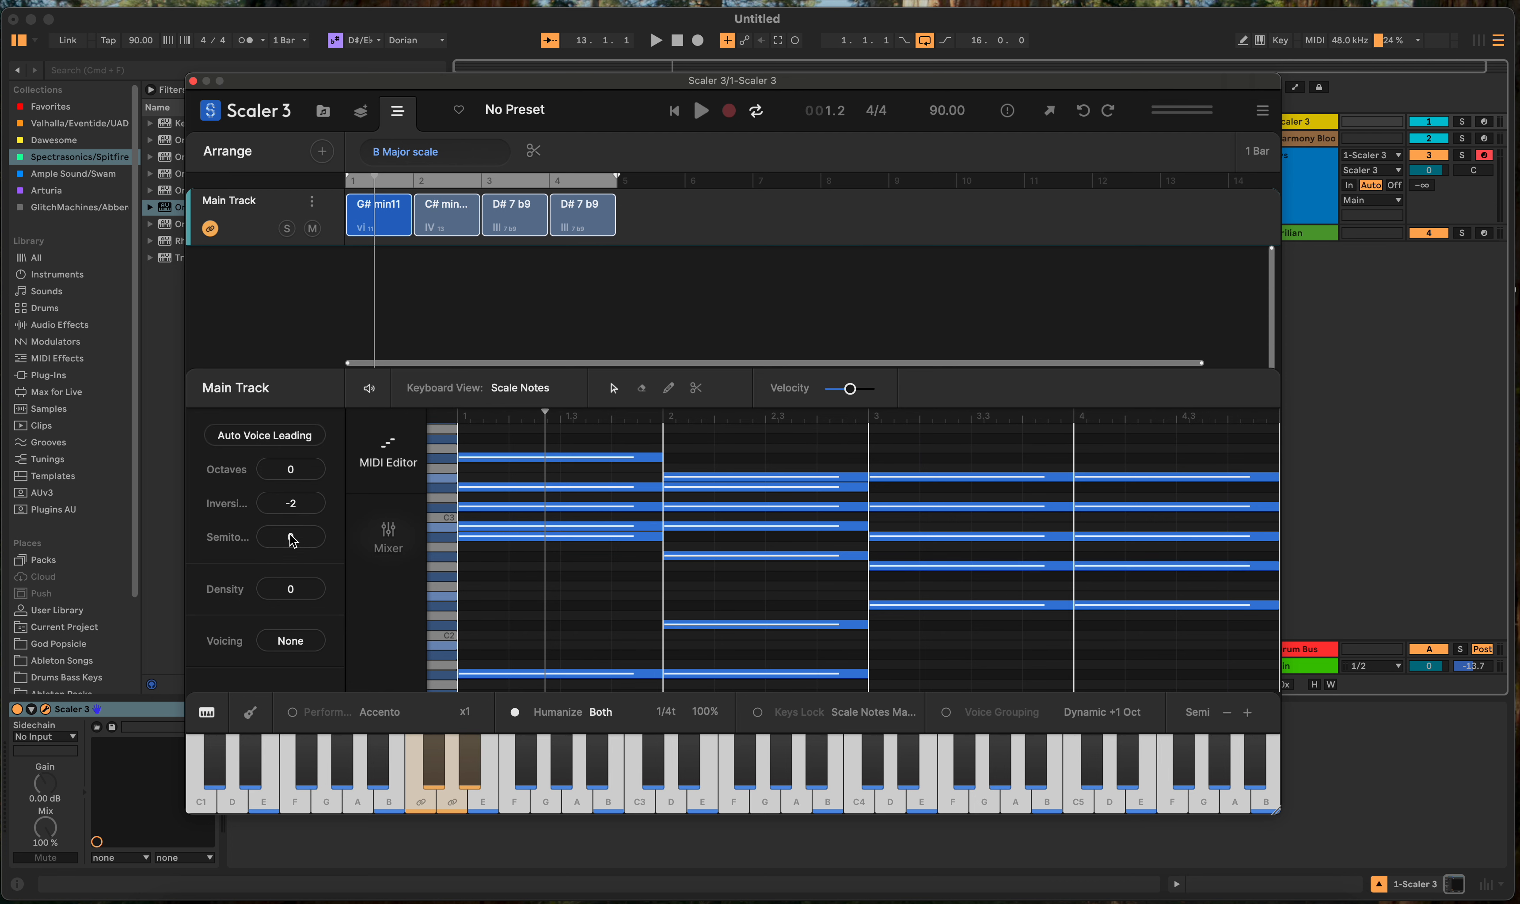
click(288, 544)
drag(288, 553, 293, 527)
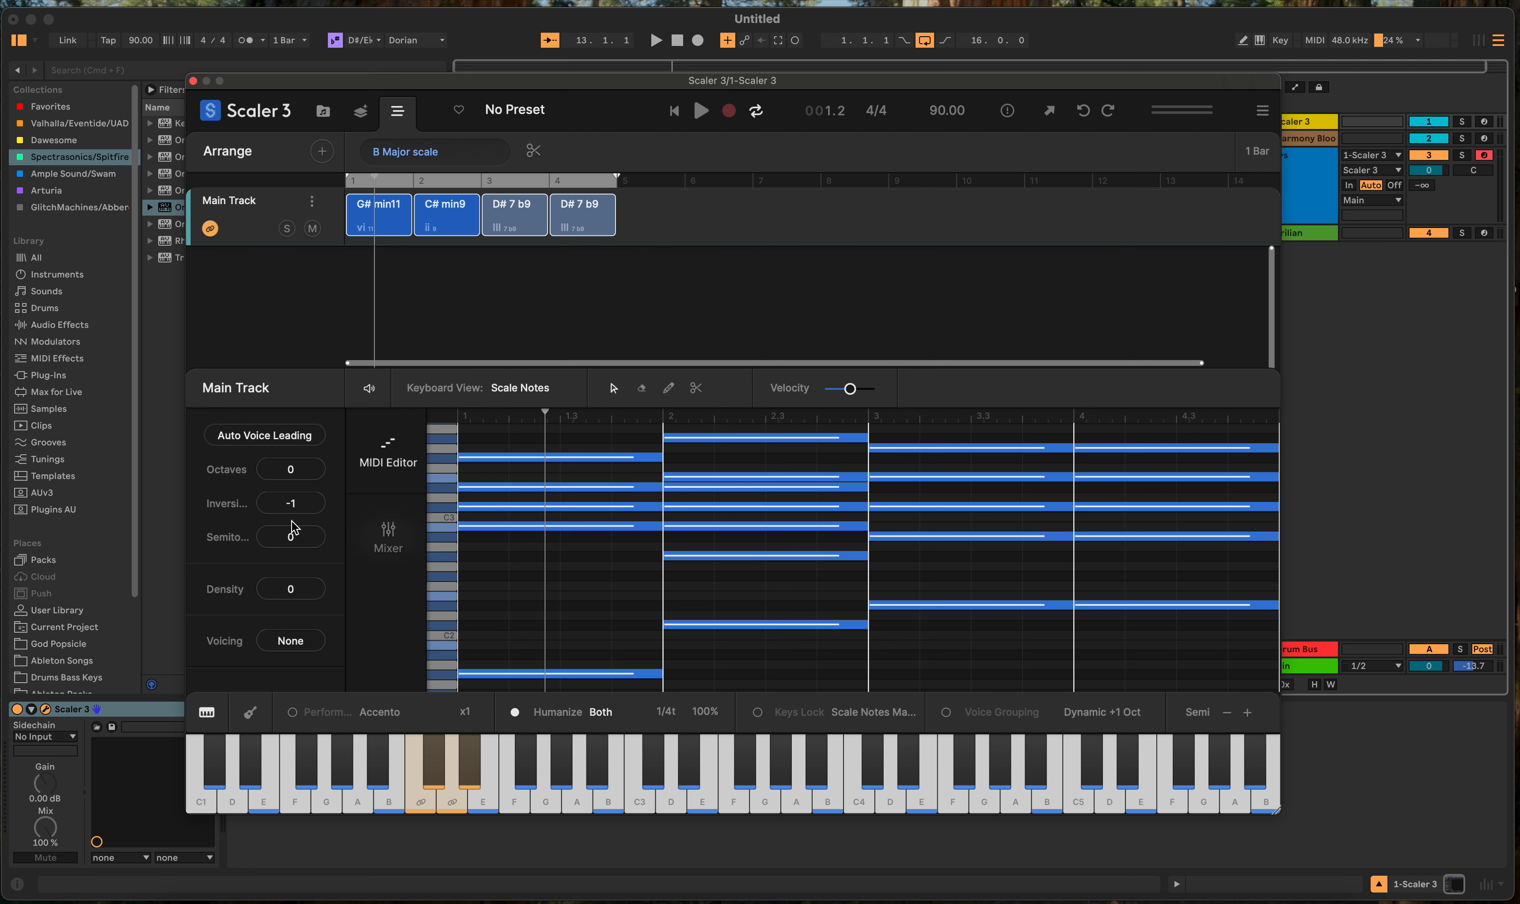
drag(306, 501, 309, 476)
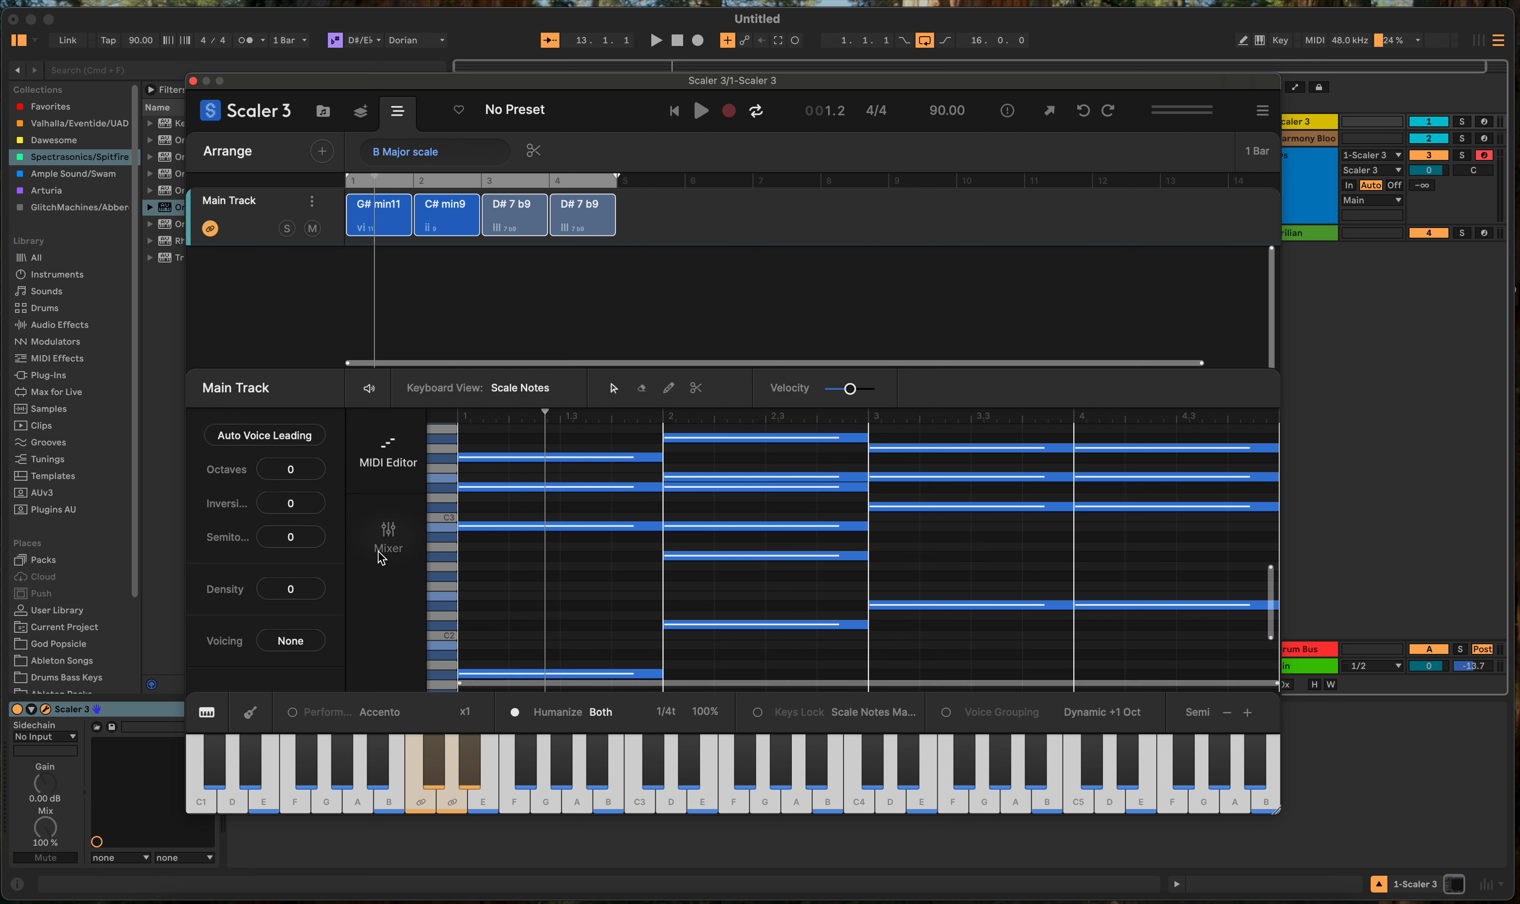
Step: Try a density of 1 on all four chords and return it to 0
drag(301, 595, 308, 542)
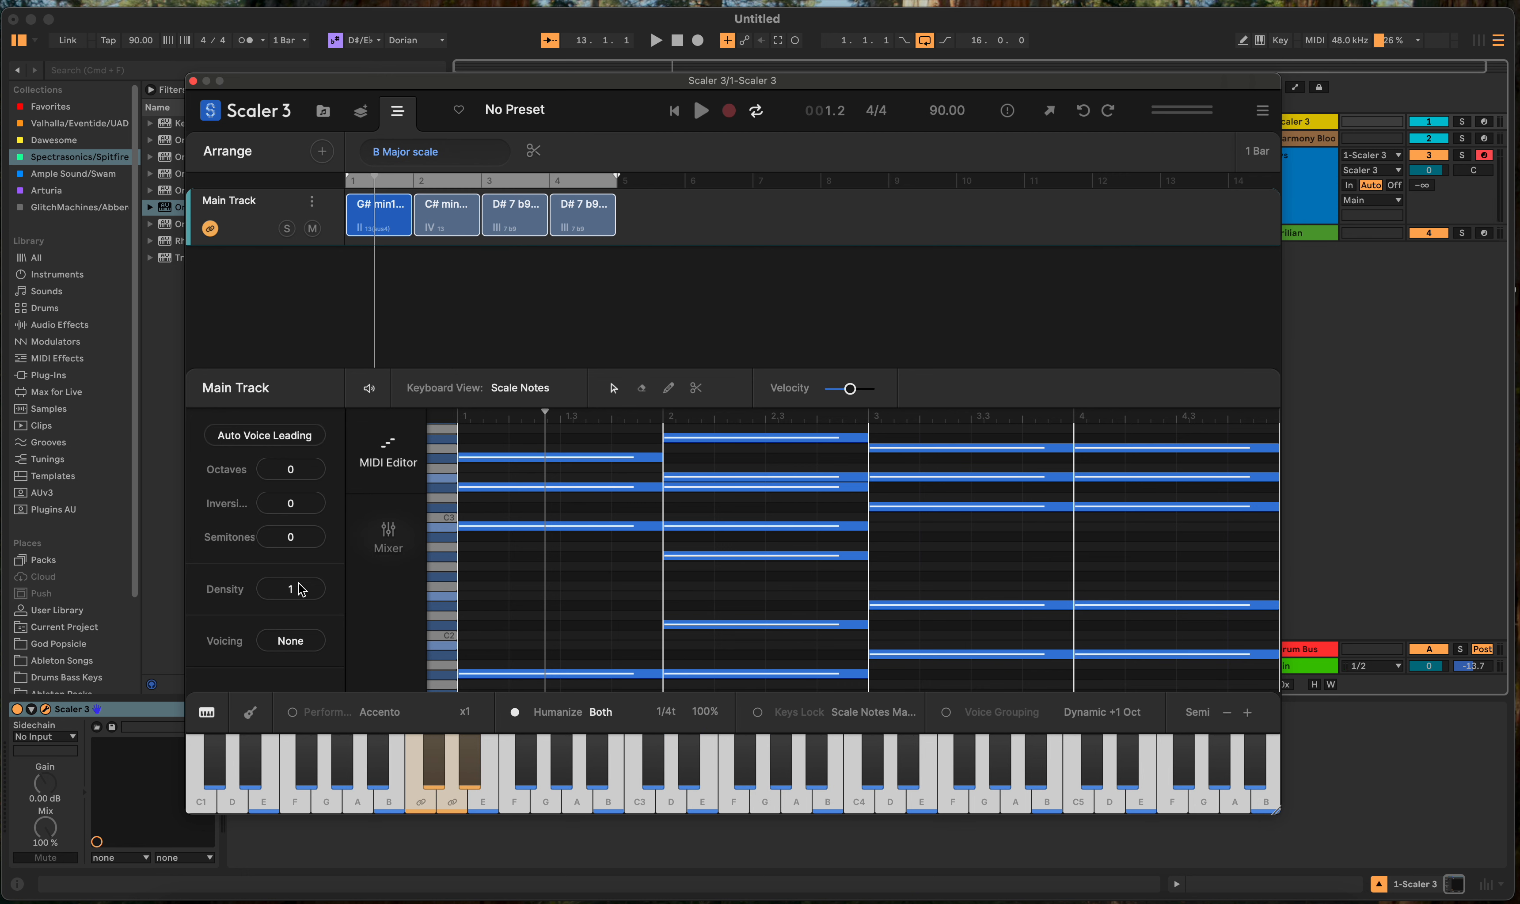
drag(297, 589, 299, 602)
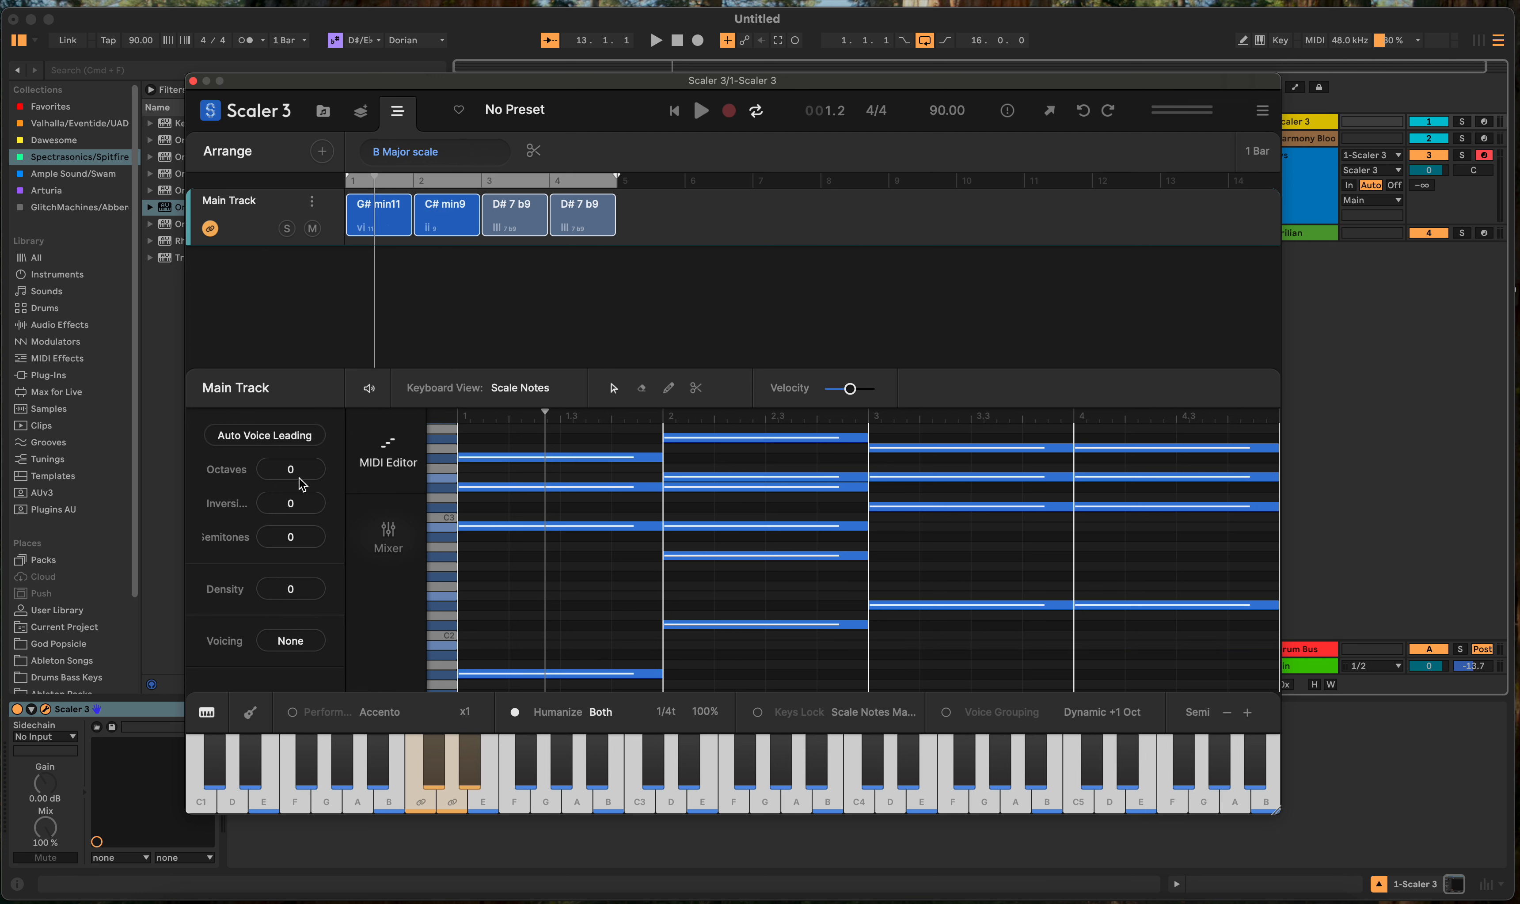
Step: Select all notes of the bar 3 D# 7 b9 chord and transpose them down nine semitones to F# 7 b9
scroll(1072, 610, up, 5)
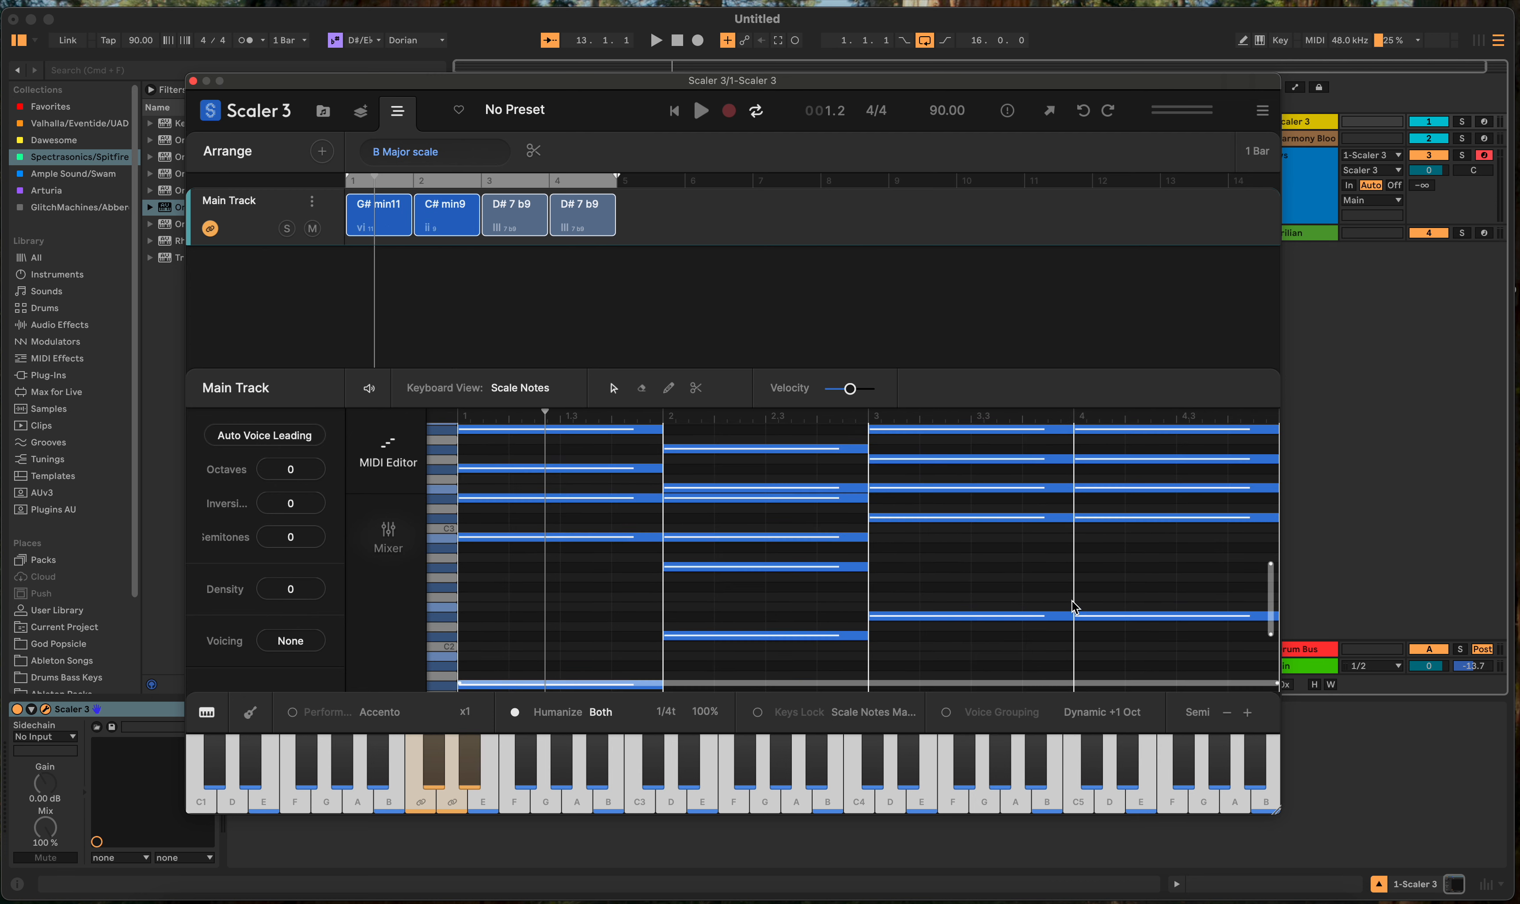
scroll(1072, 605, down, 3)
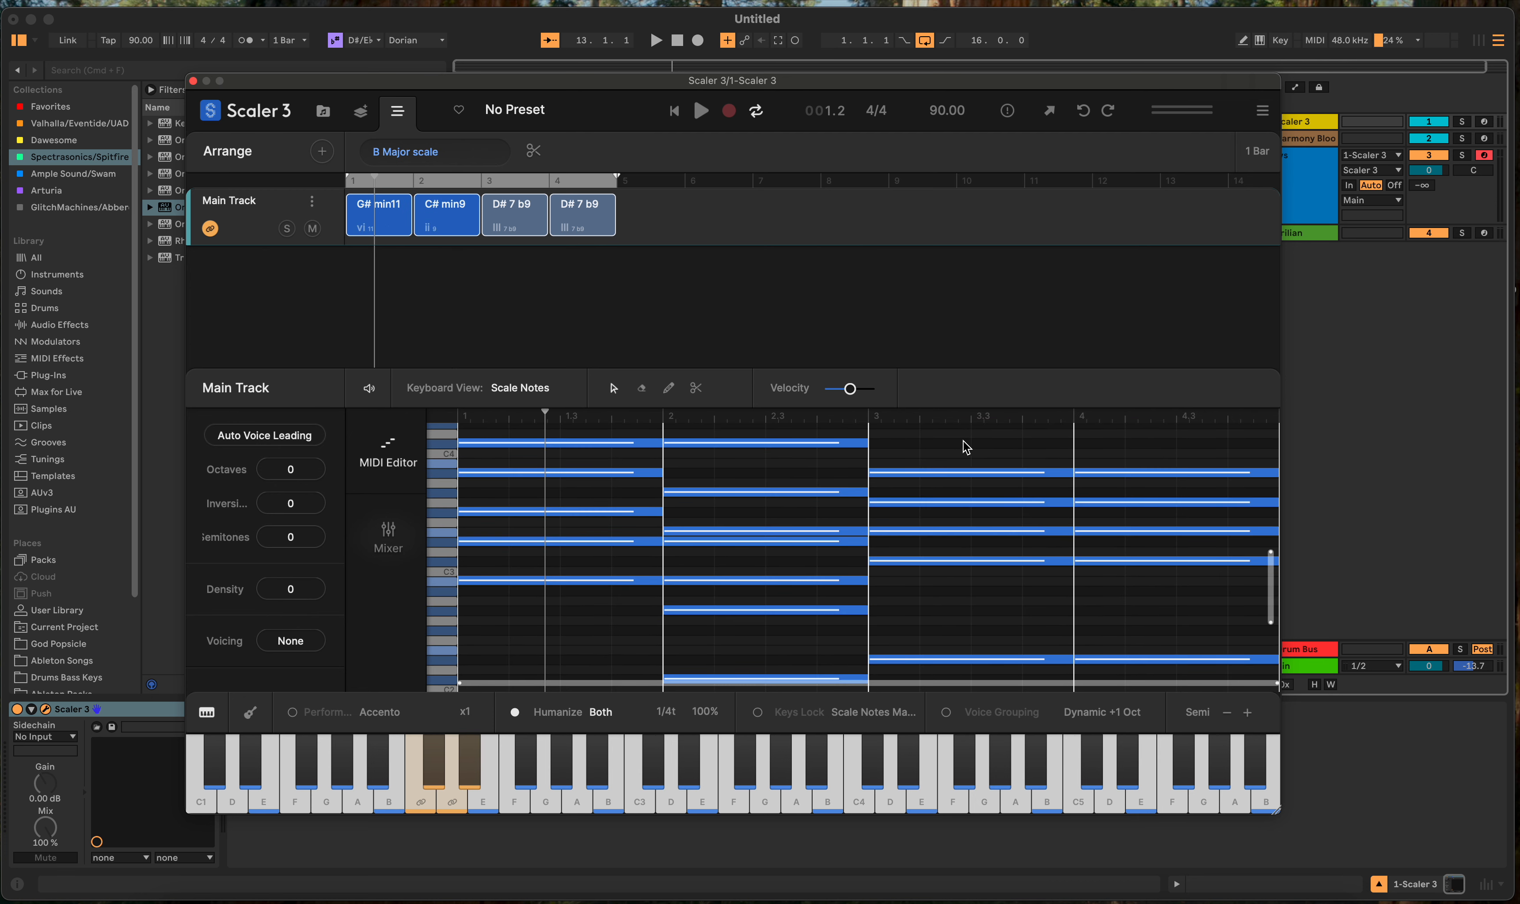
drag(945, 444, 1138, 681)
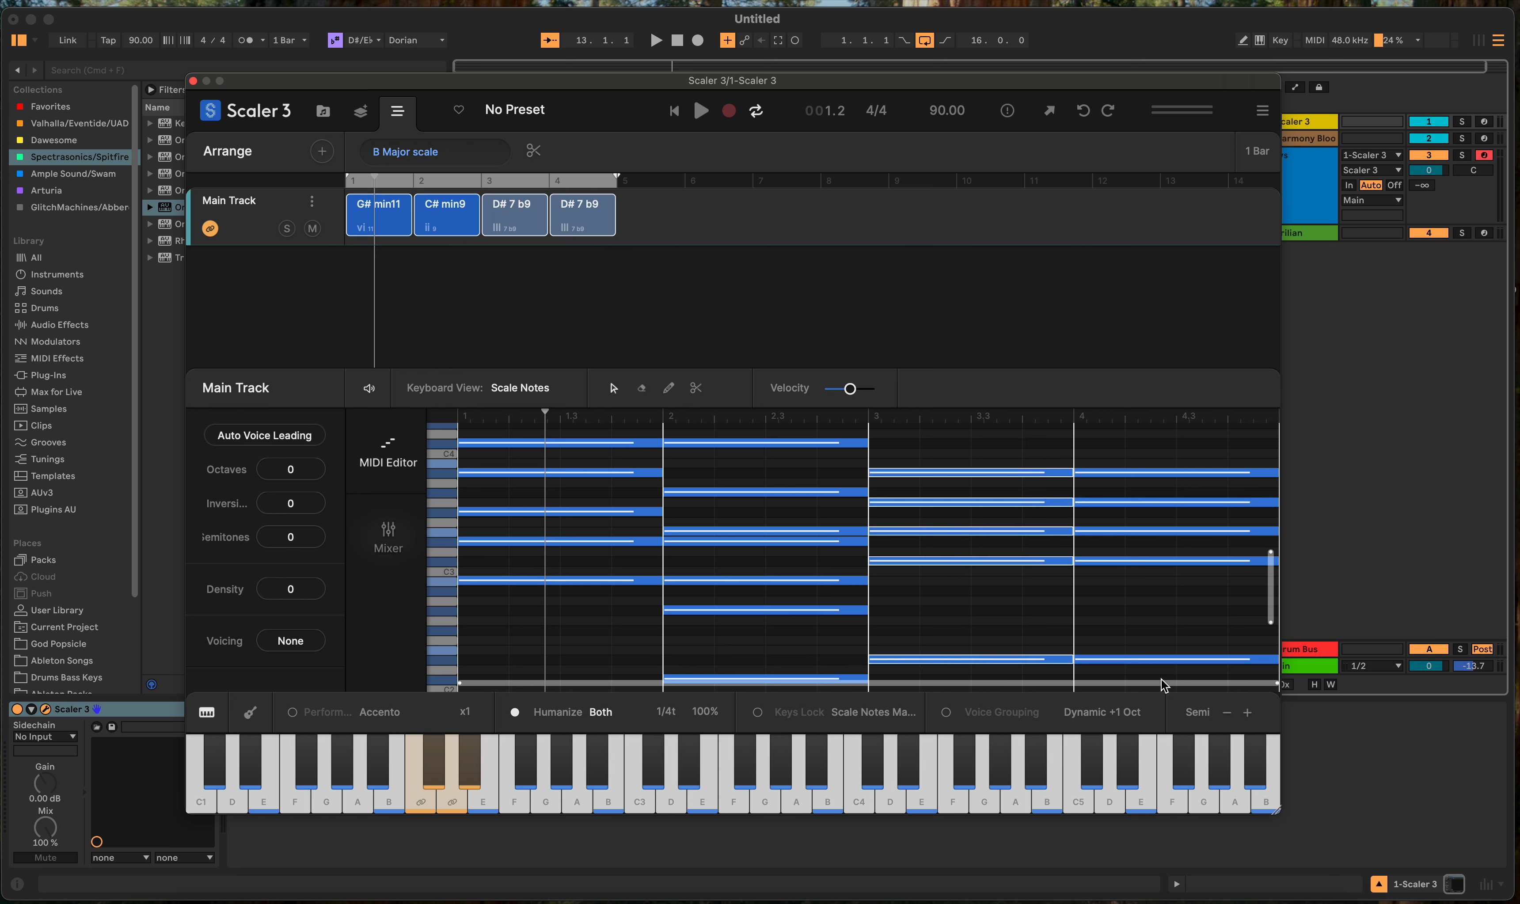
scroll(888, 512, down, 4)
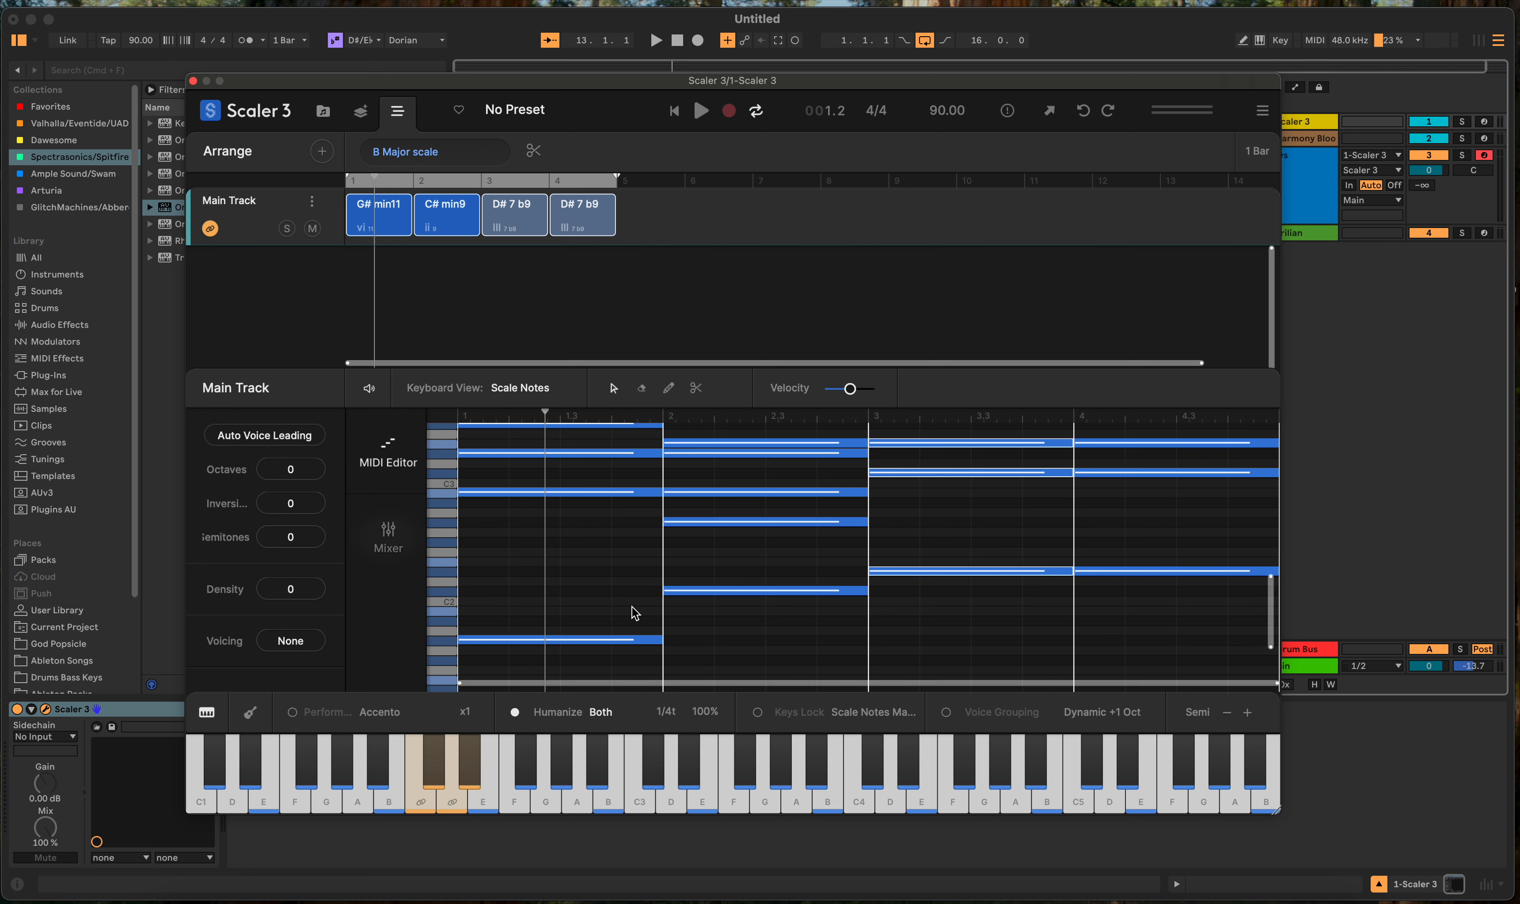
key(Down)
key(Down)
key(Down)
key(Down)
key(Down)
key(Down)
key(Down)
key(Down)
key(Down)
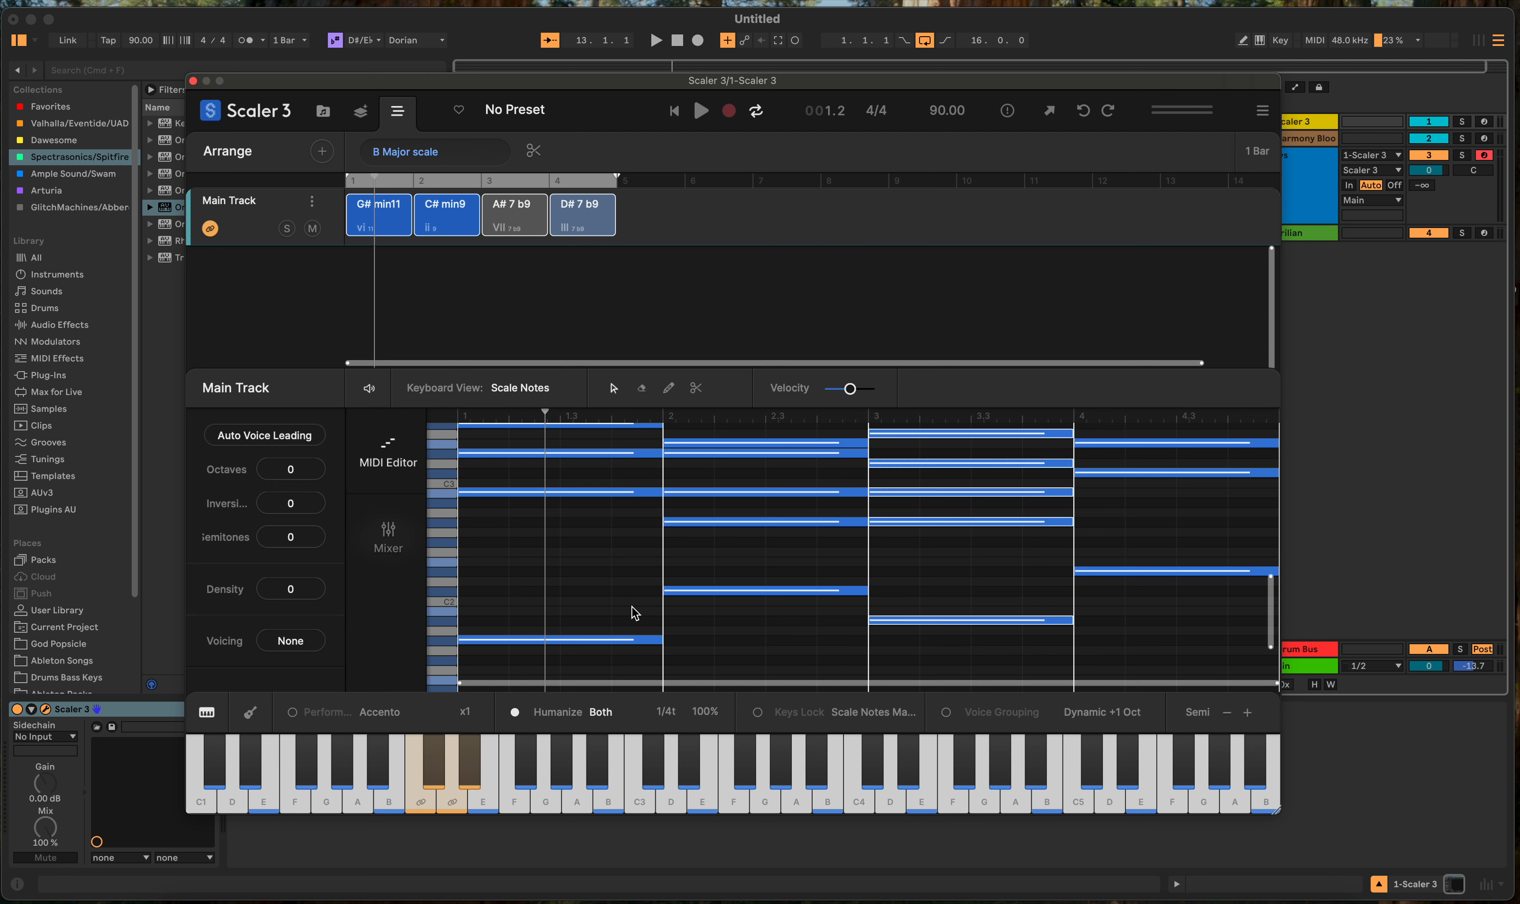
scroll(640, 604, down, 4)
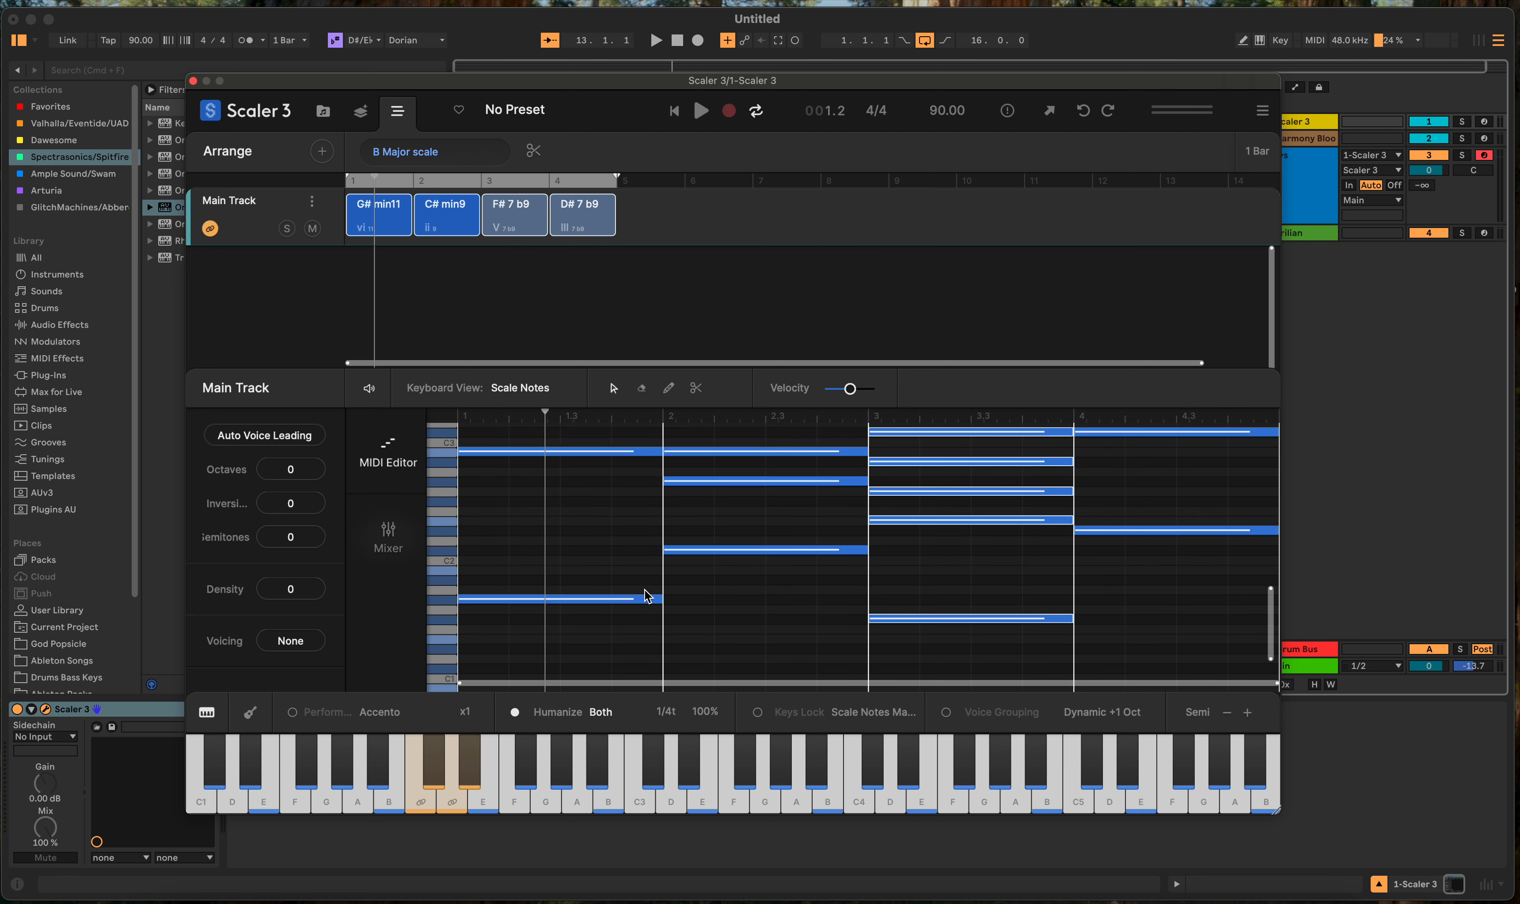
Step: Transpose the selected notes of the bar 3 chord down three more semitones to D# 7 b9
key(Down)
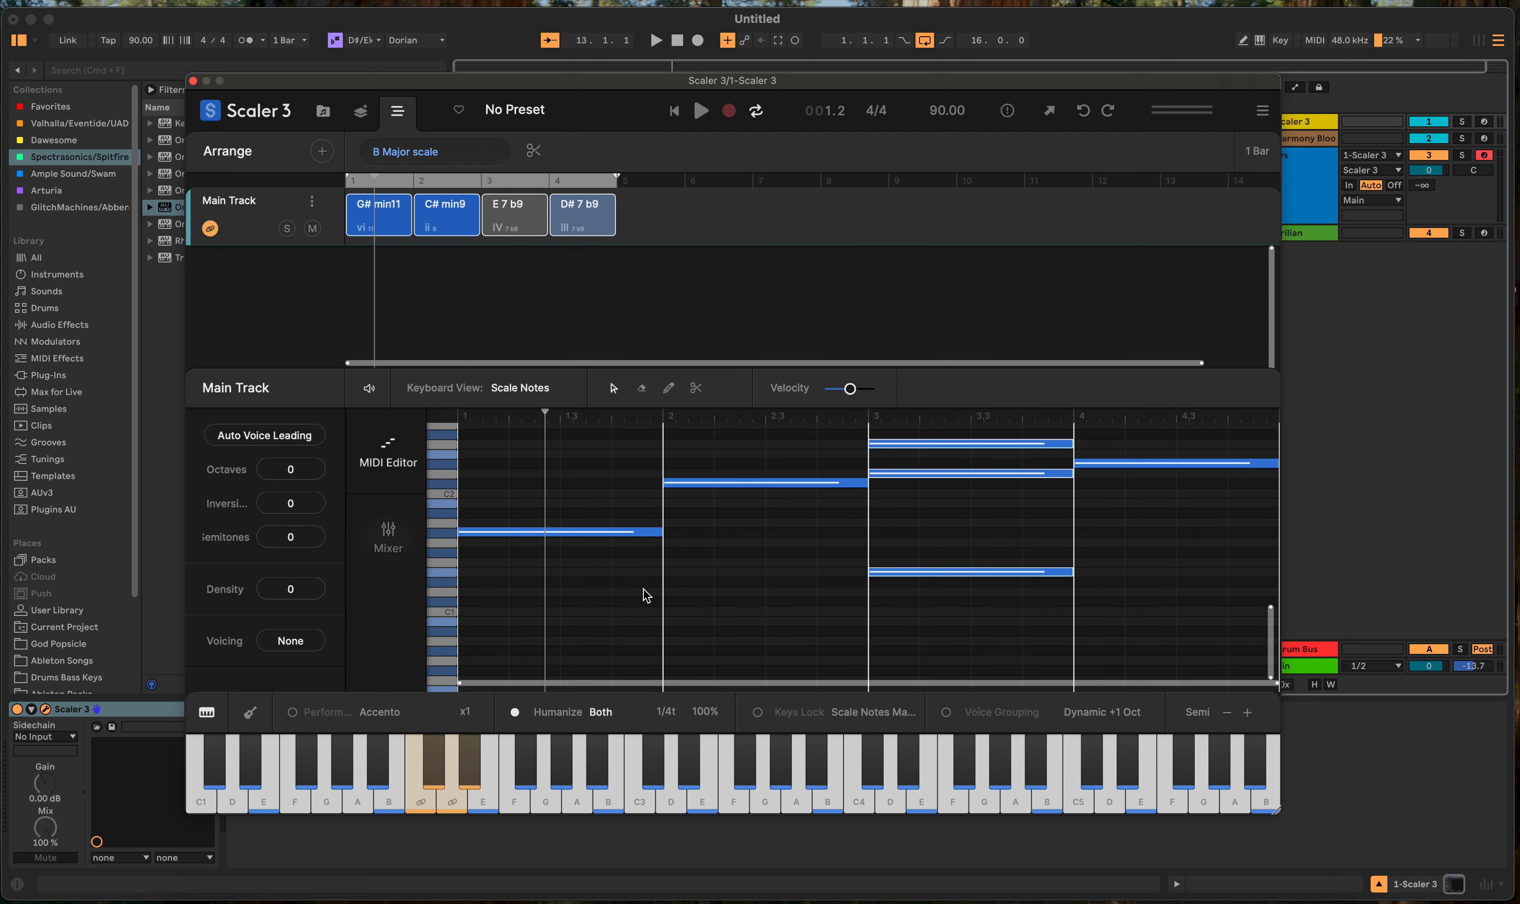
key(Down)
key(Down)
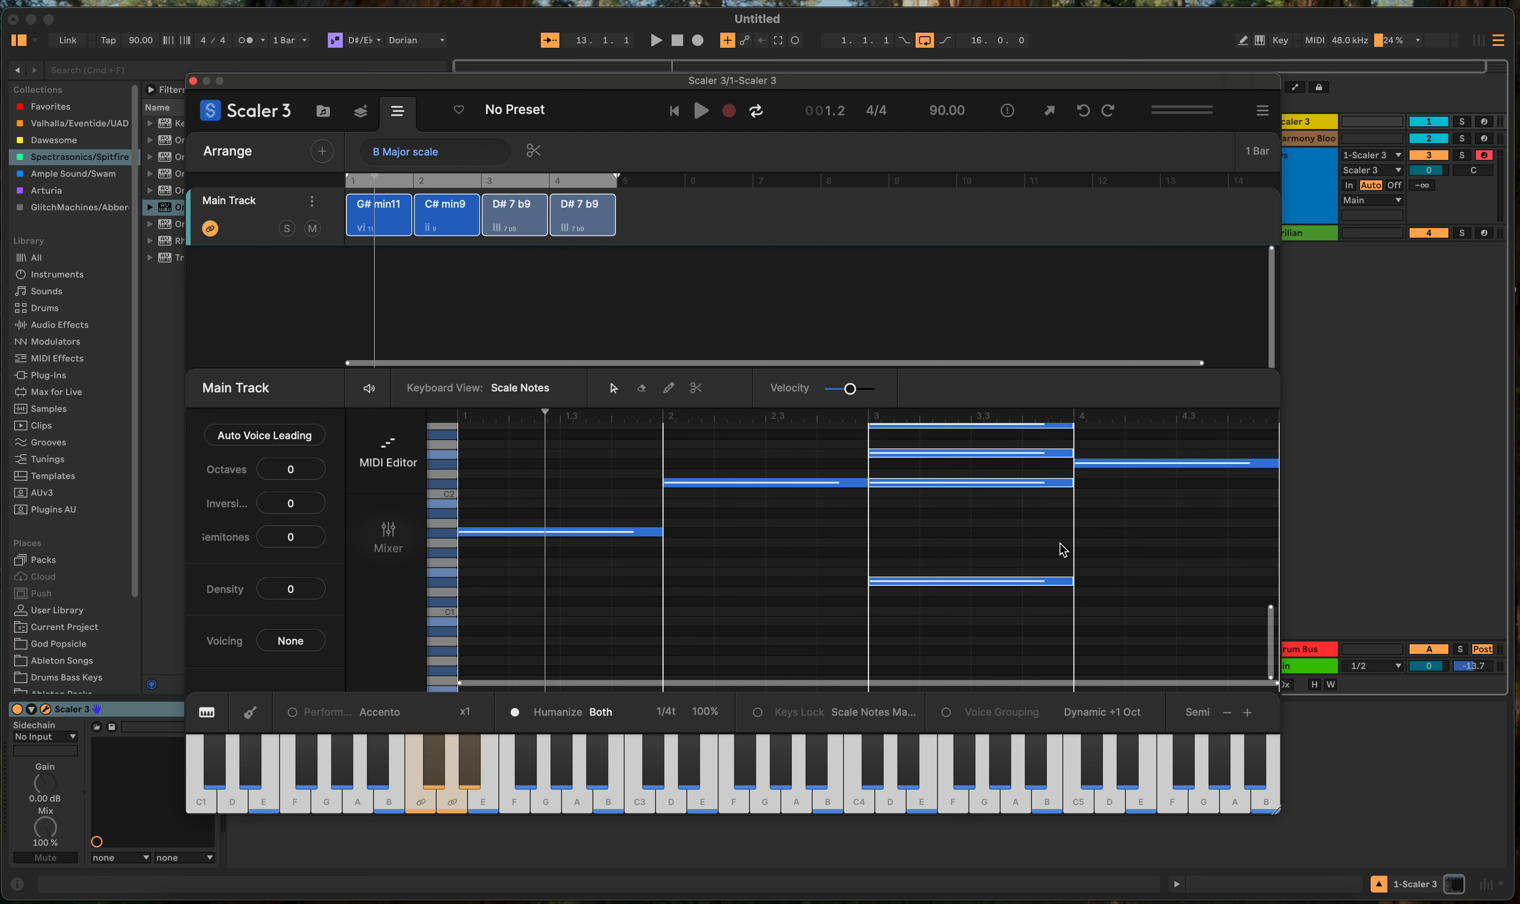
scroll(1061, 551, up, 3)
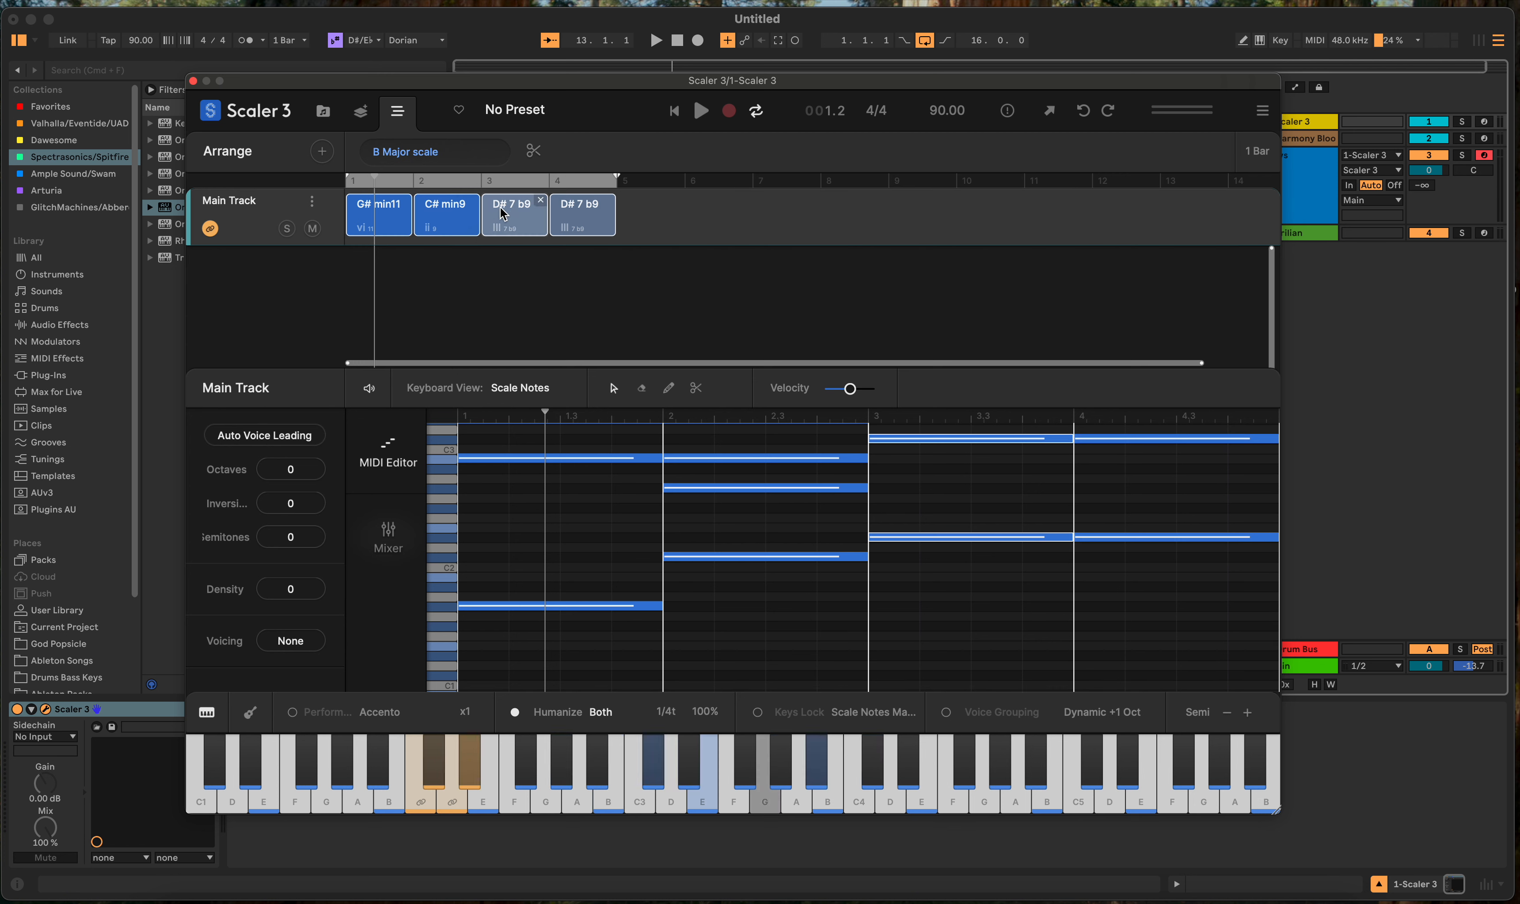
Step: Try transposing the bar 3 chord down to D 7 b9 and C# 7 b9, and return it to D# 7 b9
key(Down)
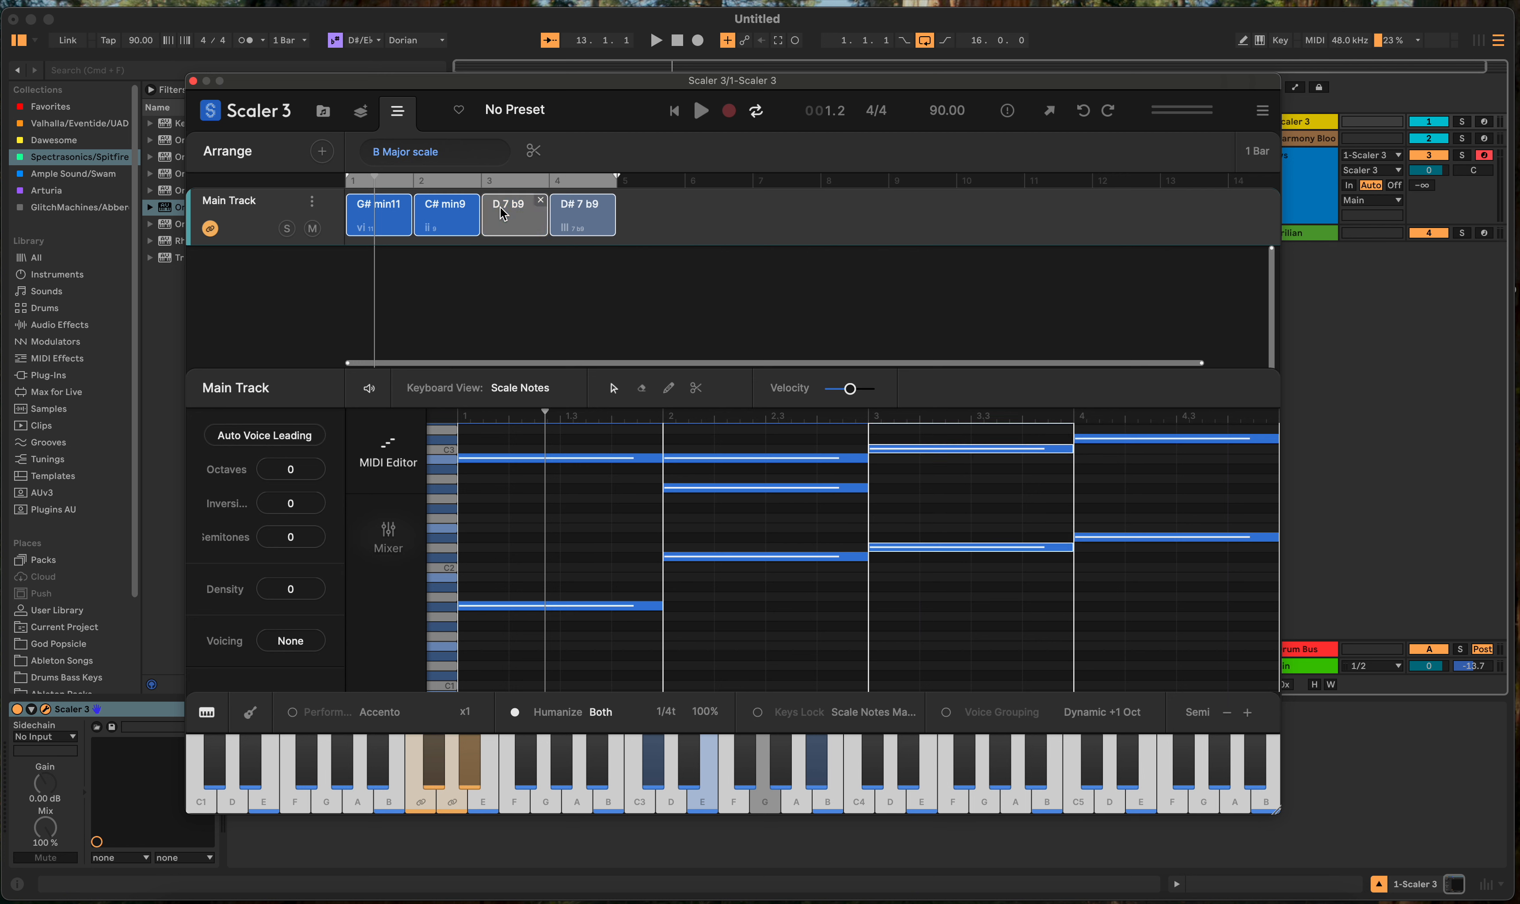
key(Up)
key(Down)
key(Down)
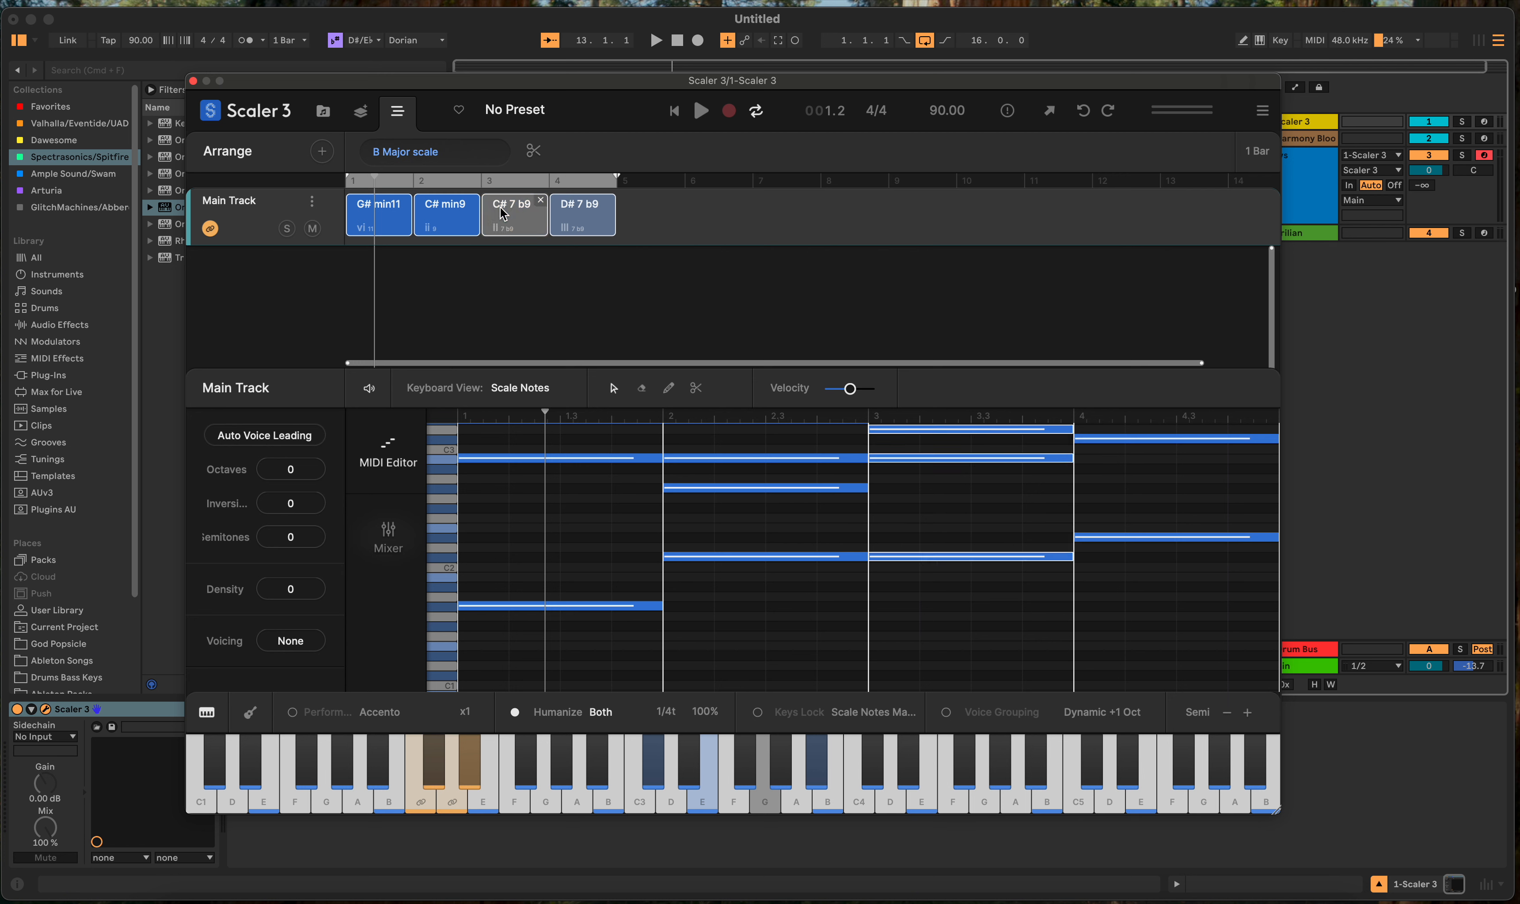
key(Up)
key(Up)
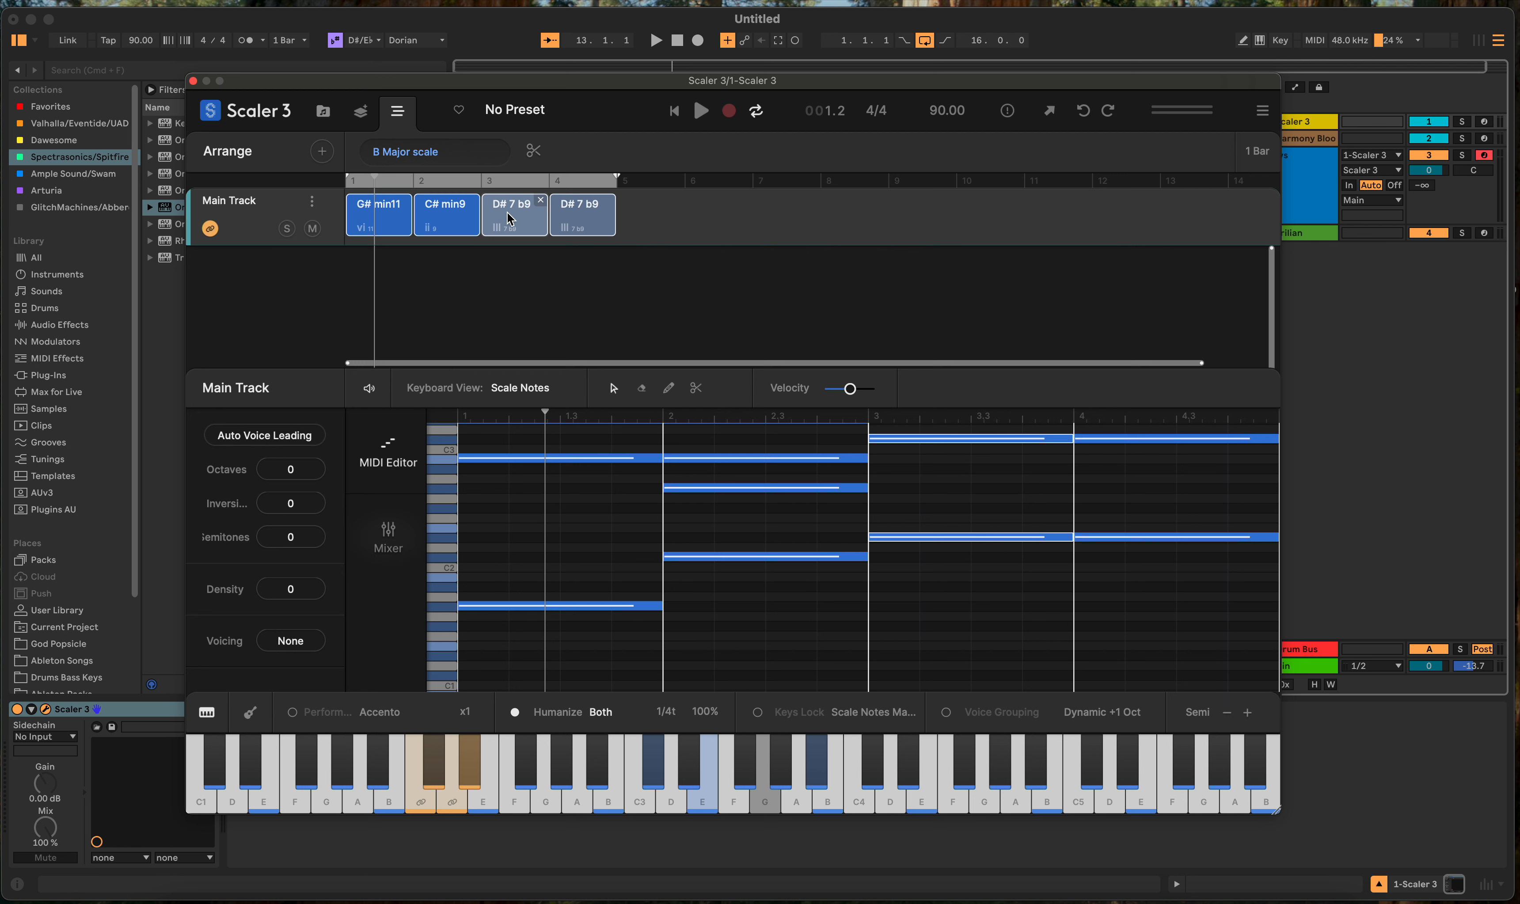
key(Down)
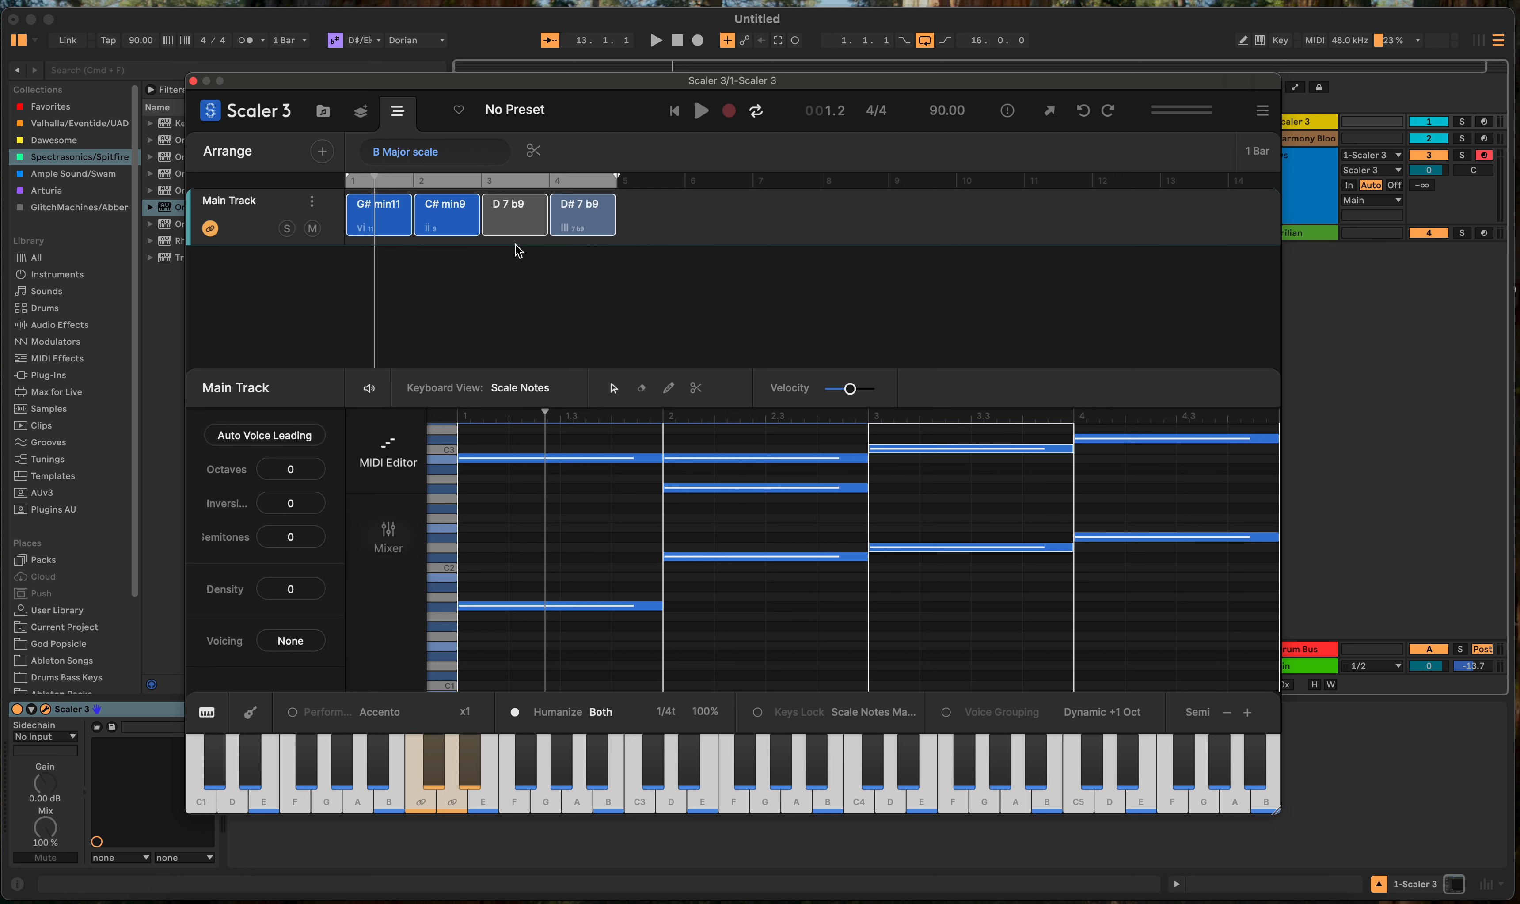
key(Up)
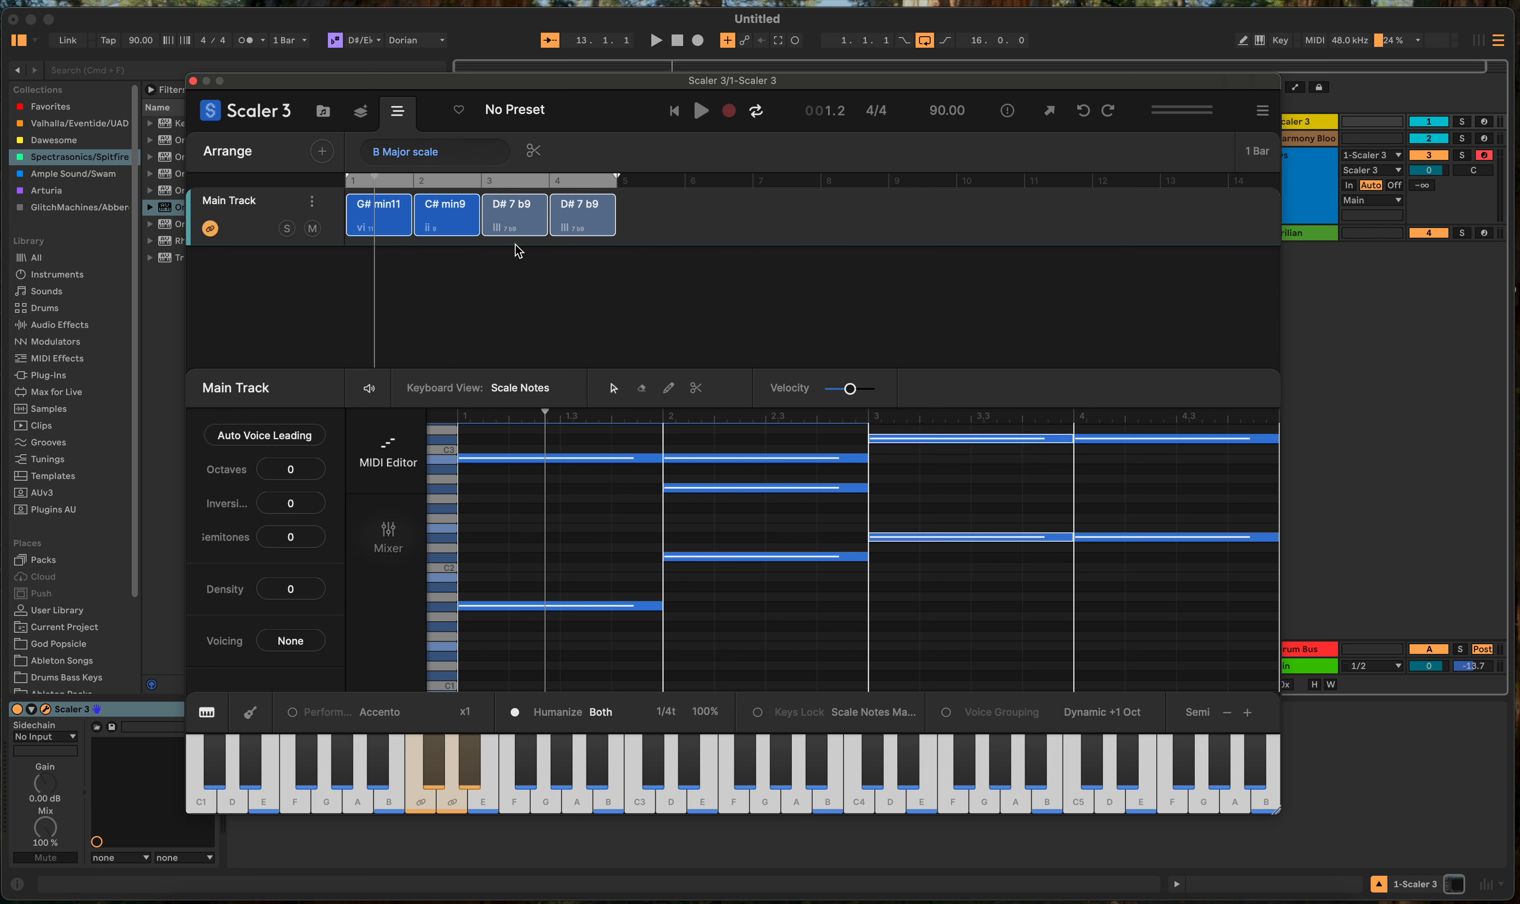
Step: Turn on Voice Grouping, compare the chord notes with it on and off, and set the grouping to None
scroll(886, 536, down, 2)
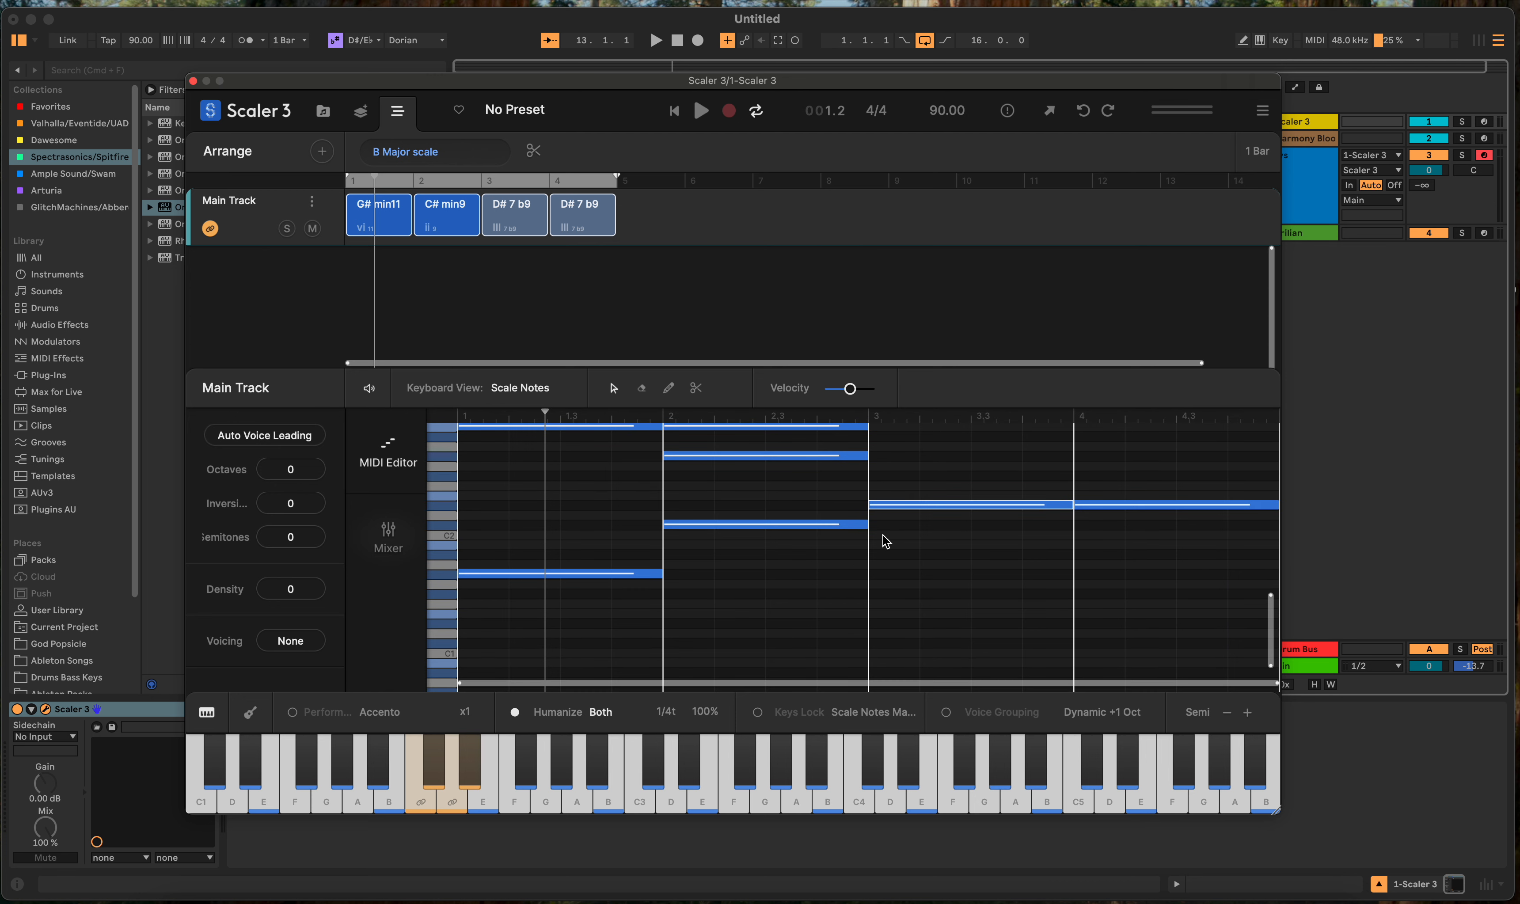
scroll(886, 541, up, 2)
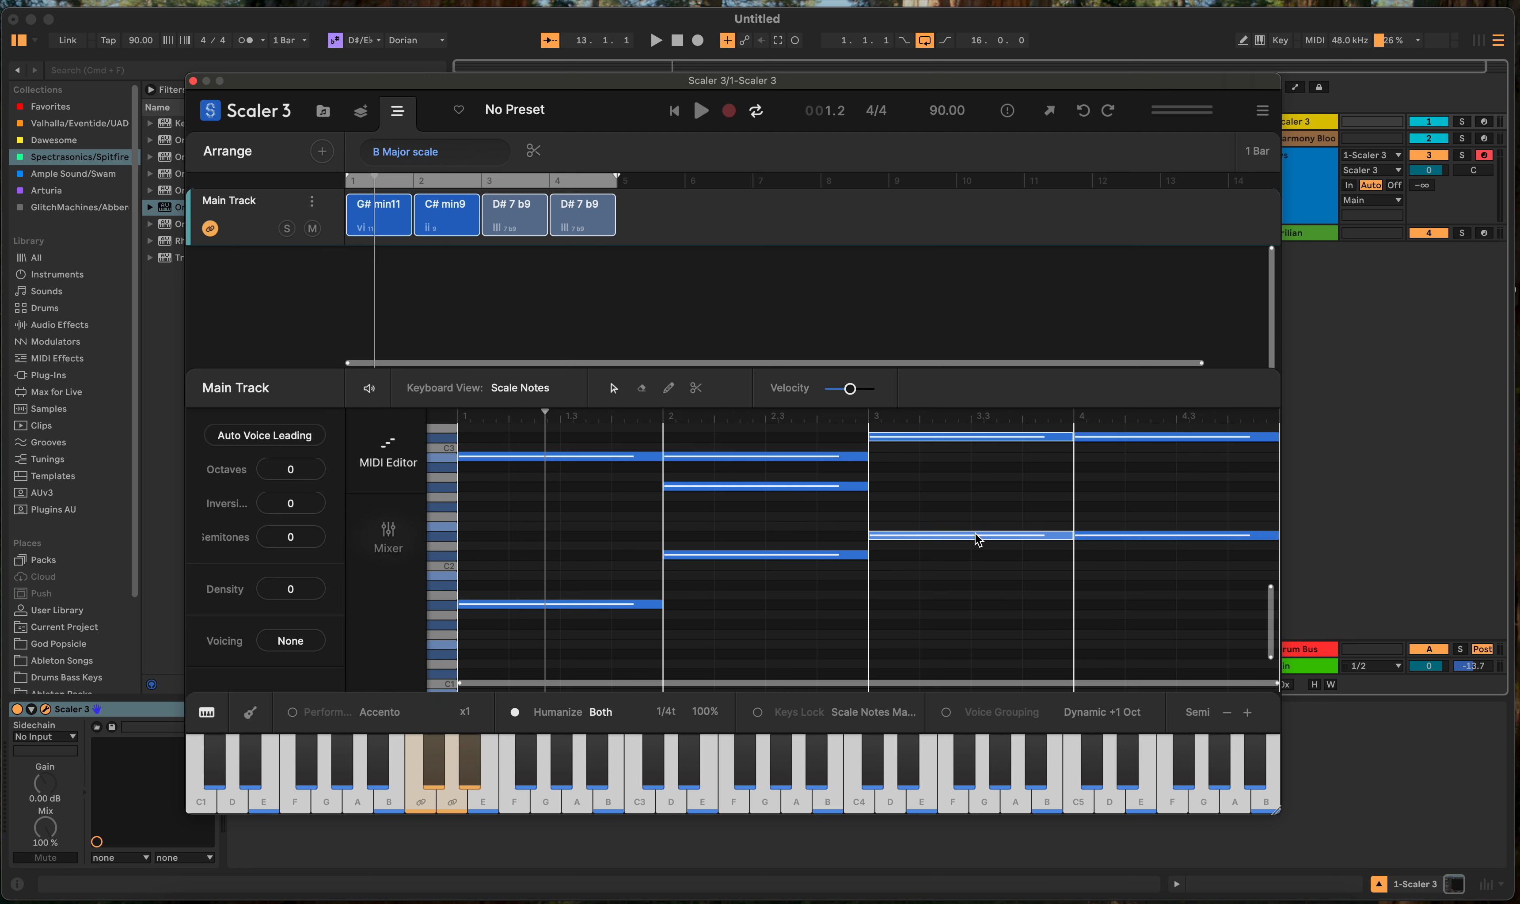
scroll(974, 524, up, 5)
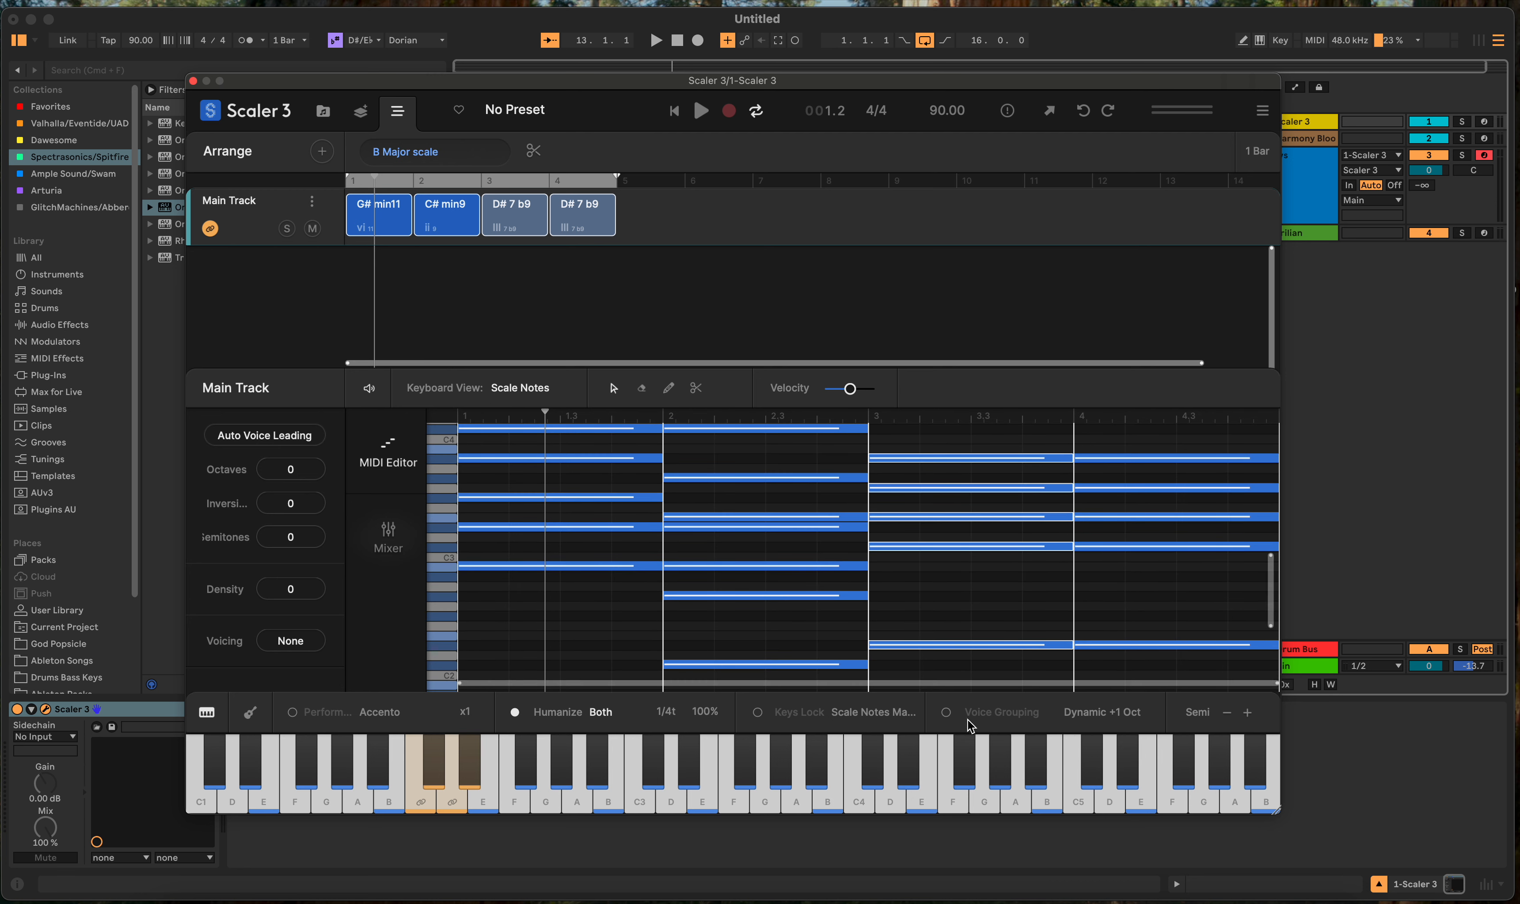
click(948, 712)
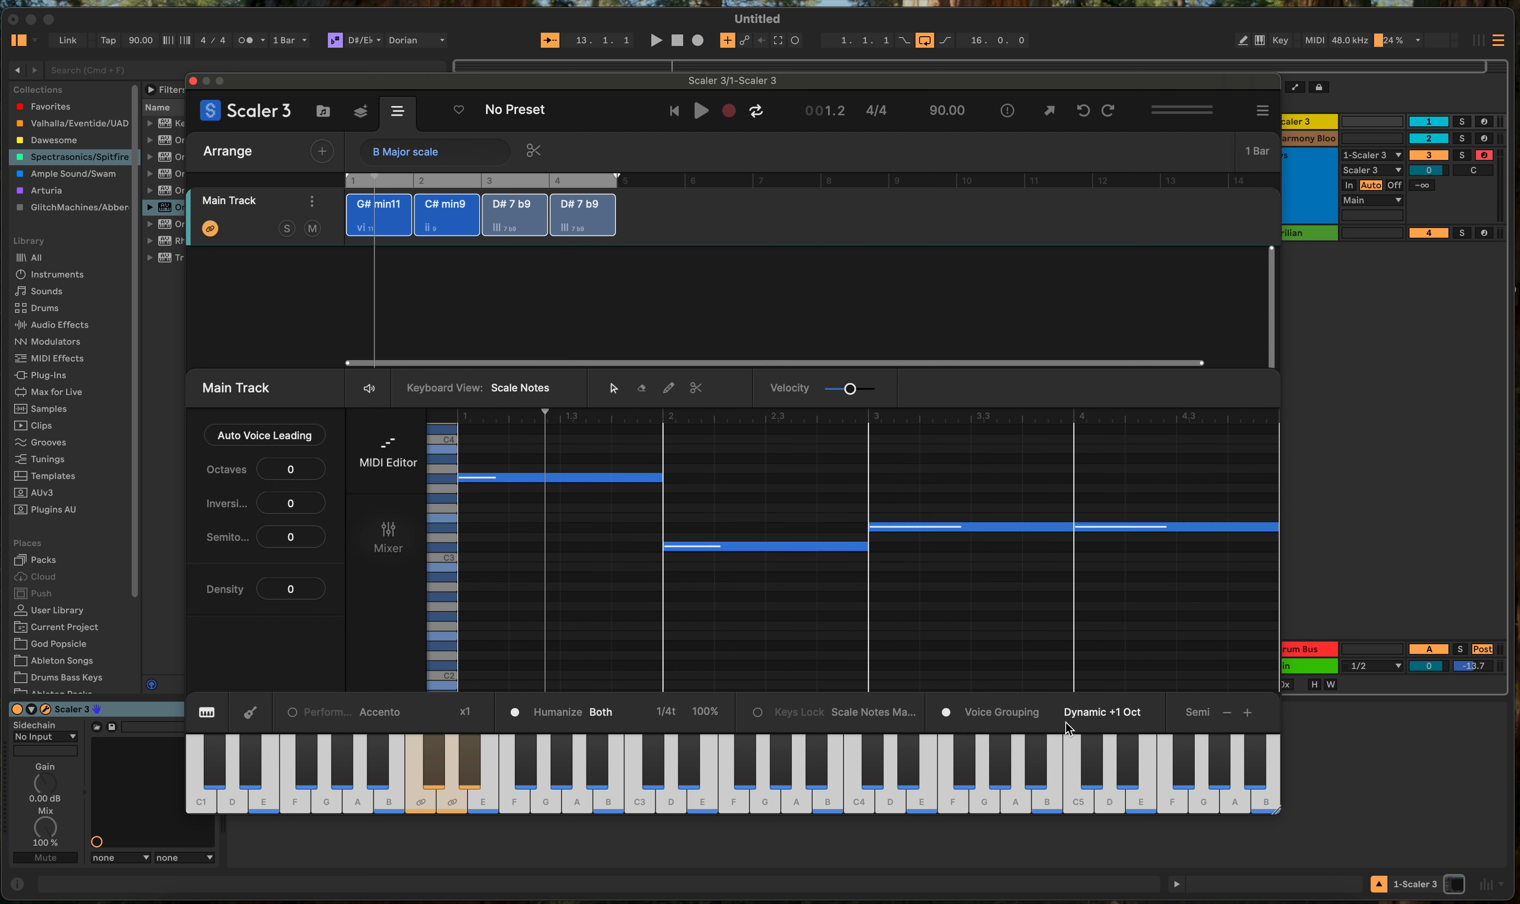
click(947, 714)
click(946, 714)
click(1088, 710)
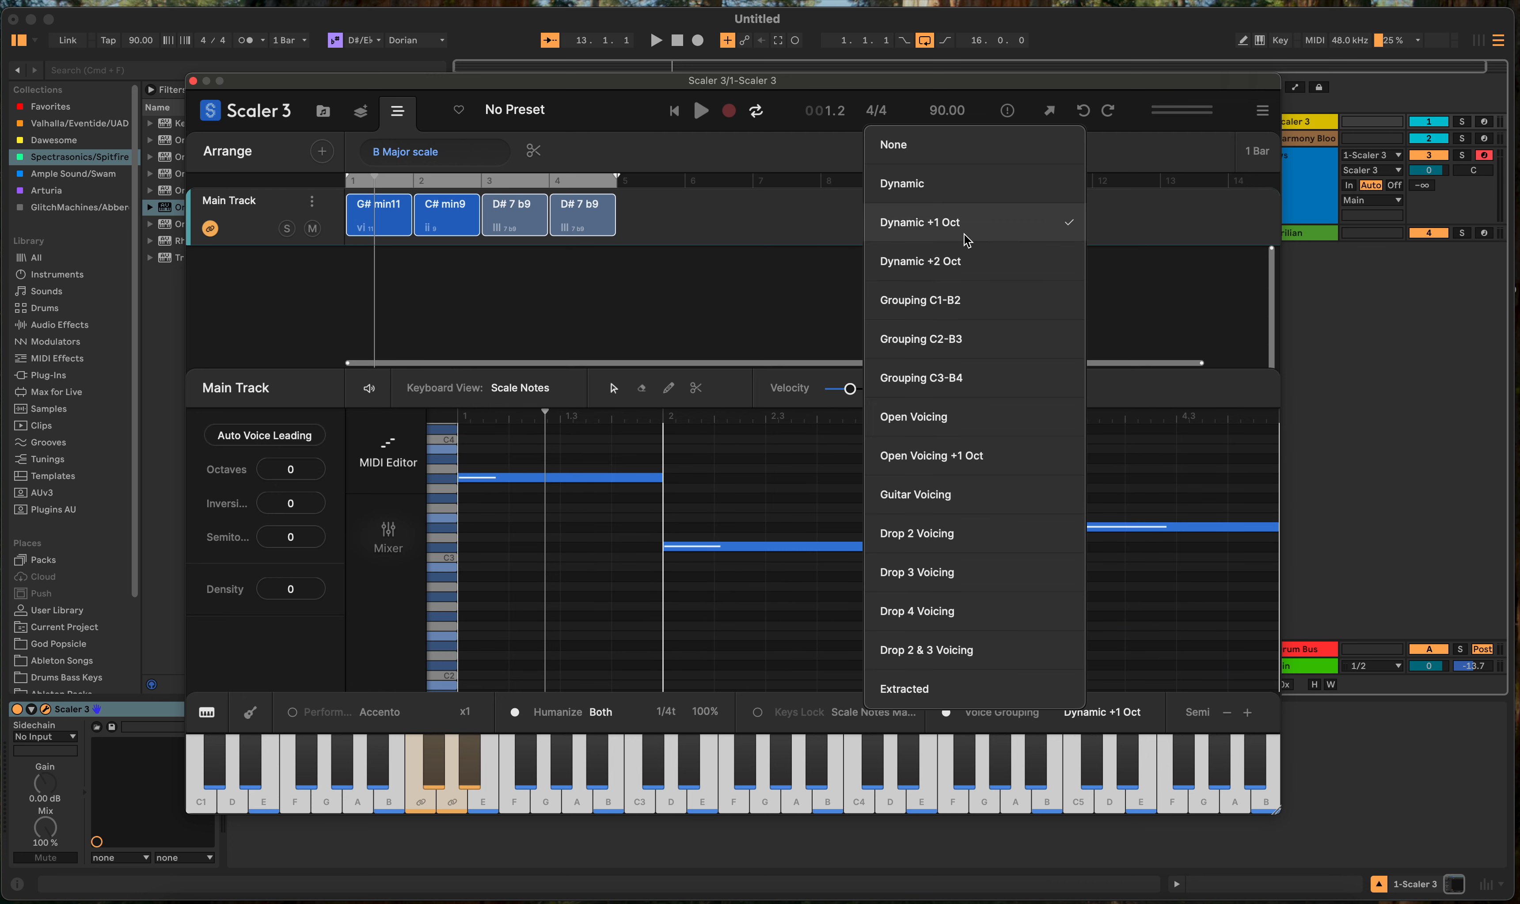
click(960, 146)
Step: Set Voice Grouping to Dynamic, audition the grouped chords and turn Voice Grouping off
click(1078, 710)
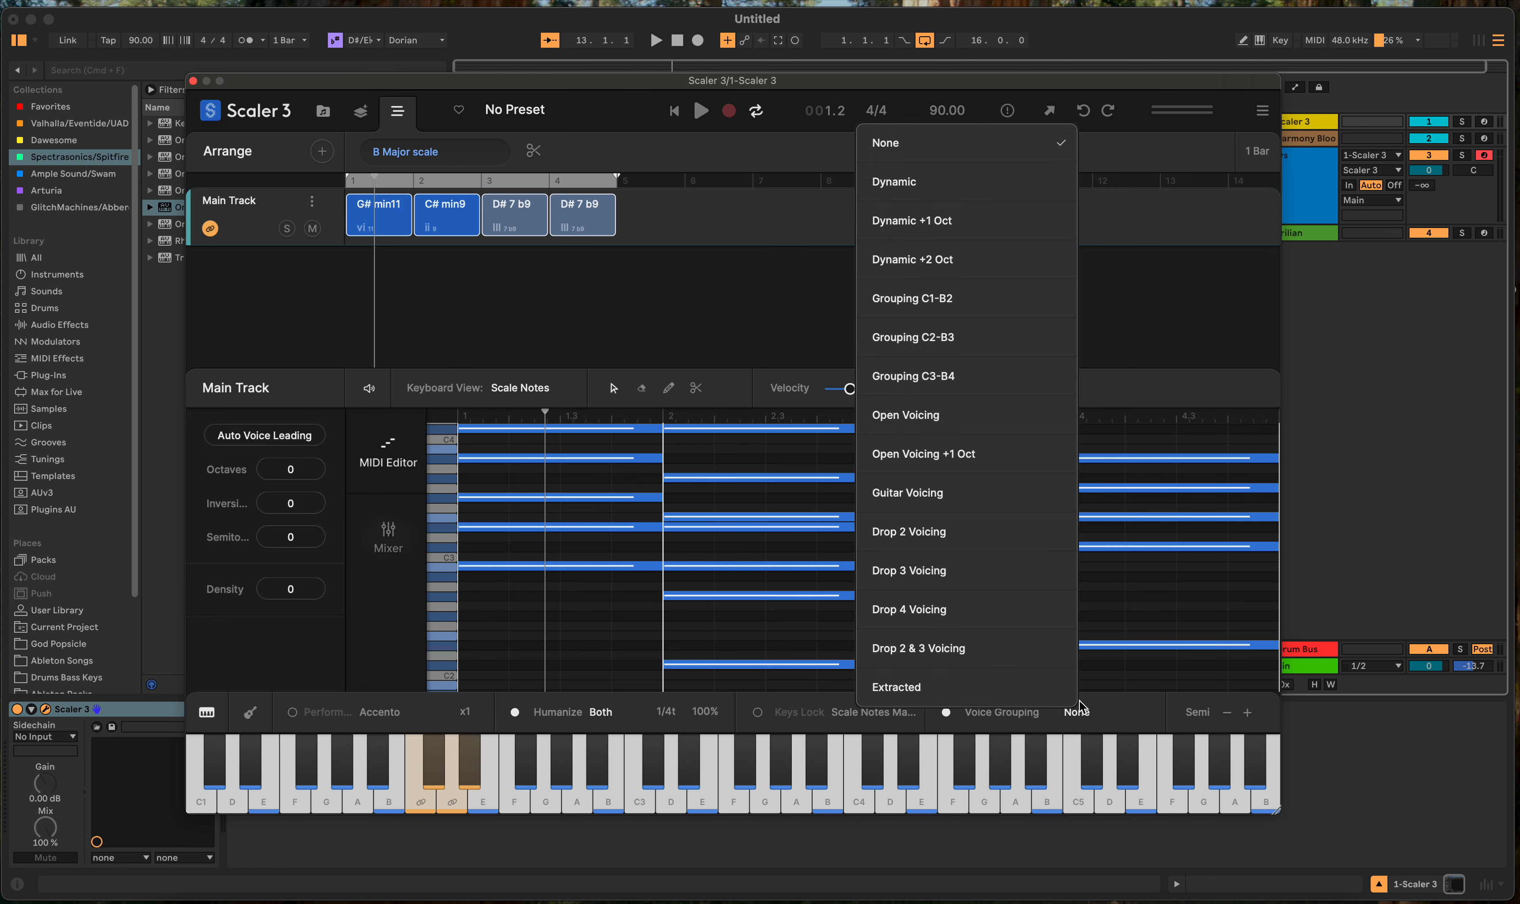
click(987, 185)
scroll(856, 560, up, 1)
scroll(856, 558, down, 3)
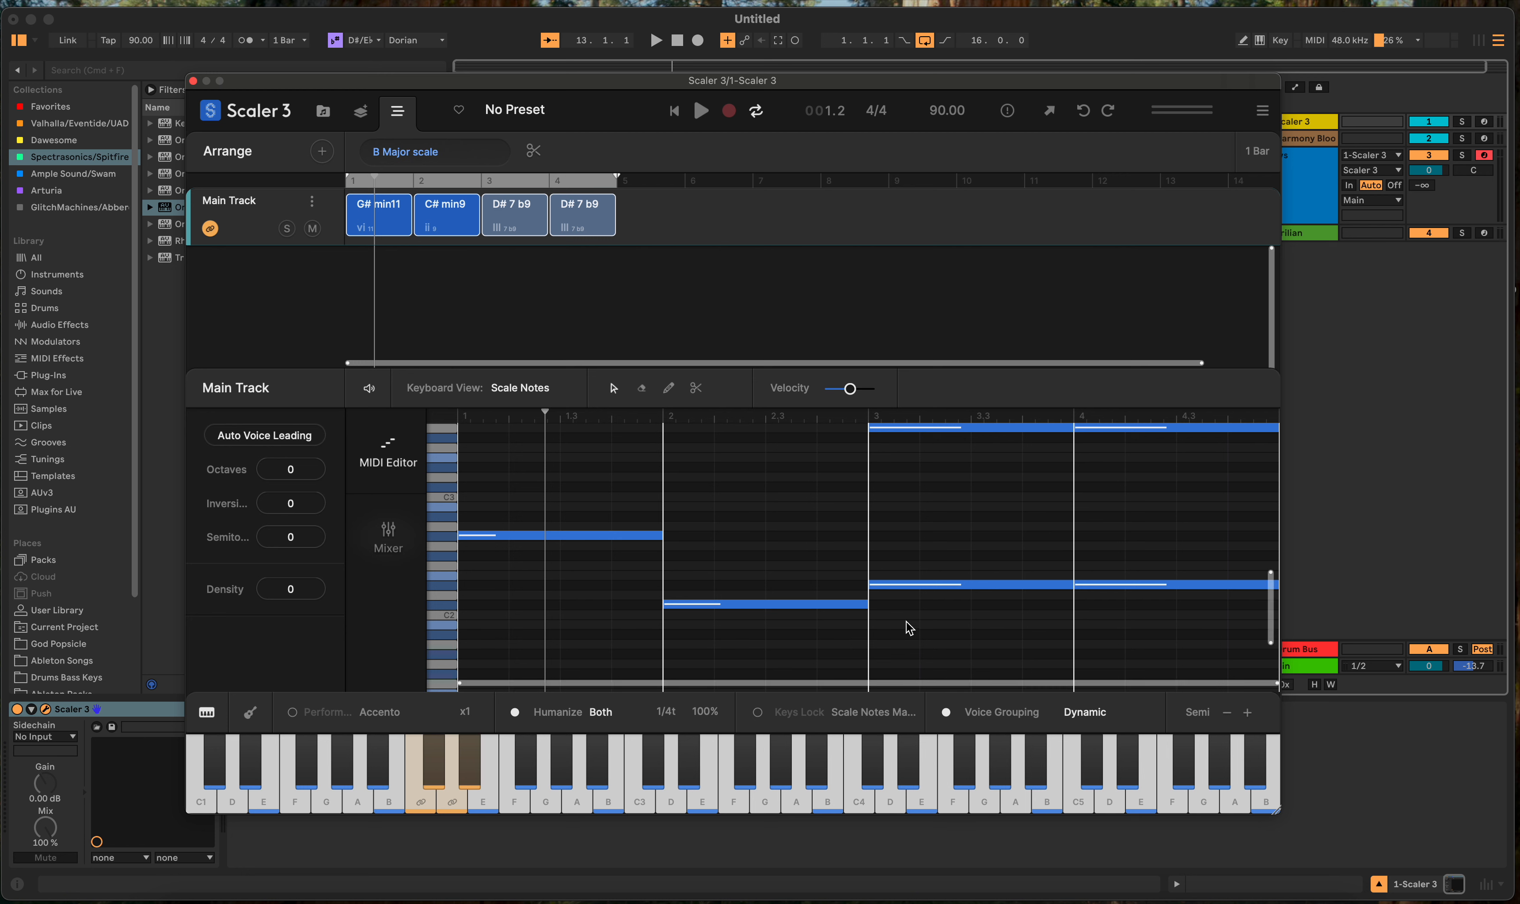
key(space)
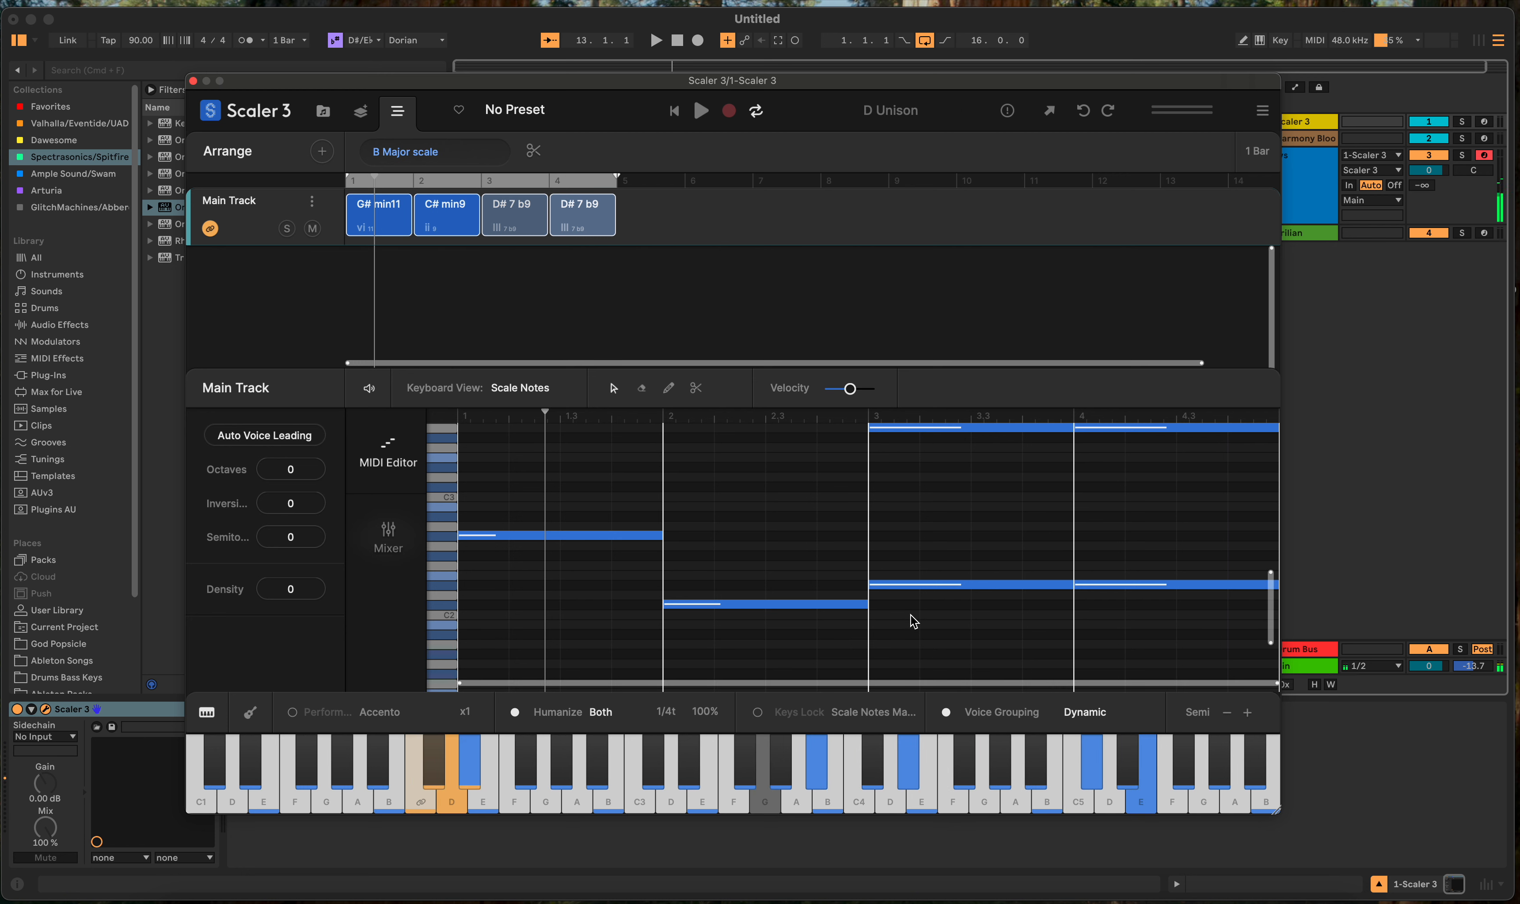
click(946, 712)
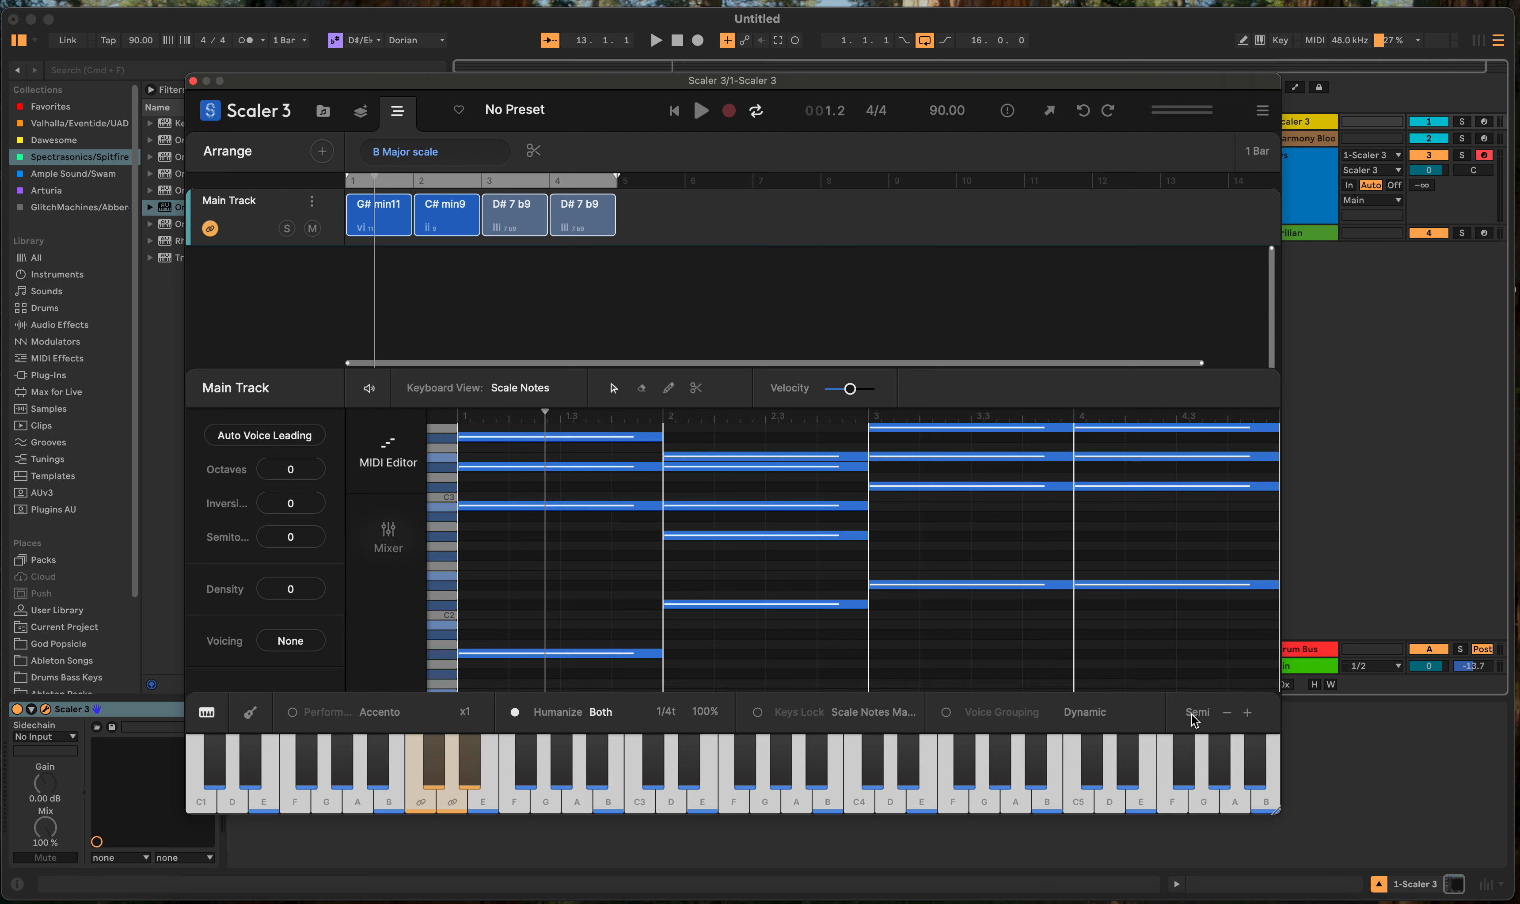
Step: Apply Auto Voice Leading to the four chords and set their inversion to -1
scroll(1012, 581, down, 5)
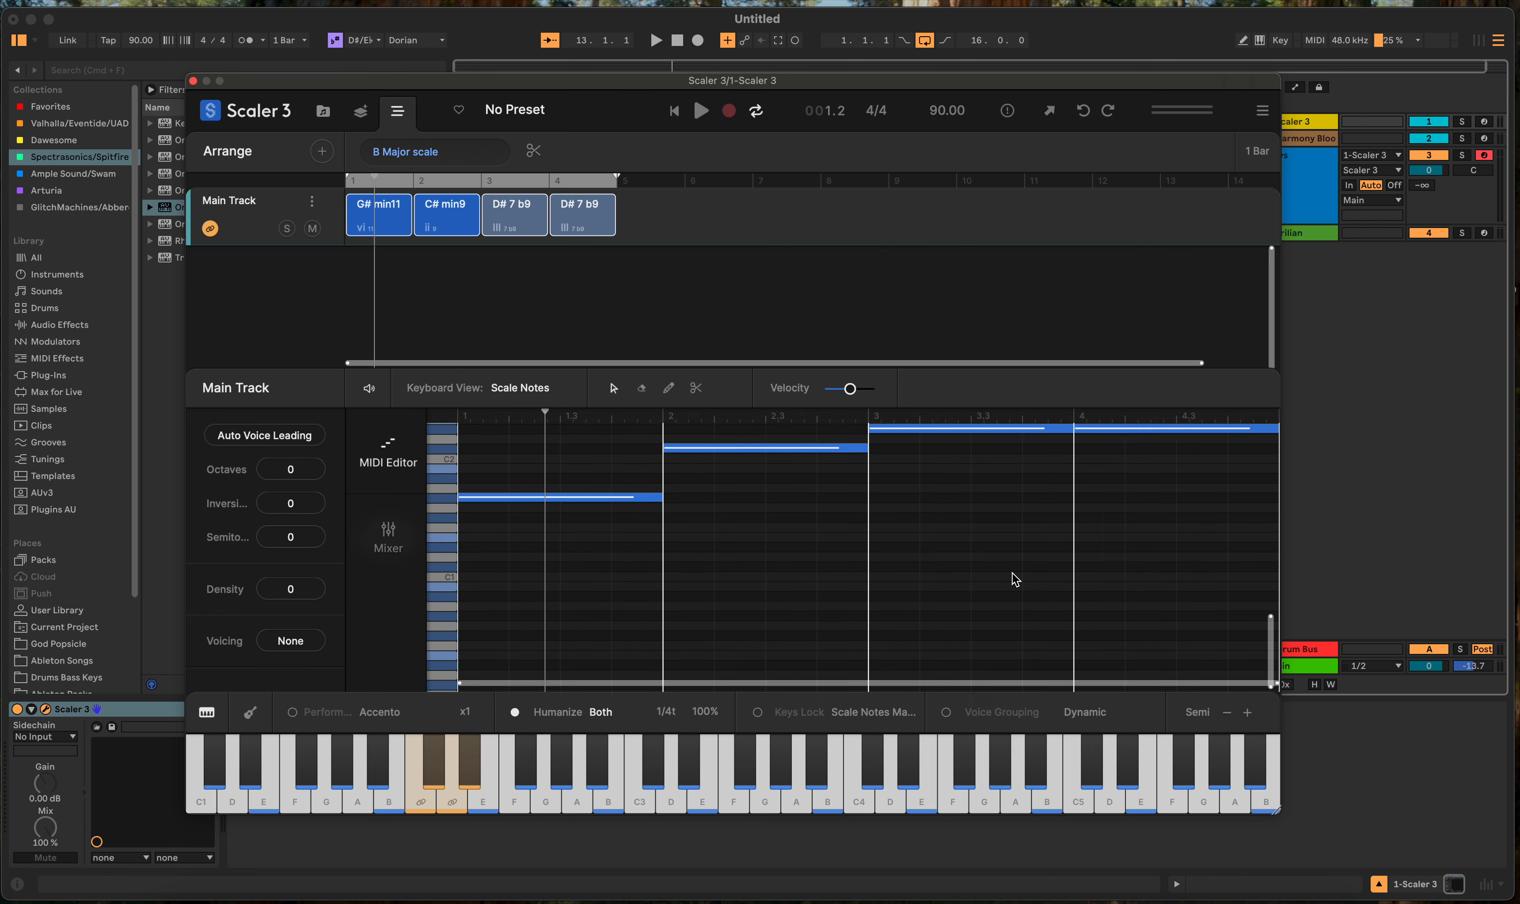
scroll(1016, 580, up, 7)
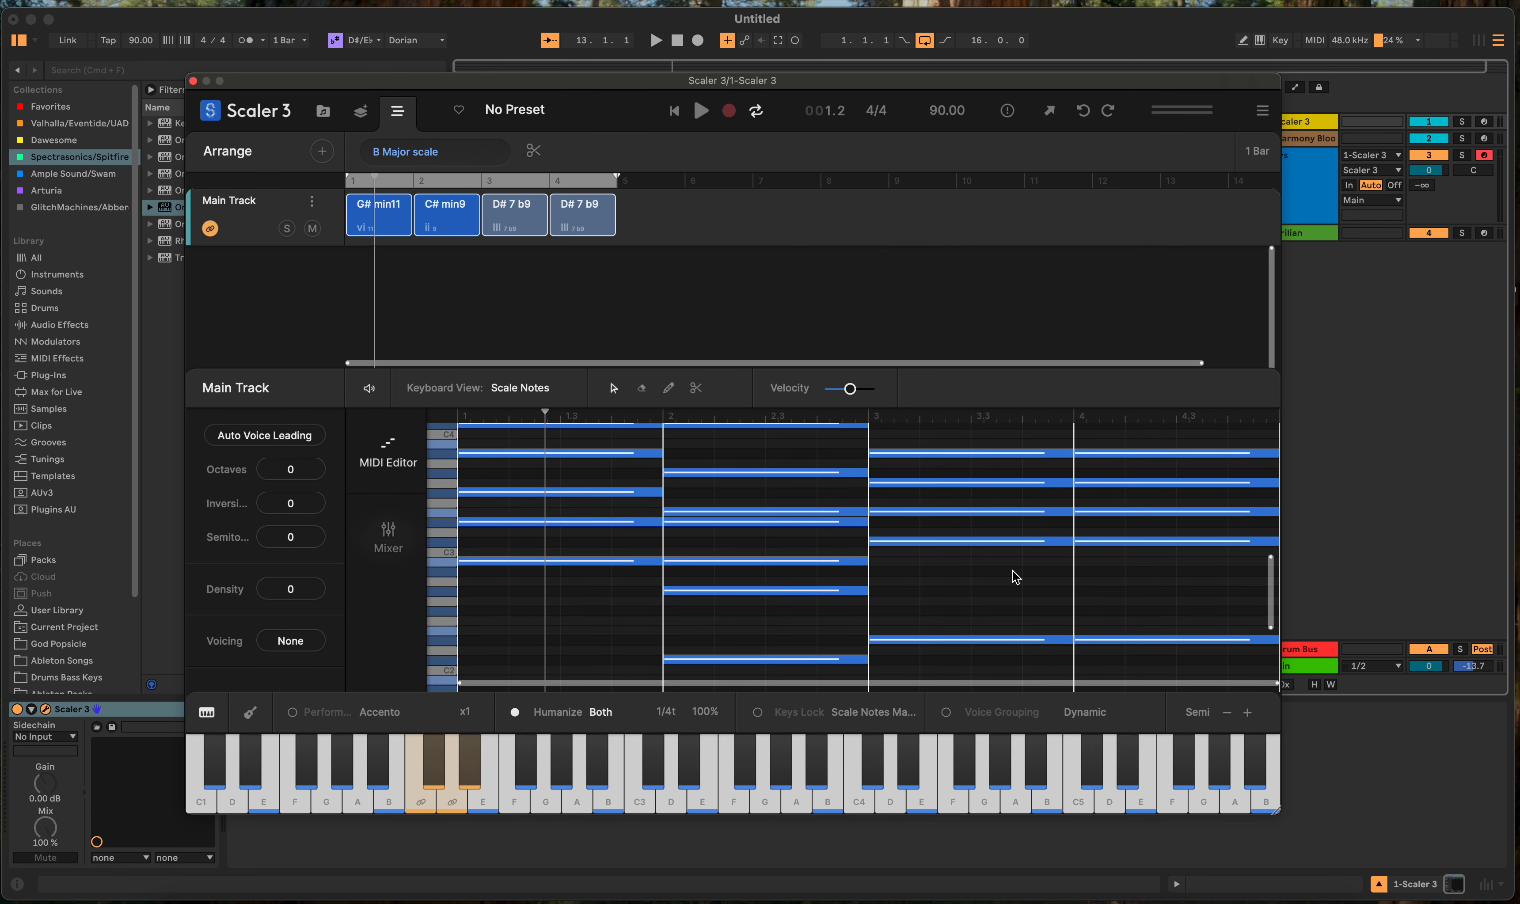
scroll(1014, 576, up, 1)
click(241, 442)
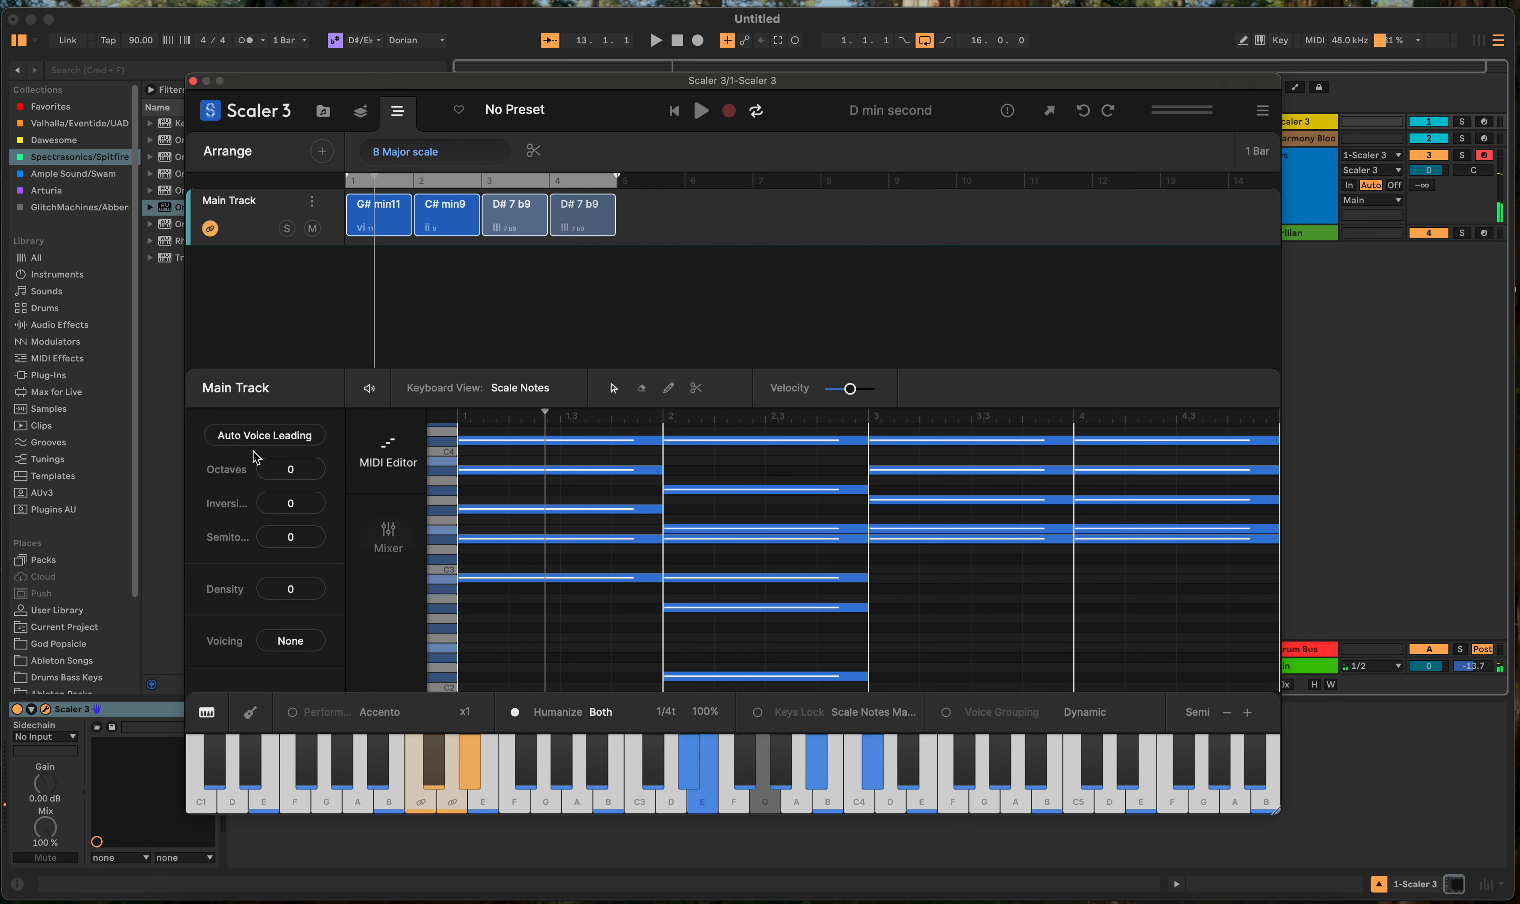
click(261, 435)
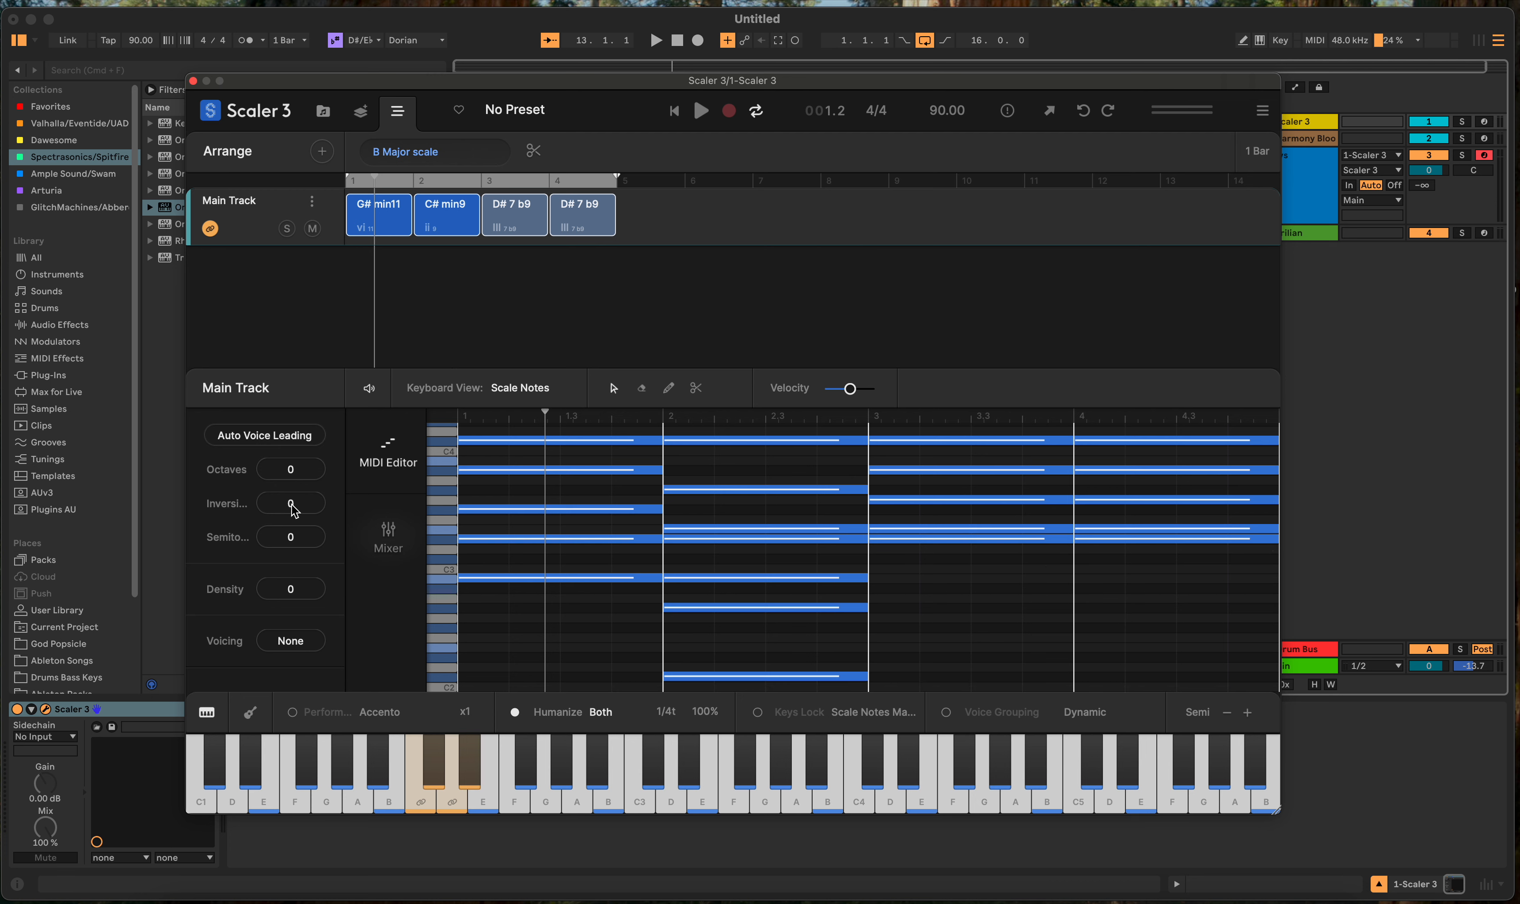
drag(292, 509, 300, 535)
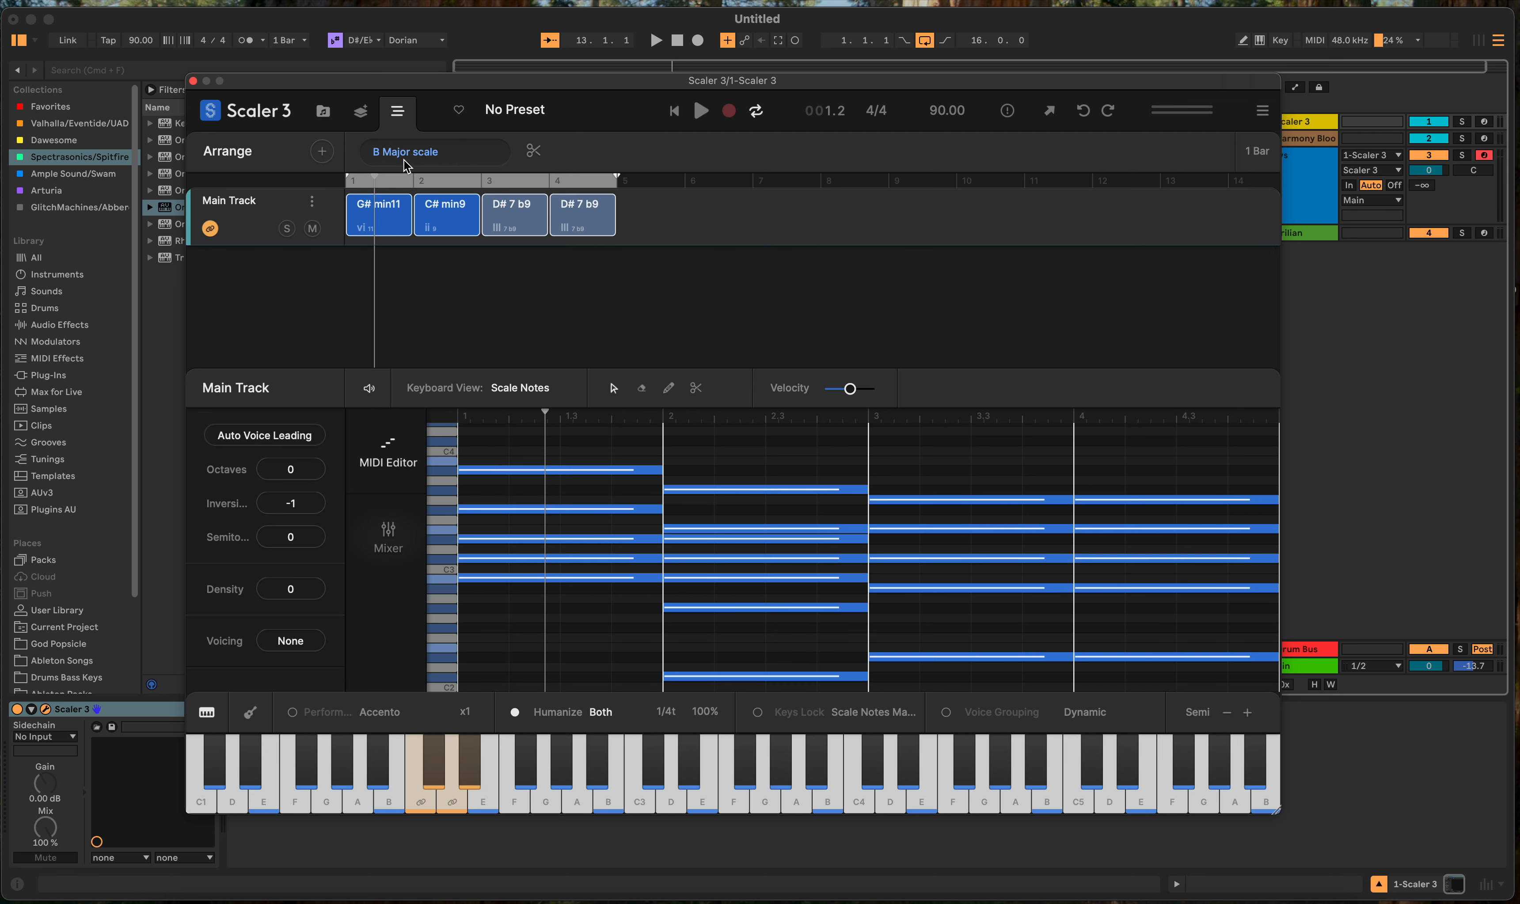
Step: Delete all four chords from the Main Track and return to the chord set browser
click(601, 199)
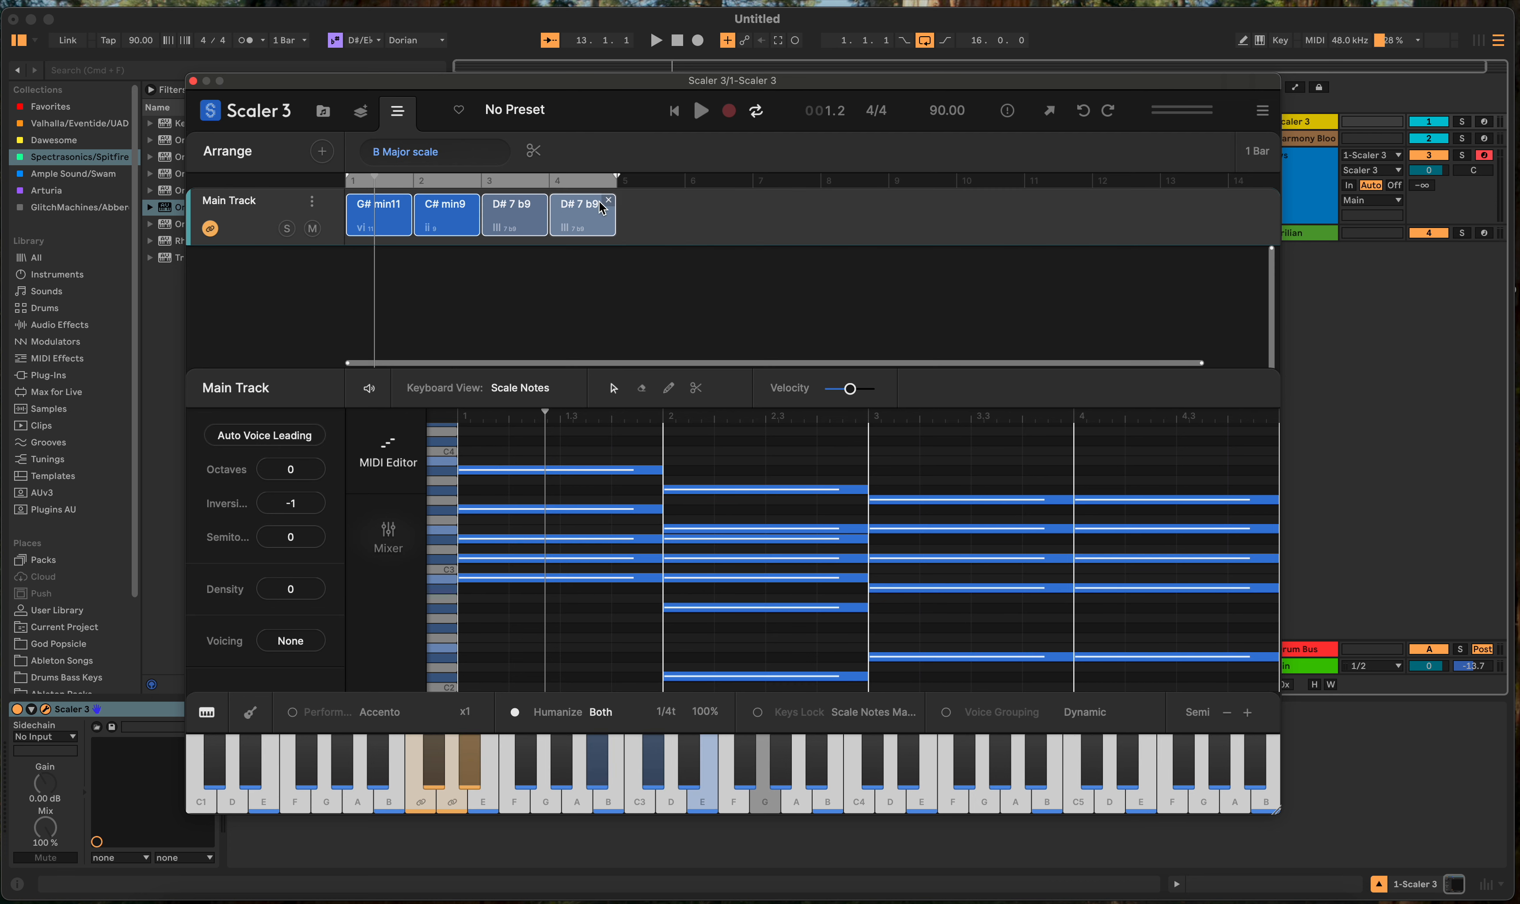
key(Delete)
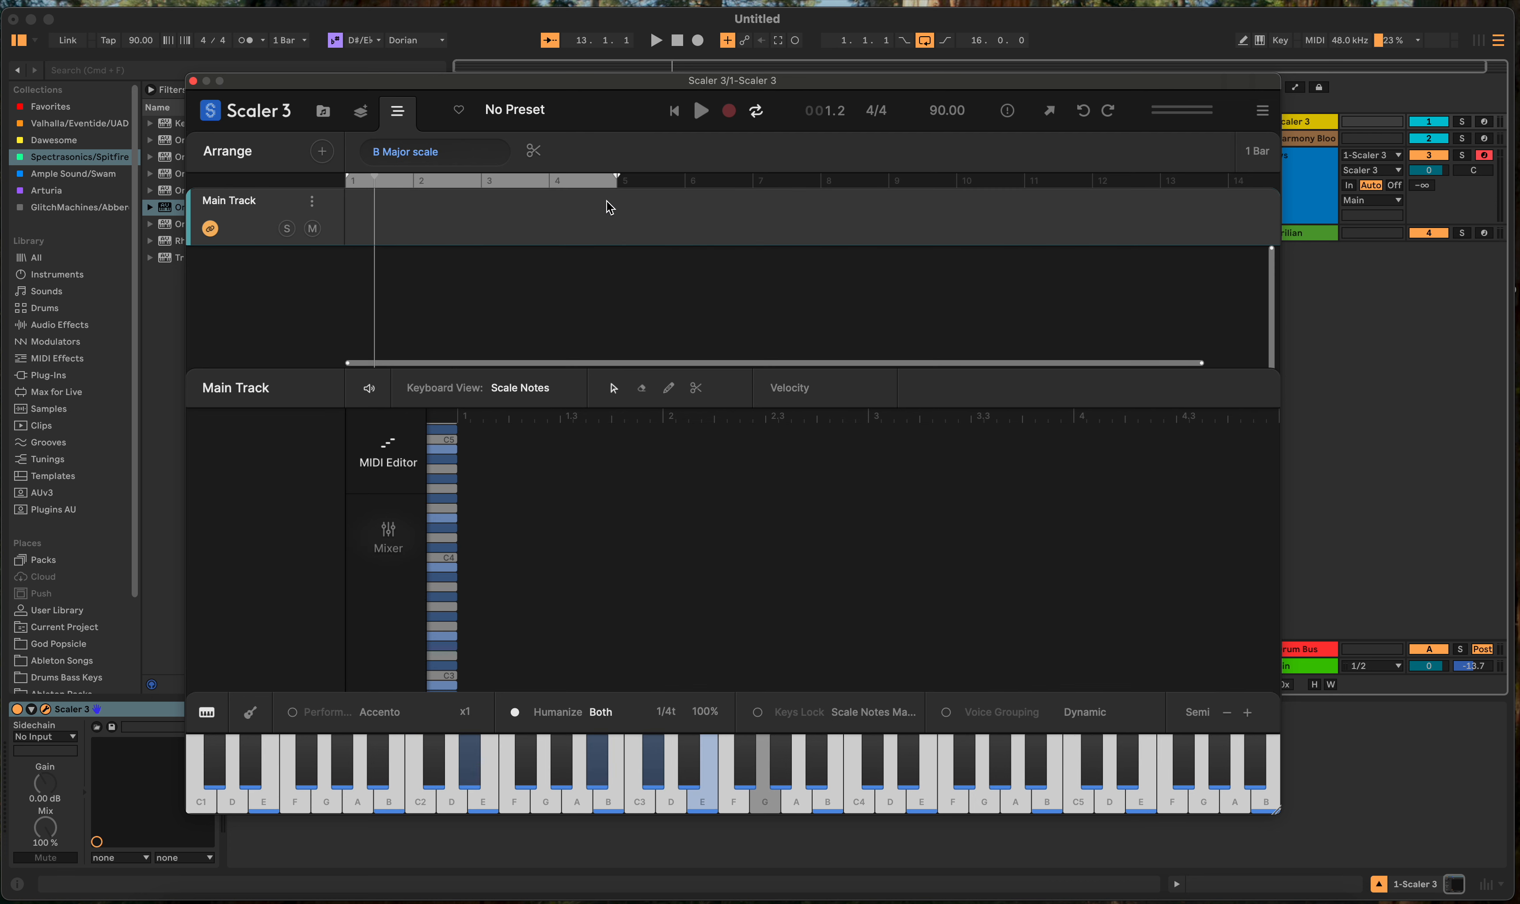
click(321, 113)
scroll(330, 301, up, 2)
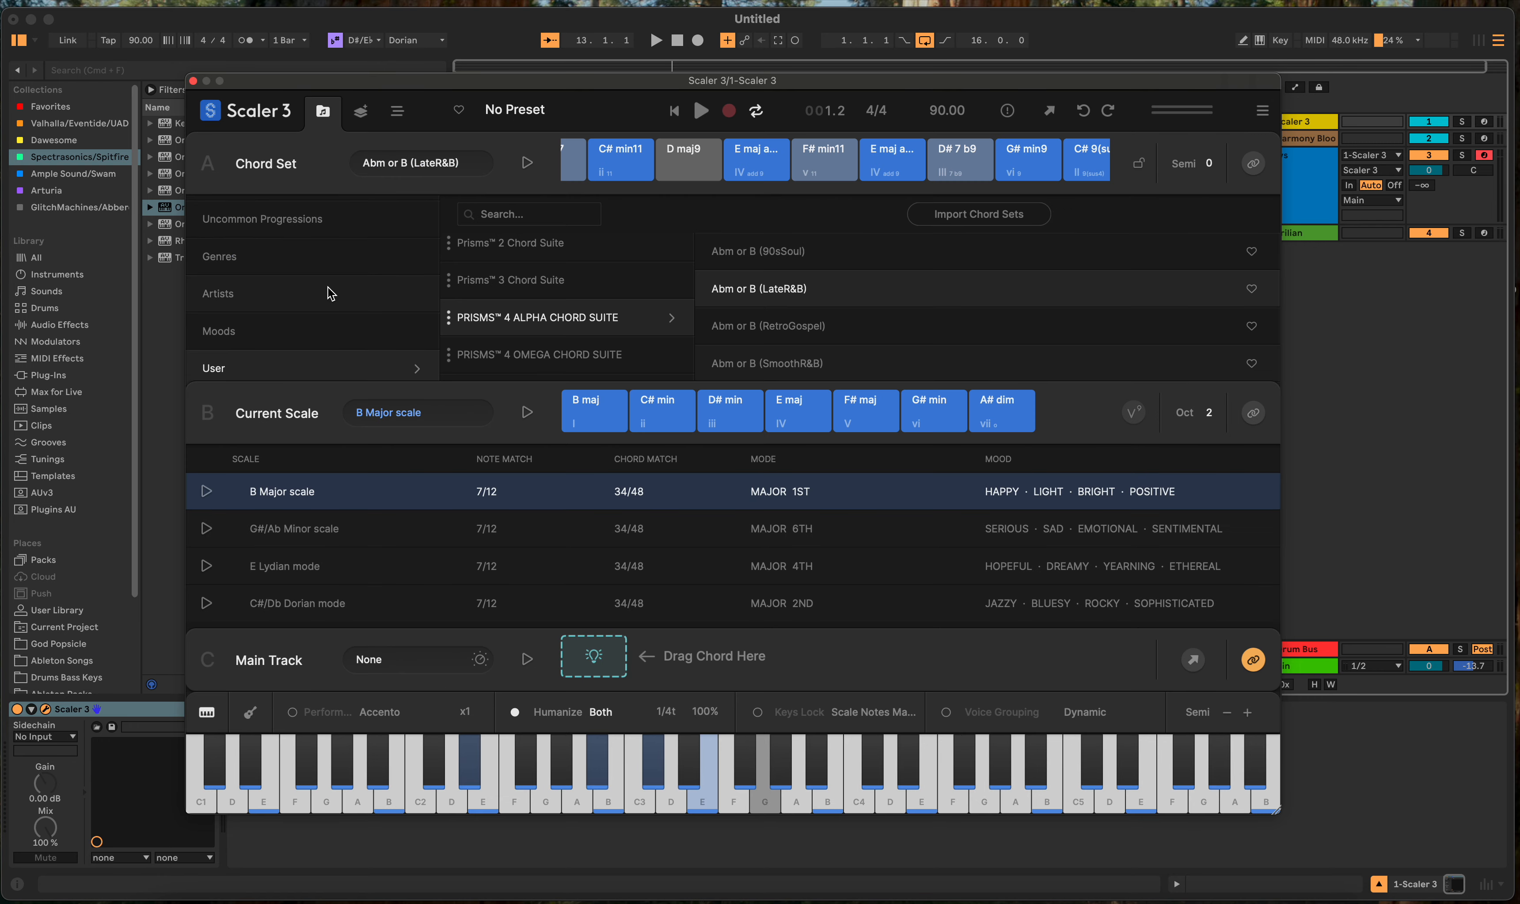
Step: Load the Noir chord set from the Cinematic genre
click(286, 270)
scroll(545, 321, down, 5)
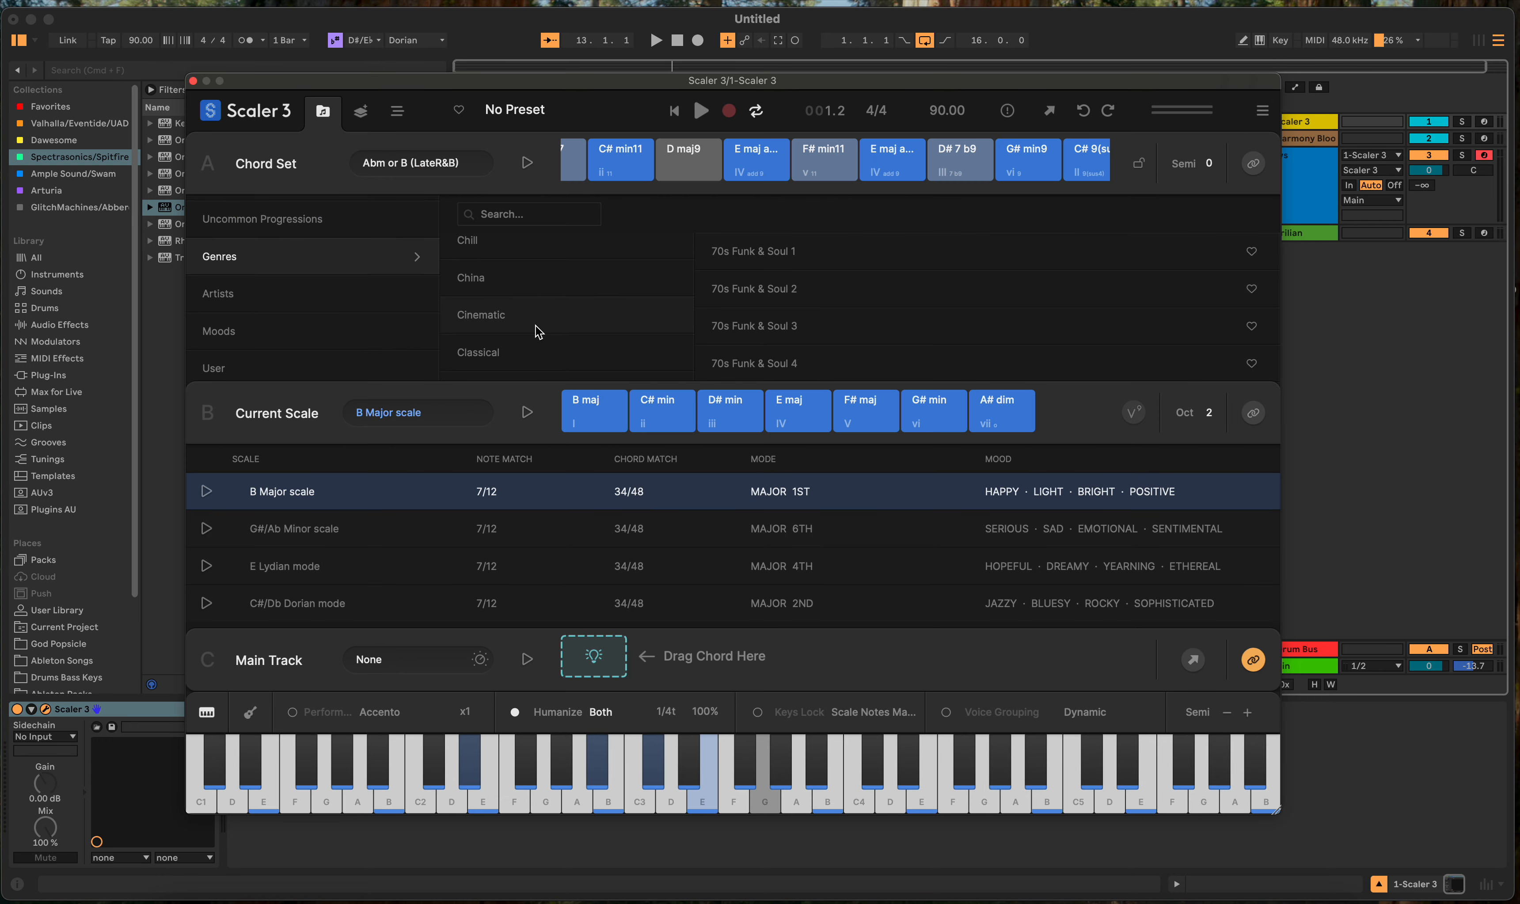
click(542, 326)
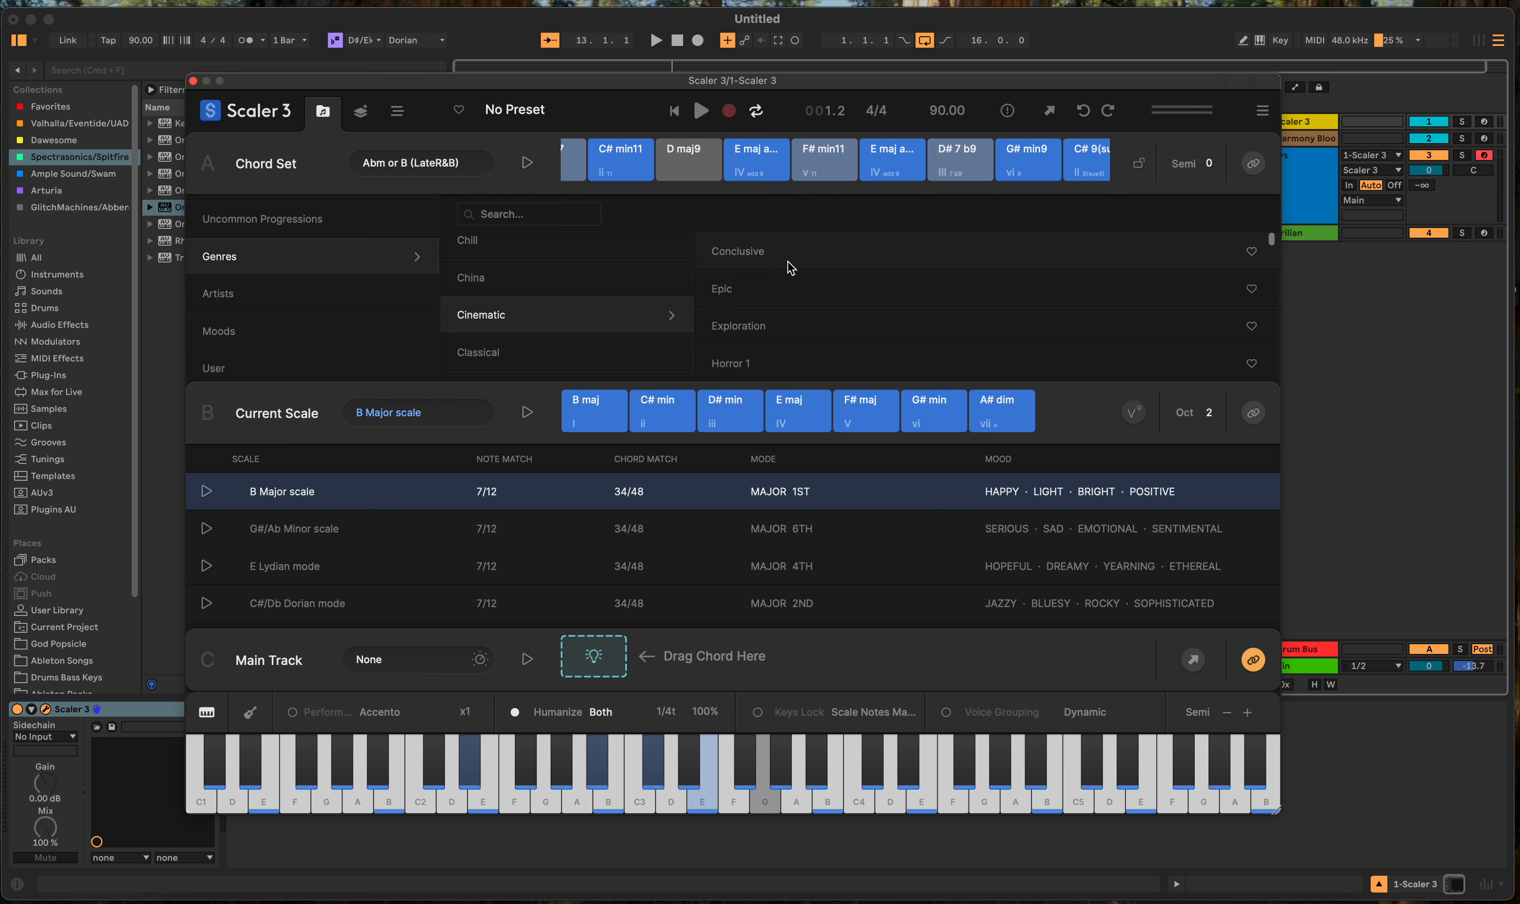
scroll(793, 363, down, 3)
scroll(795, 343, down, 3)
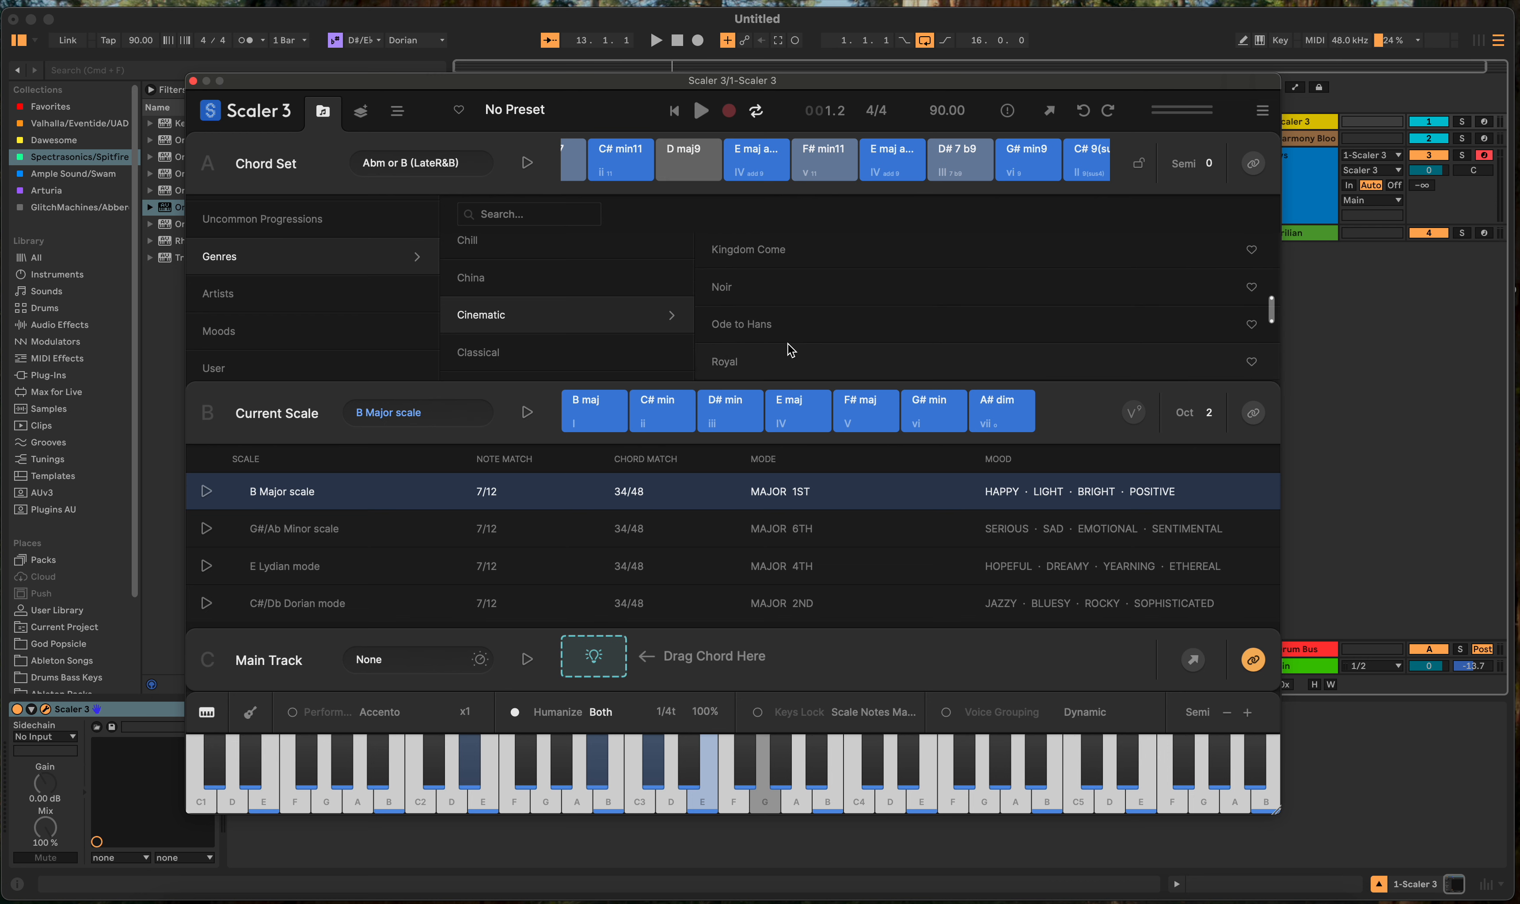
click(794, 298)
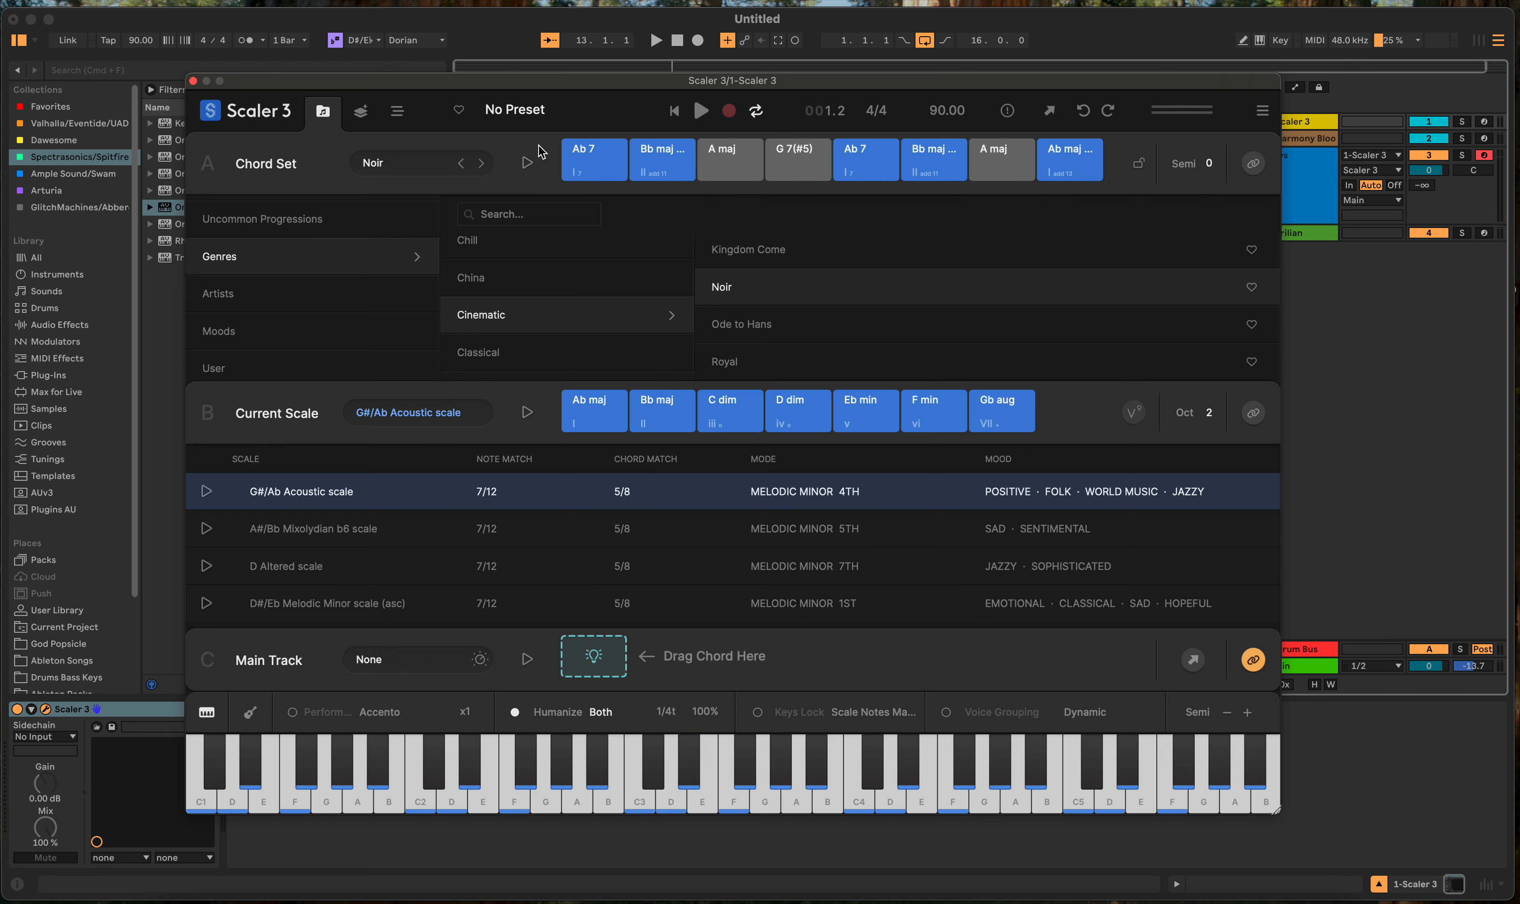
Step: Add all eight Noir chords to the Main Track and extend the arrangement's loop range to cover eight bars
drag(668, 175, 617, 656)
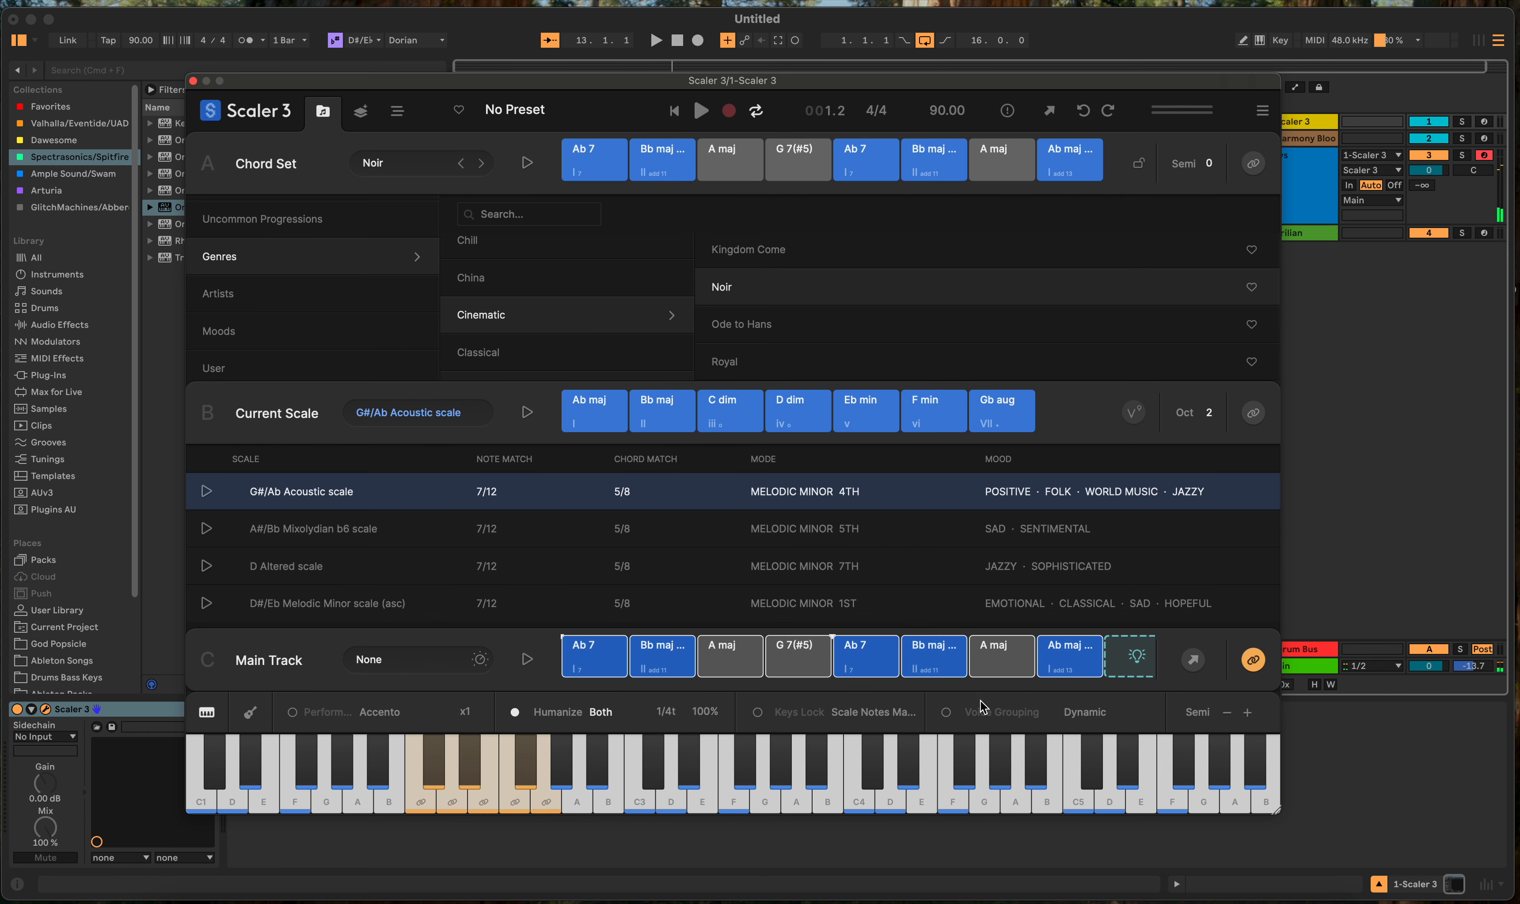
click(396, 112)
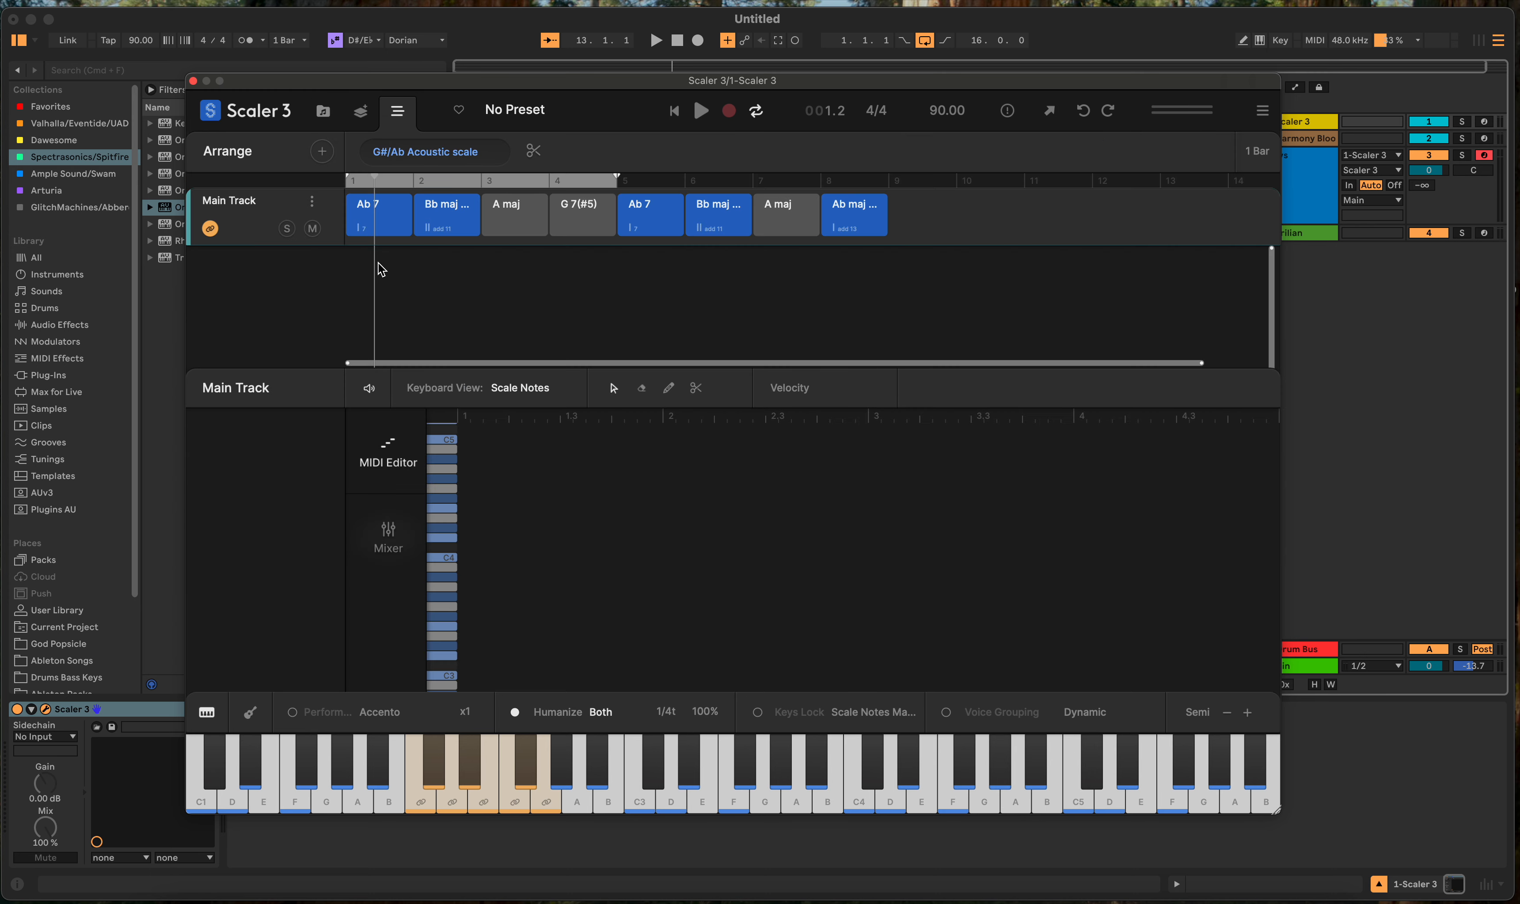
click(378, 216)
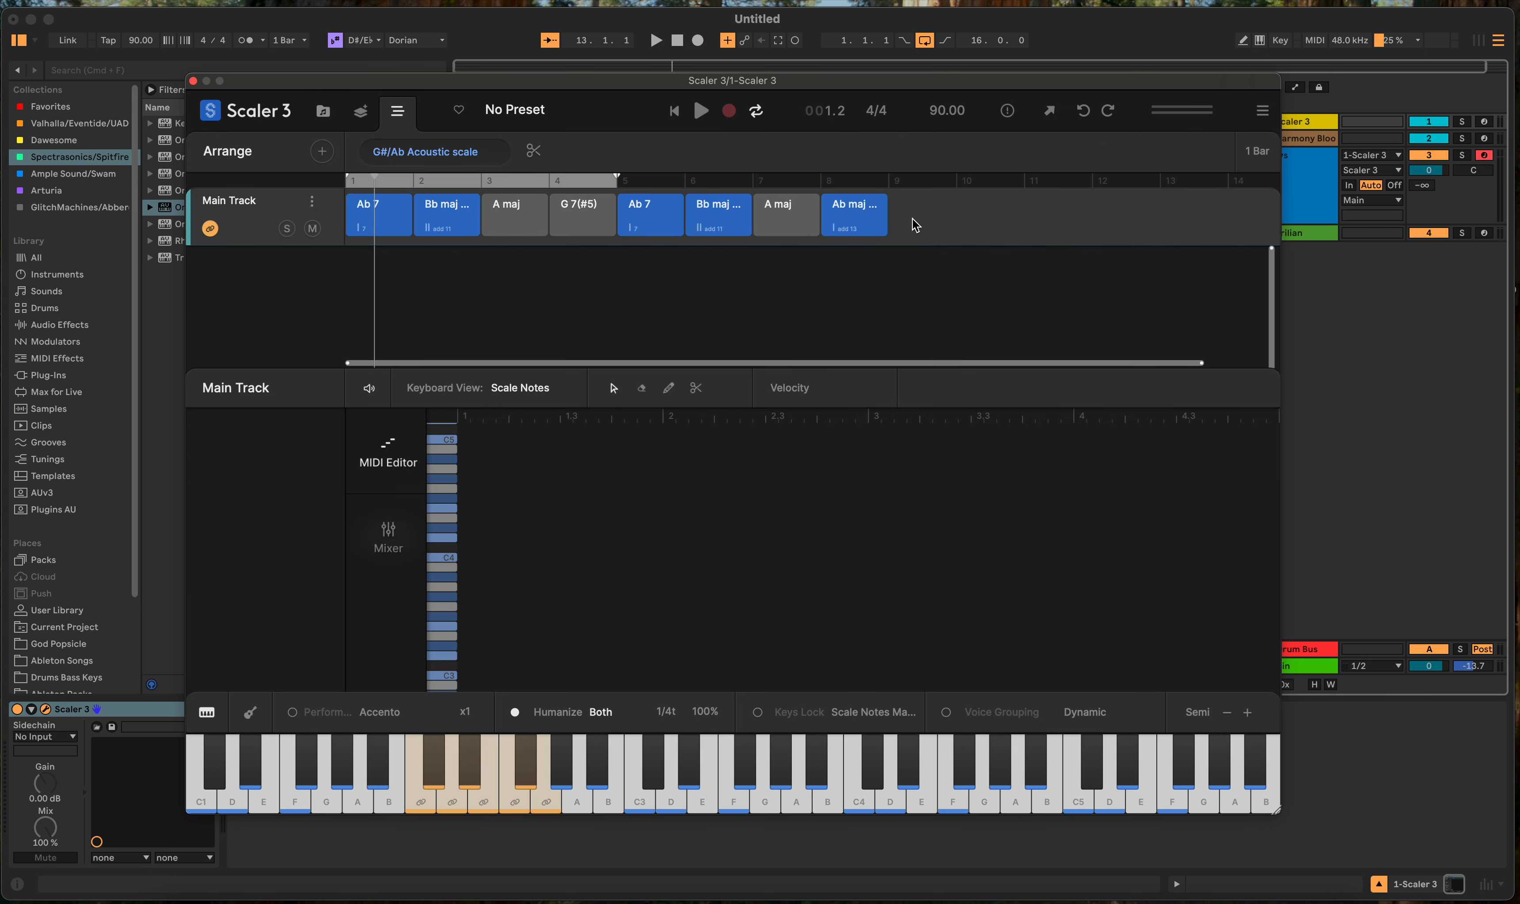
drag(610, 184, 891, 203)
Step: Select all eight Noir chords in the arrangement and apply Auto Voice Leading to them repeatedly
drag(432, 207, 341, 211)
click(285, 446)
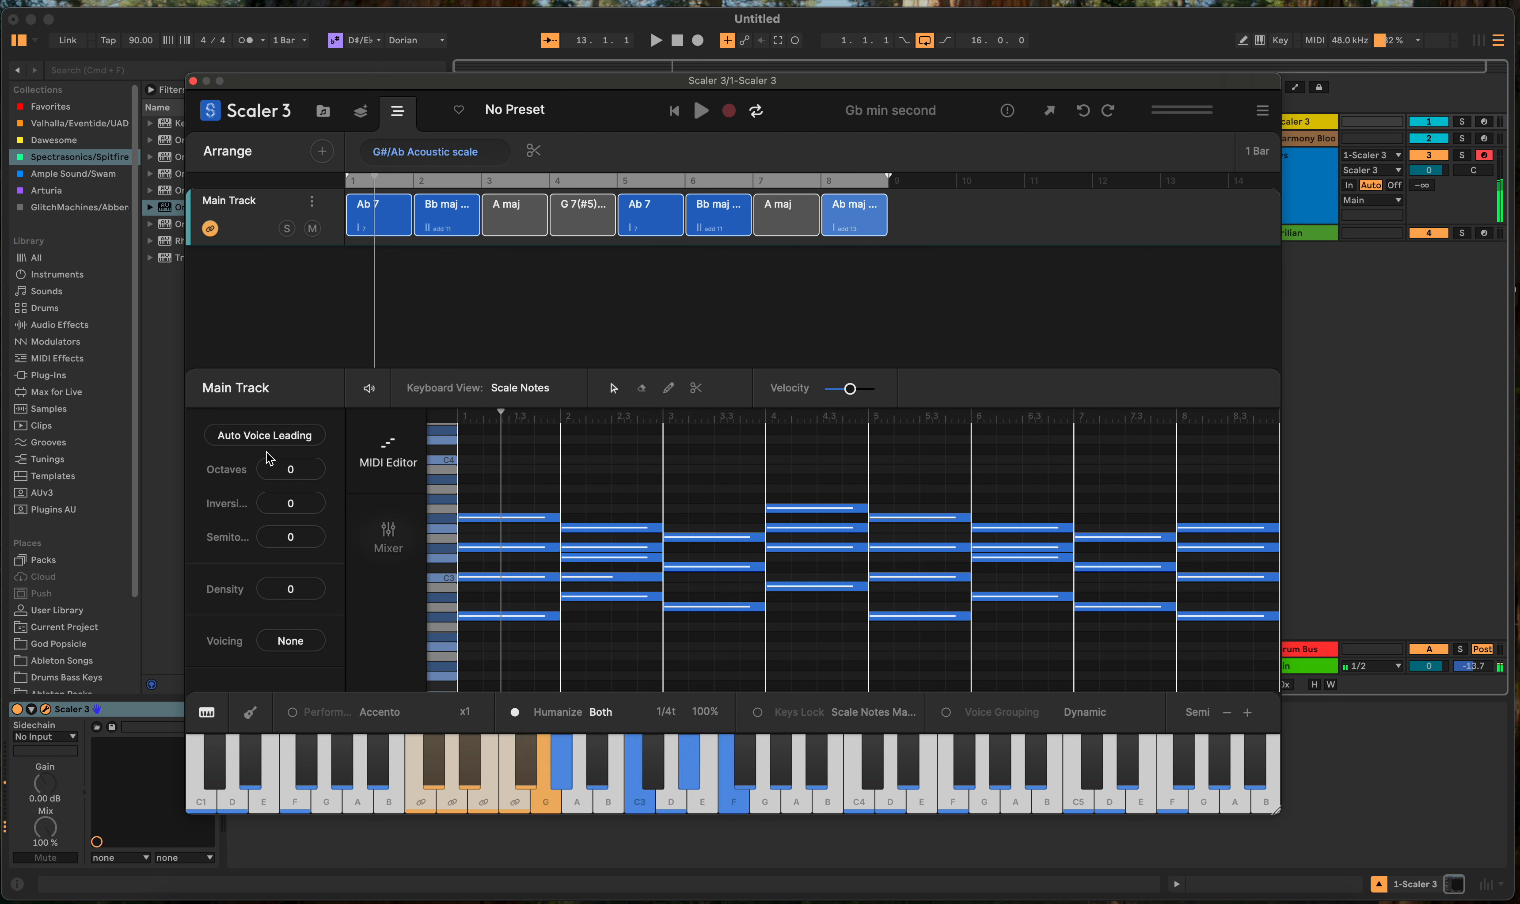
click(240, 439)
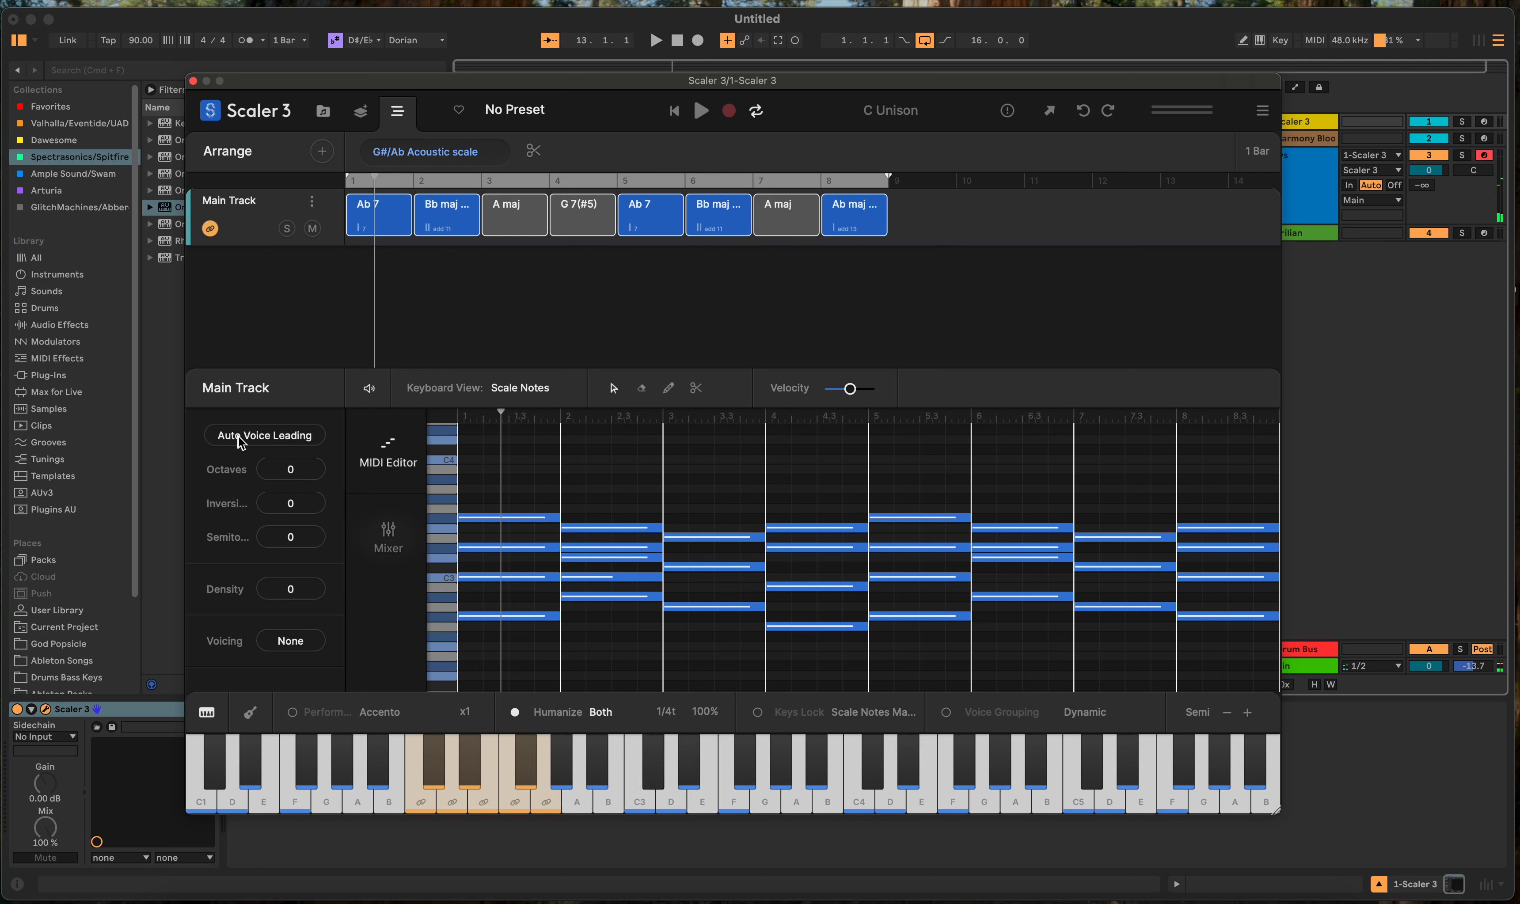
click(243, 440)
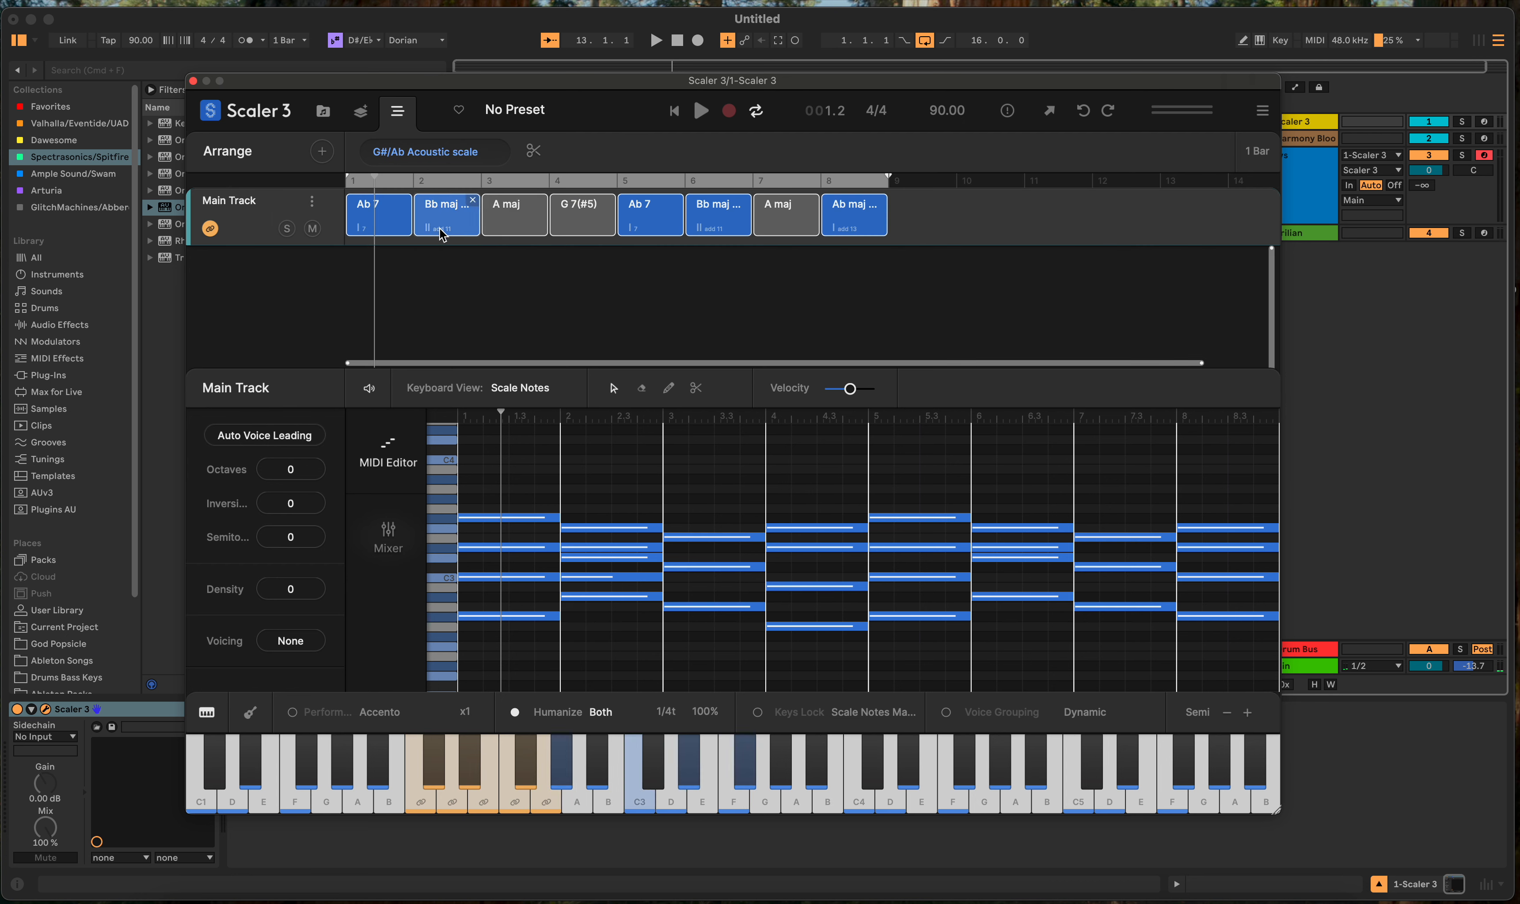
Step: Delete all eight Noir chords from the arrangement and bring up the circle of fifths chord builder
key(super+a)
key(BackSpace)
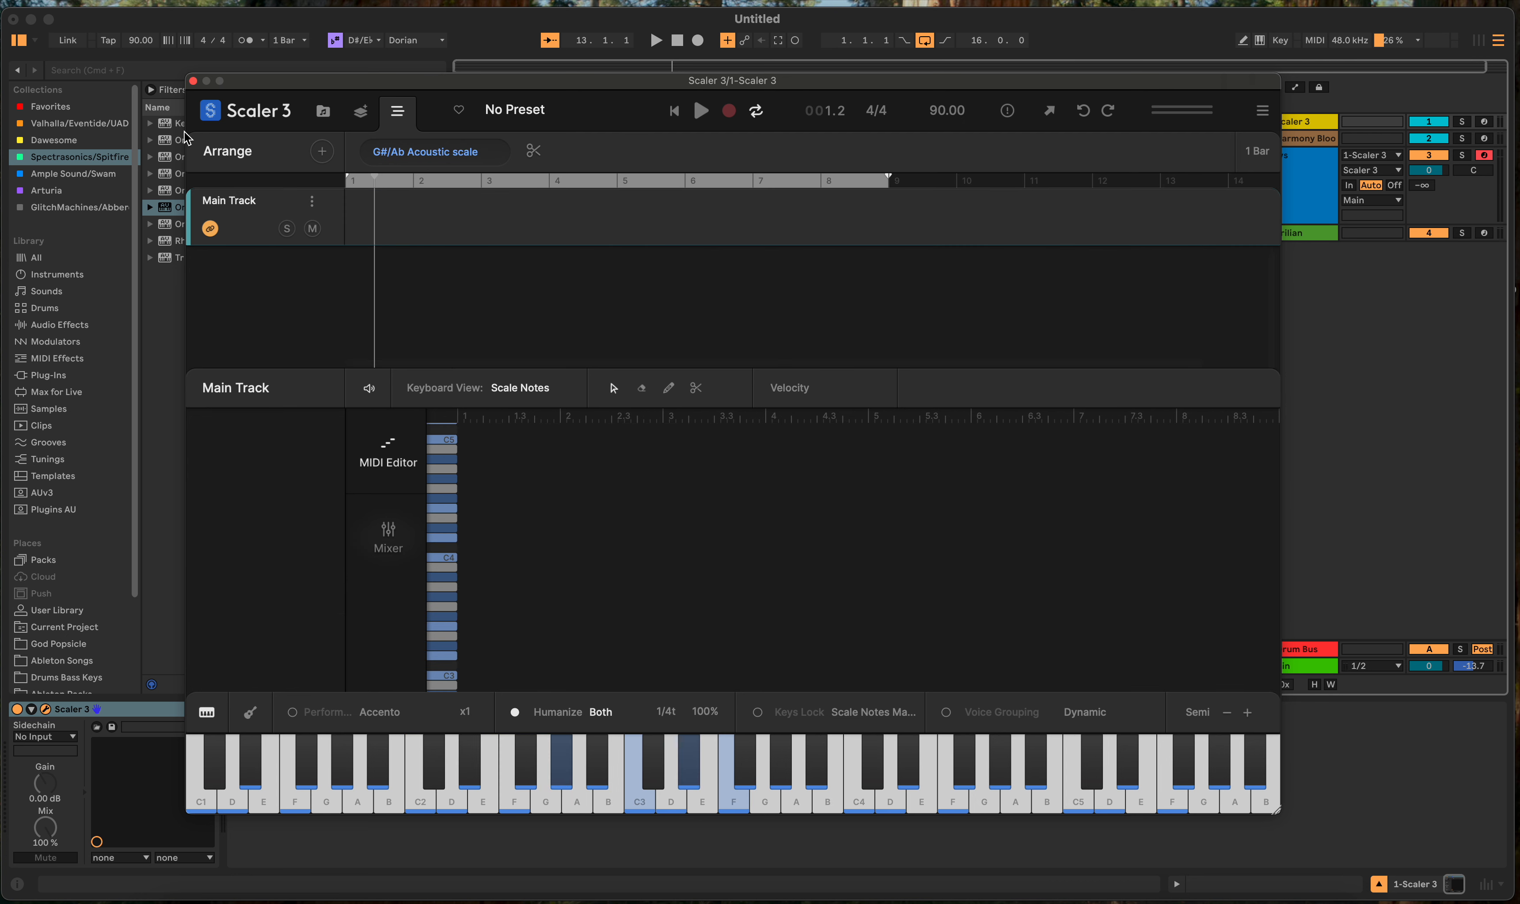
click(324, 112)
click(353, 118)
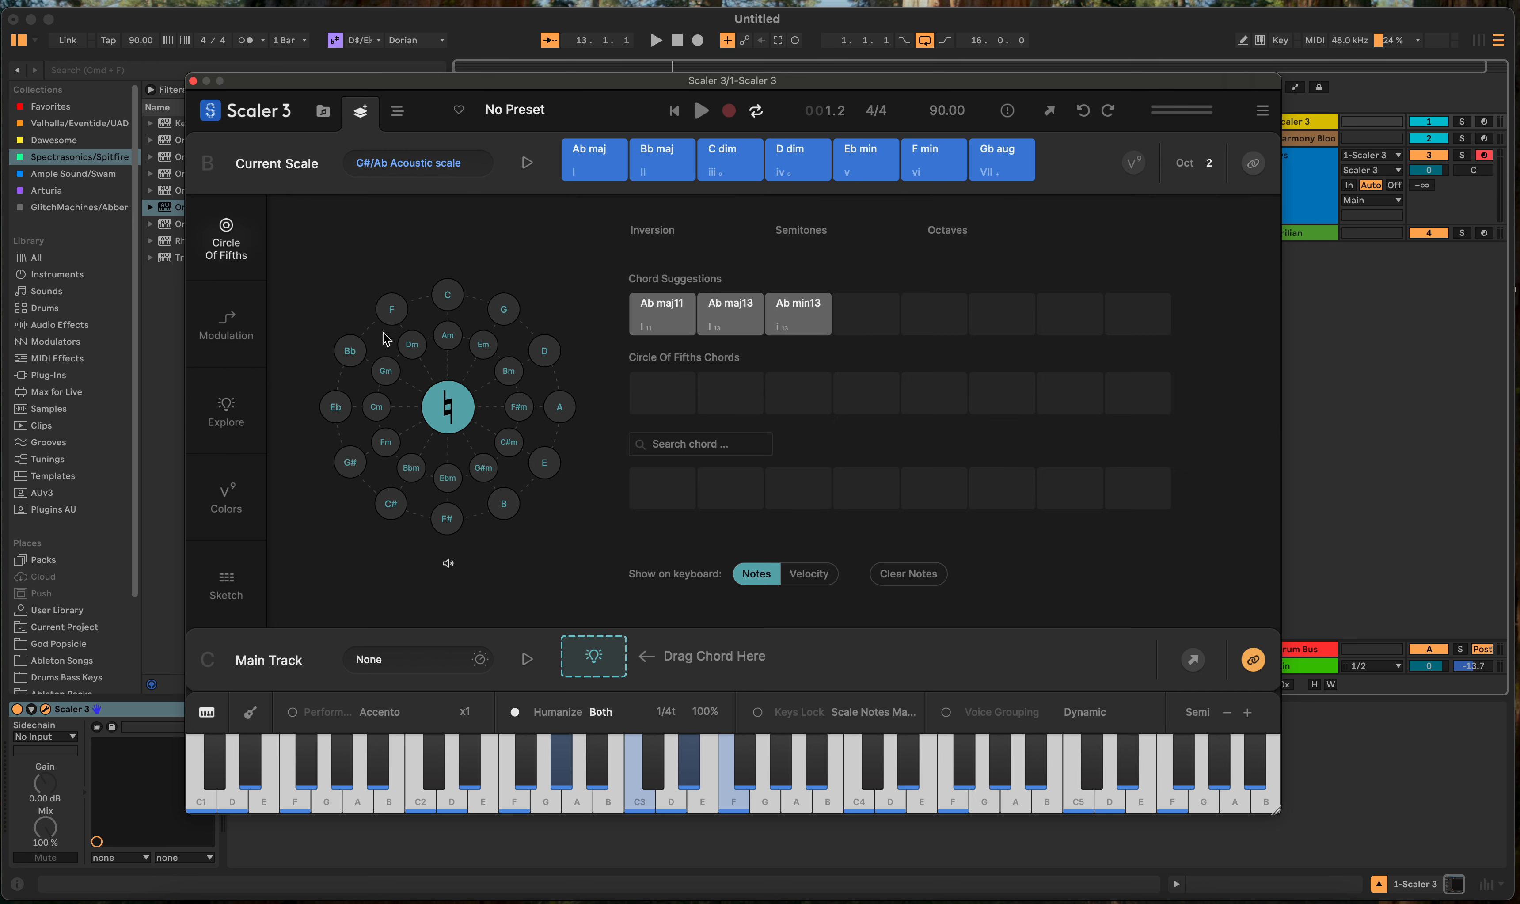
Step: Audition Bb and Eb chord variations from the circle of fifths
click(351, 352)
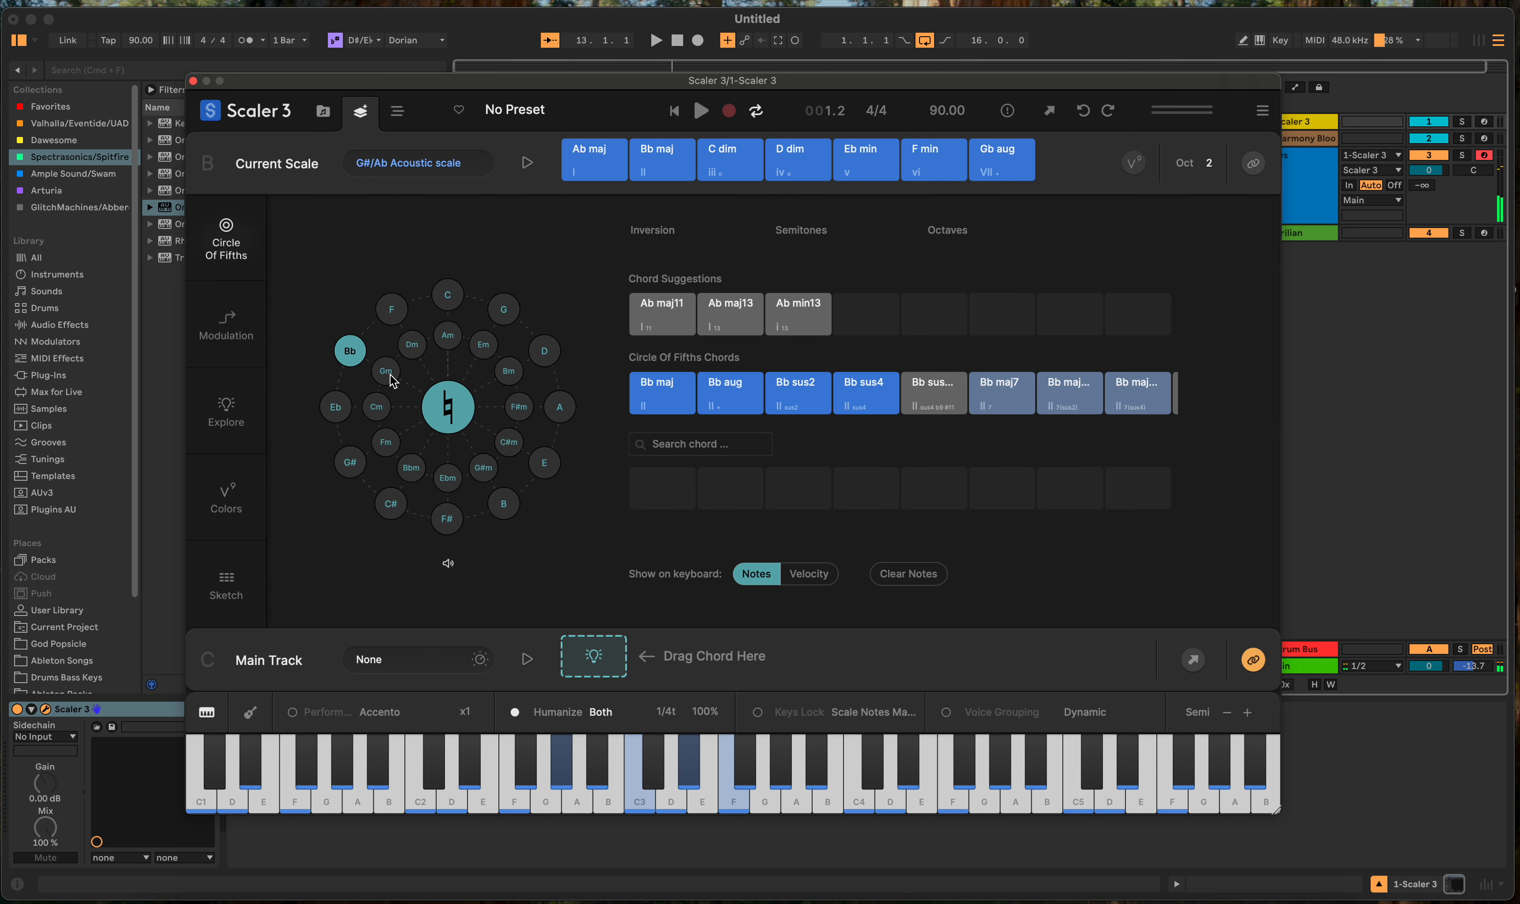
click(385, 371)
click(355, 355)
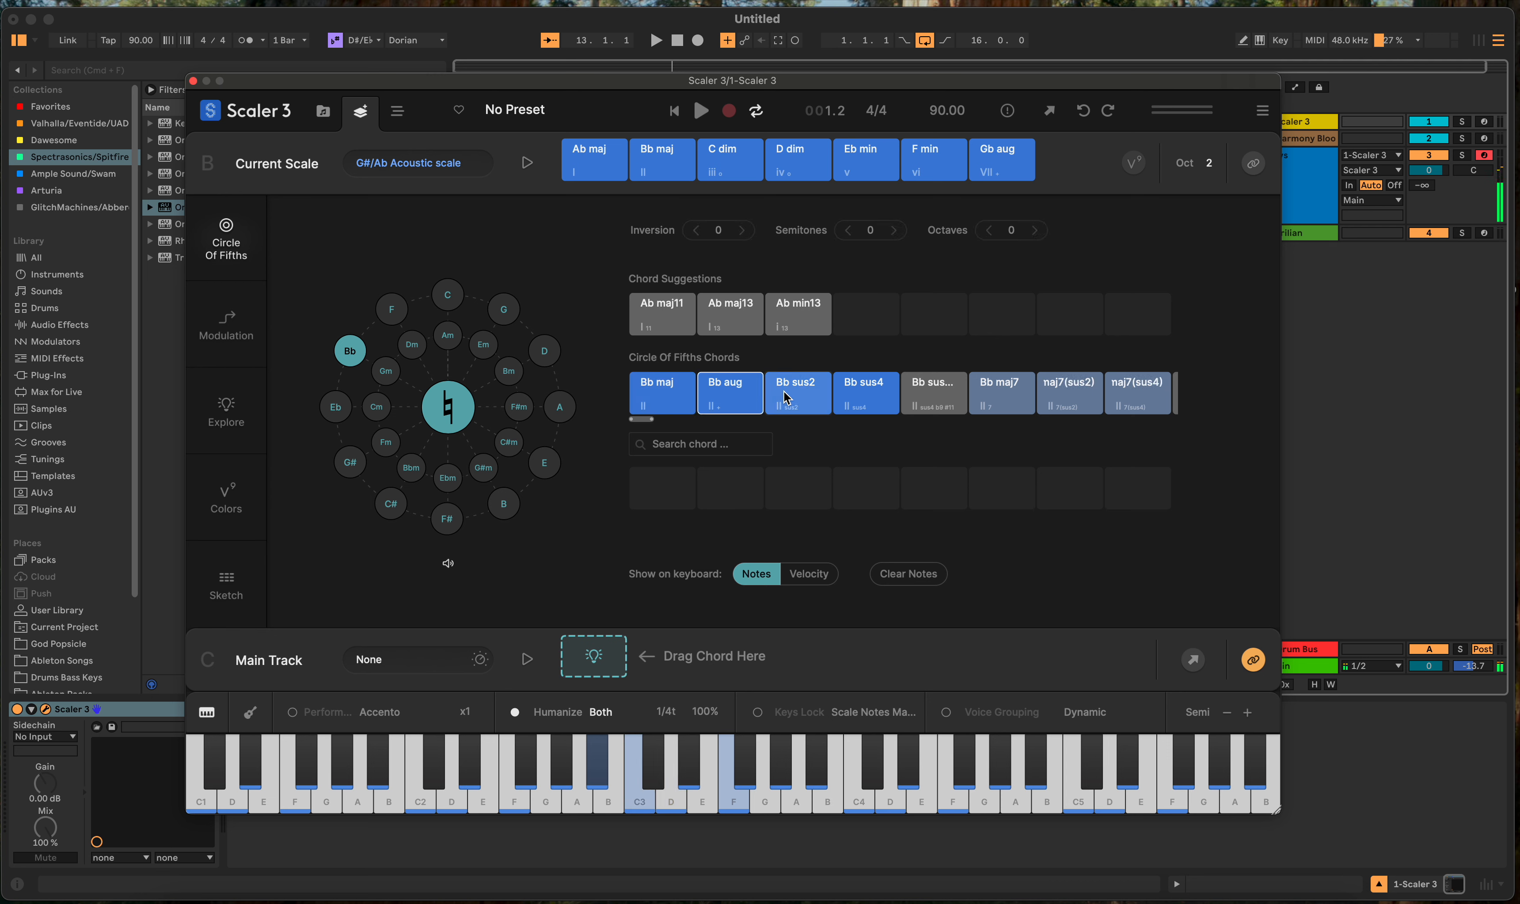
click(933, 395)
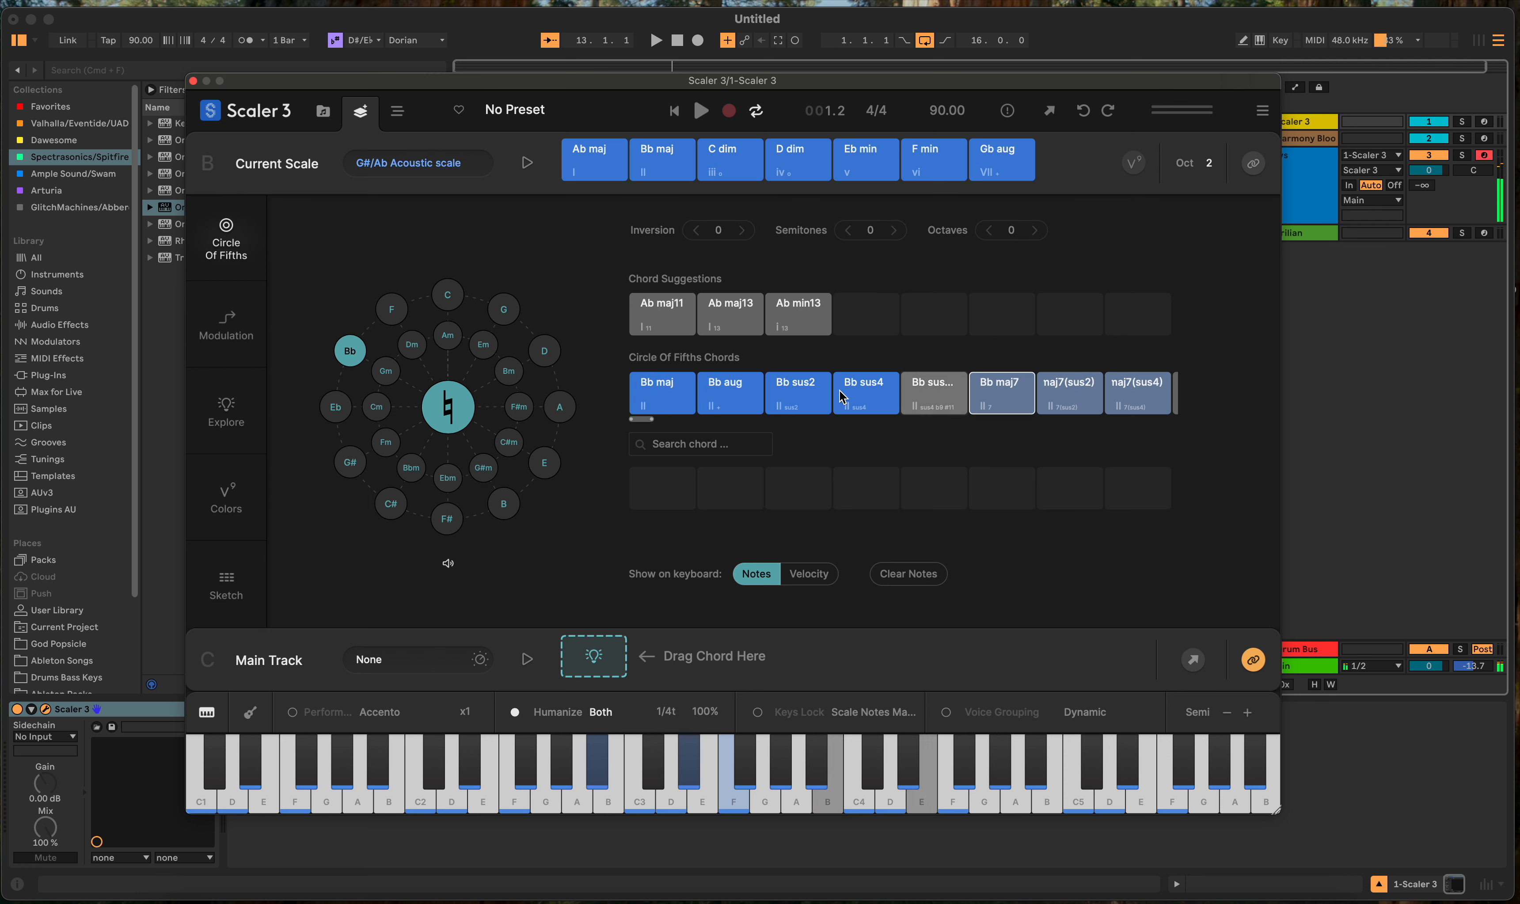
click(654, 392)
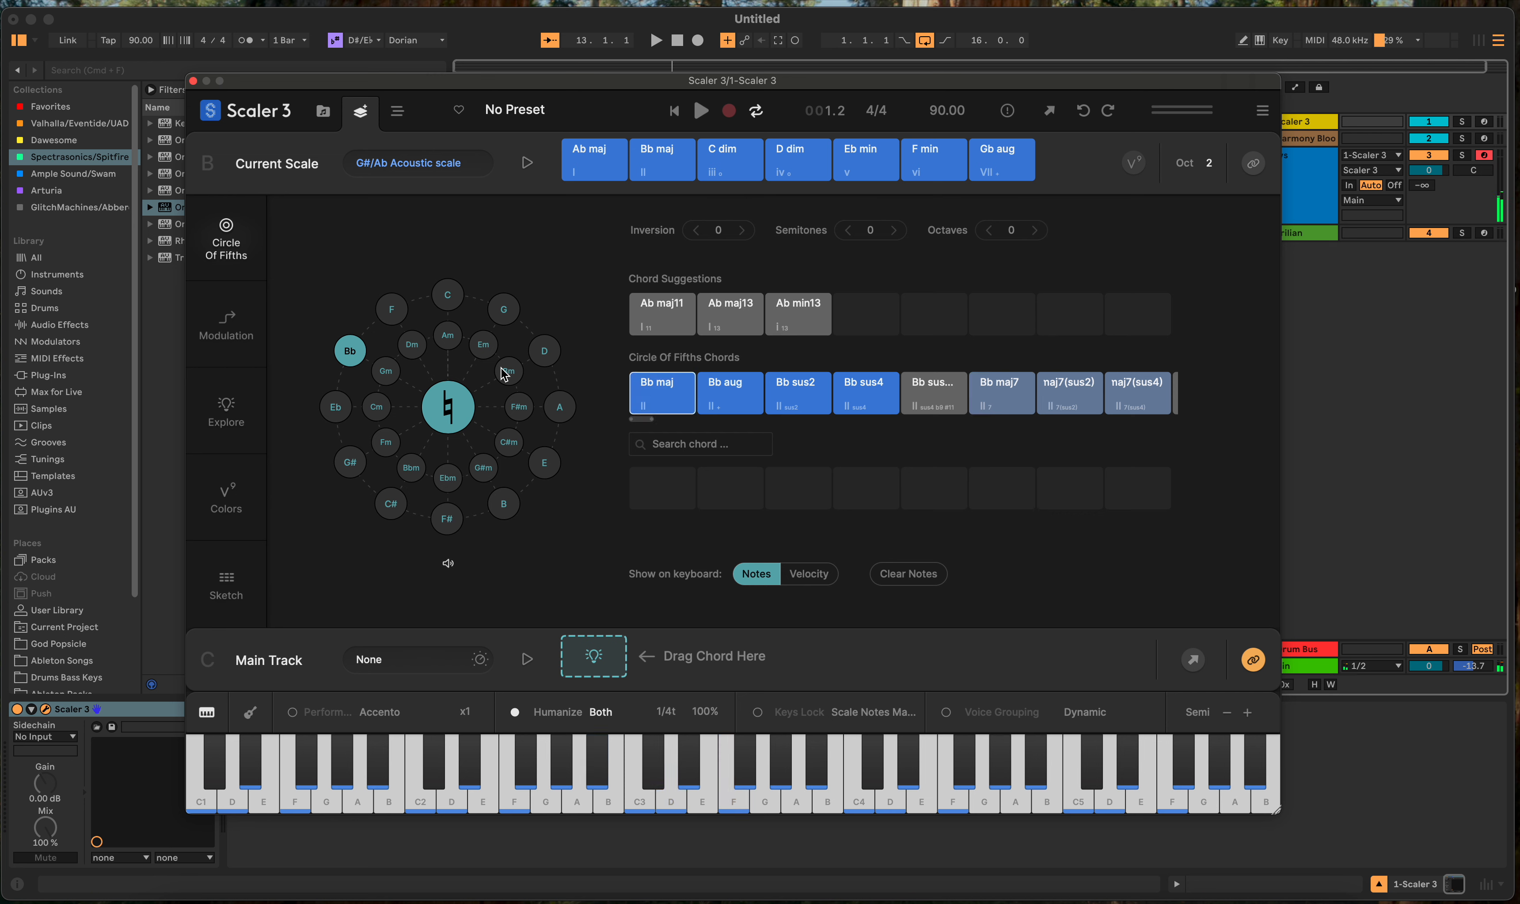
click(328, 411)
click(646, 397)
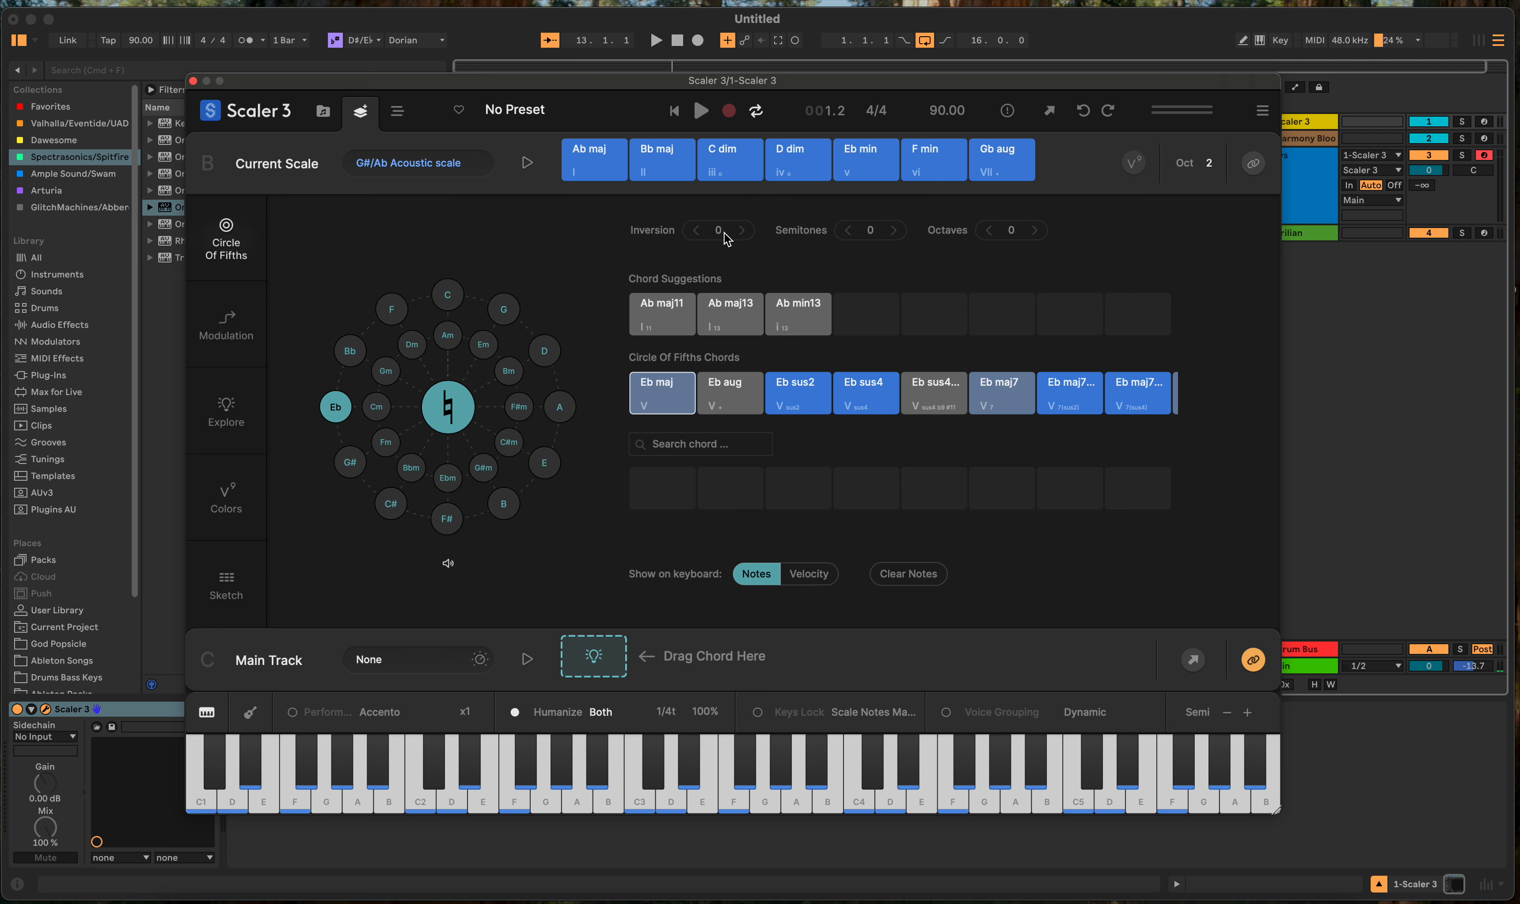
Step: Add Ab maj from the G# circle of fifths chords to the Main Track, followed by the suggested F min chord
click(353, 464)
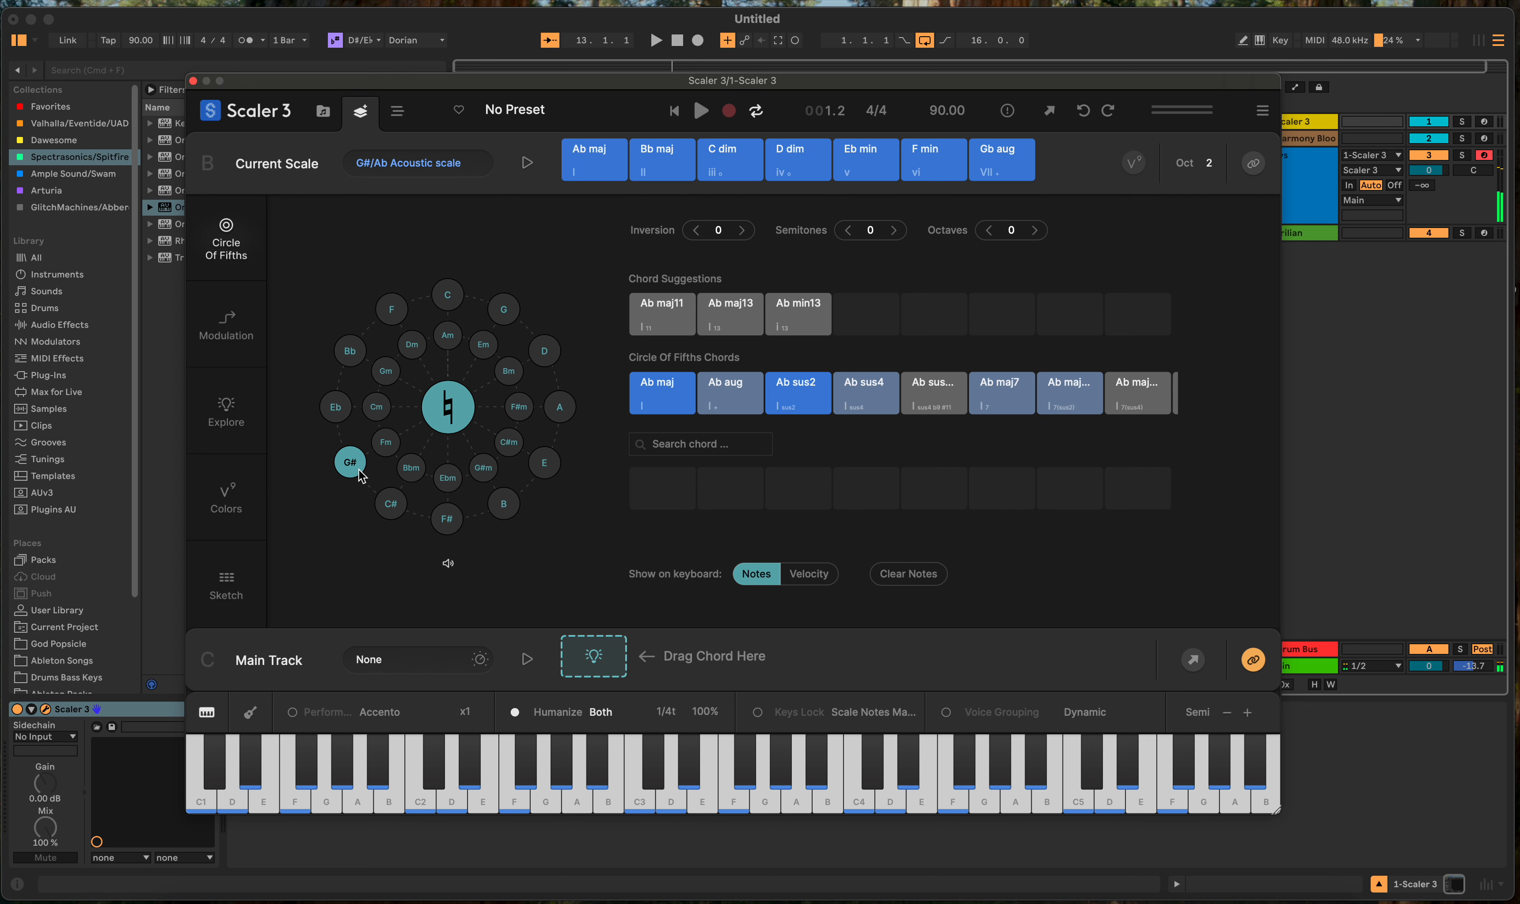
drag(660, 392, 616, 660)
click(660, 659)
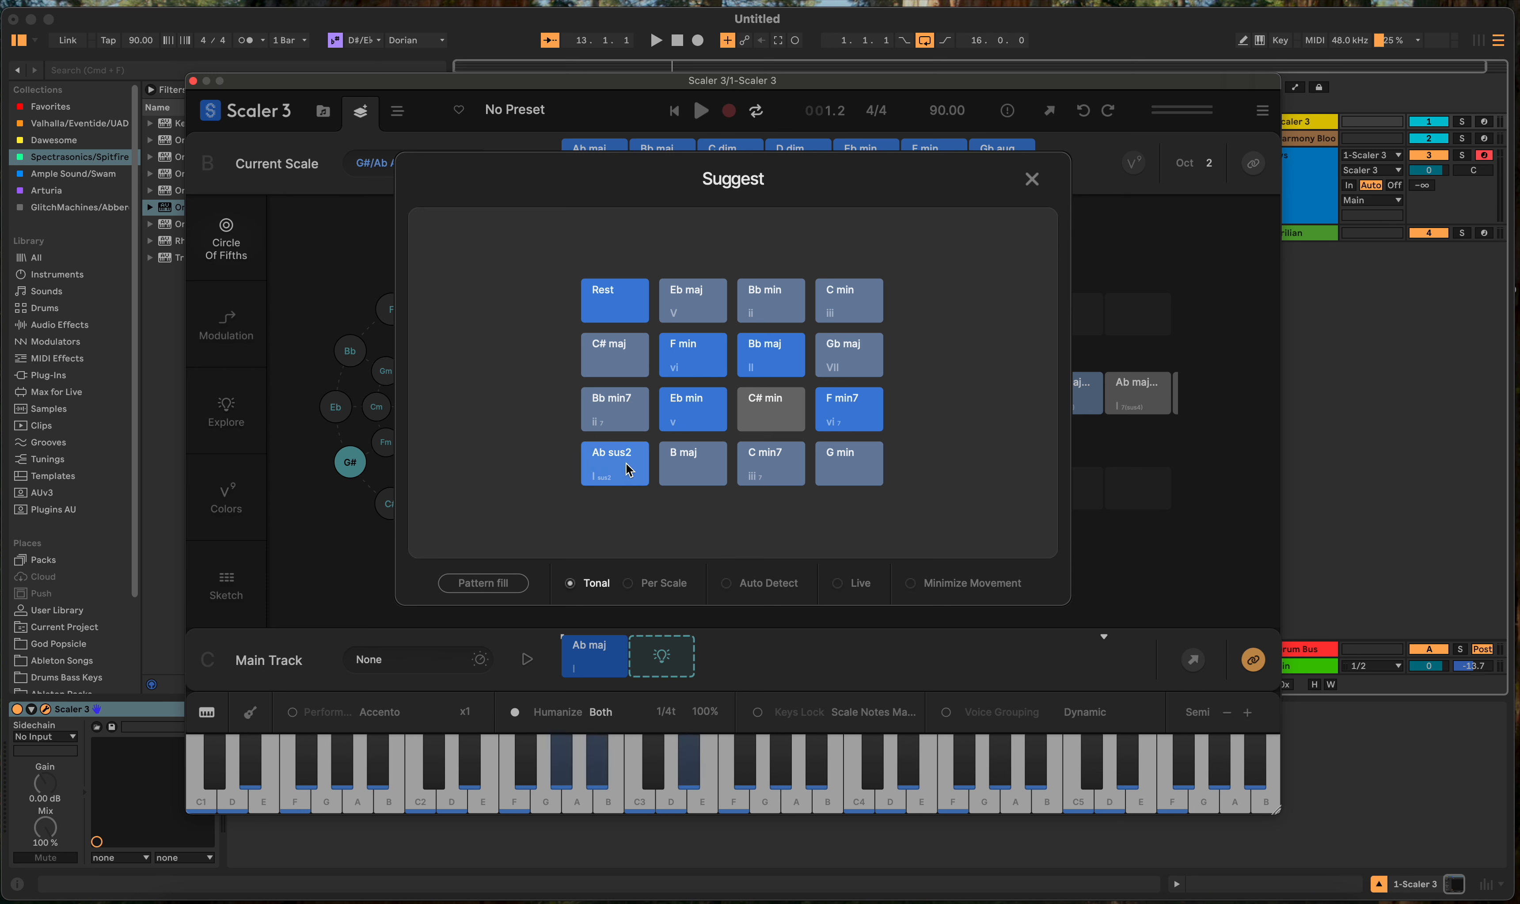
click(703, 367)
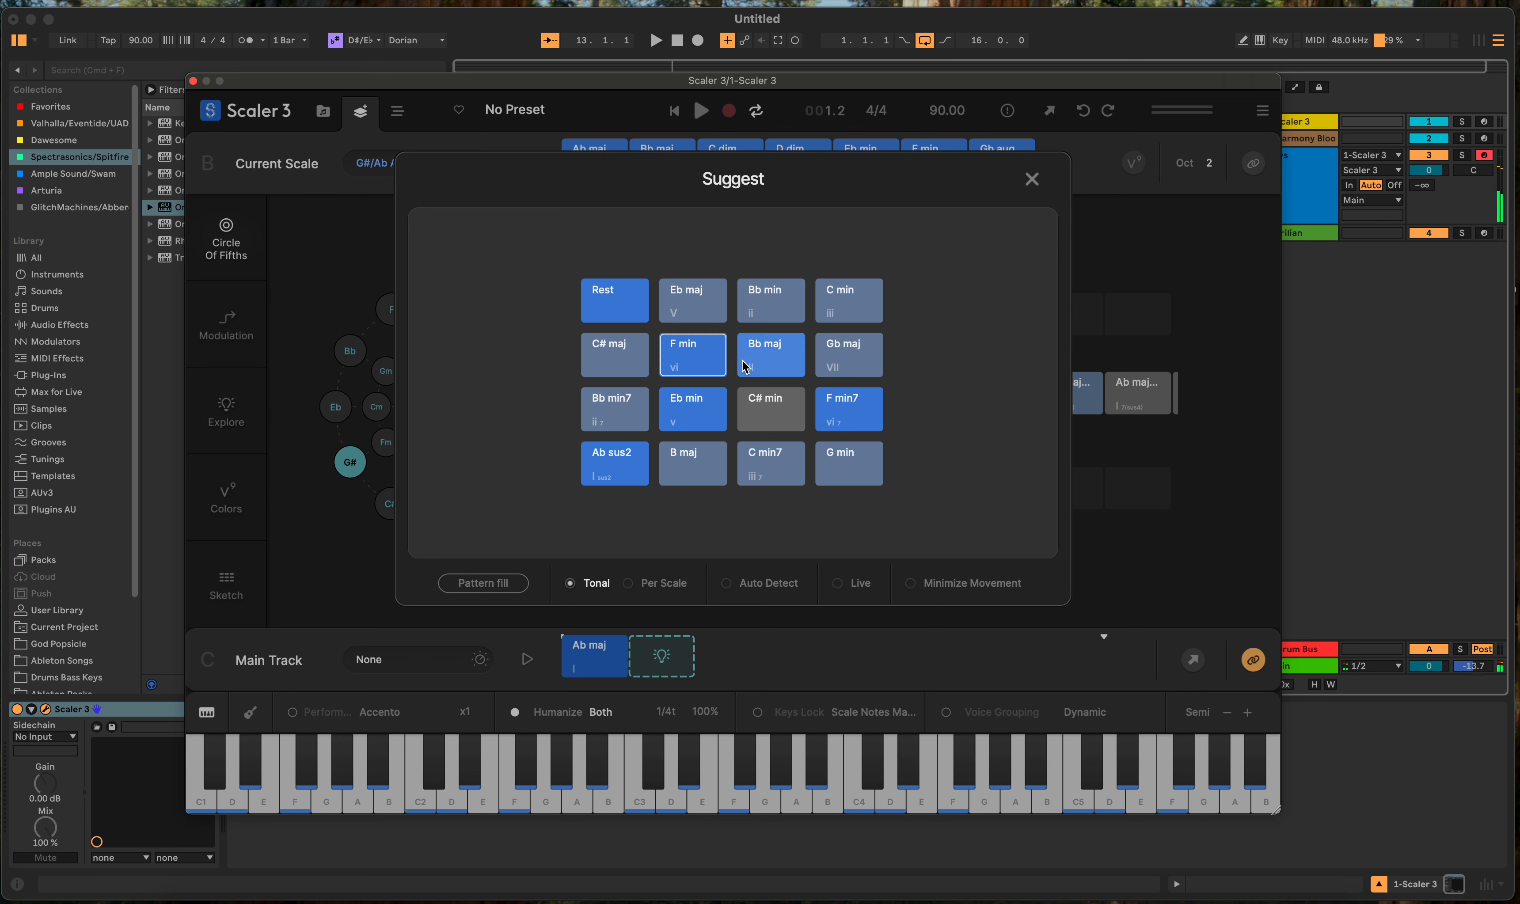
click(754, 350)
click(704, 360)
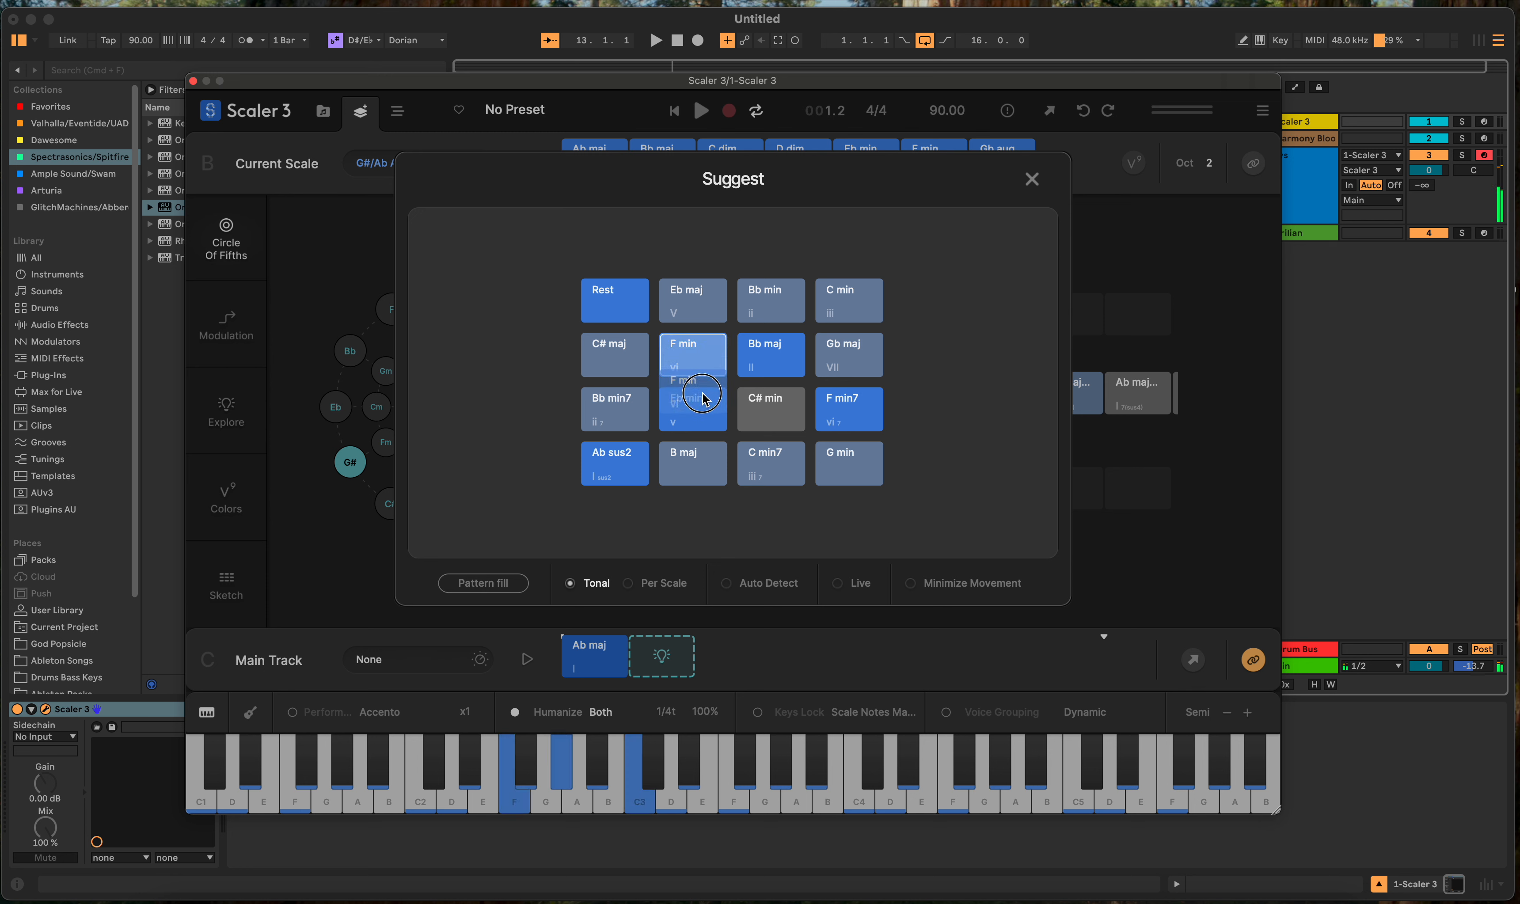
drag(704, 395, 675, 668)
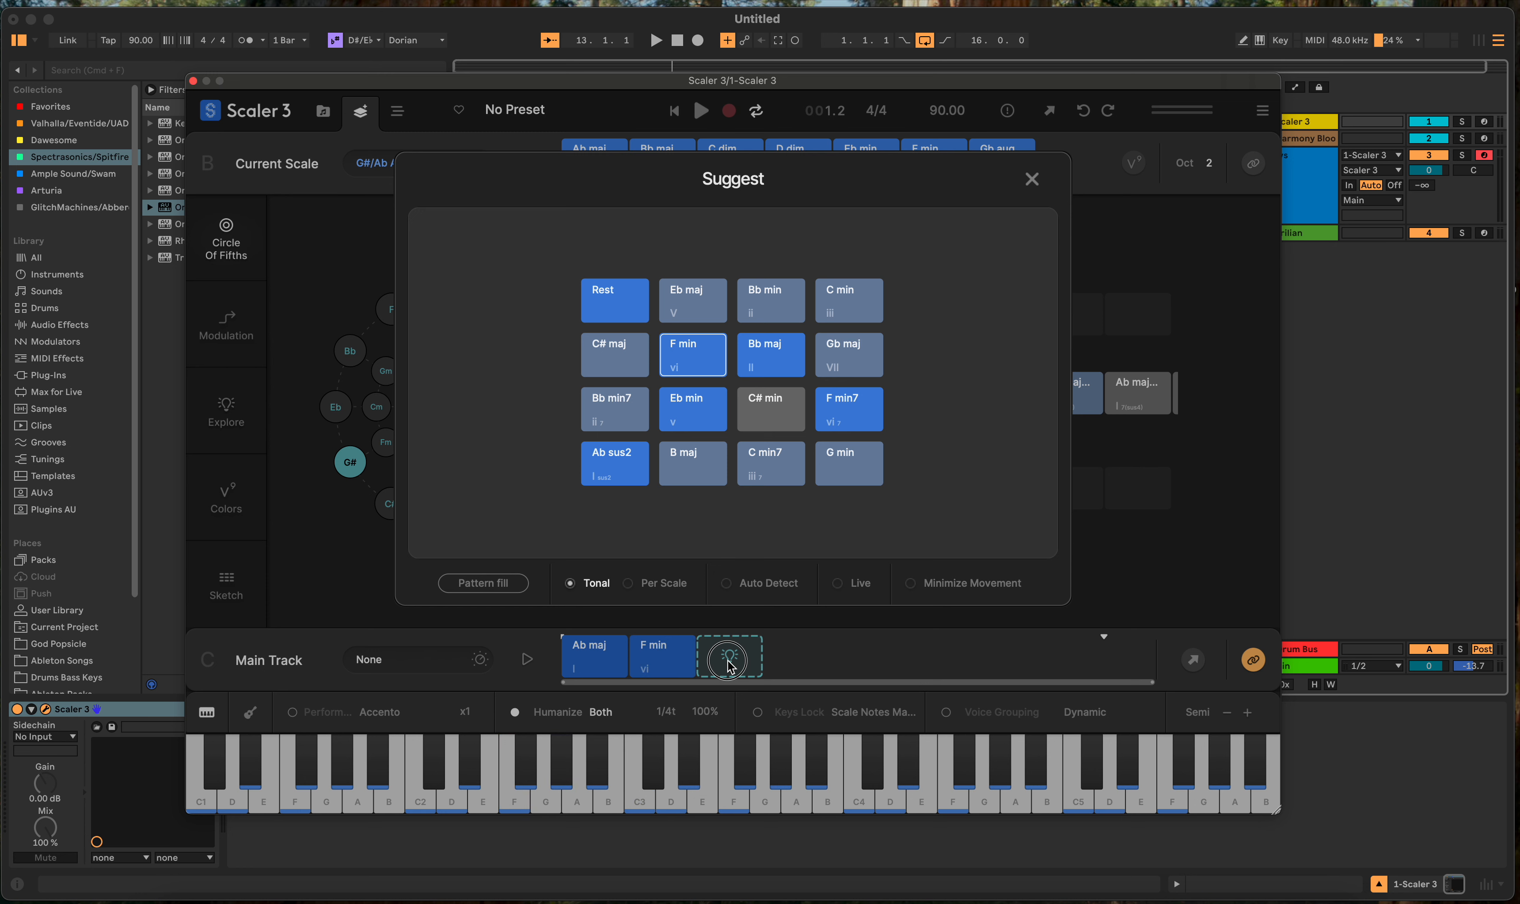
Step: Audition more suggested chords and add F min7 and Eb min as the Main Track's third and fourth chords
click(607, 465)
click(683, 411)
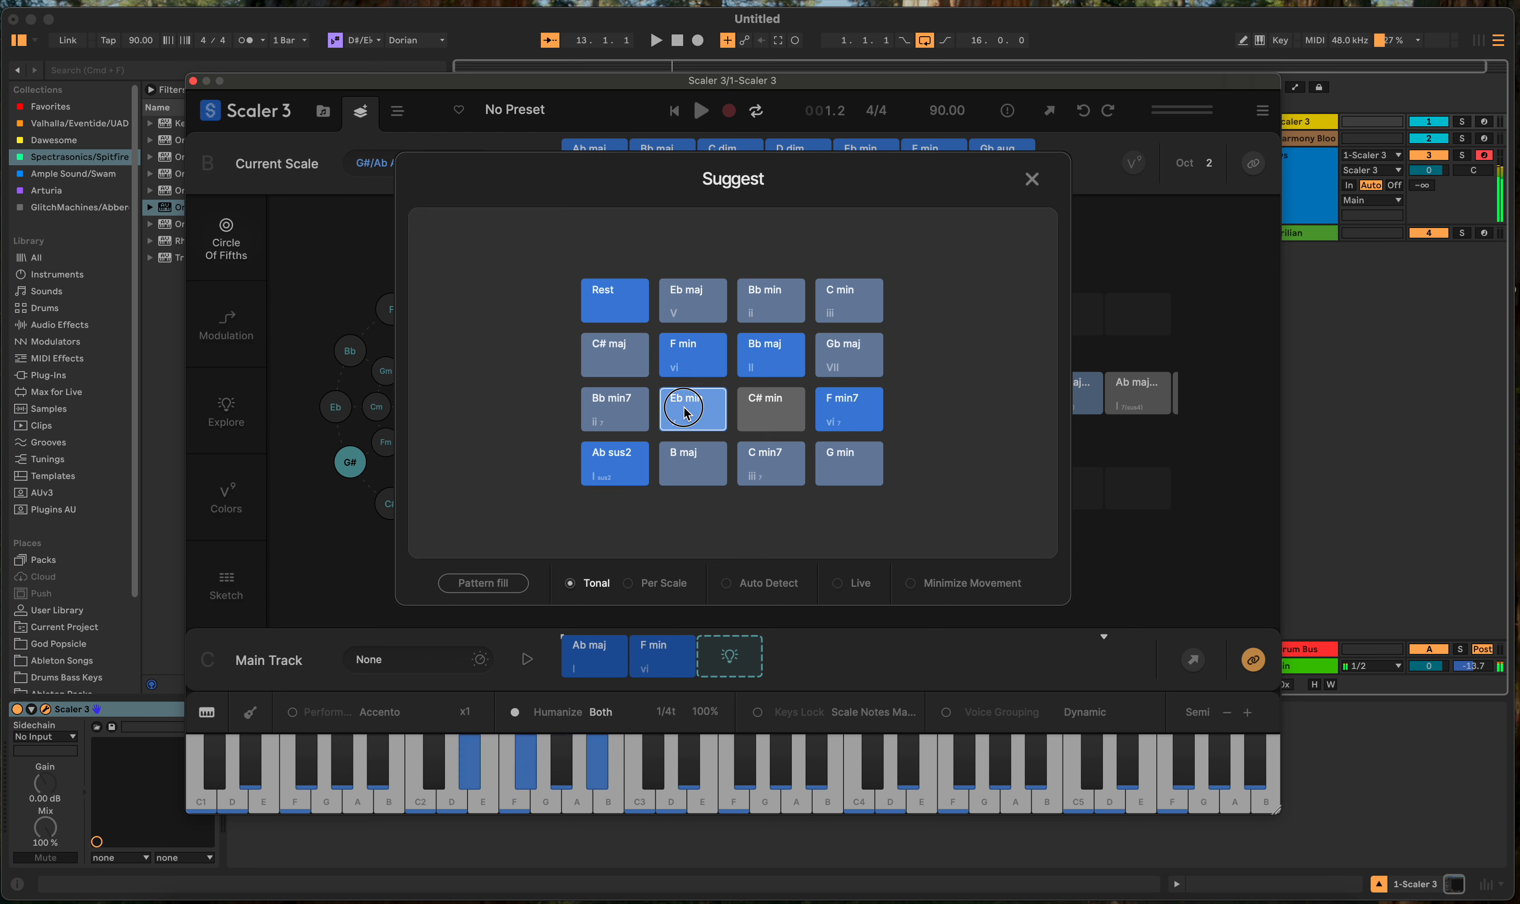
click(662, 353)
click(619, 353)
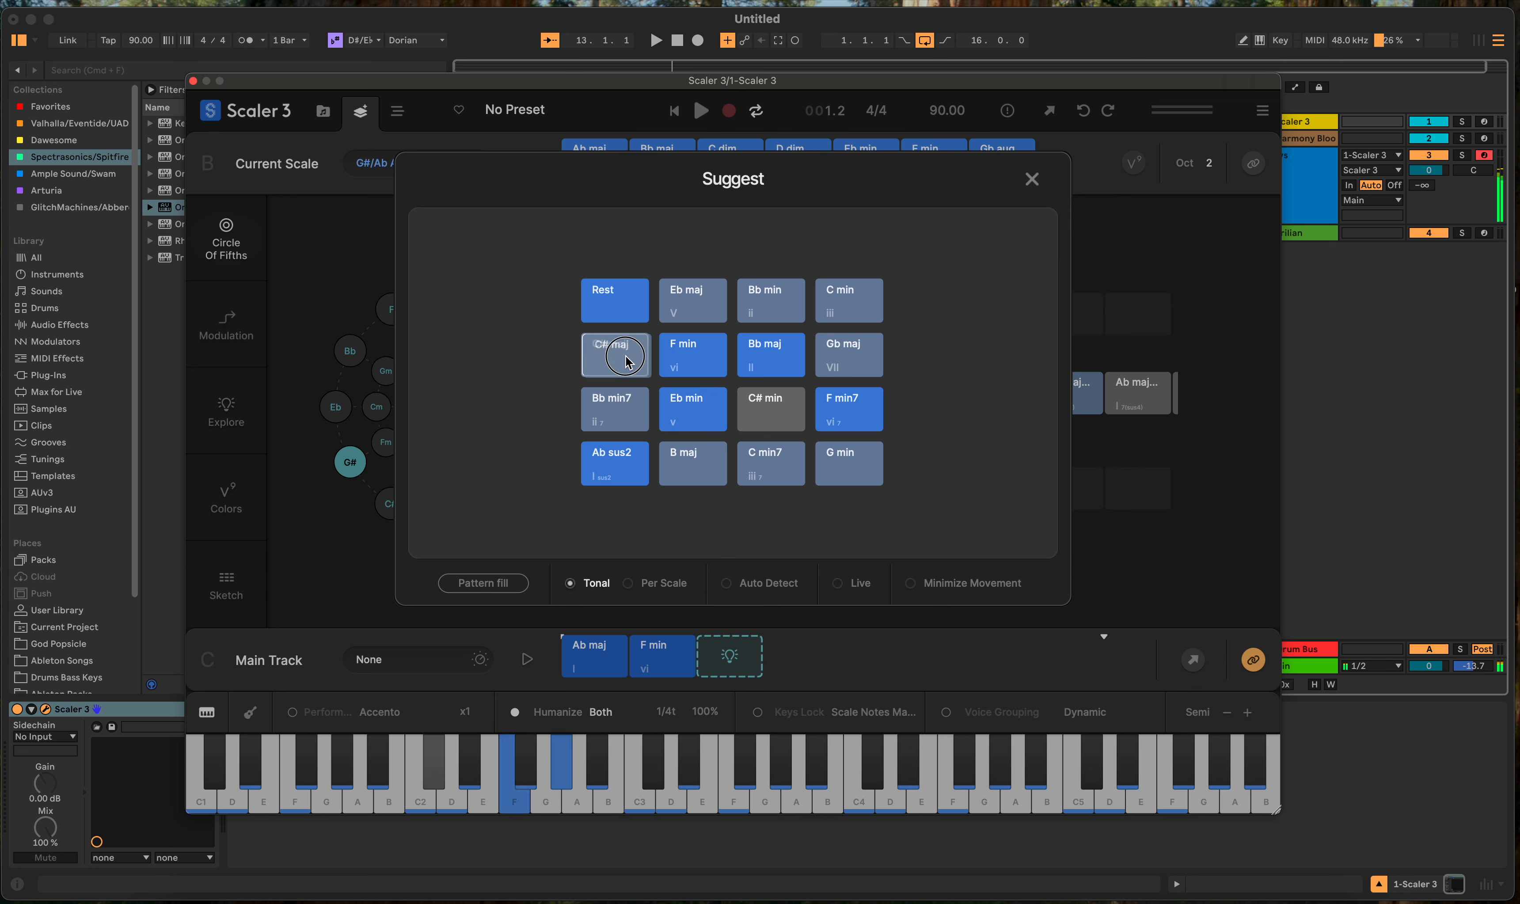
click(622, 415)
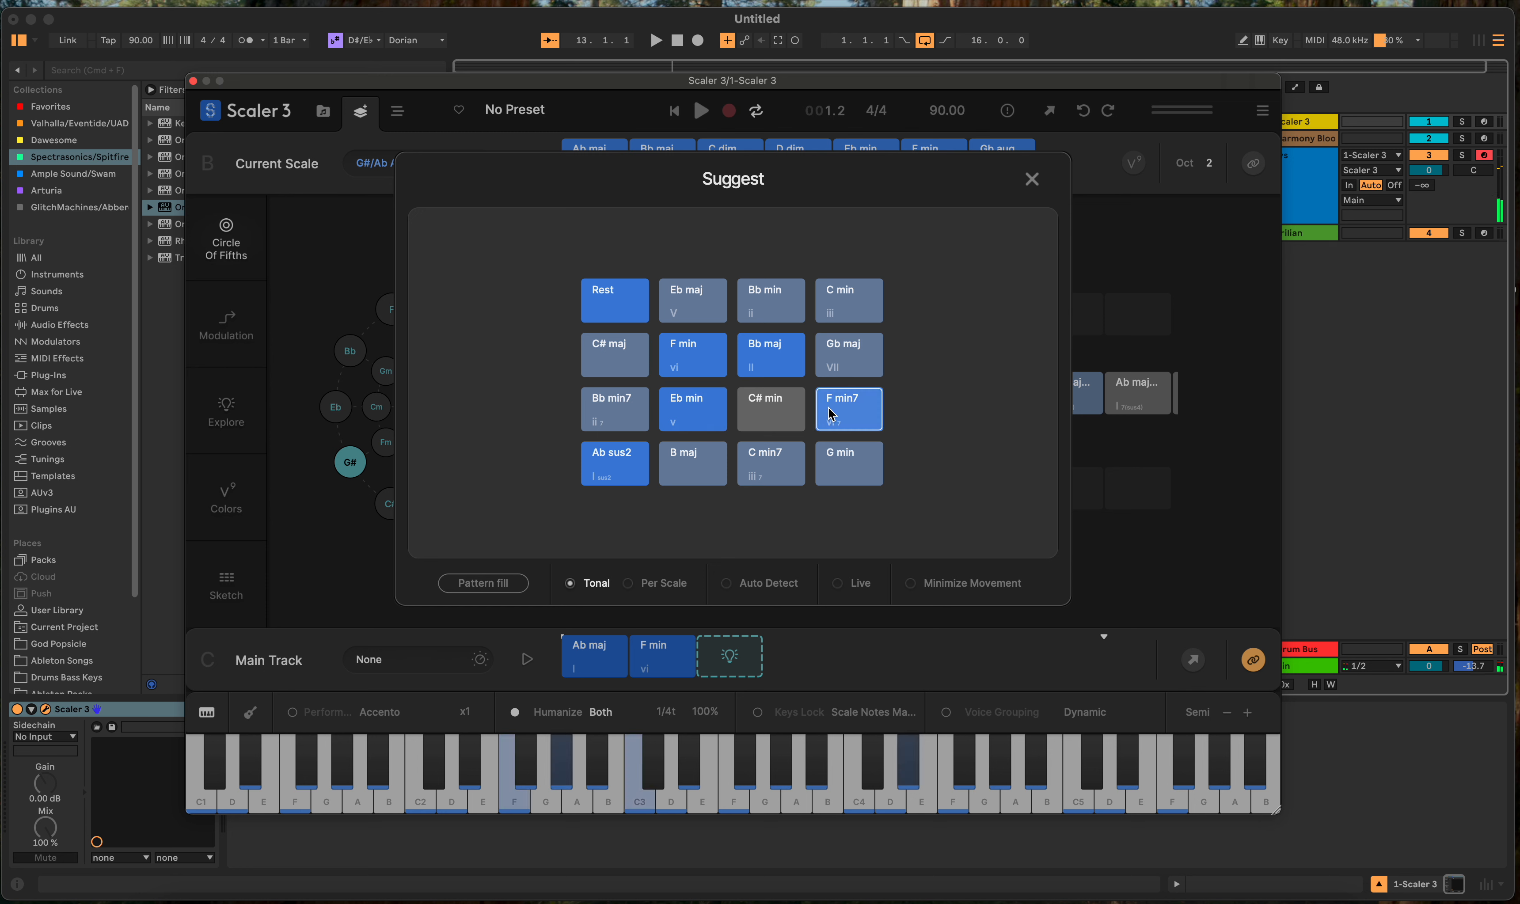
drag(846, 410, 730, 658)
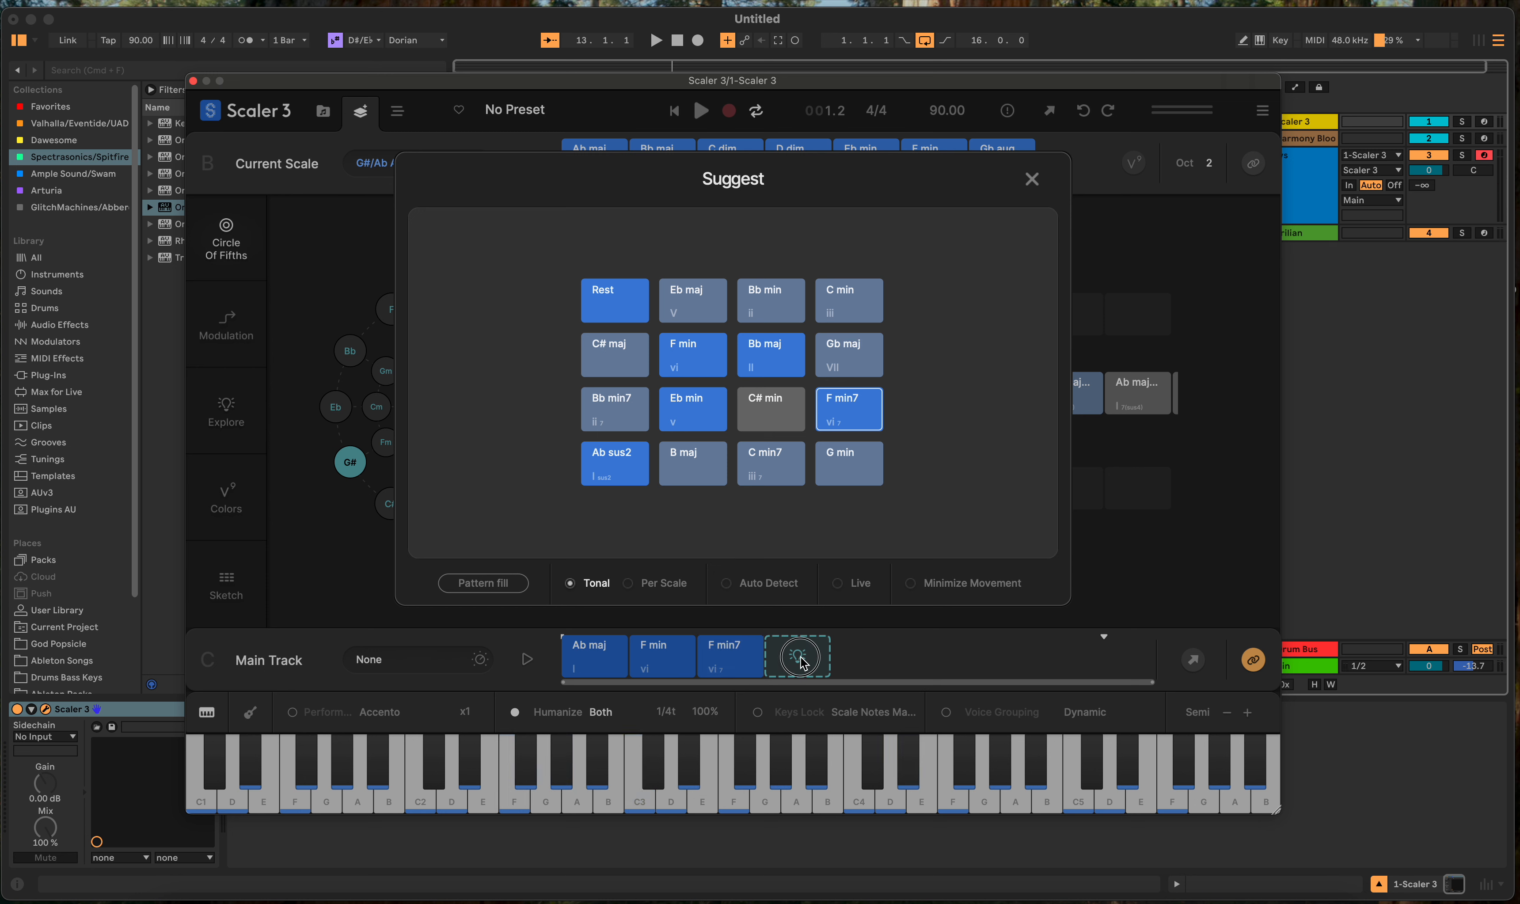
click(696, 413)
drag(696, 413, 796, 656)
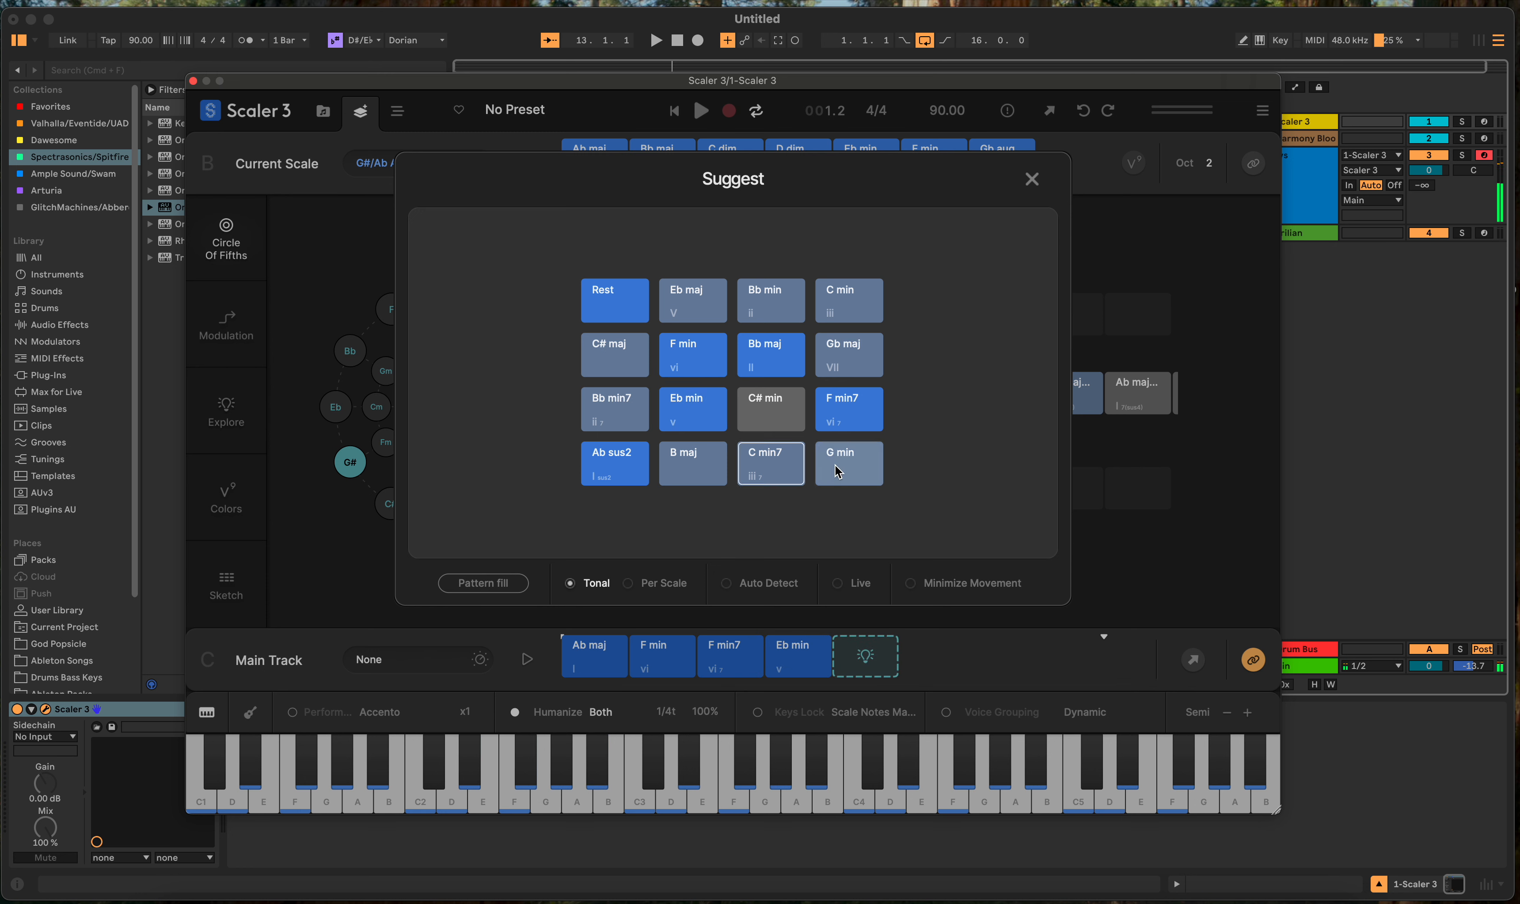
Step: Audition the remaining suggestions, add Gb maj as the Main Track's fifth chord and close the chord suggestions
click(849, 466)
click(694, 467)
click(614, 410)
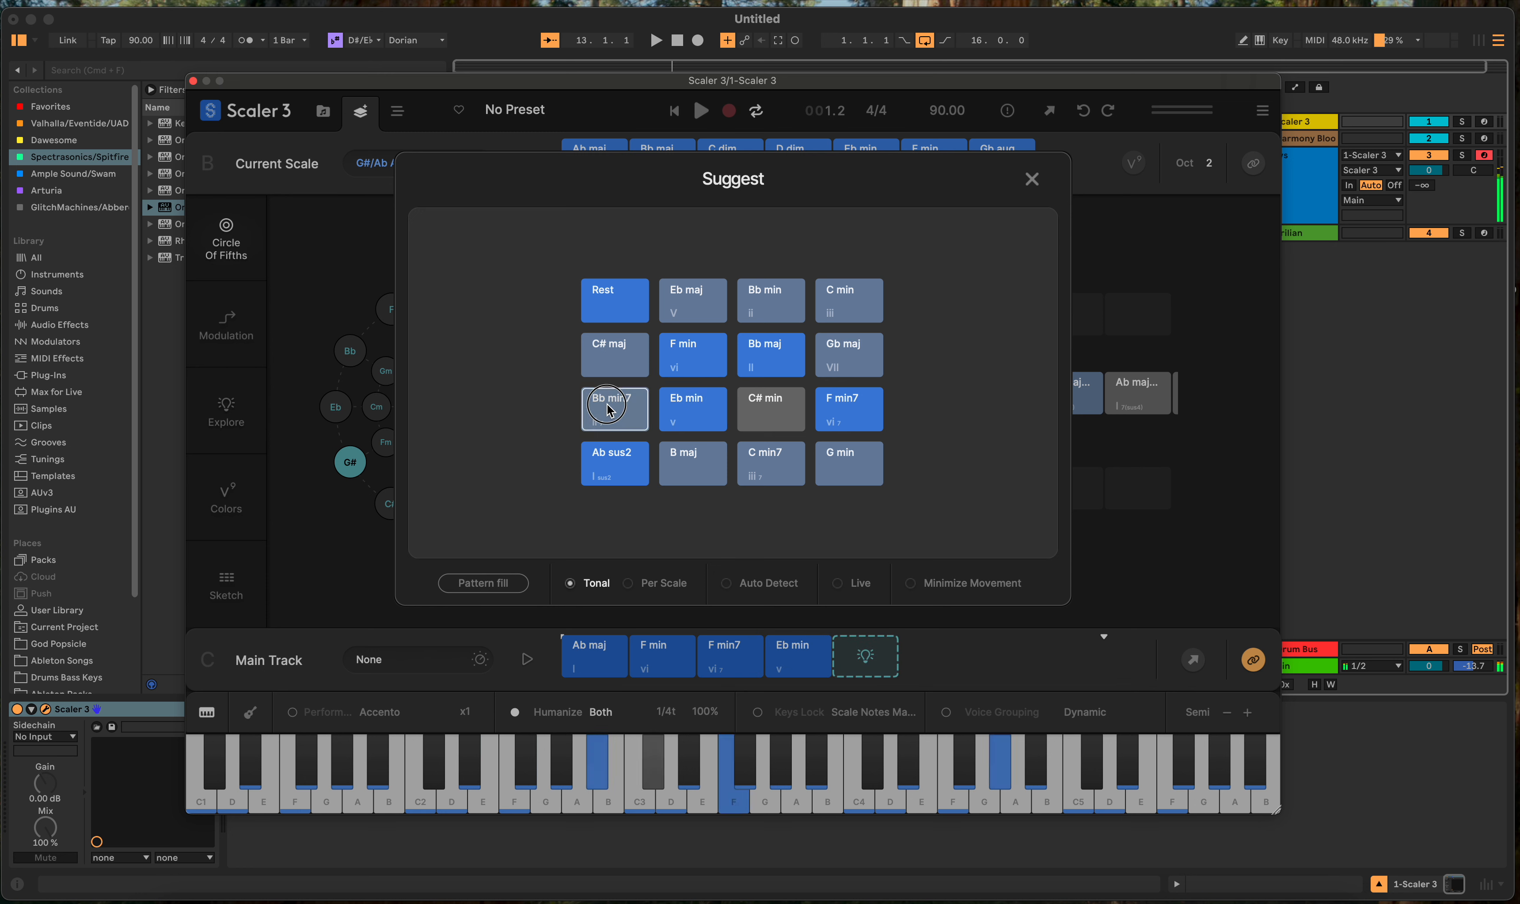
click(613, 355)
click(711, 298)
click(712, 298)
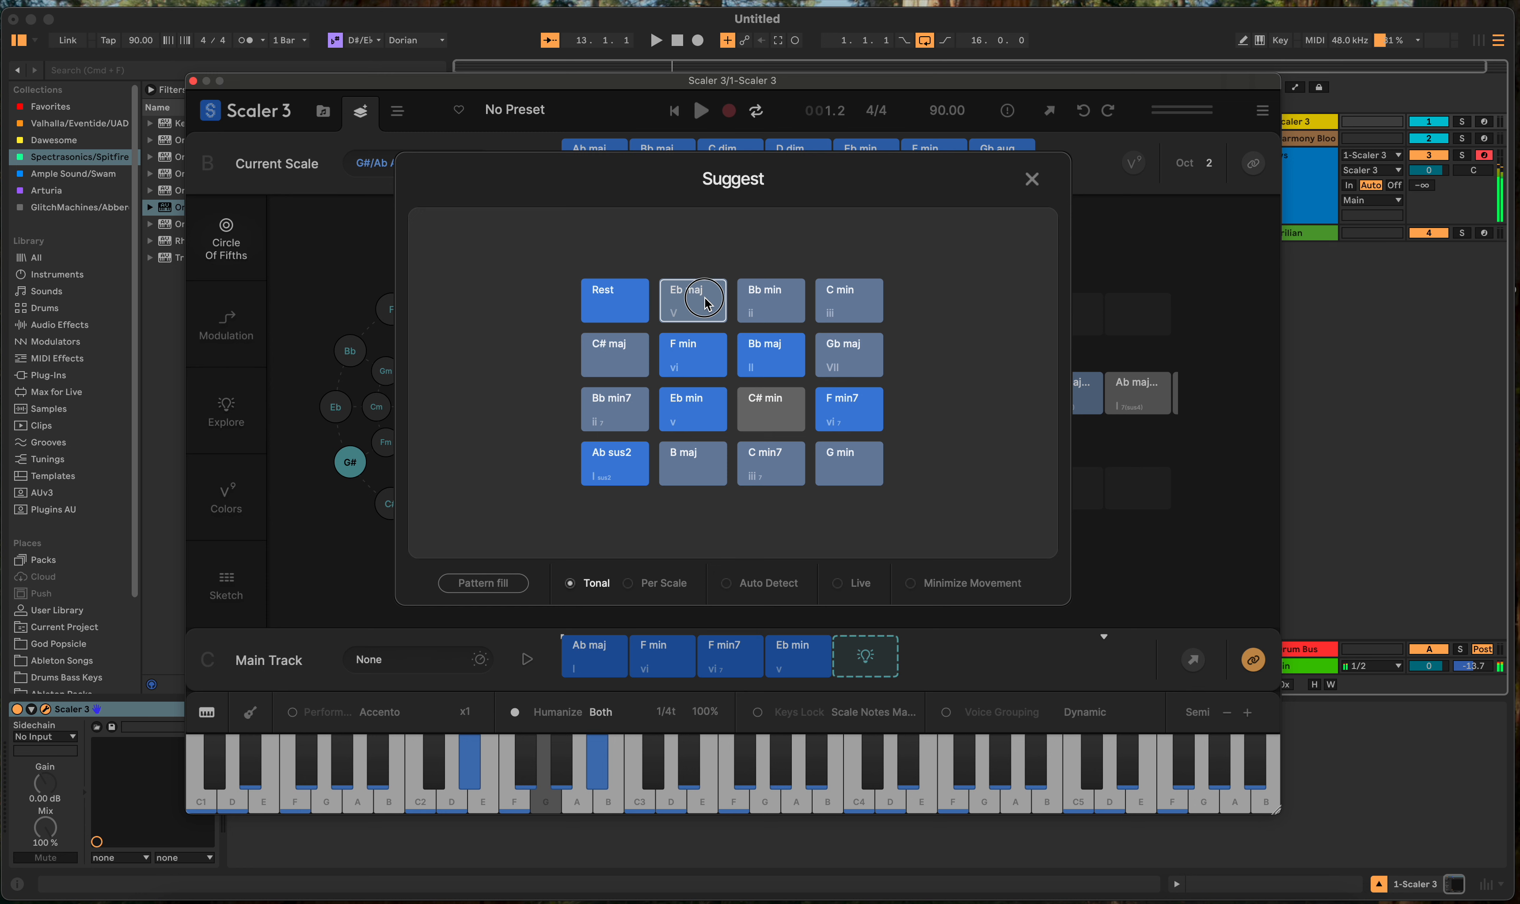
drag(710, 299, 708, 304)
click(772, 307)
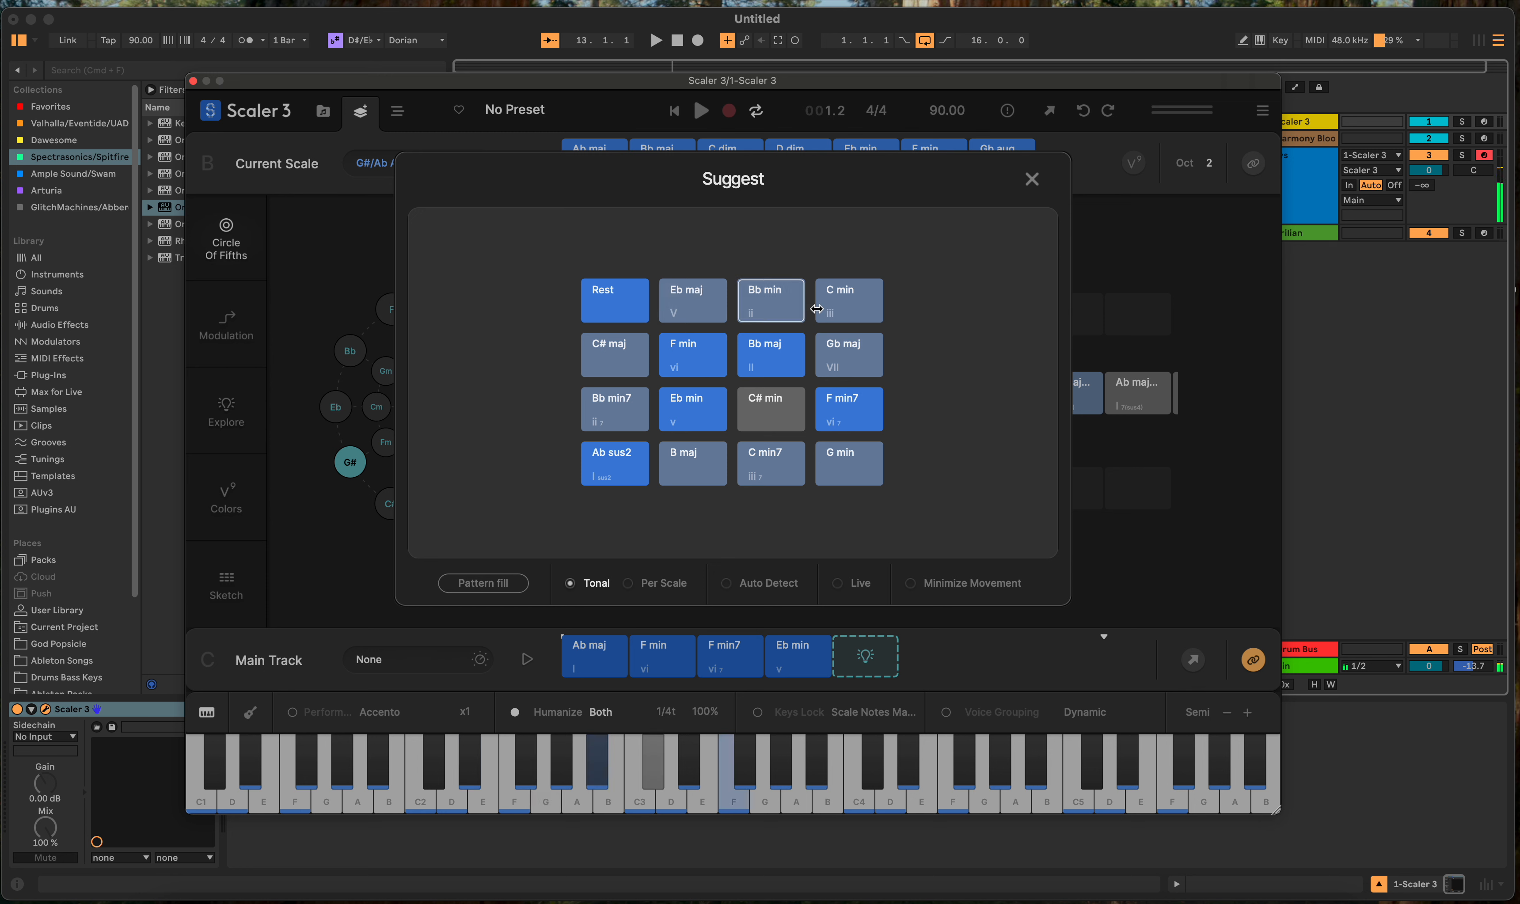
click(837, 308)
click(837, 372)
click(837, 376)
drag(836, 358, 871, 661)
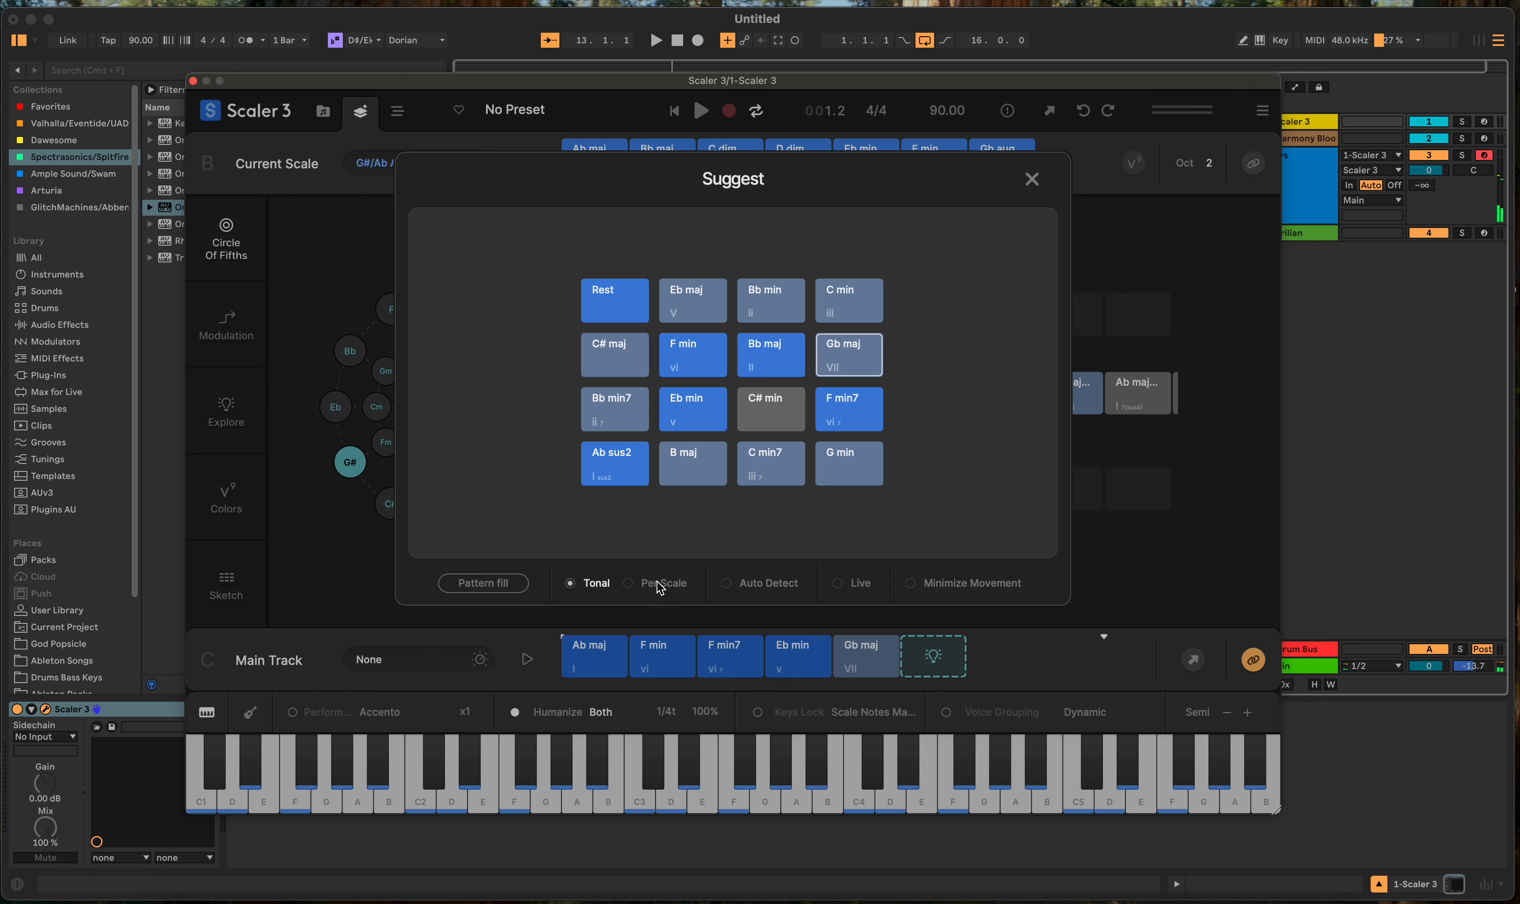
click(1032, 178)
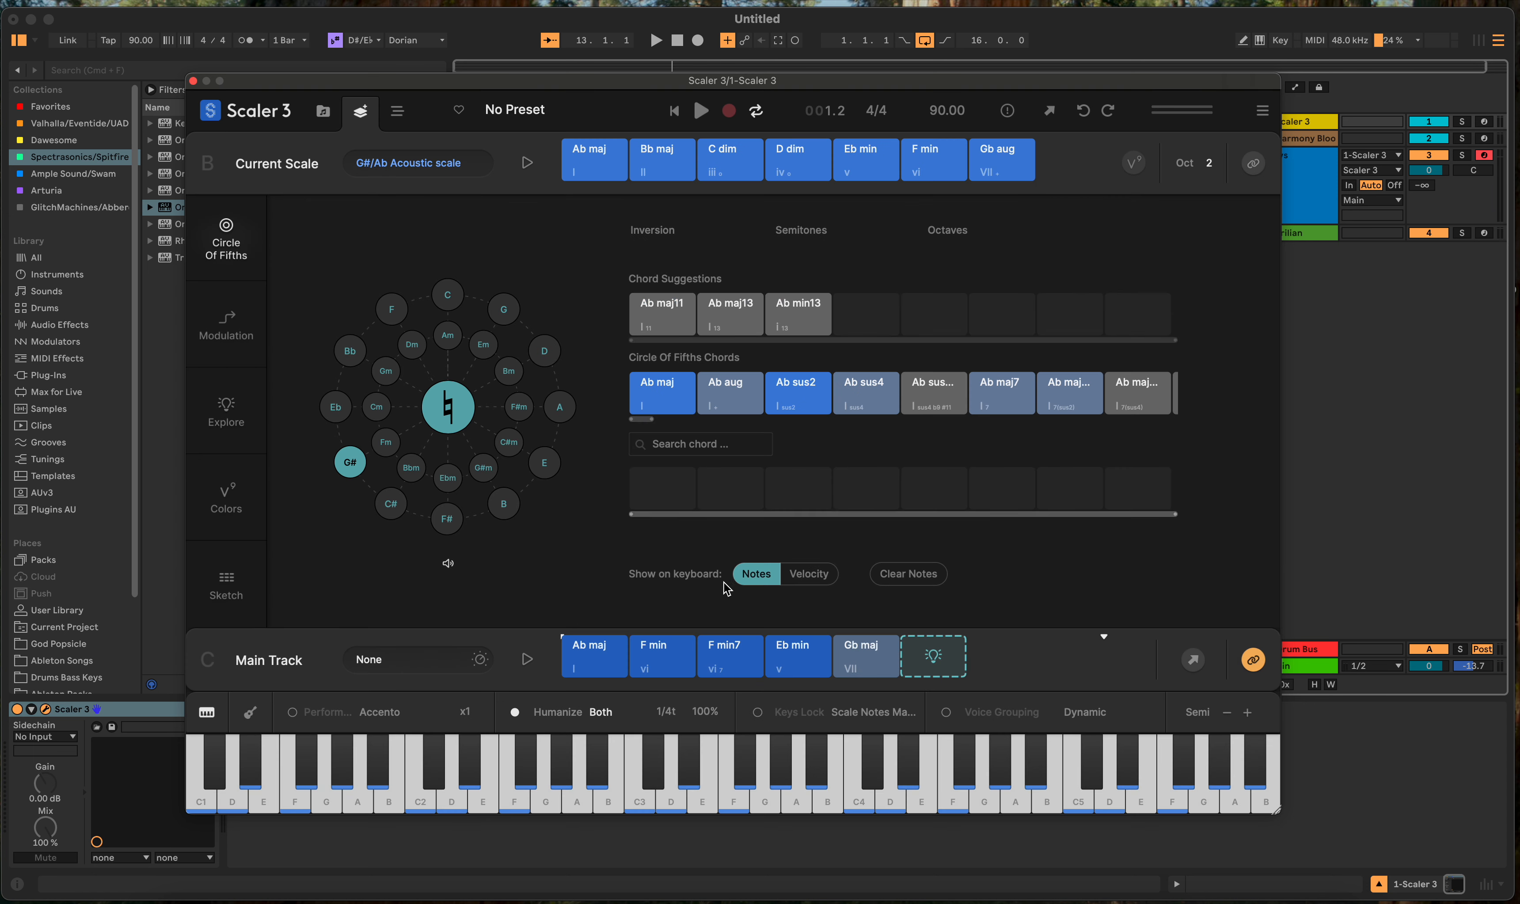
Step: Apply Auto Voice Leading to the five chords in the arrangement and set their inversion to -1
click(397, 112)
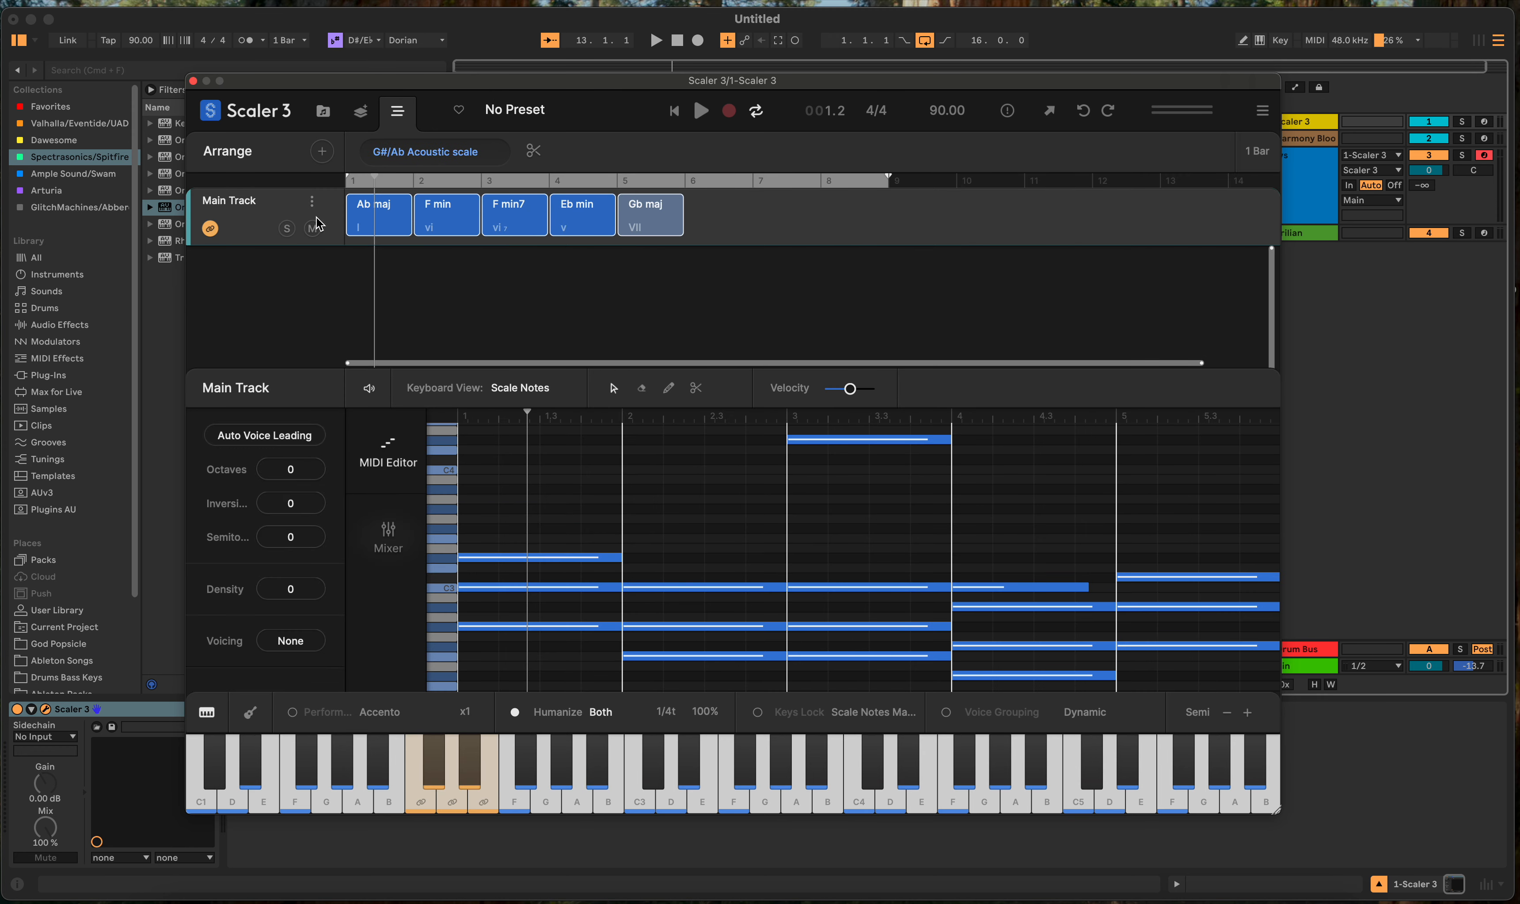
click(287, 439)
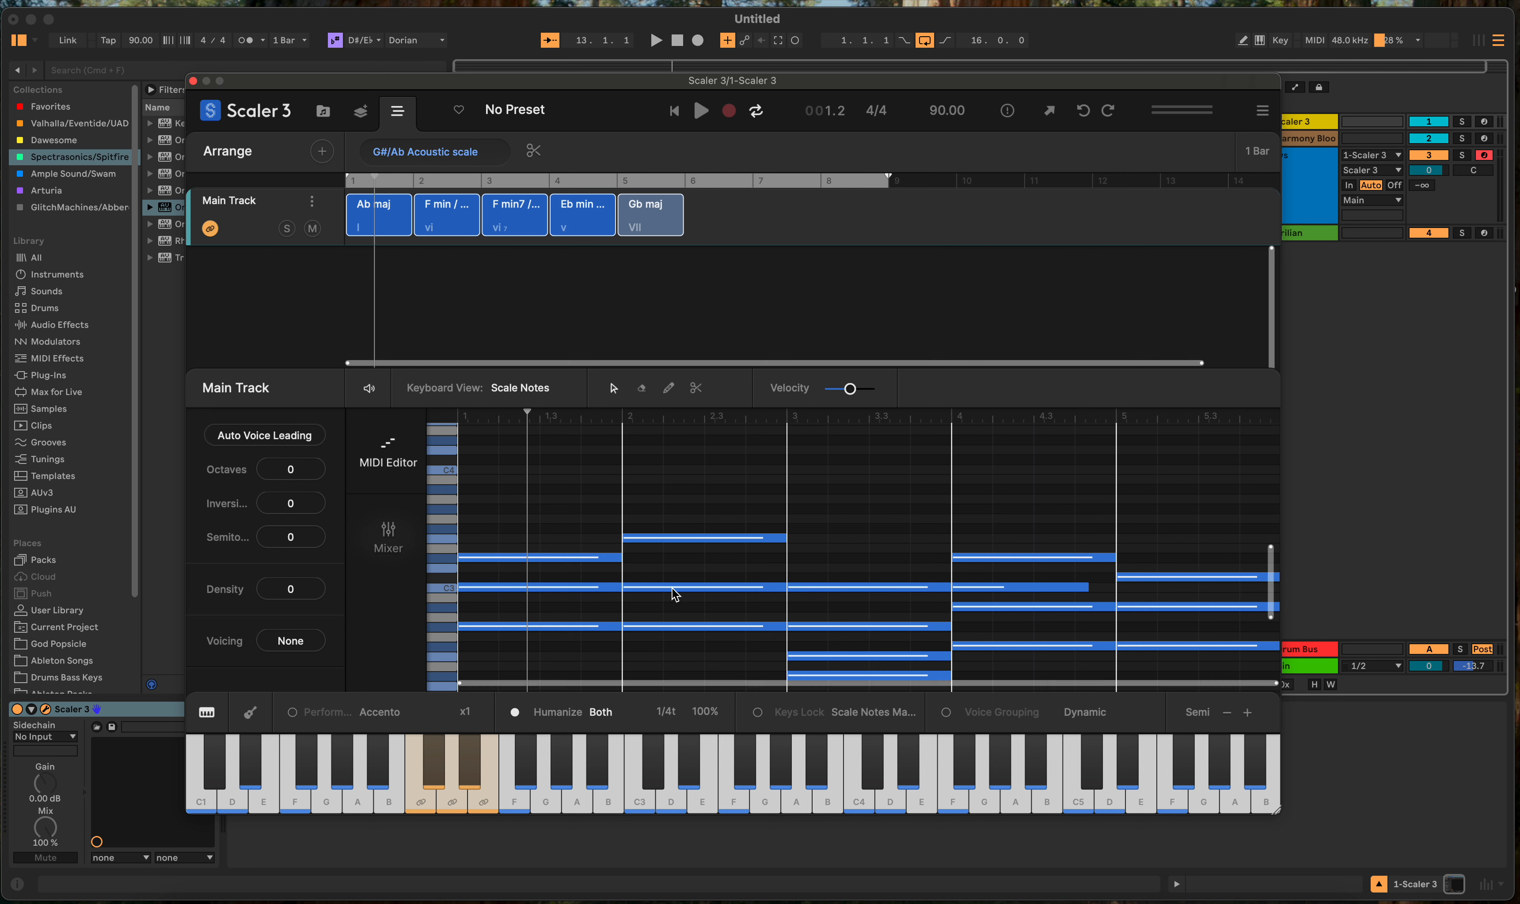
click(543, 219)
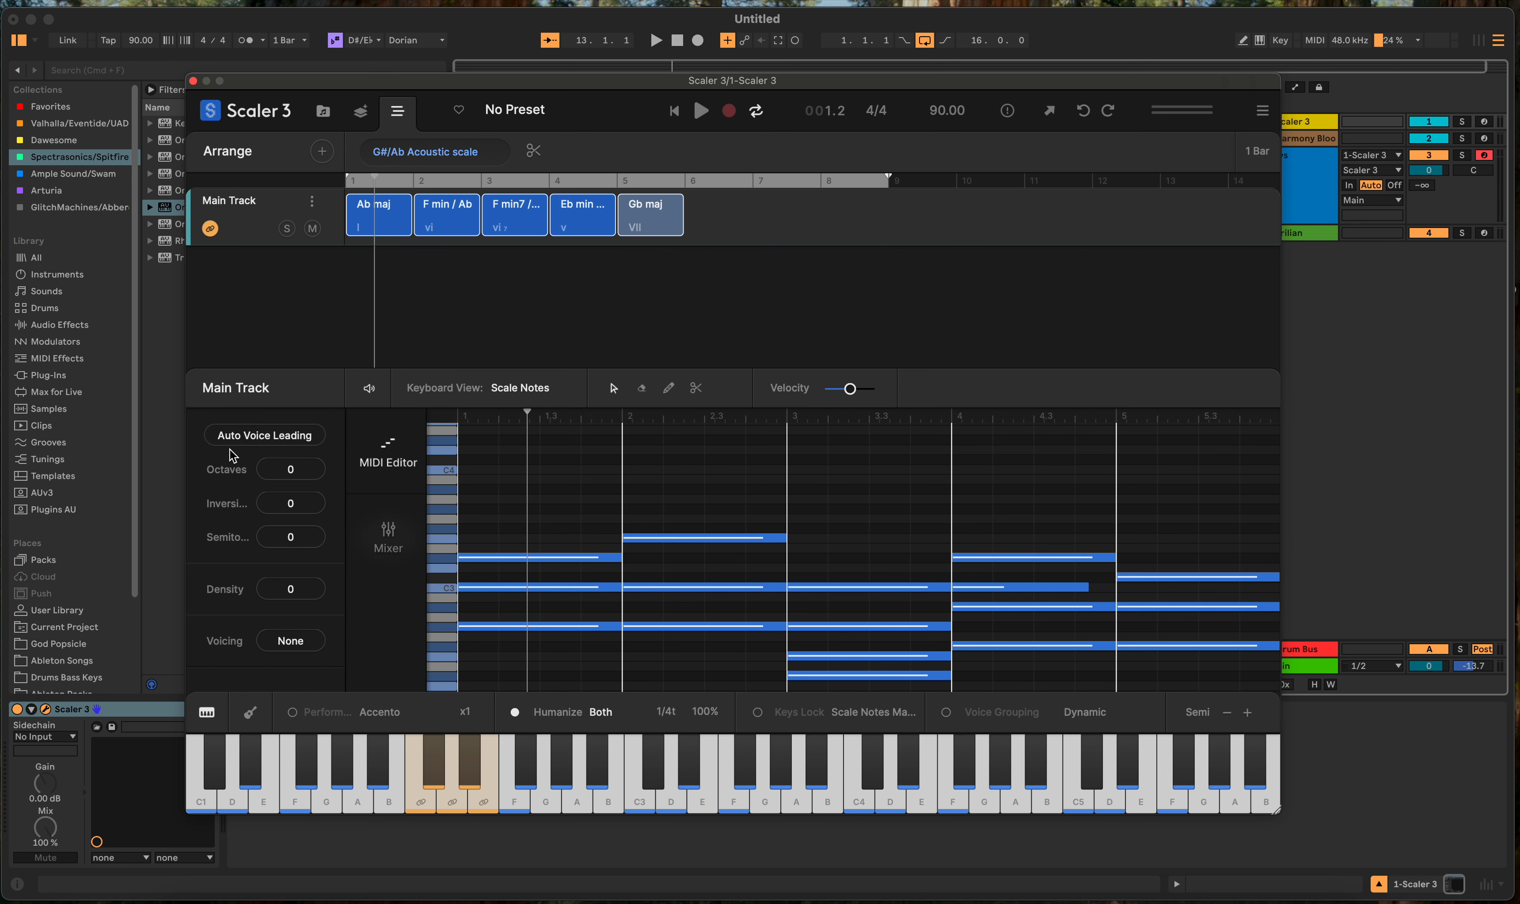
click(242, 441)
click(243, 442)
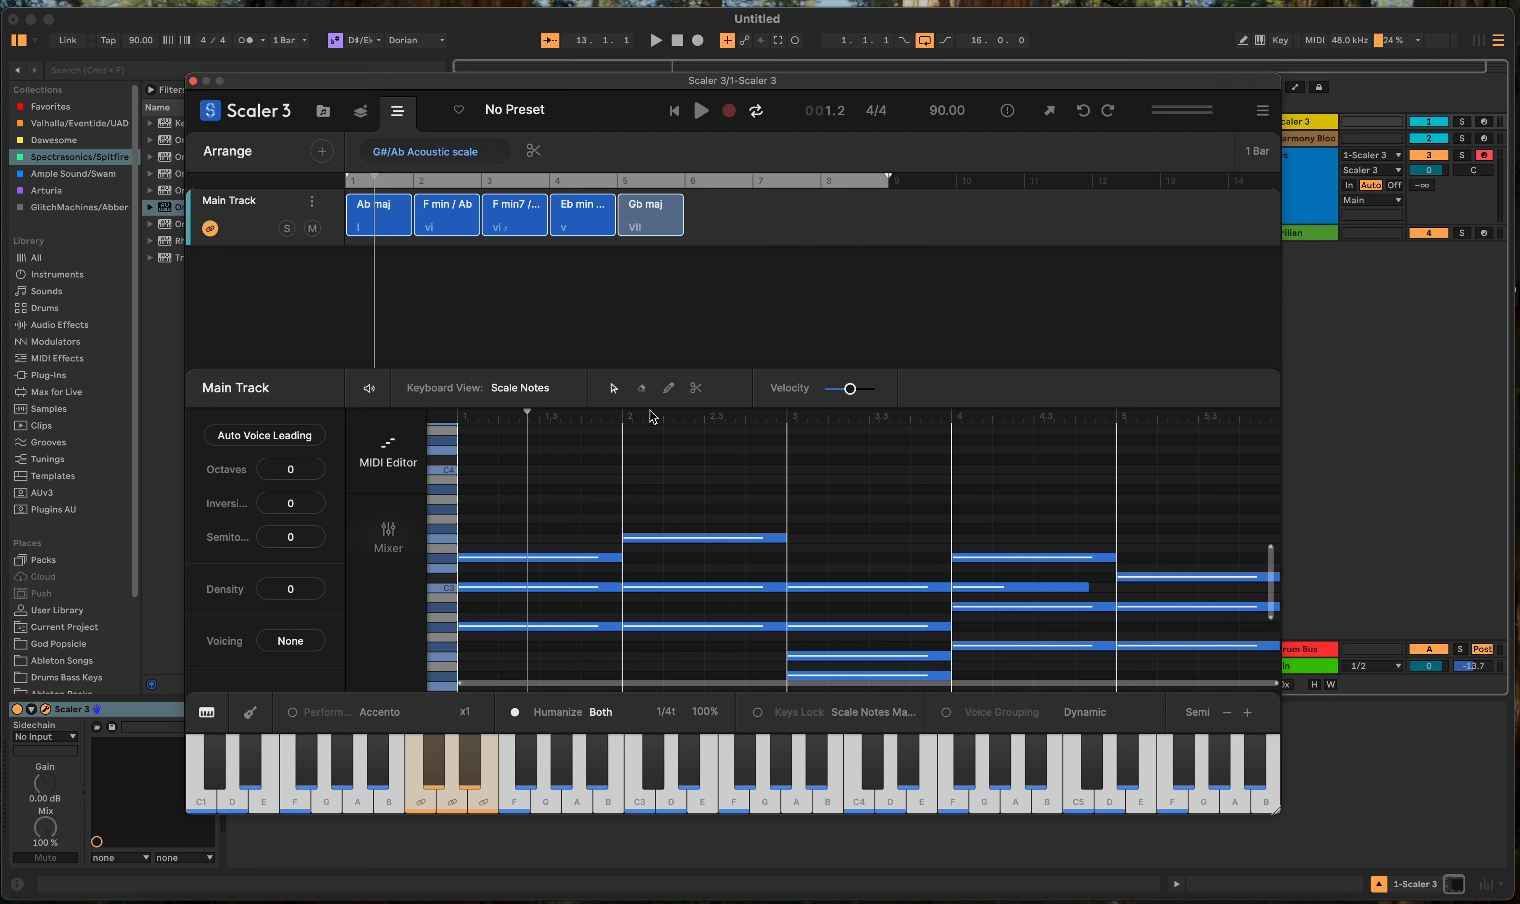
drag(301, 505, 304, 540)
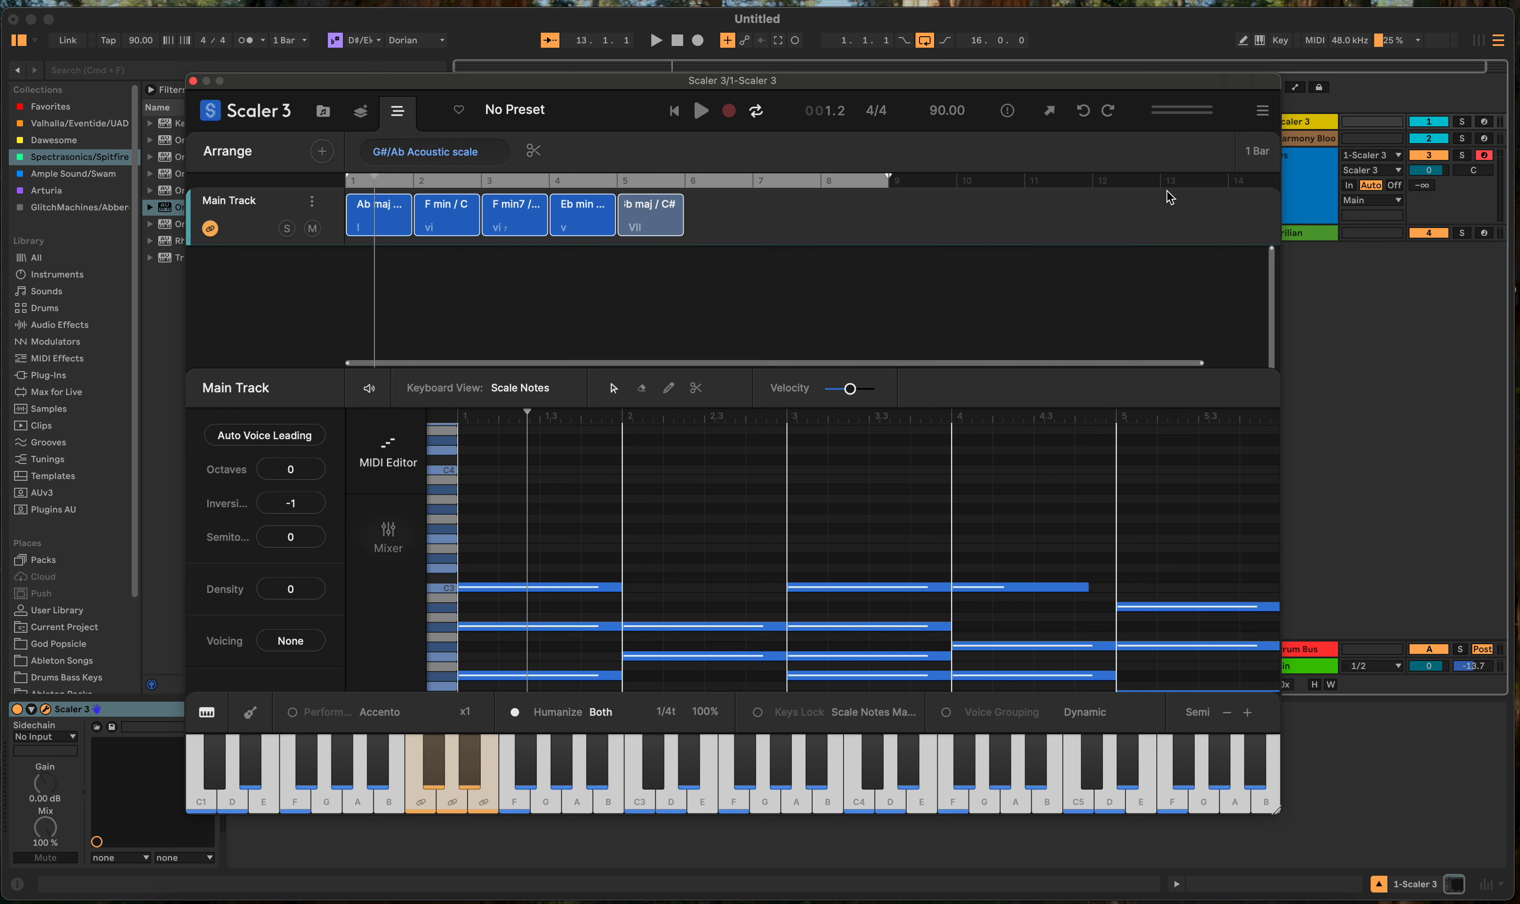
Step: Set the audio export's sample rate to 48 kHz, keeping the Loop range, and close the export settings without exporting
click(1050, 112)
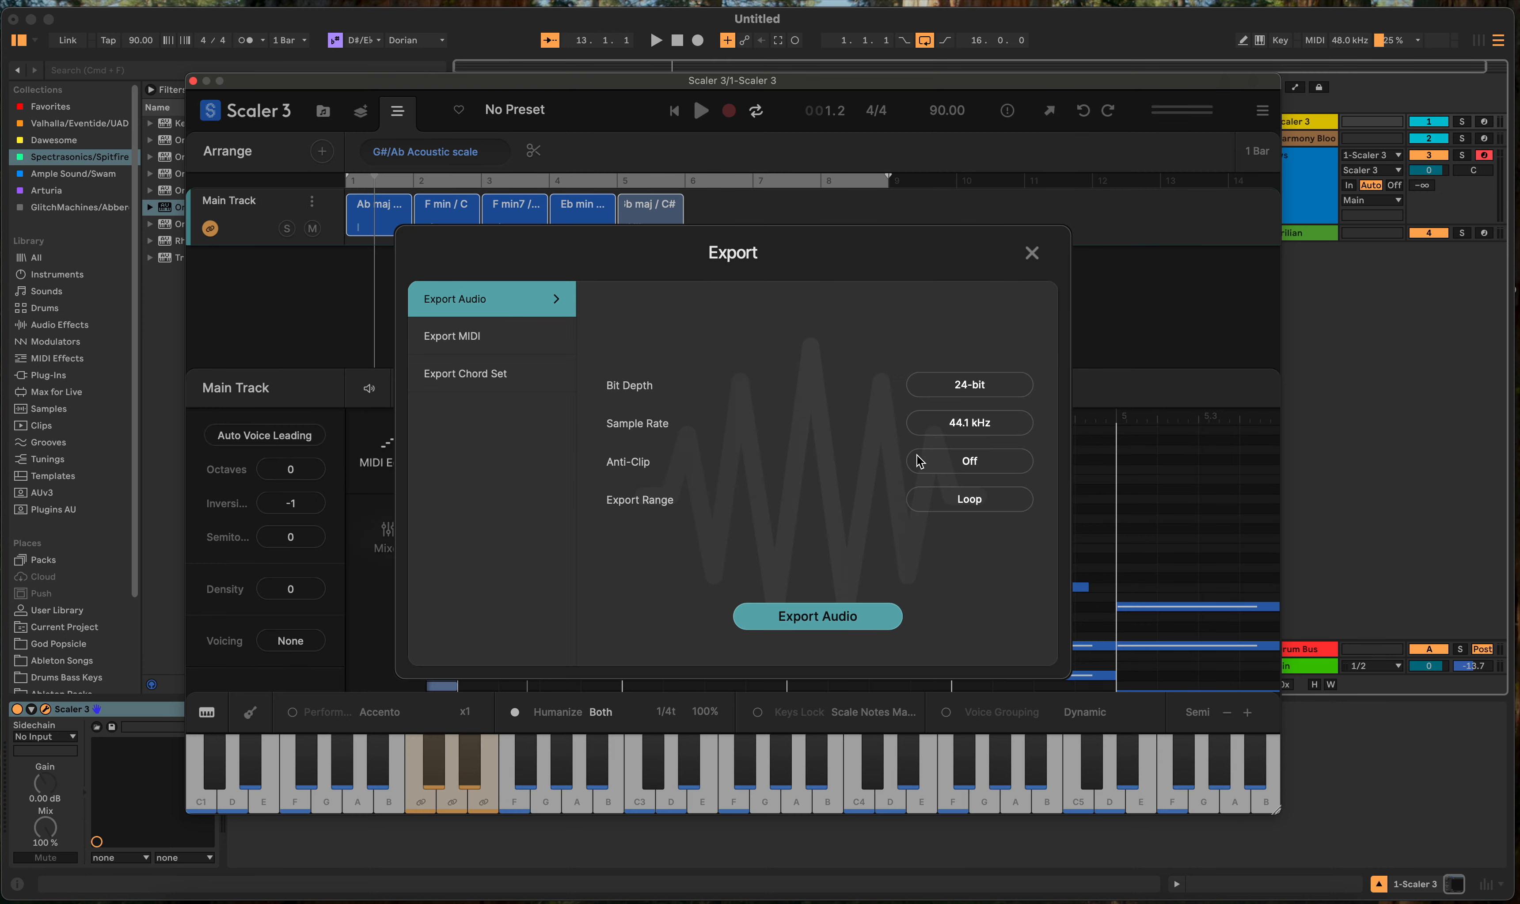
click(950, 428)
click(954, 472)
click(935, 507)
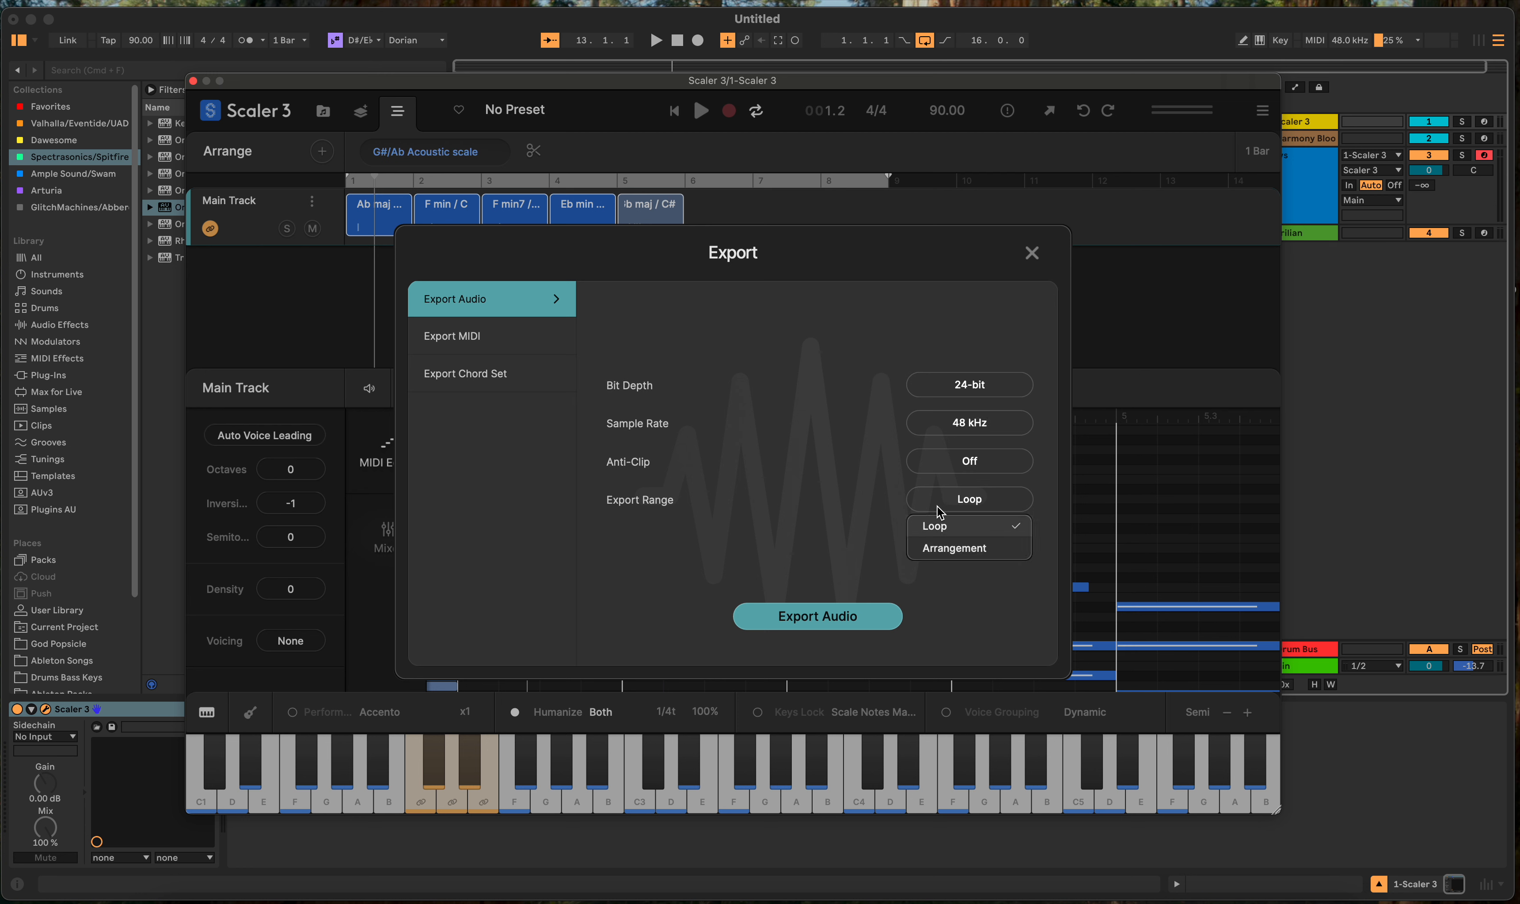
click(941, 517)
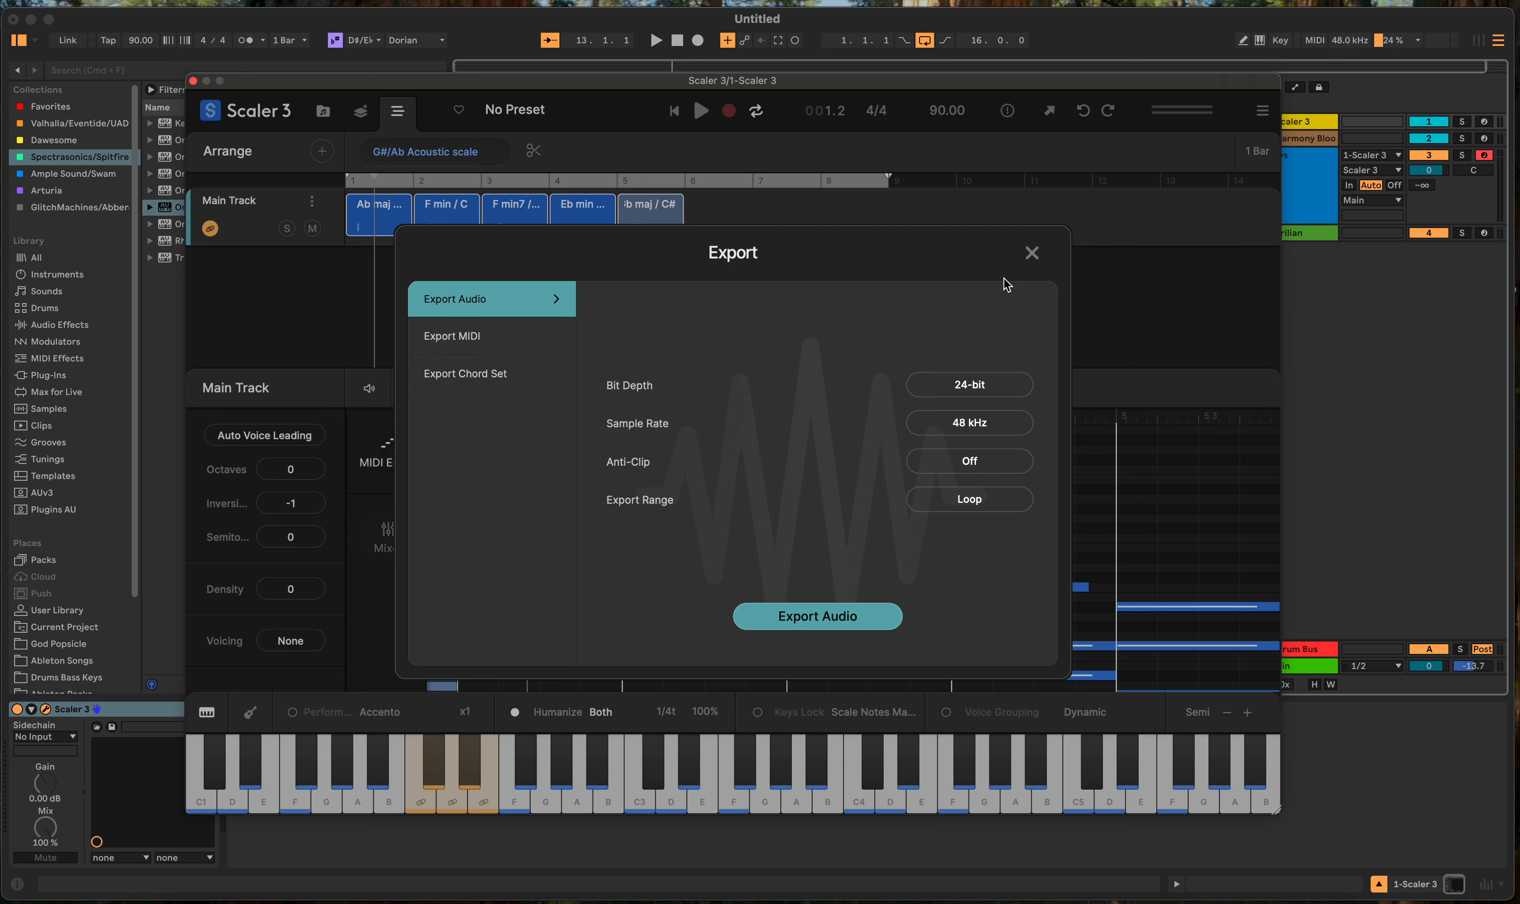
click(1032, 253)
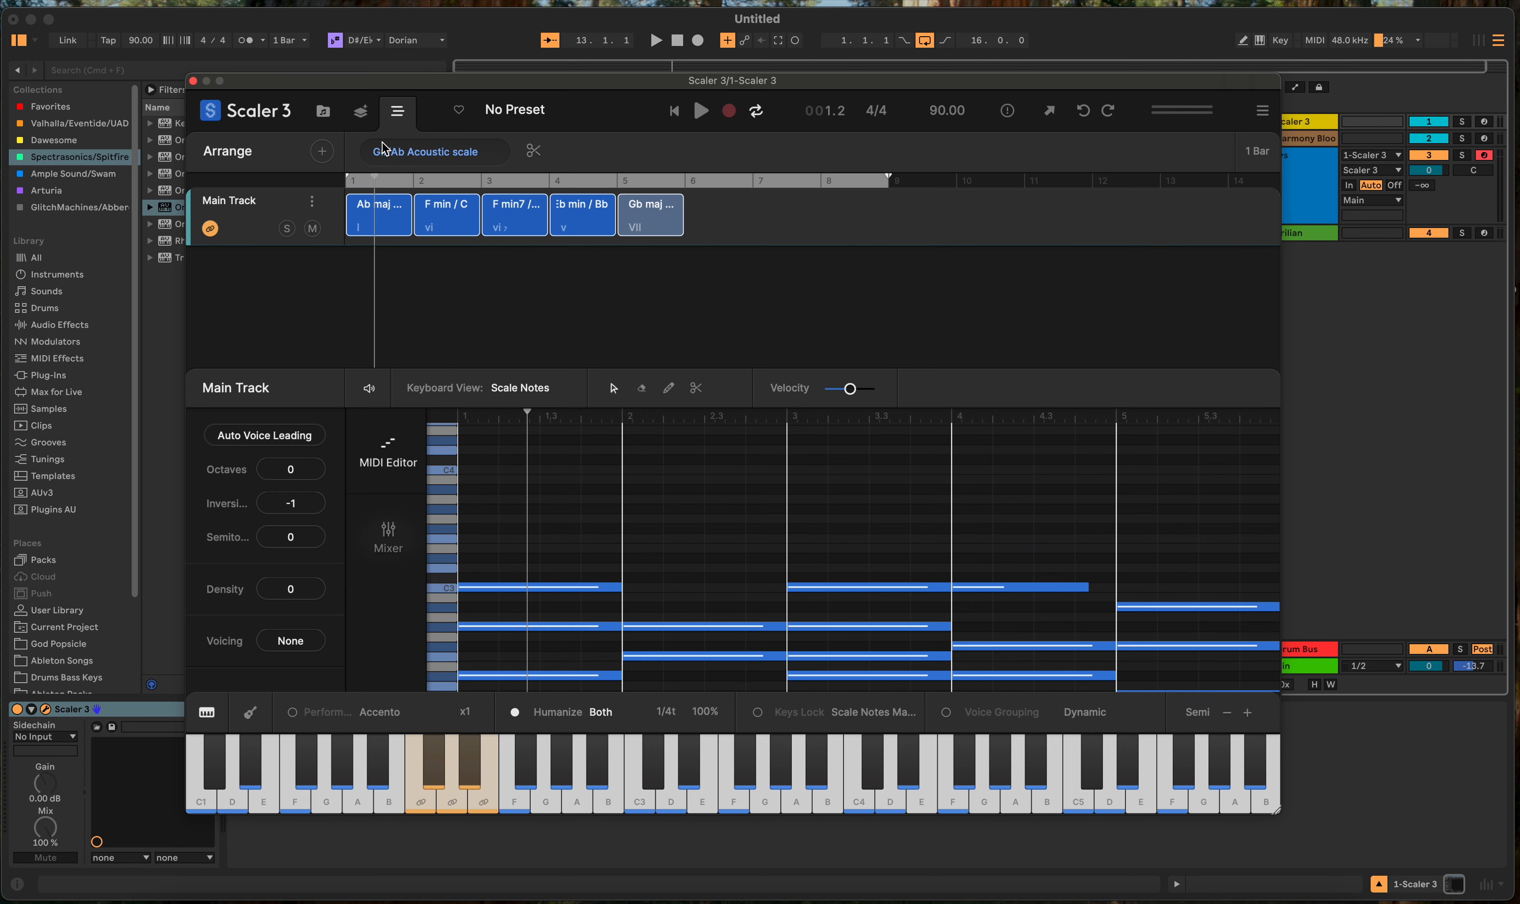
Step: Open the sound browser for the Main Track from the chord set page, and close the plugin window
click(333, 113)
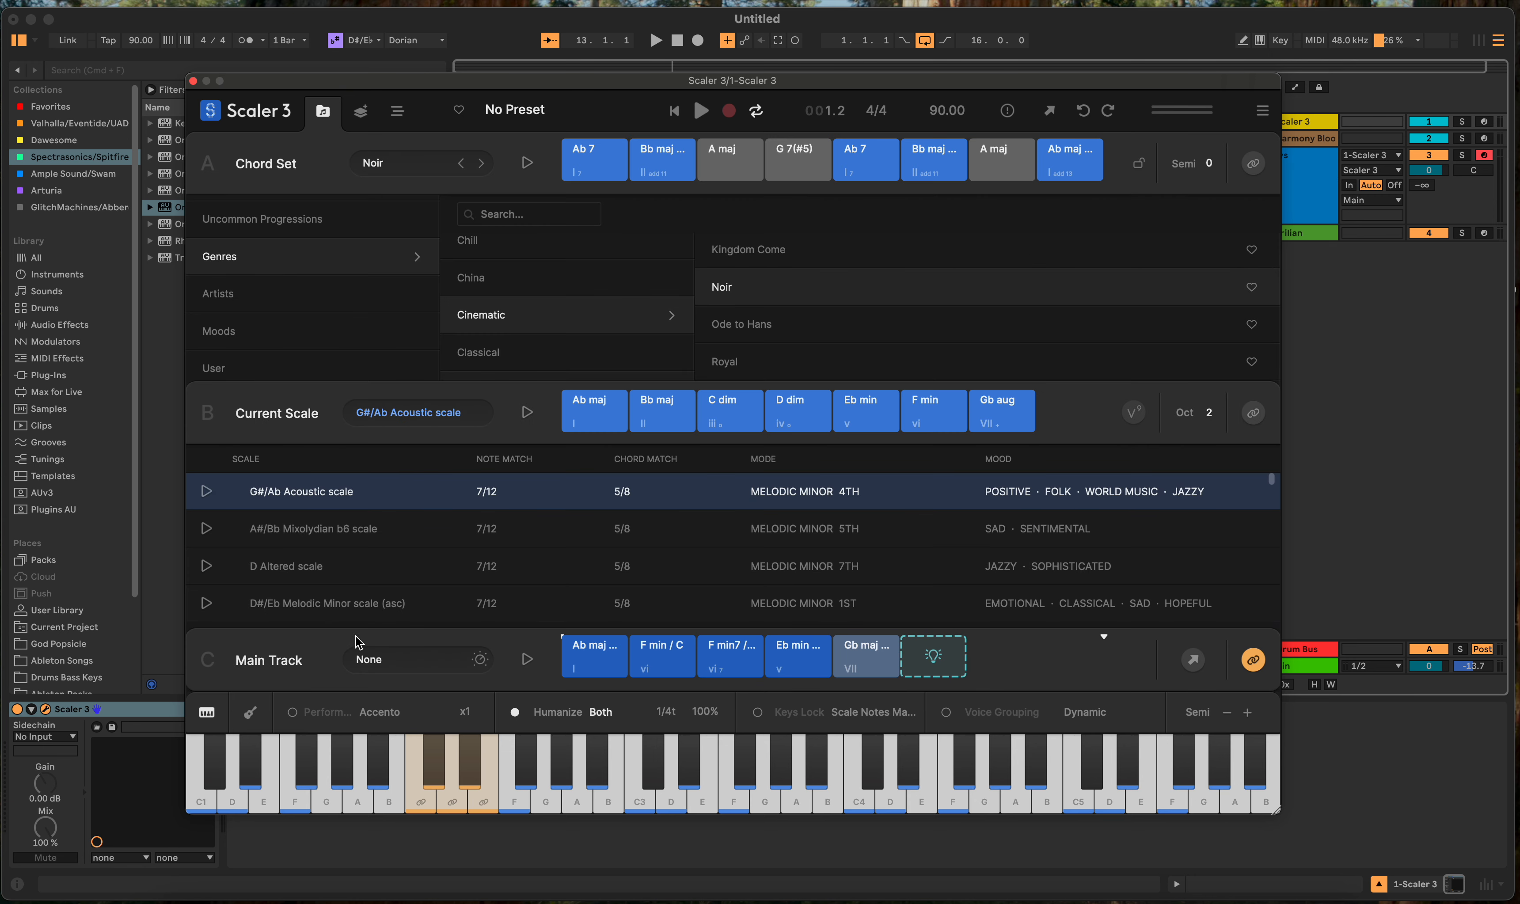
click(368, 659)
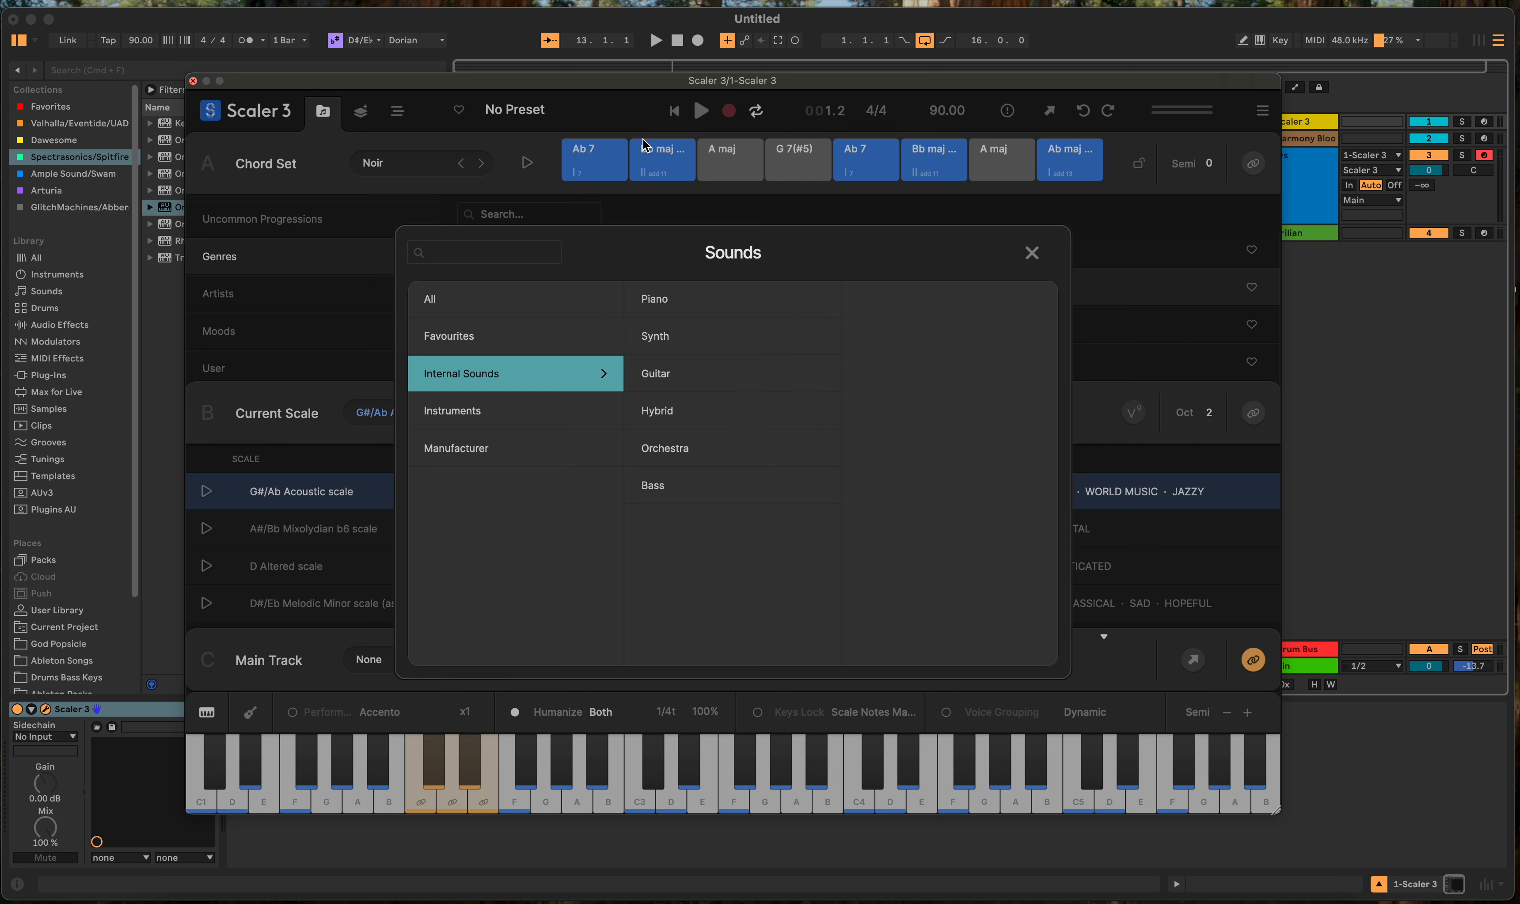
key(super+w)
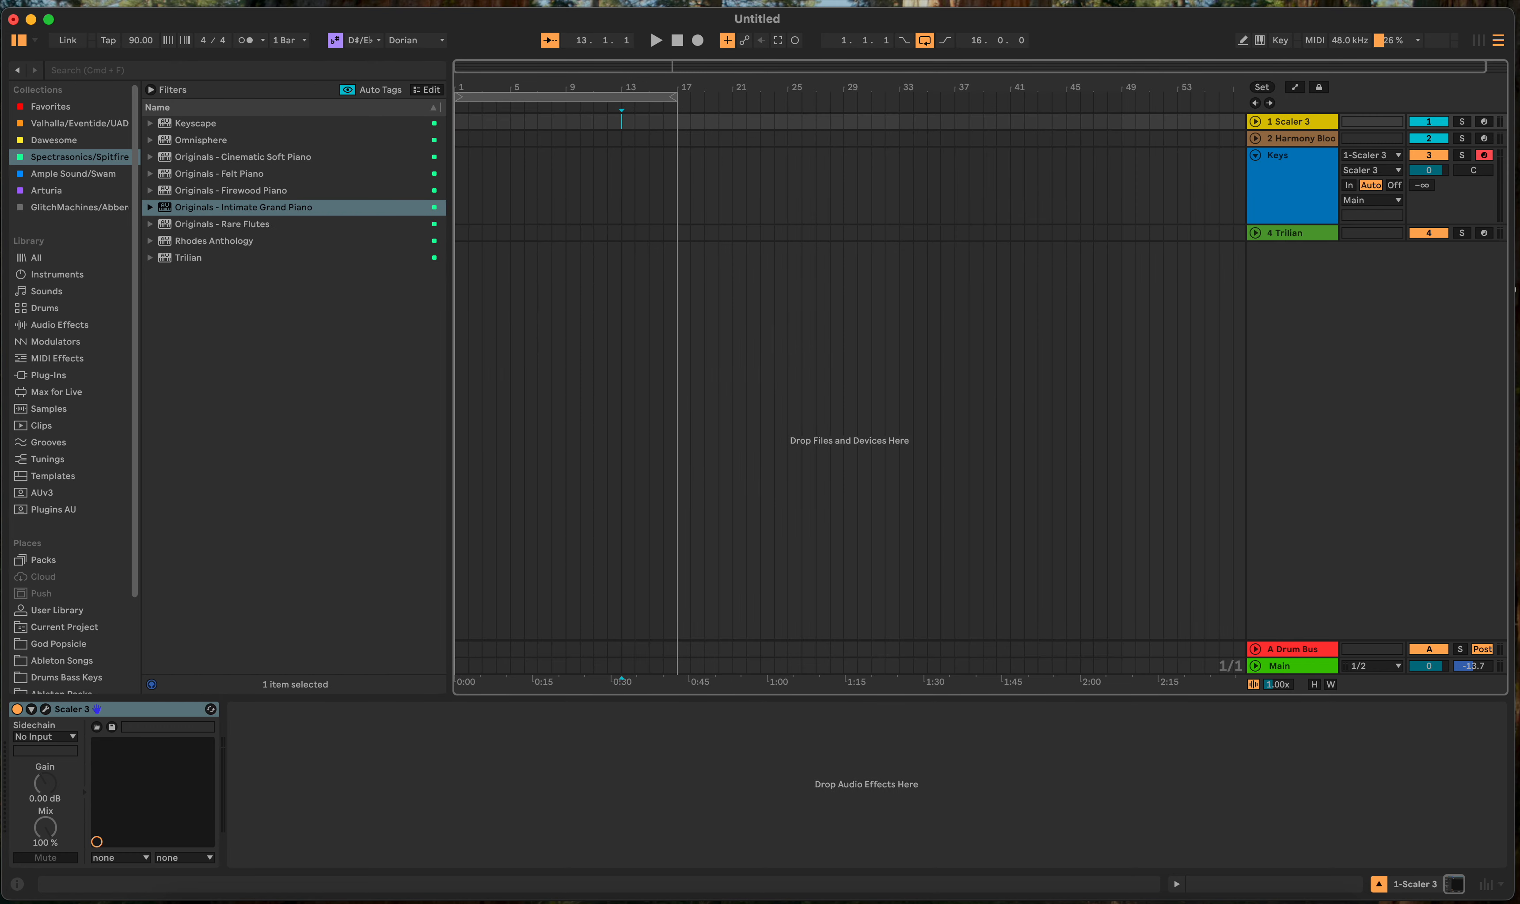